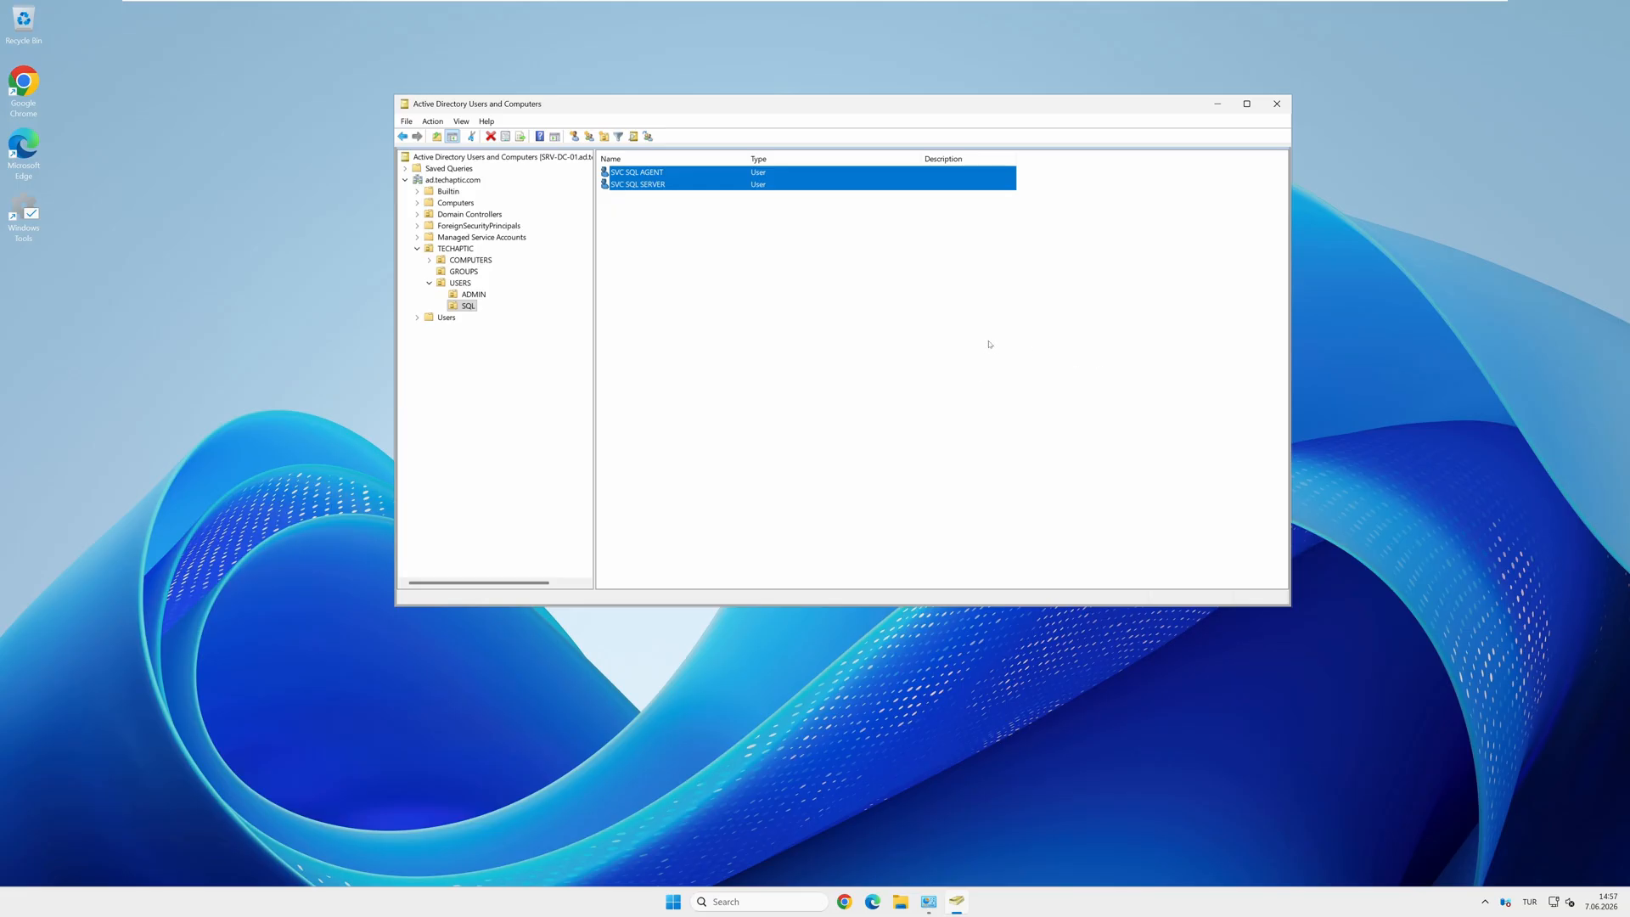
# Step: Switch to the VID-SQL-E virtual machine and close its command prompt and Settings windows
pyautogui.click(1013, 377)
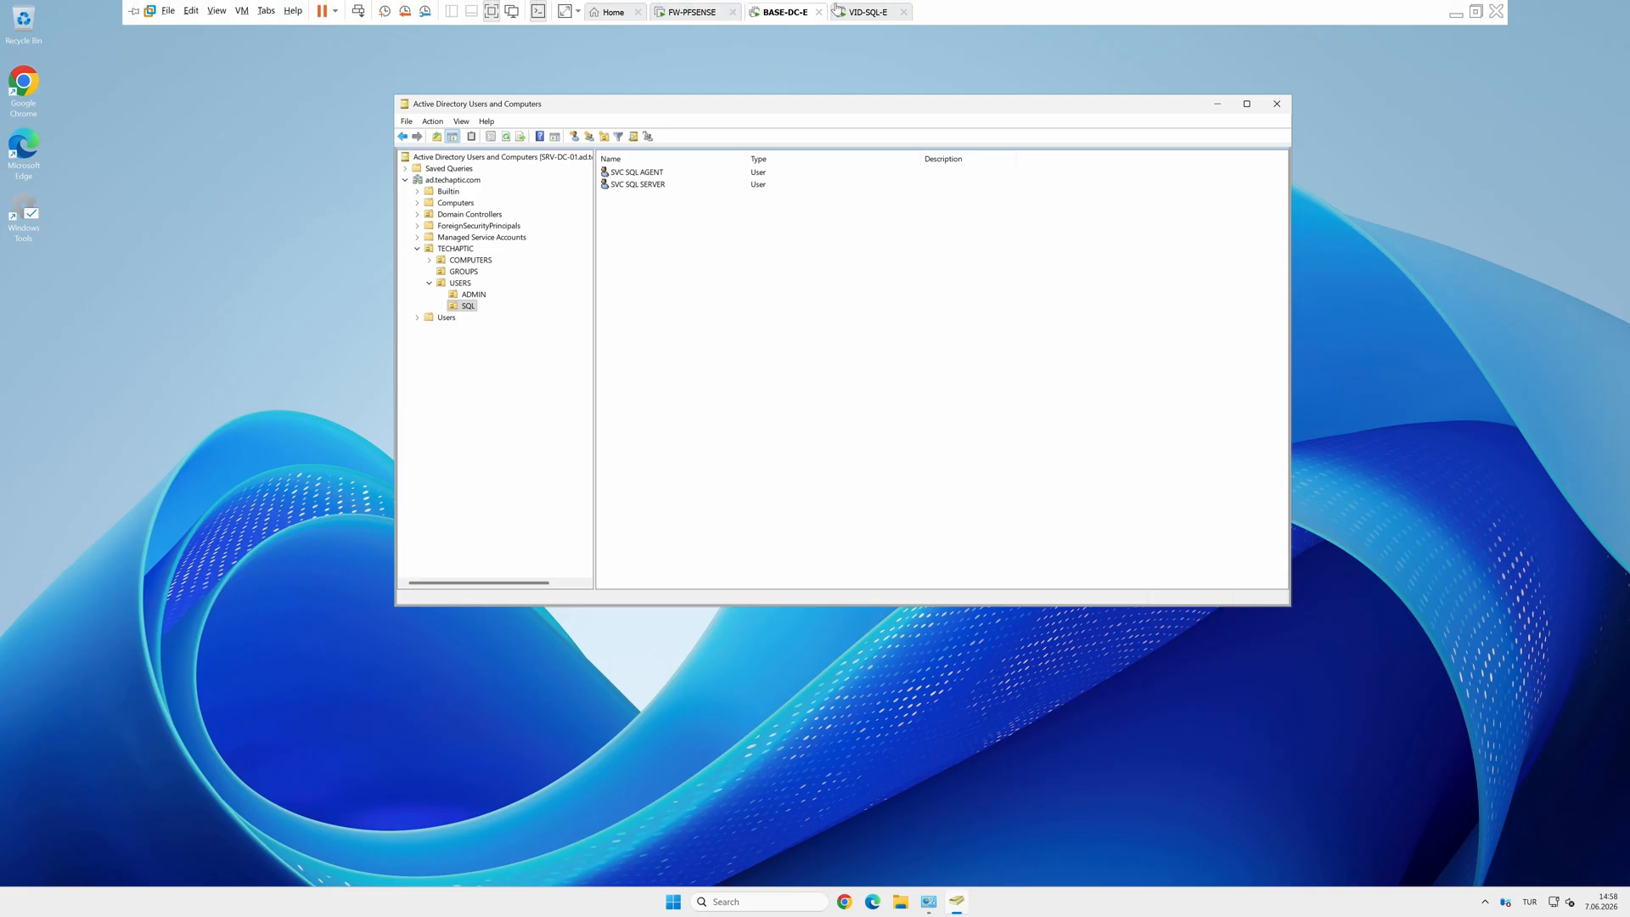
pyautogui.click(855, 12)
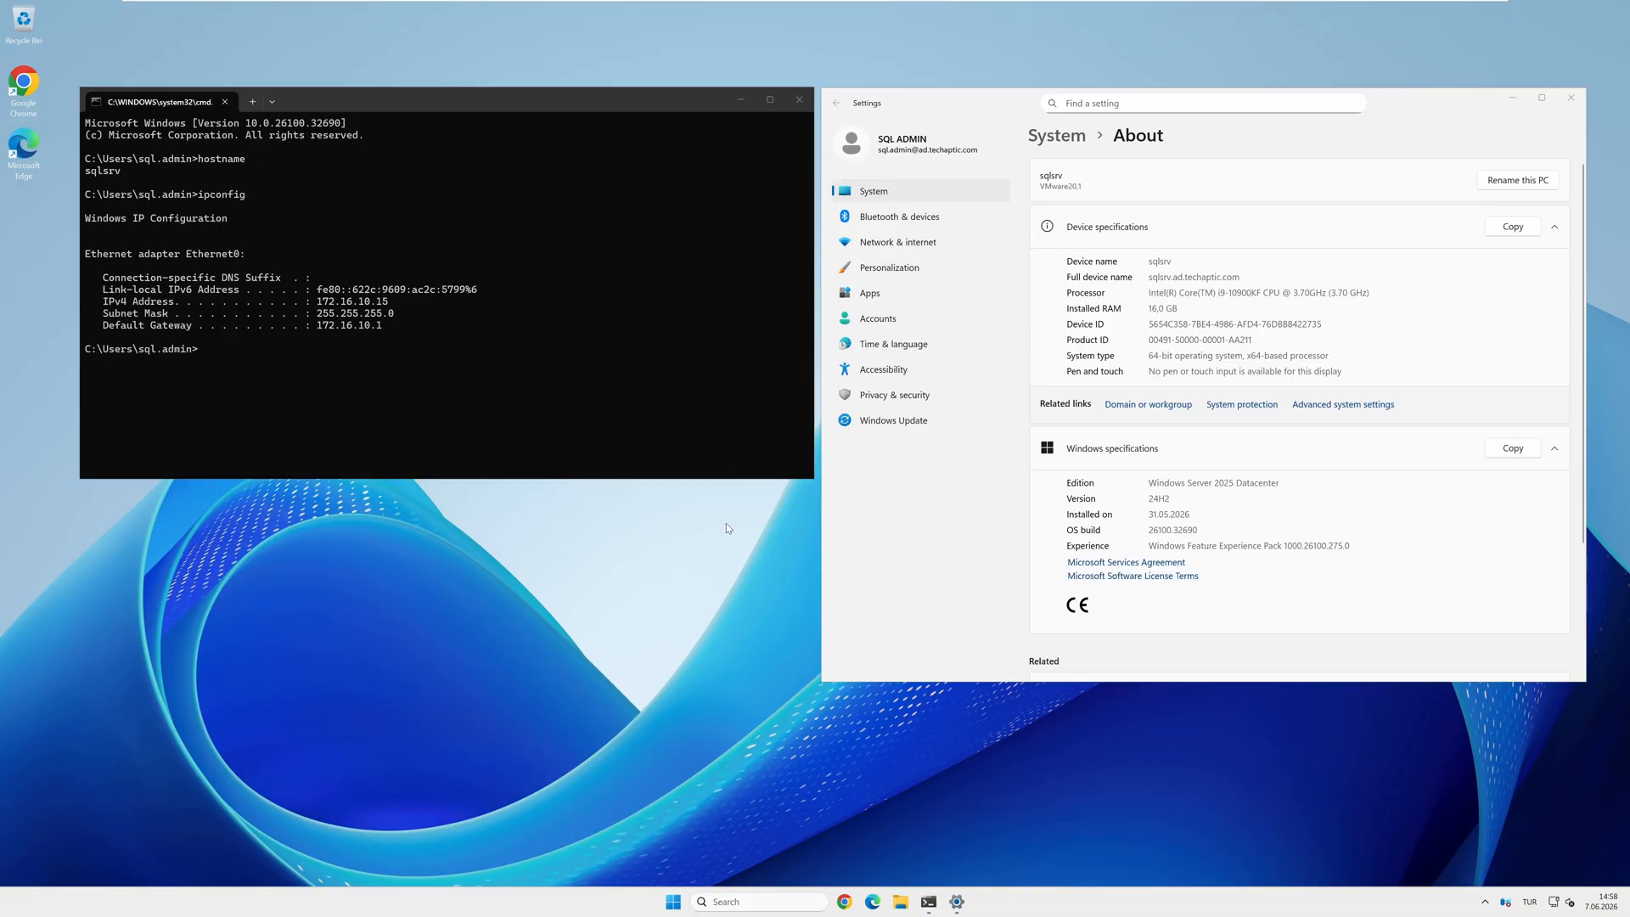
pyautogui.click(799, 99)
pyautogui.click(1571, 97)
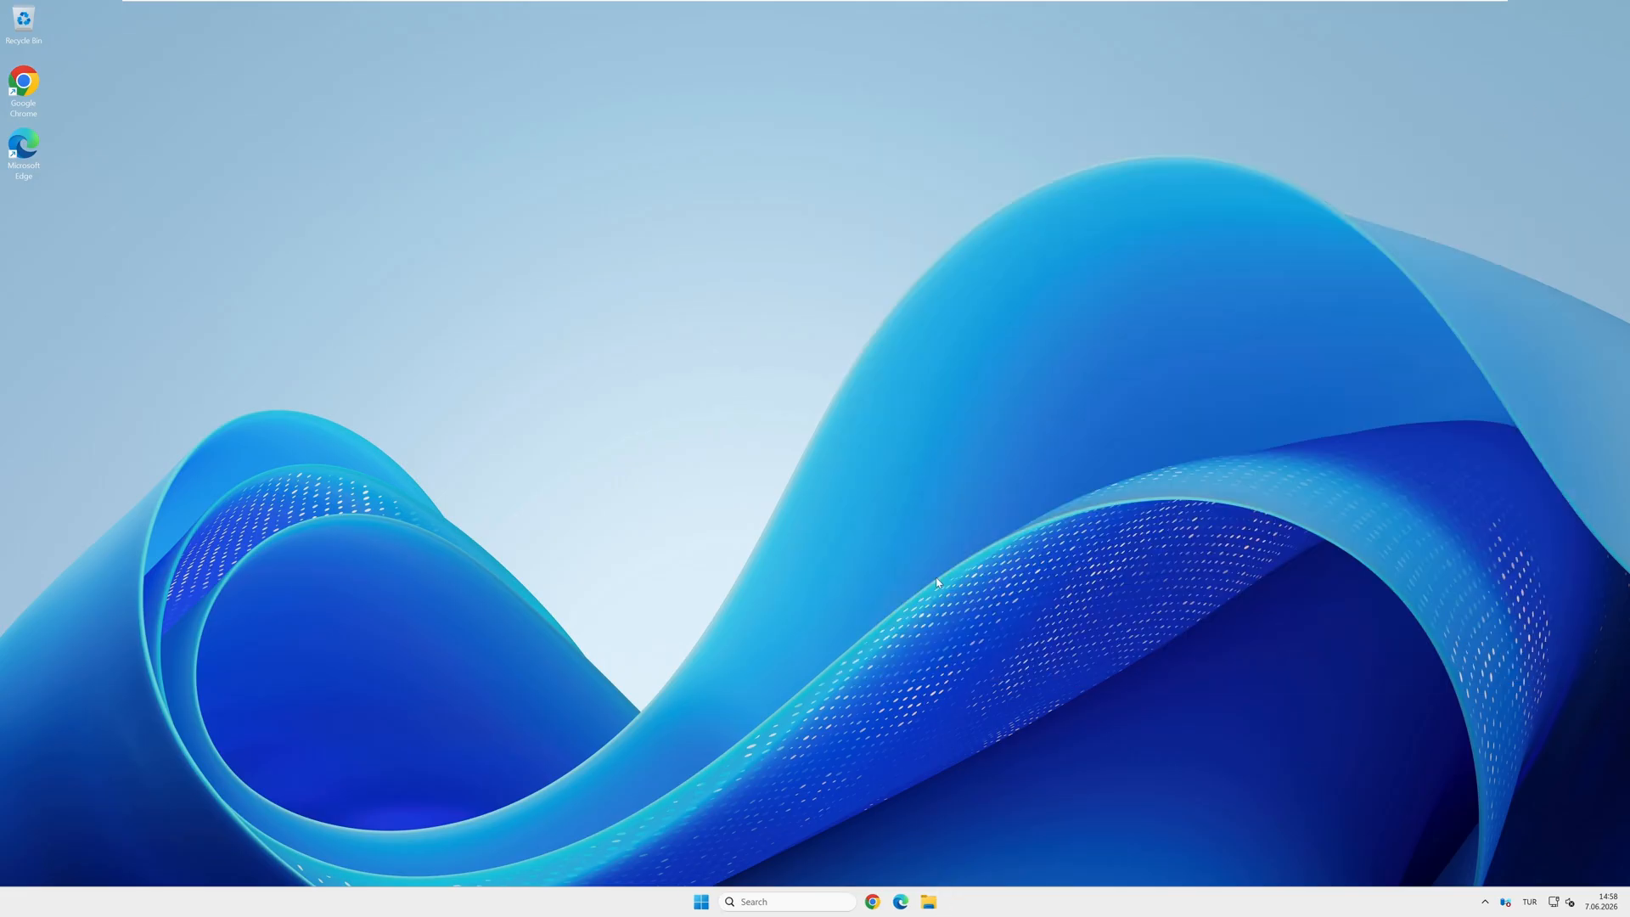
# Step: Open Disk Management in Computer Management and initialize Disks 1 to 4 with the GPT partition style
pyautogui.rightClick(694, 904)
pyautogui.click(702, 689)
pyautogui.moveTo(314, 22); pyautogui.dragTo(962, 141)
pyautogui.click(746, 306)
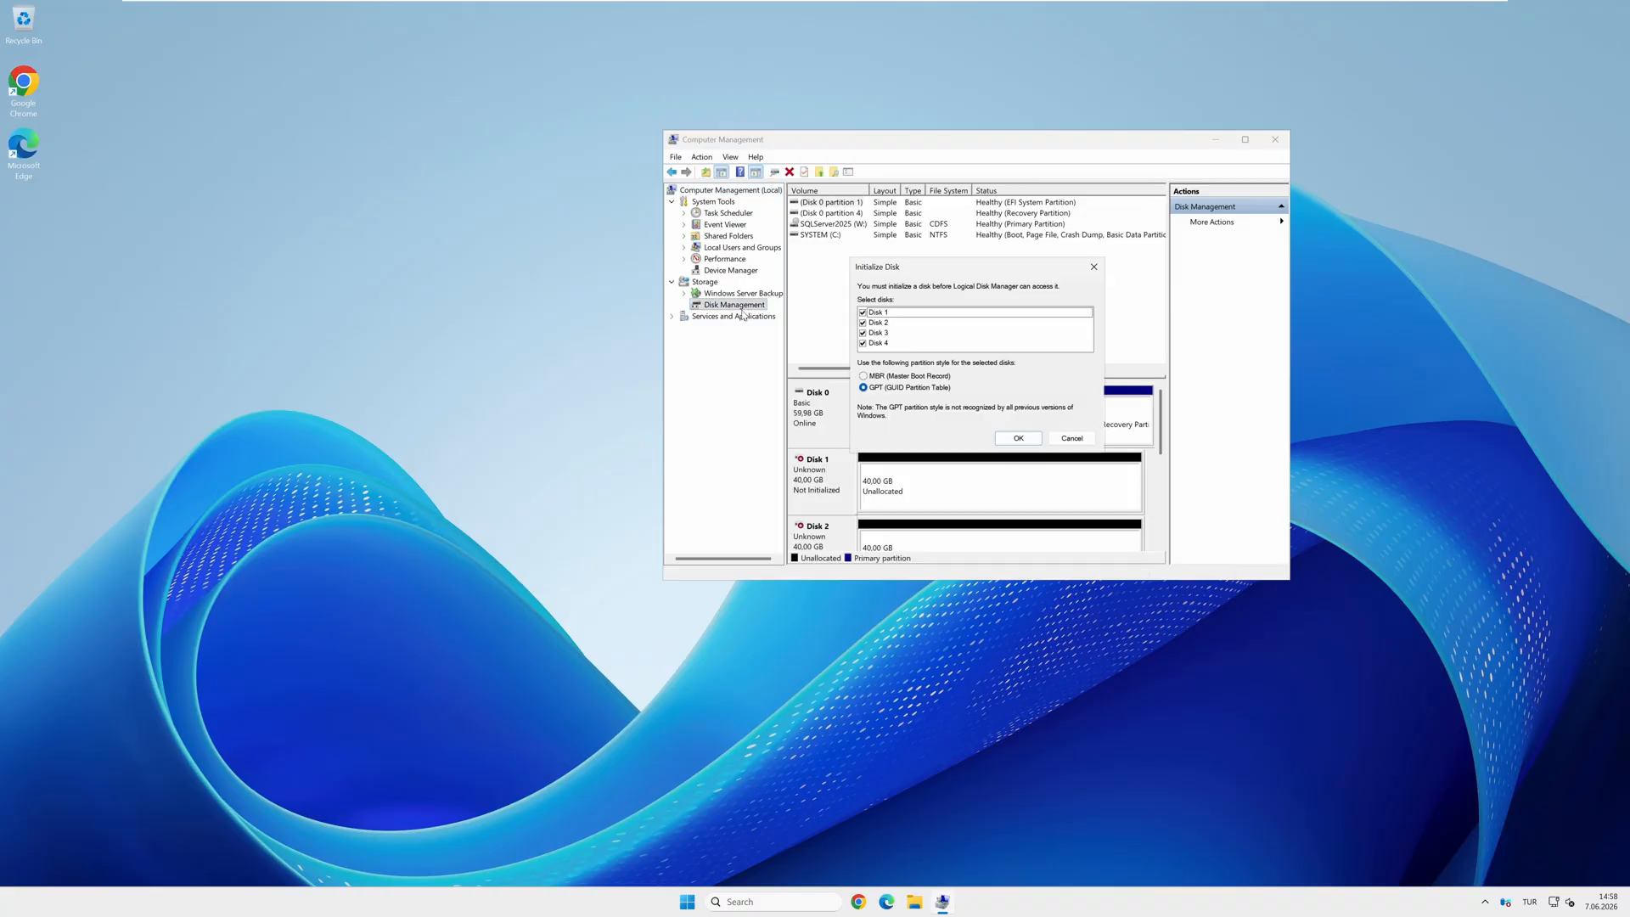
pyautogui.click(1021, 440)
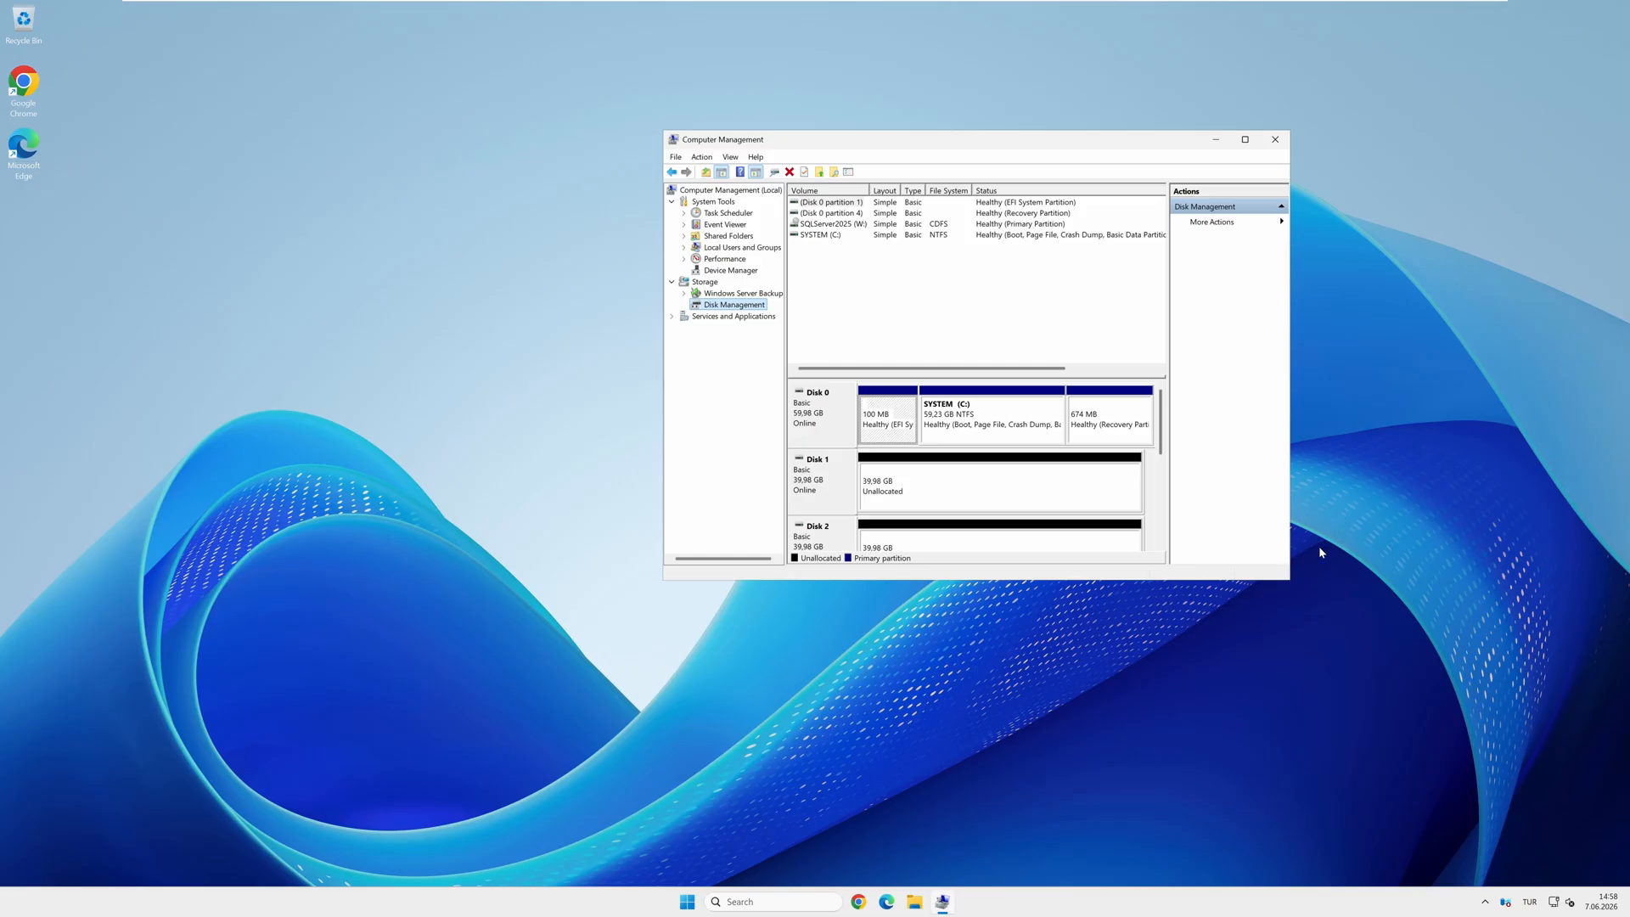
# Step: Start a new simple volume on Disk 1 using all of its space and assign drive letter D
pyautogui.click(974, 470)
pyautogui.rightClick(976, 471)
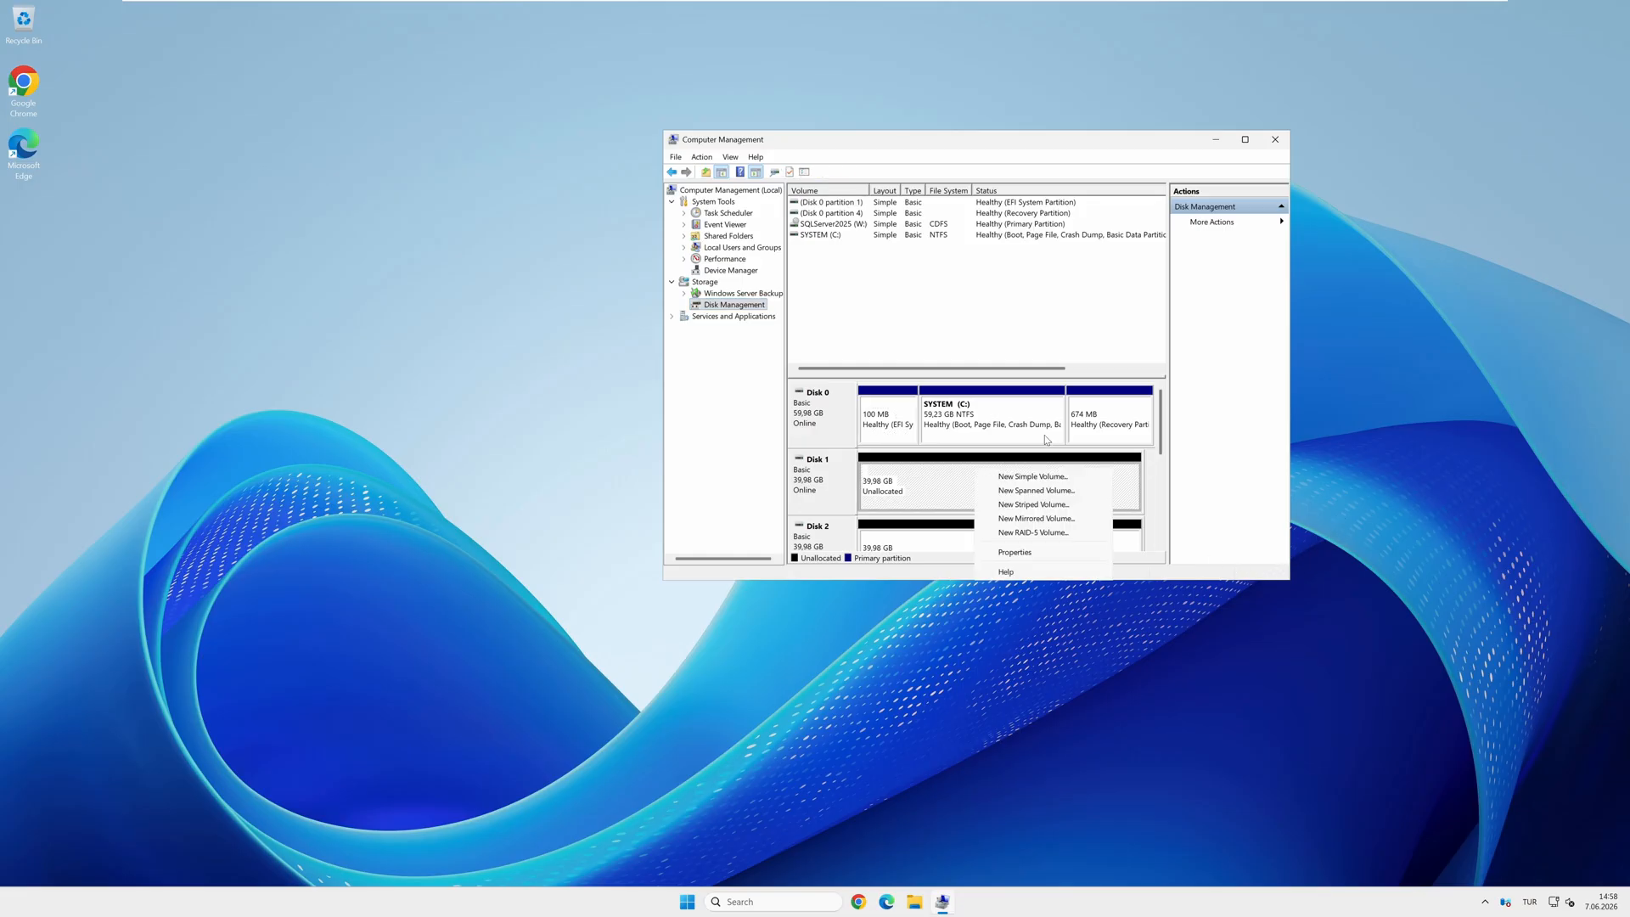
pyautogui.click(1027, 478)
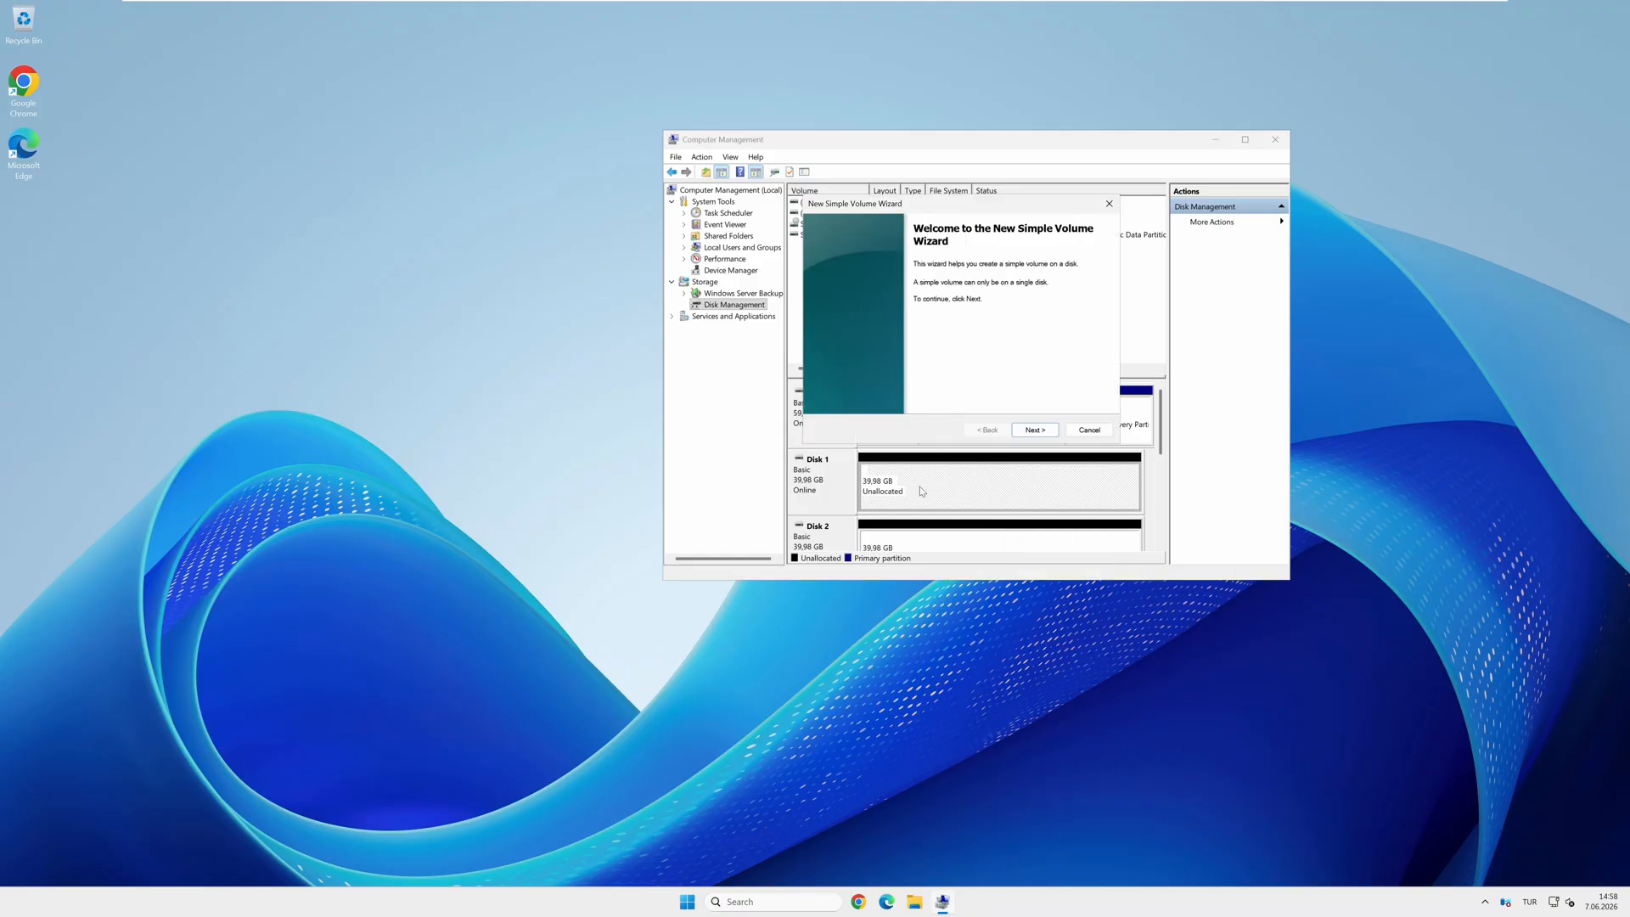
pyautogui.click(1042, 431)
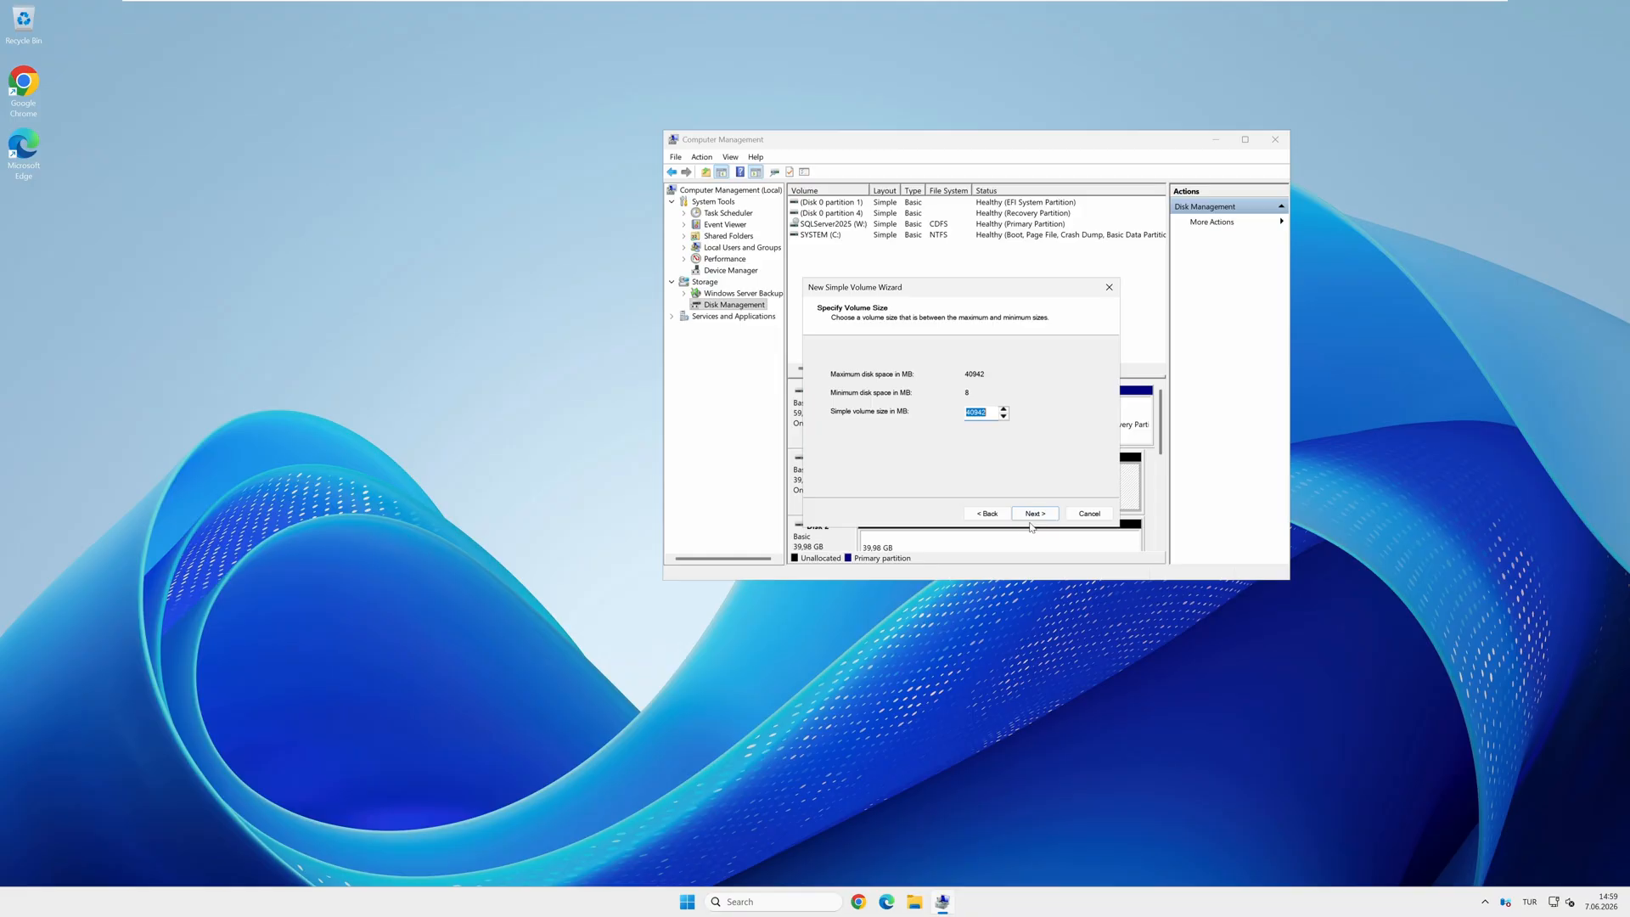
pyautogui.click(1030, 514)
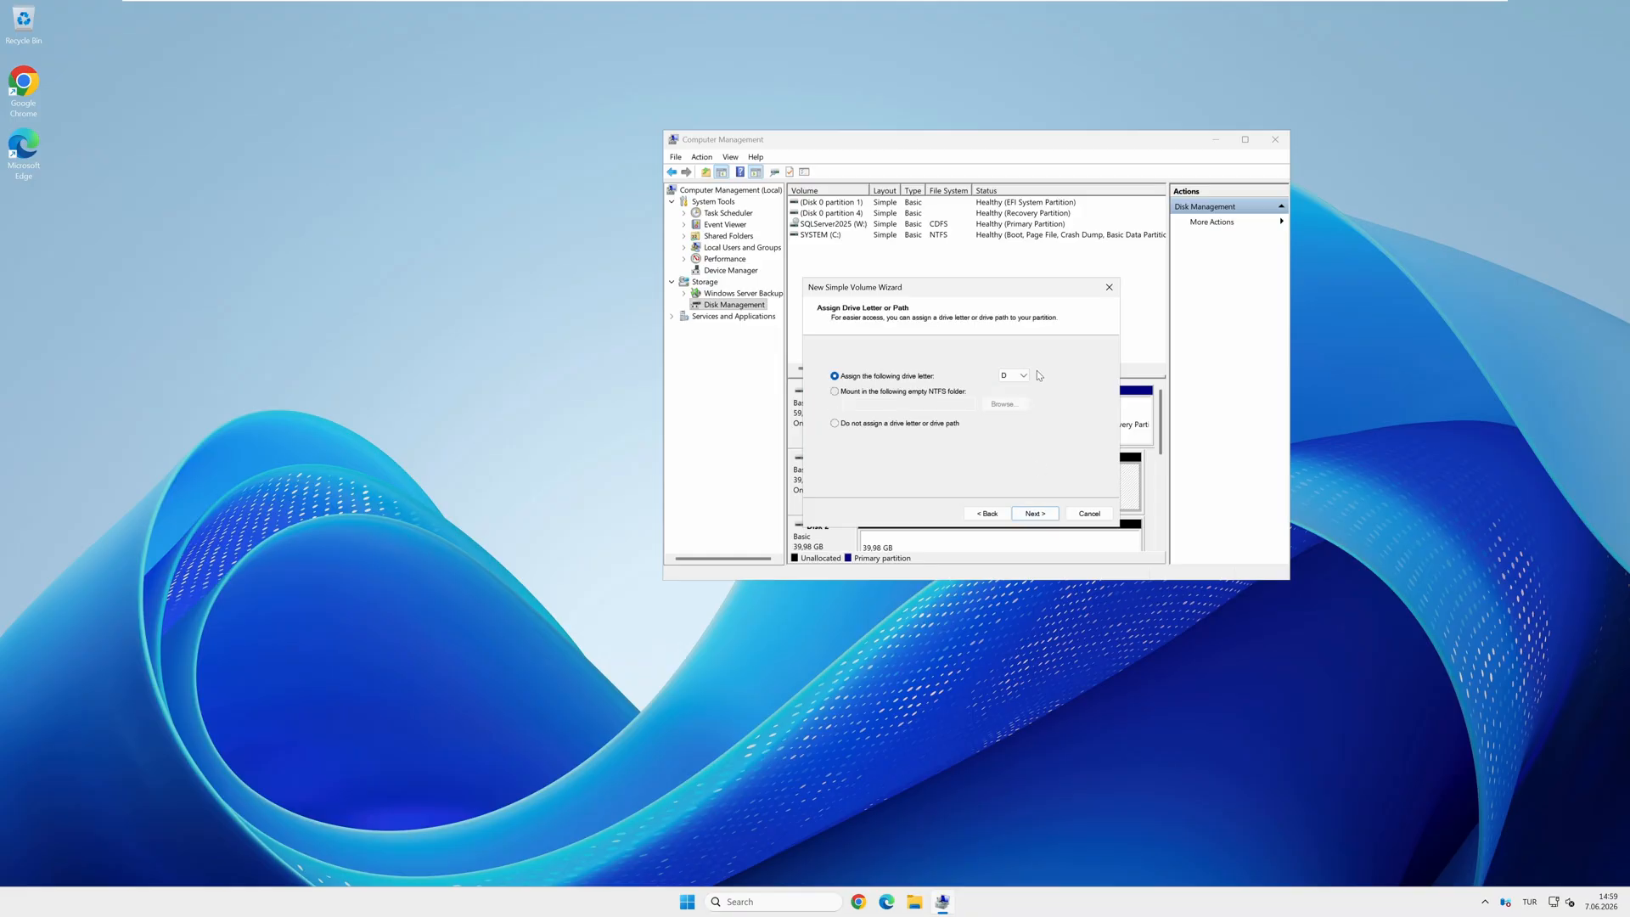
pyautogui.click(1040, 515)
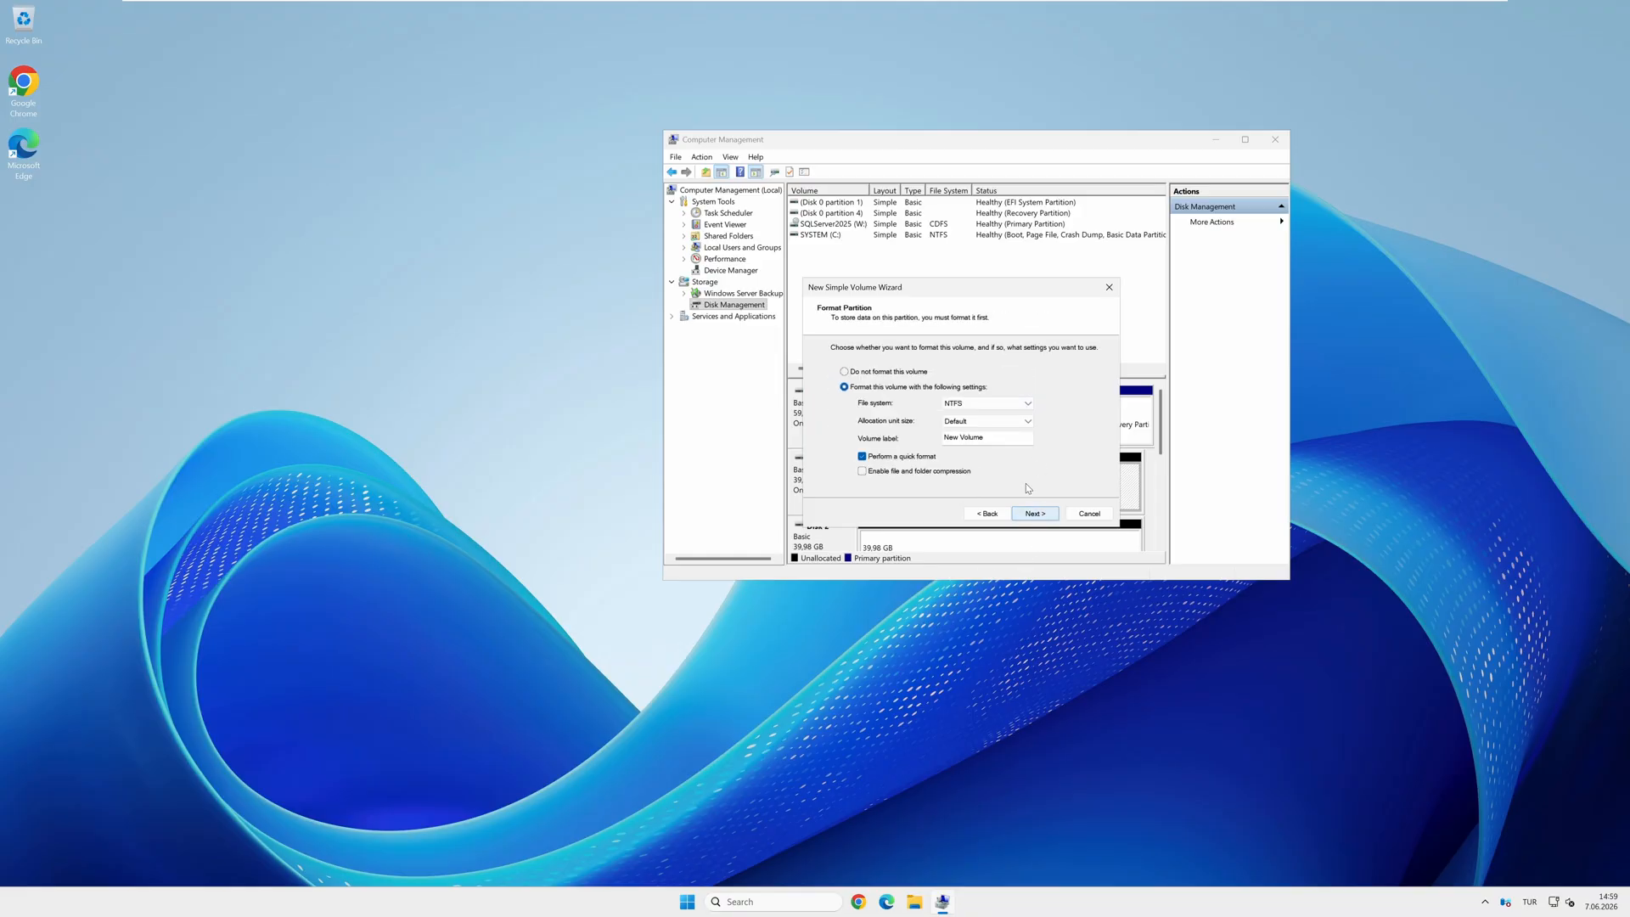
# Step: Format the Disk 1 volume as NTFS with a 64K allocation unit size and the label DATA
pyautogui.click(980, 422)
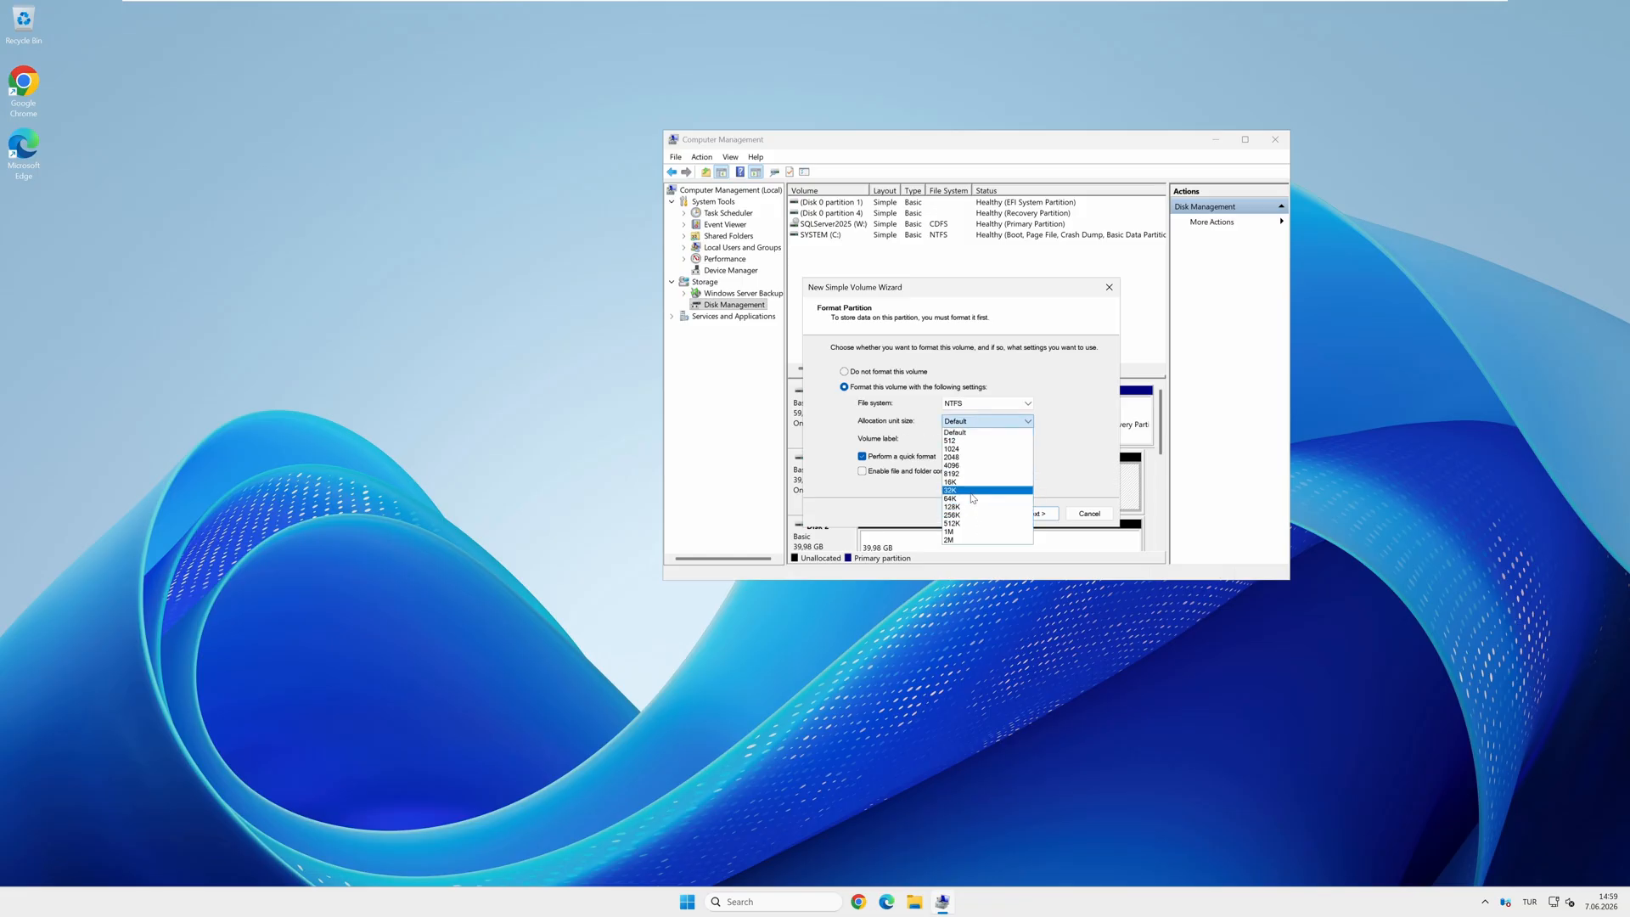
pyautogui.click(972, 500)
pyautogui.press('Tab')
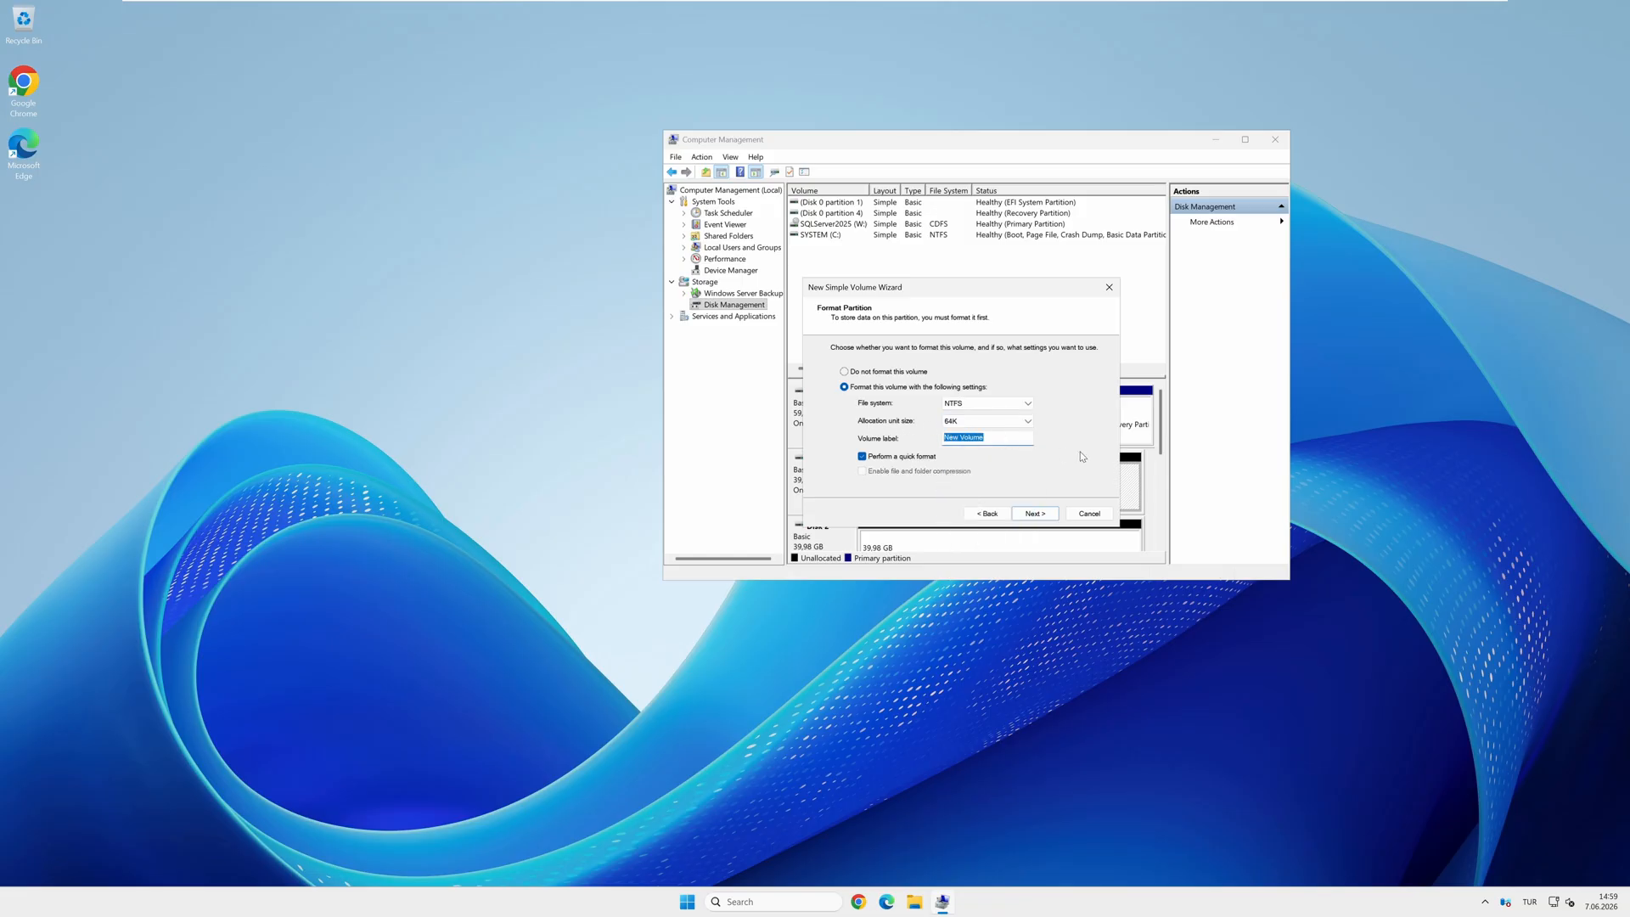
pyautogui.write('DATA')
pyautogui.click(1039, 515)
pyautogui.click(1034, 513)
# Step: Start a new simple volume on Disk 2 using all of its space and assign drive letter B
pyautogui.moveTo(1290, 580); pyautogui.dragTo(1369, 676)
pyautogui.moveTo(947, 144); pyautogui.dragTo(793, 75)
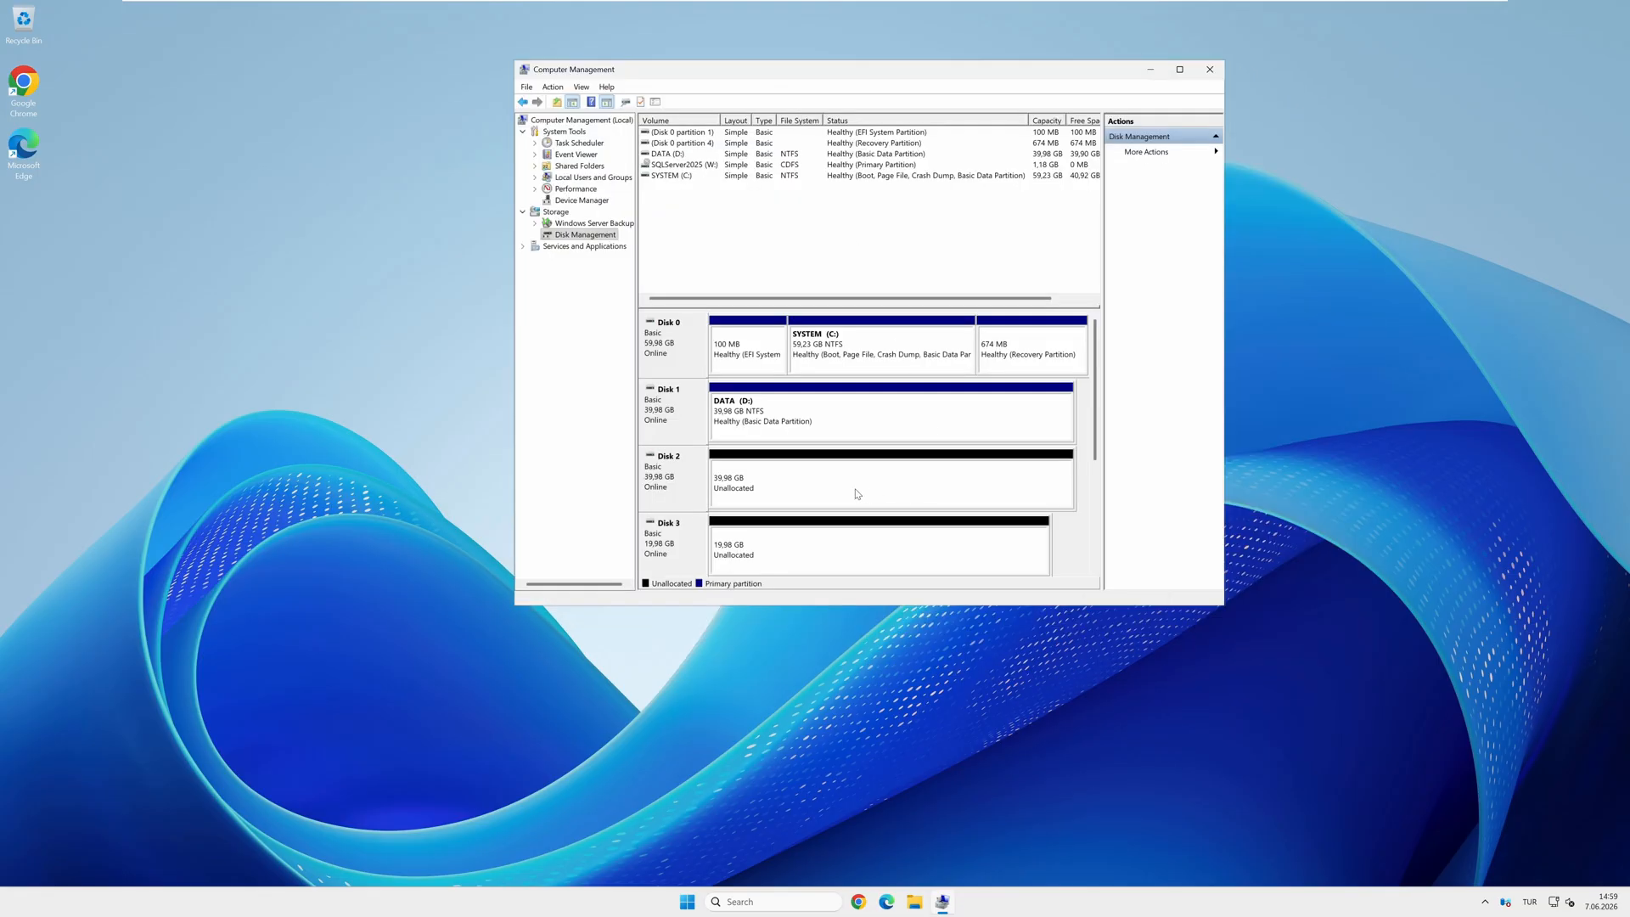
pyautogui.click(756, 477)
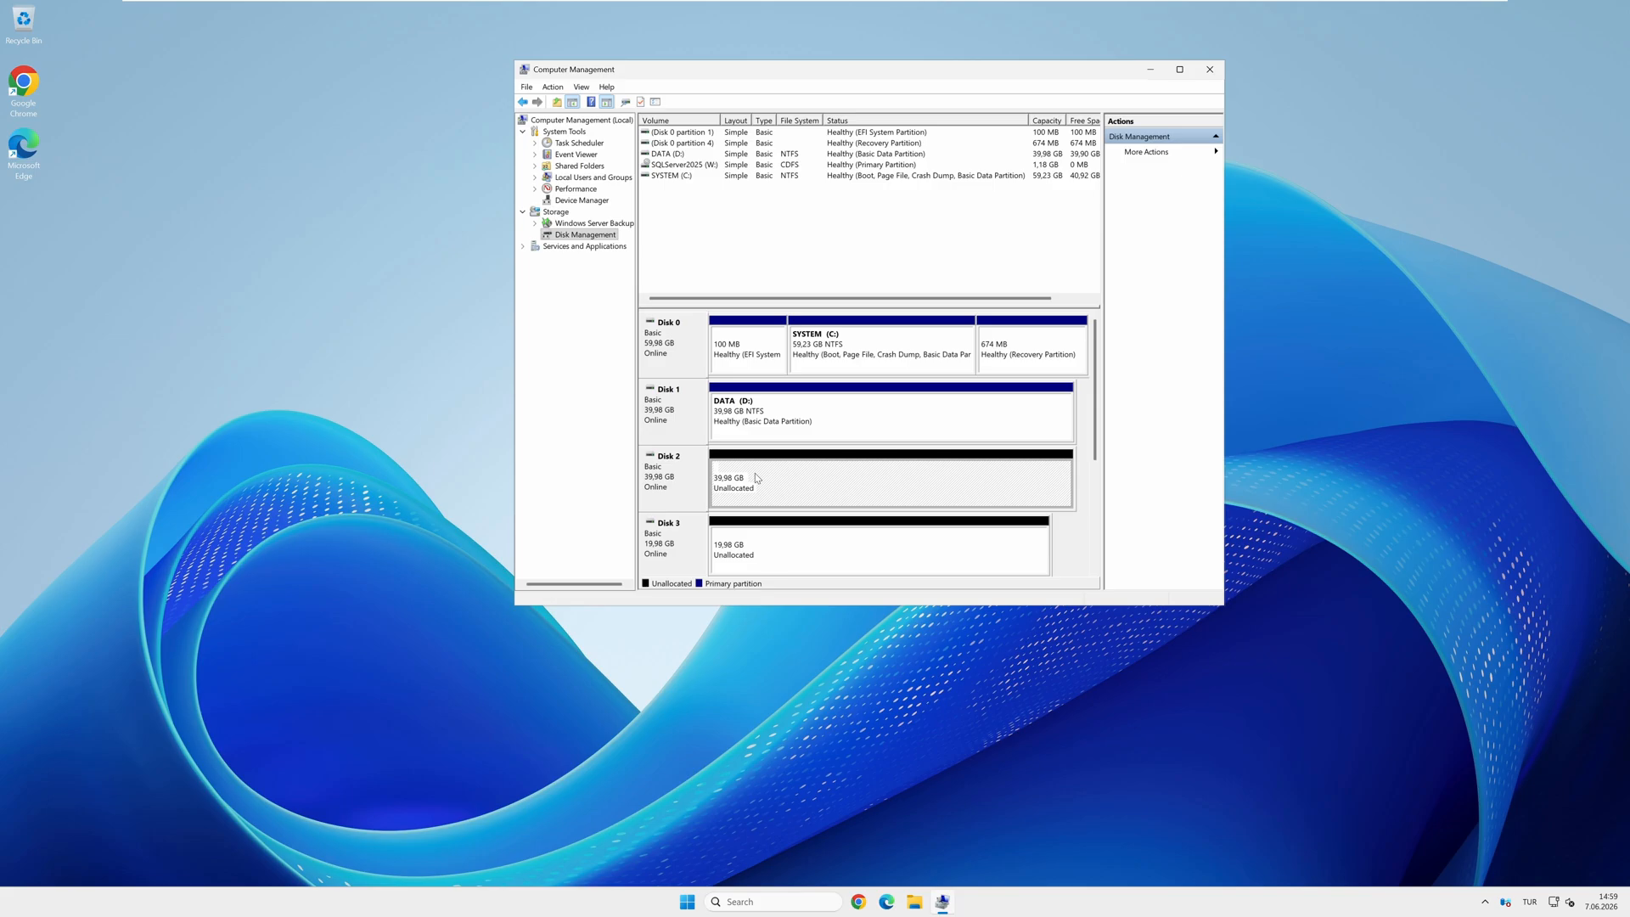
pyautogui.rightClick(757, 478)
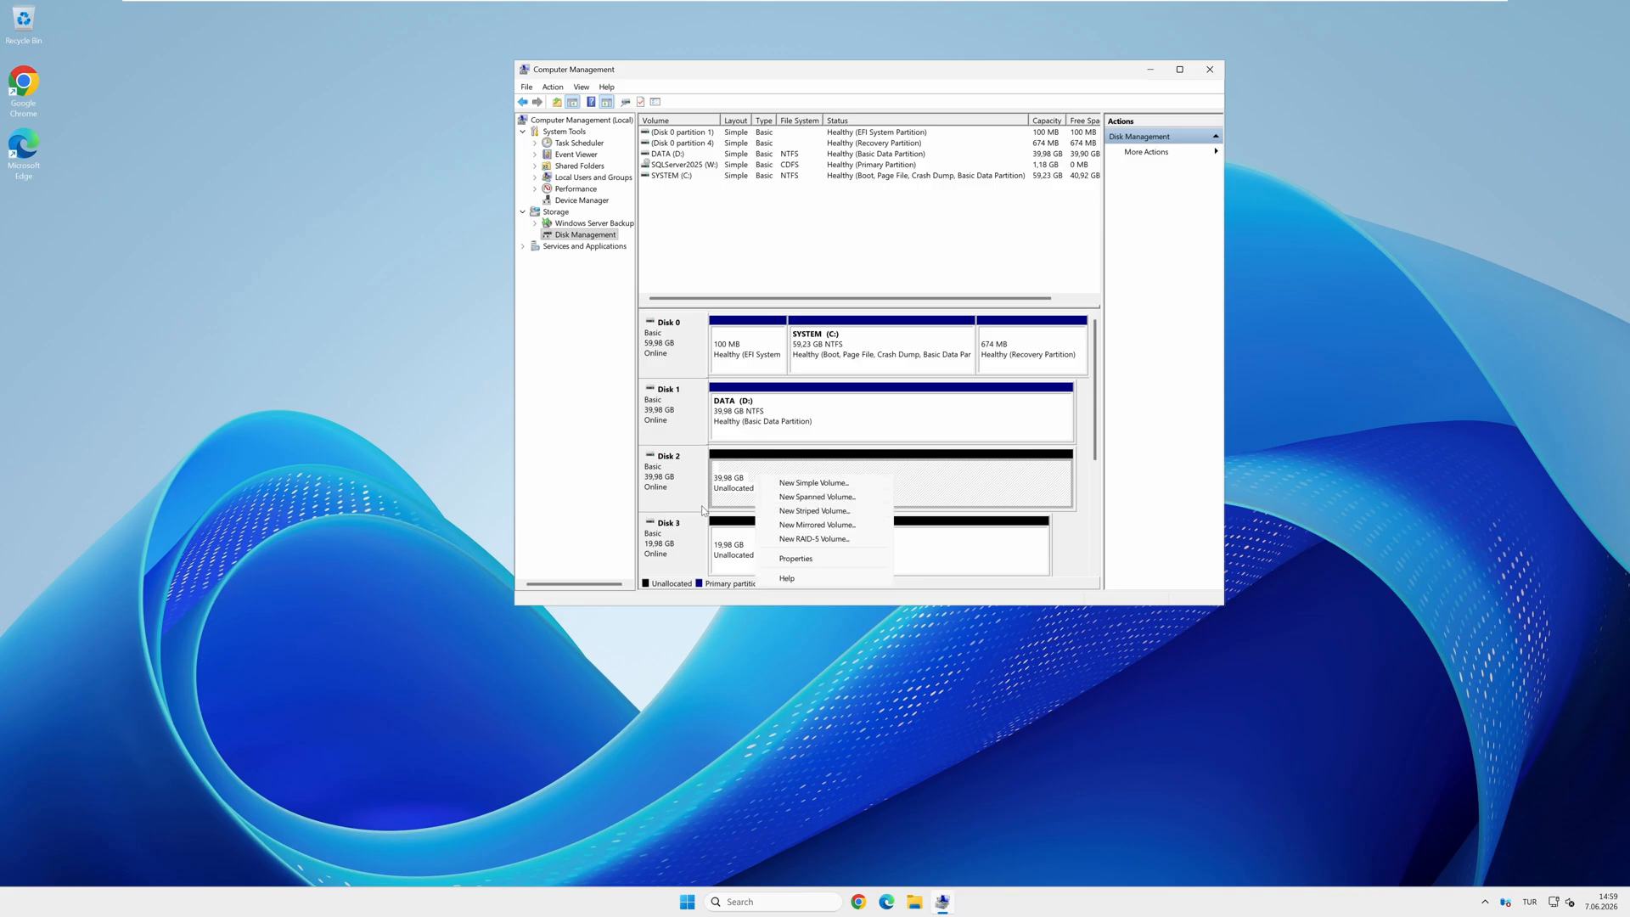
pyautogui.click(808, 483)
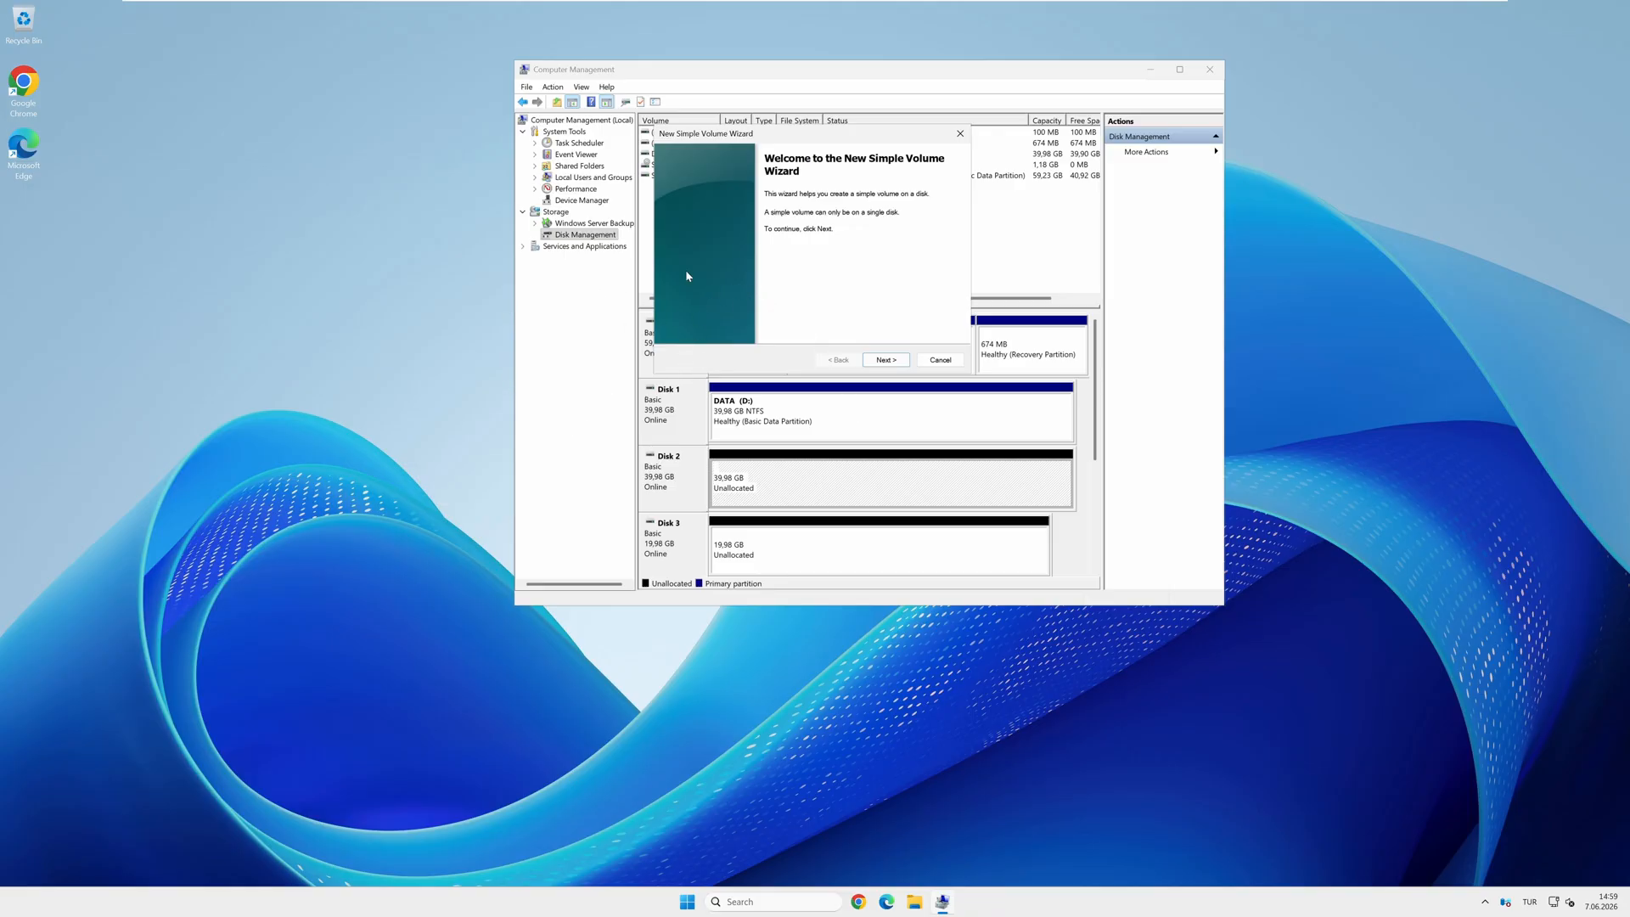
pyautogui.click(886, 360)
pyautogui.click(898, 362)
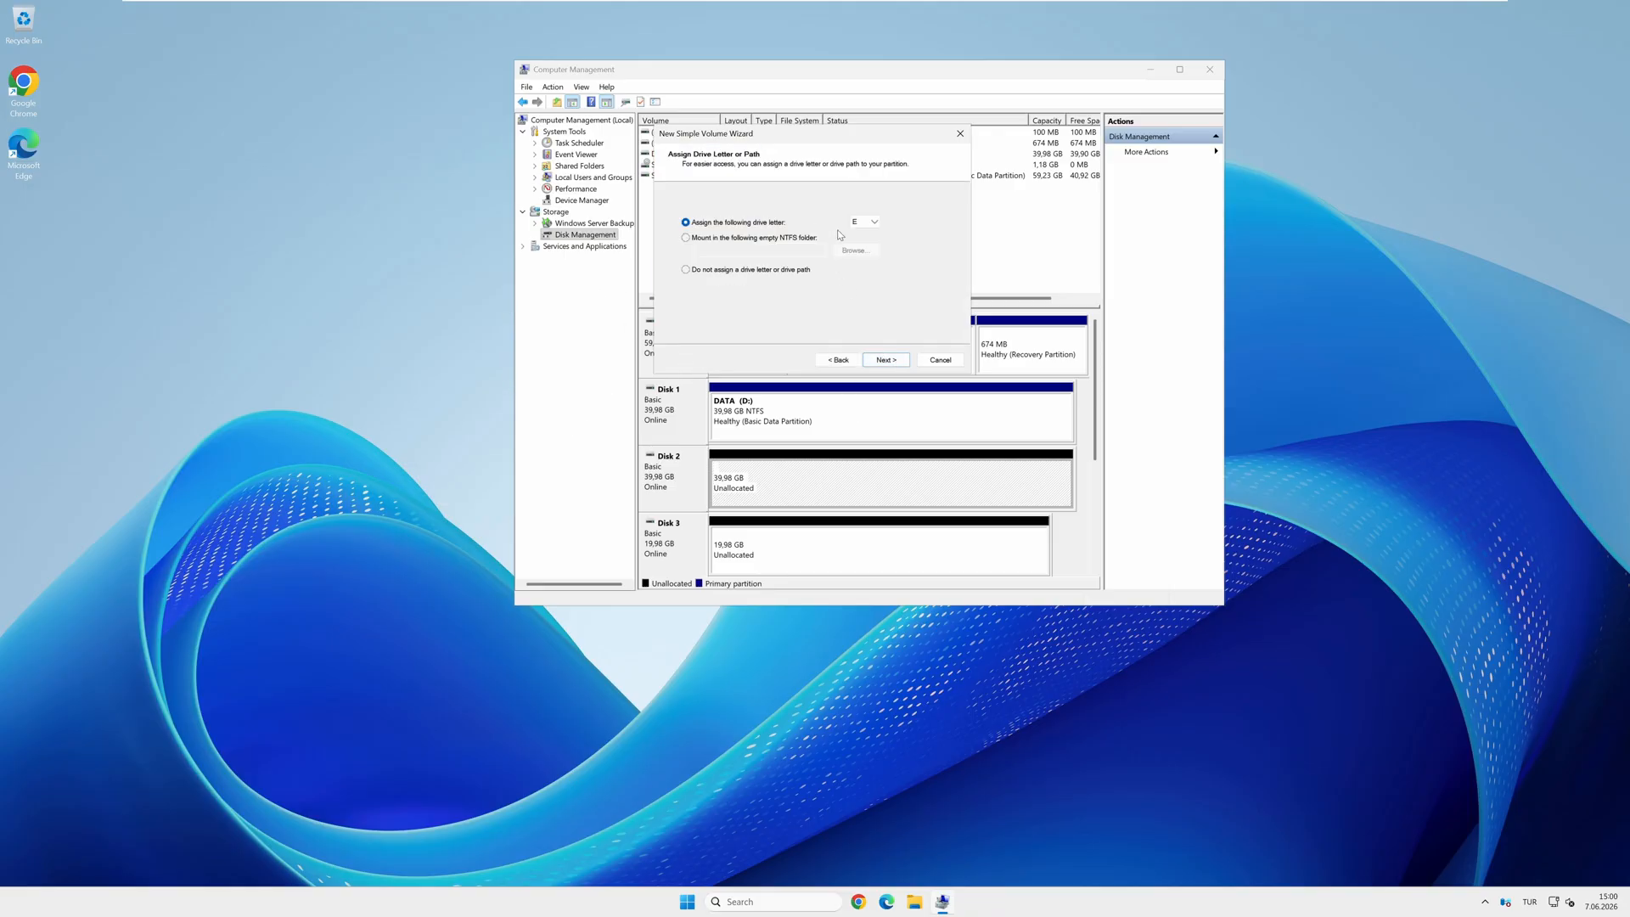
pyautogui.click(872, 223)
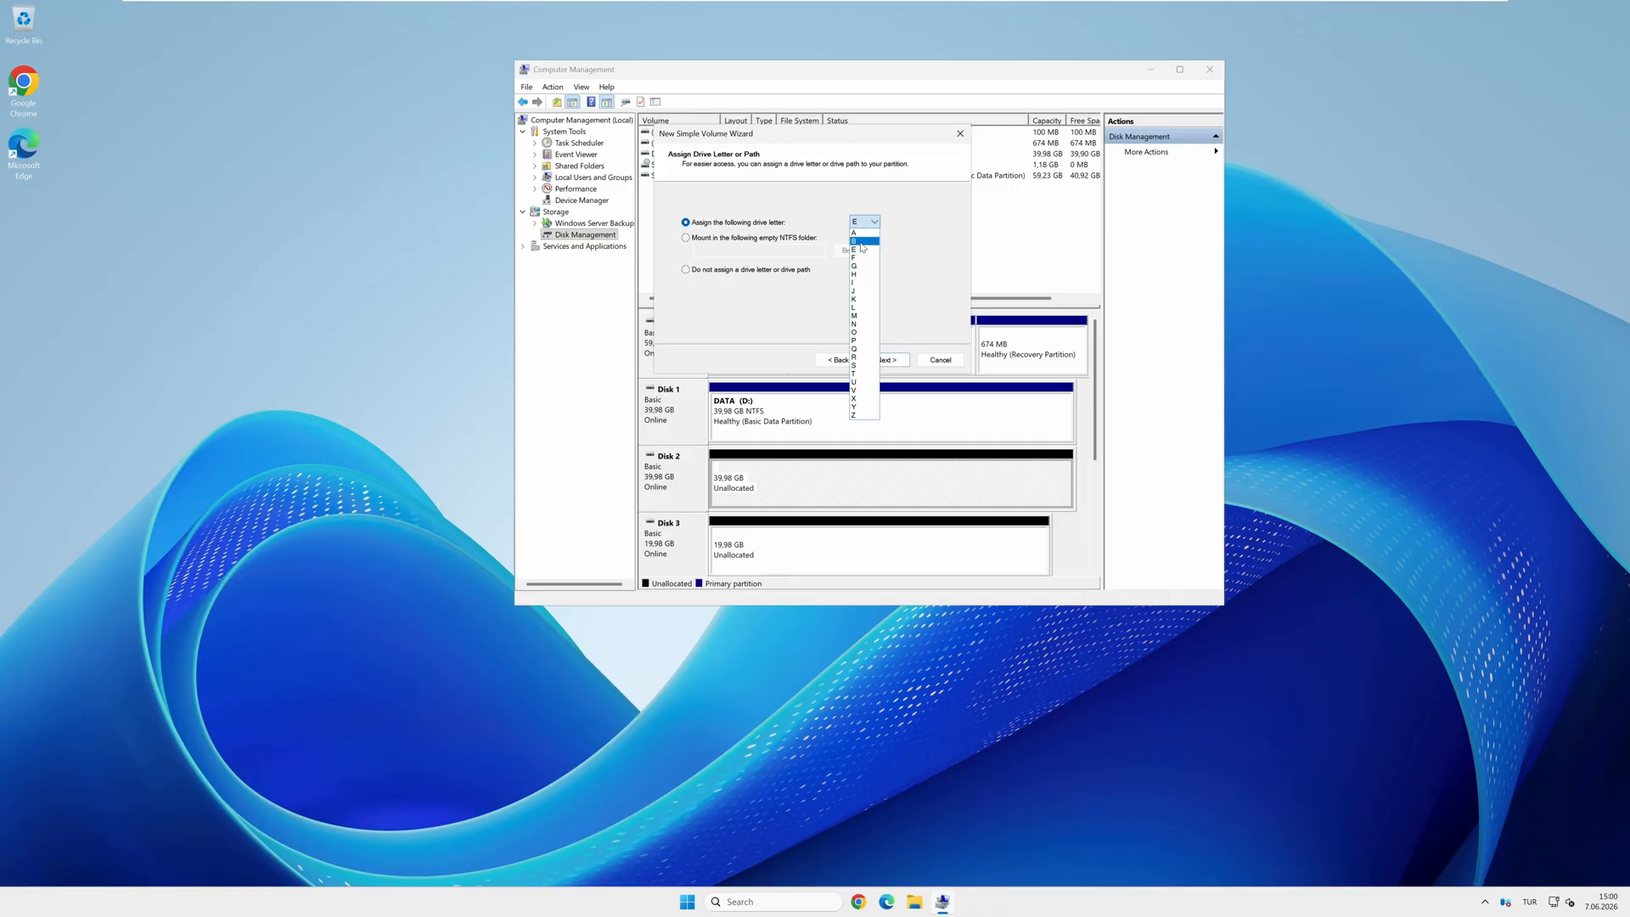
pyautogui.click(862, 242)
pyautogui.click(886, 360)
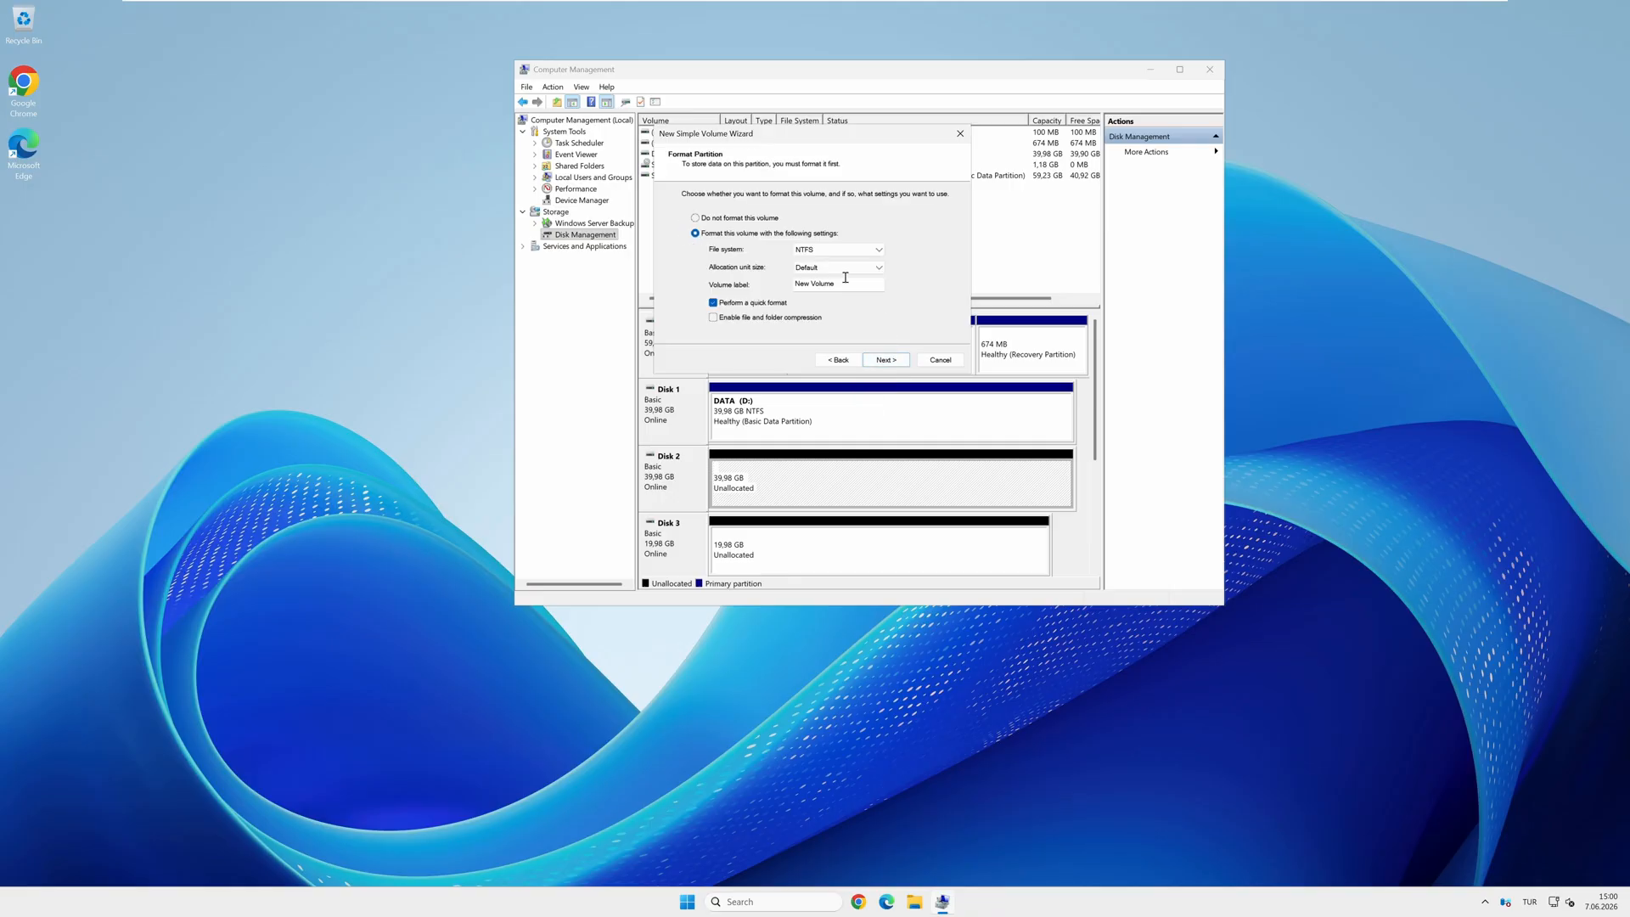
# Step: Format the Disk 2 volume as NTFS with a 64K allocation unit size and the label BACKUP
pyautogui.click(877, 269)
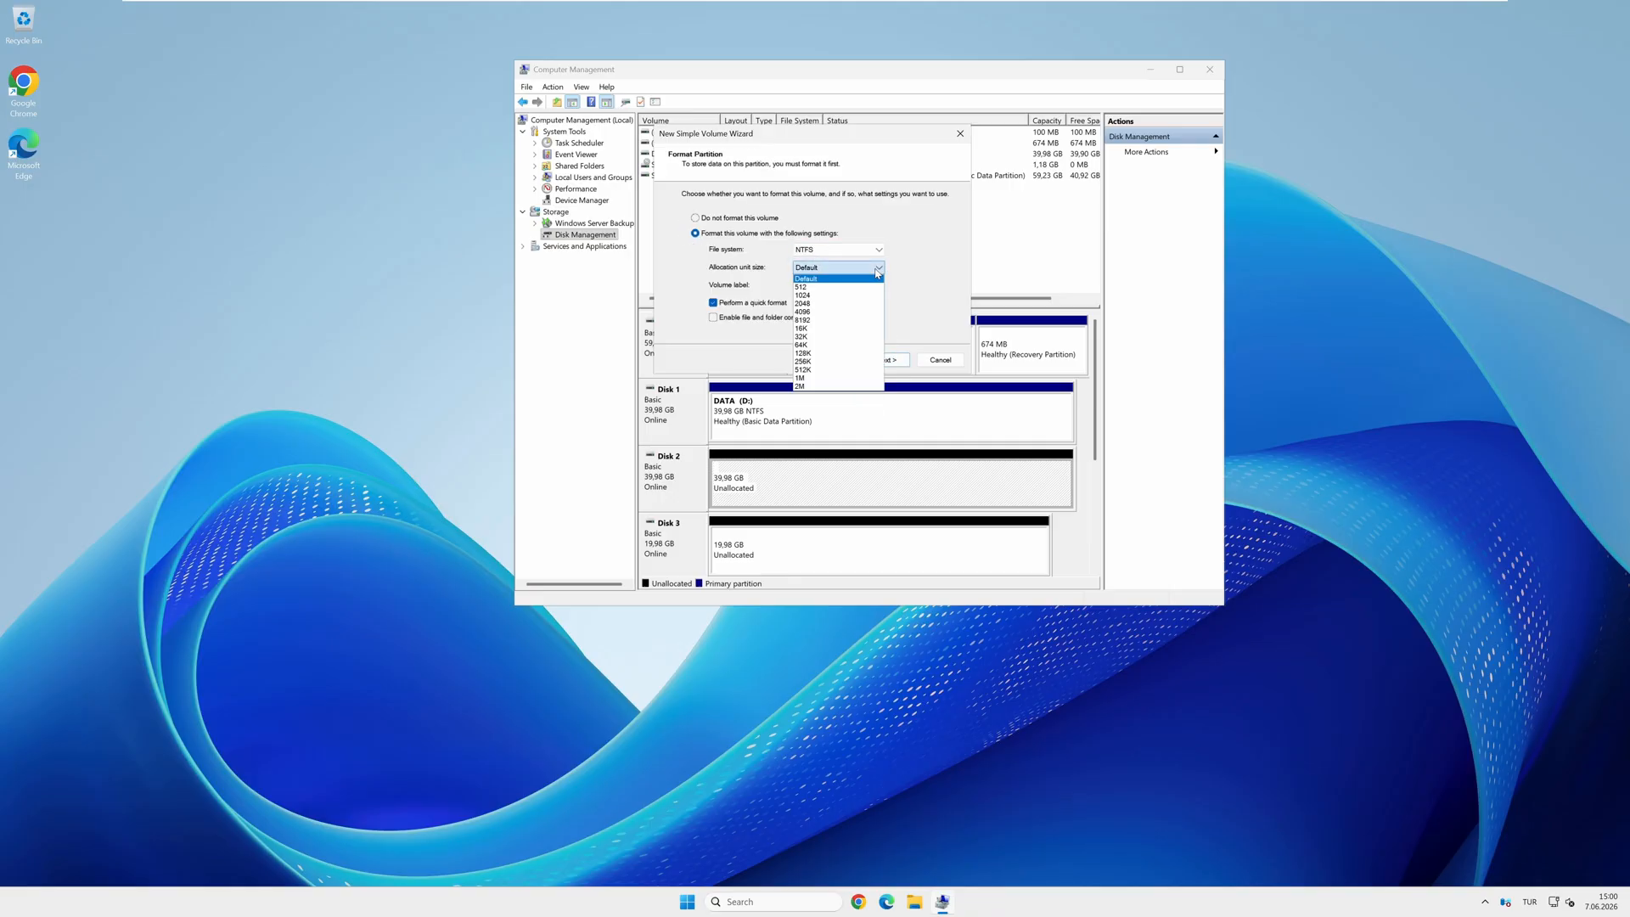
pyautogui.click(816, 348)
pyautogui.press('Tab')
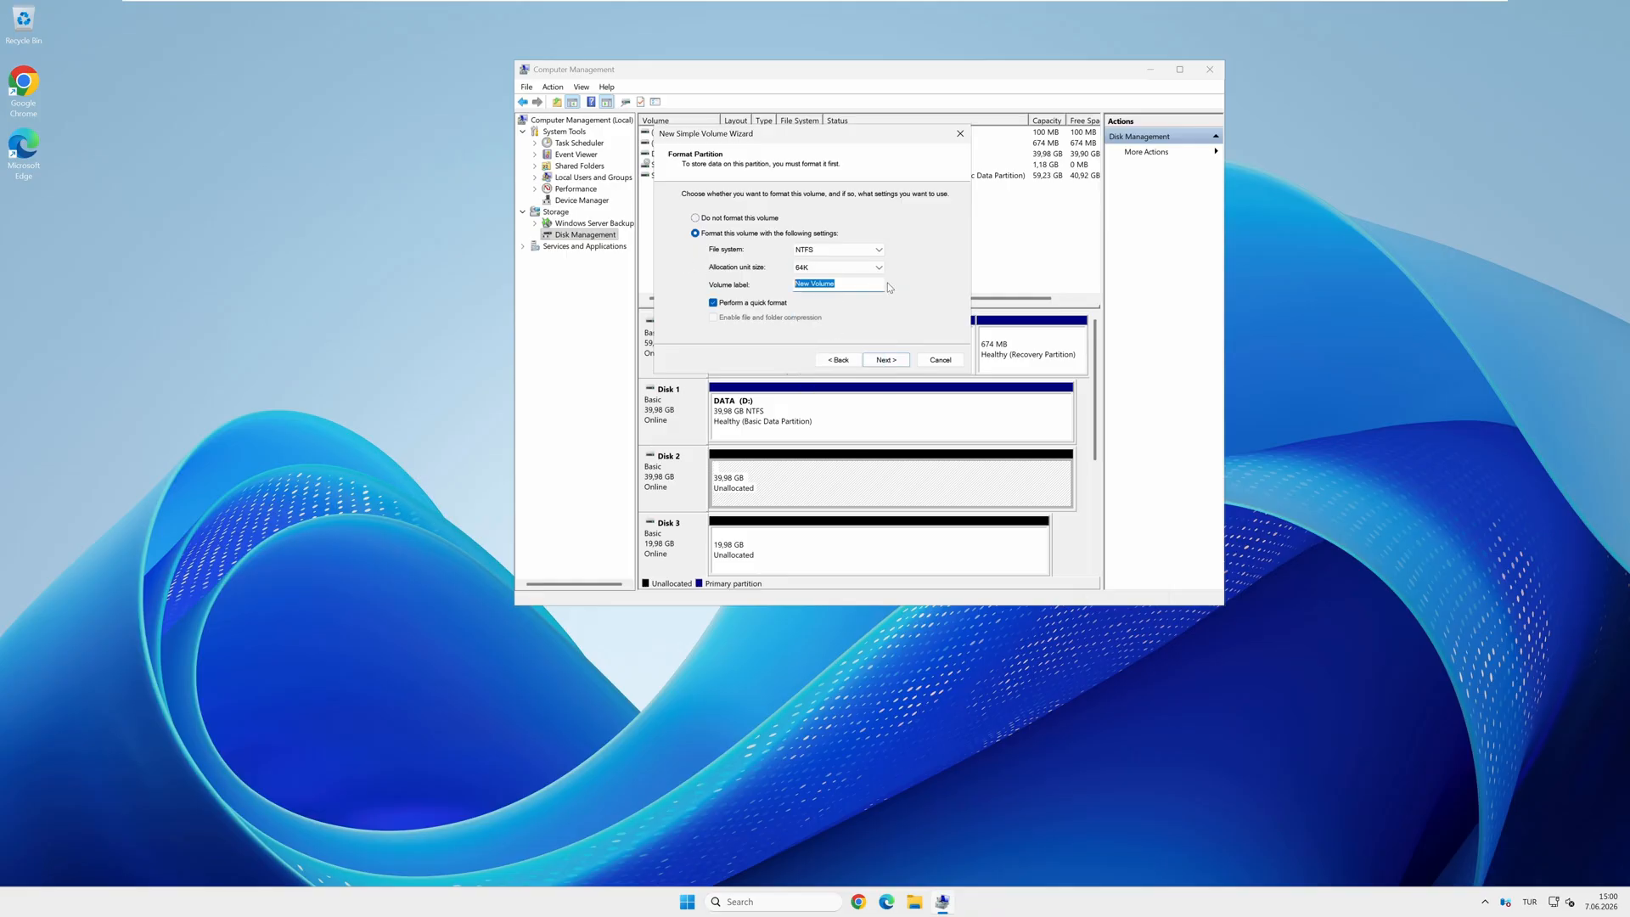
pyautogui.write('BACKUP')
pyautogui.click(888, 363)
pyautogui.click(888, 363)
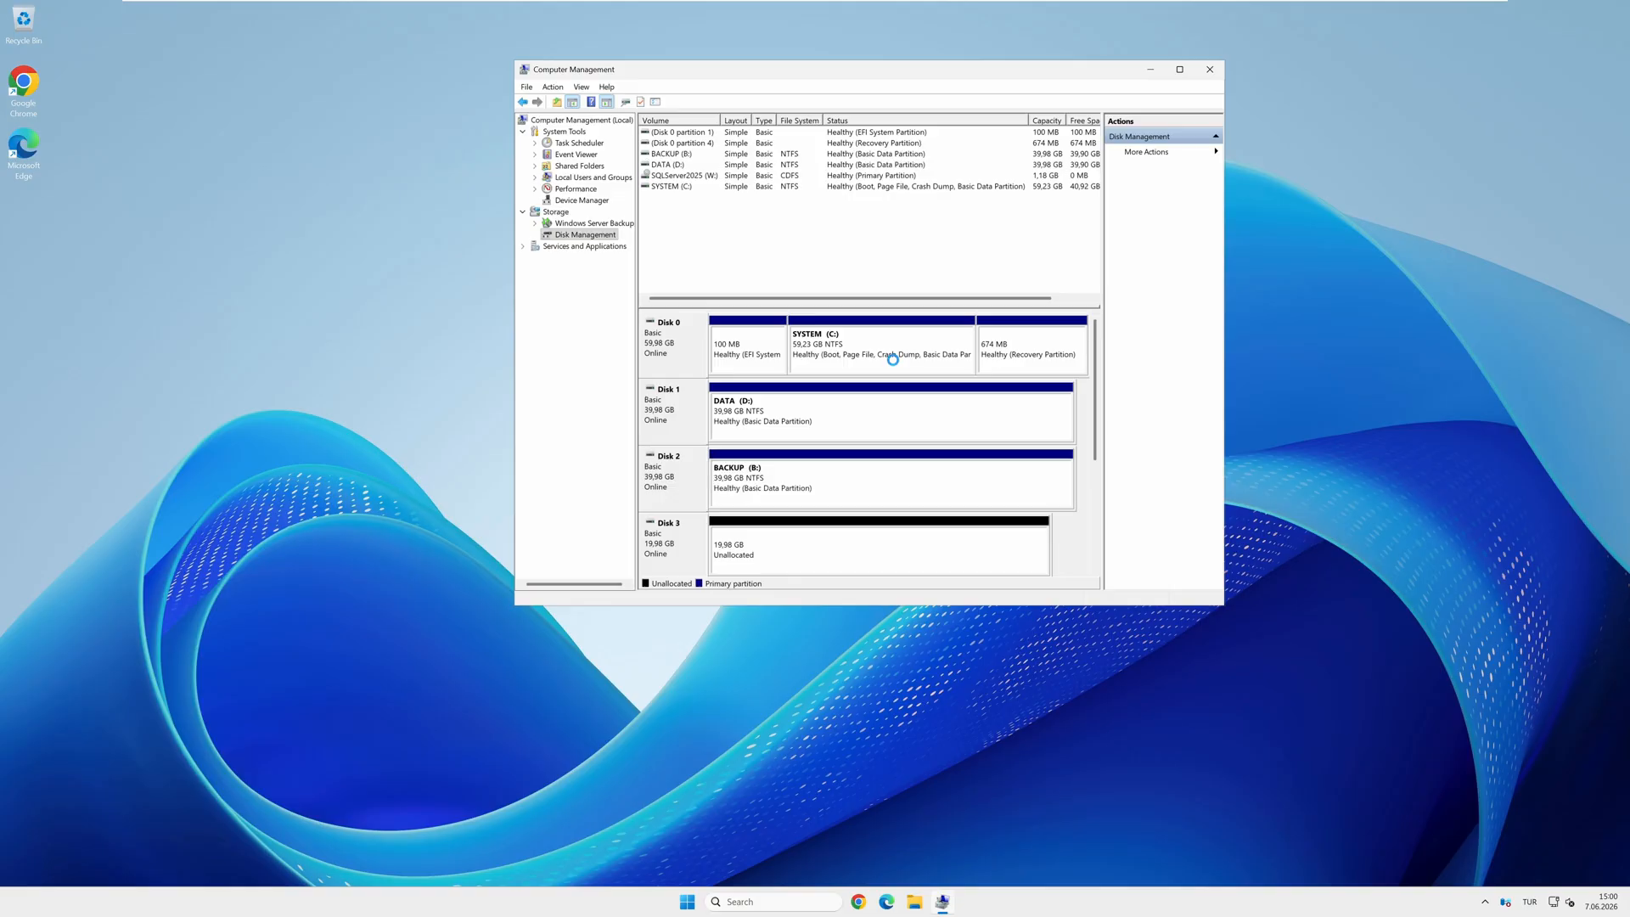
# Step: Start a new simple volume on Disk 3 using all of its space and assign drive letter L
pyautogui.moveTo(1223, 605); pyautogui.dragTo(1372, 699)
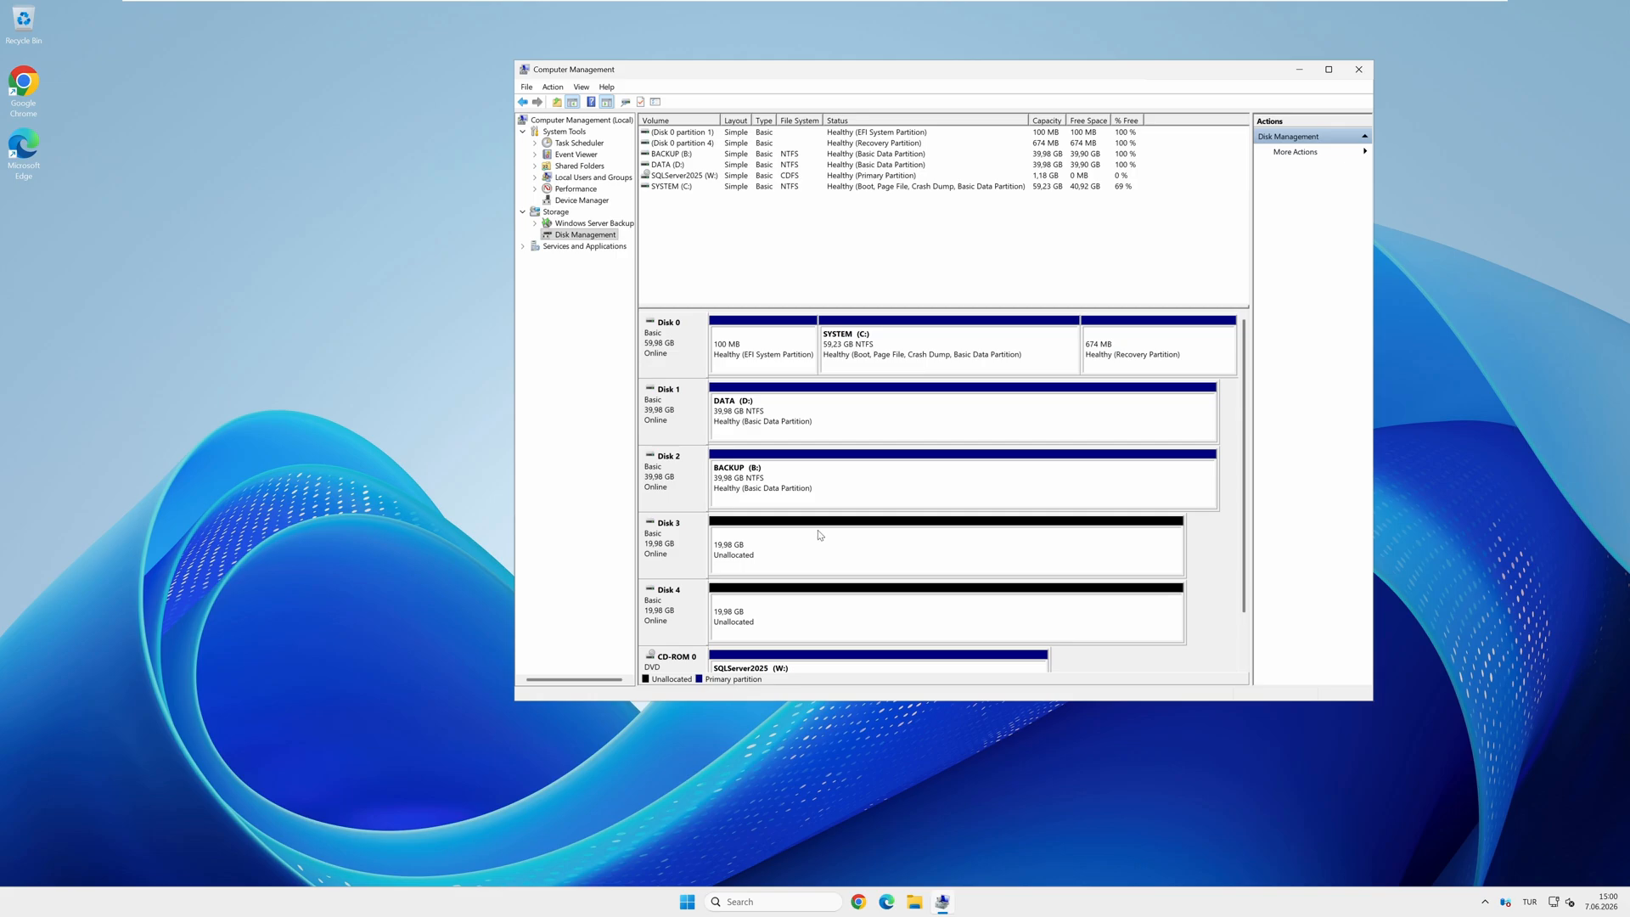
pyautogui.click(796, 541)
pyautogui.rightClick(795, 542)
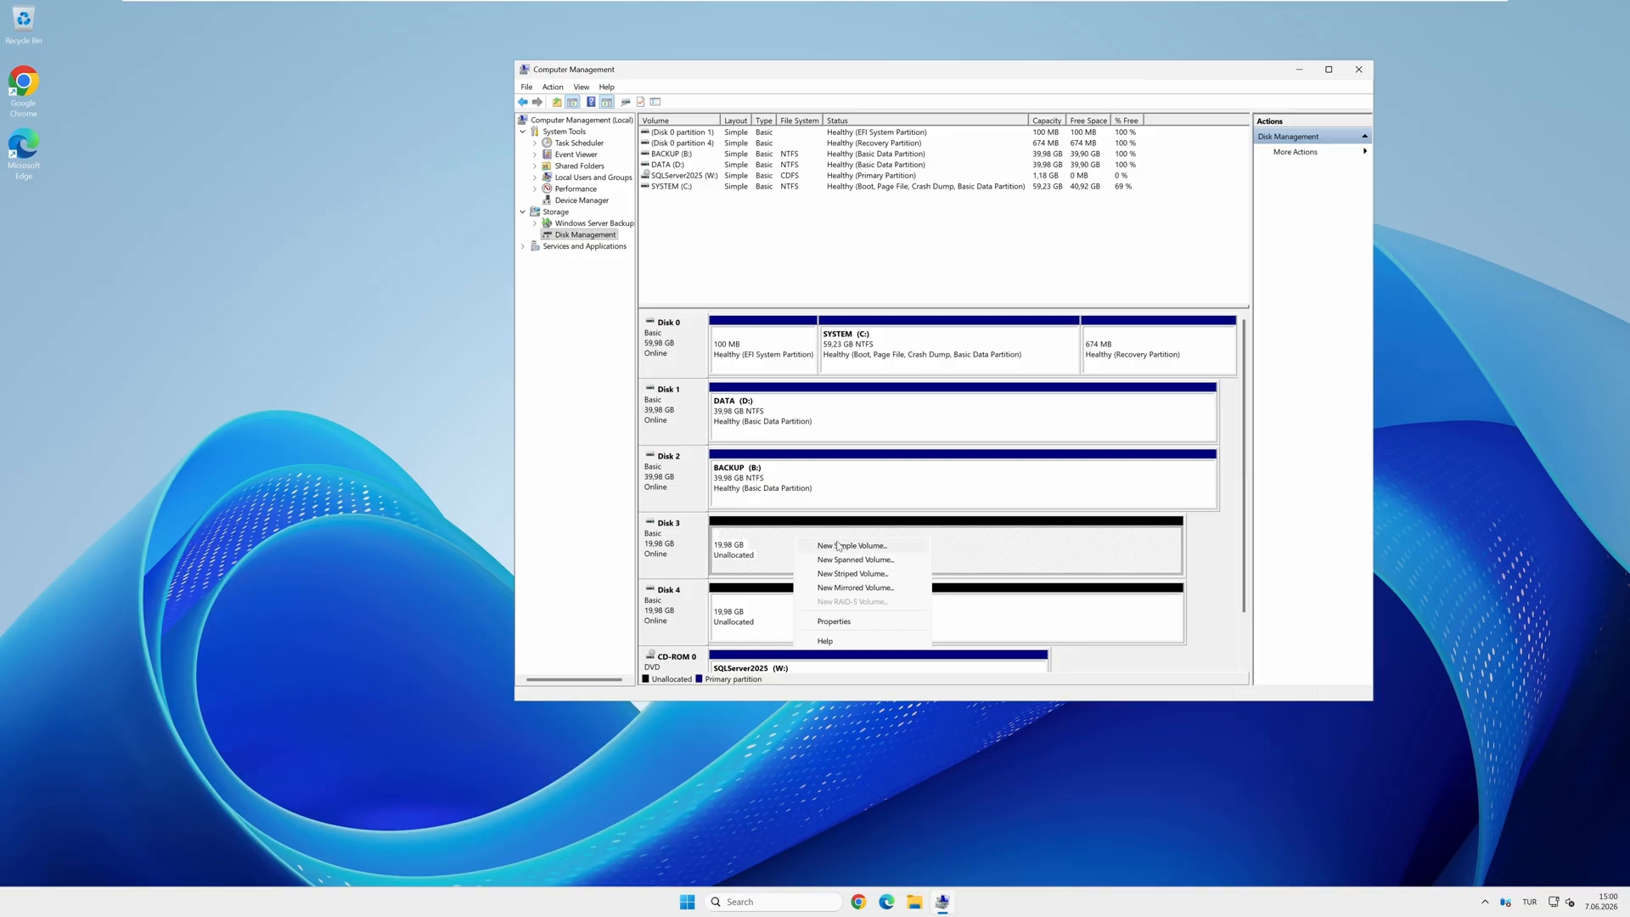
pyautogui.click(886, 550)
pyautogui.click(885, 359)
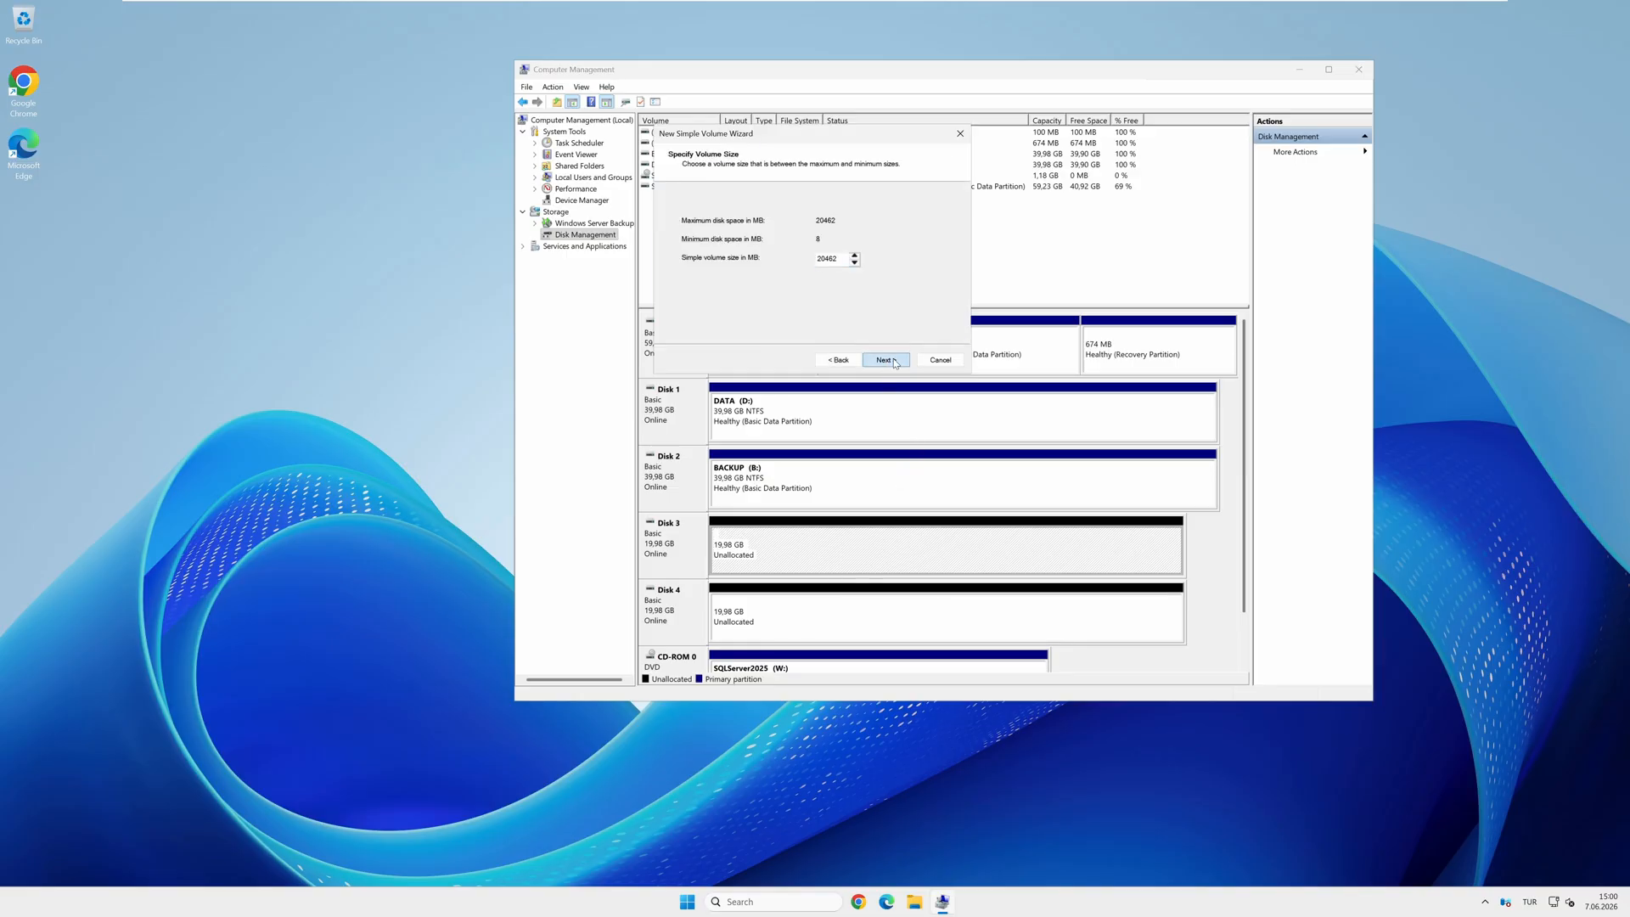
pyautogui.click(886, 359)
pyautogui.click(868, 222)
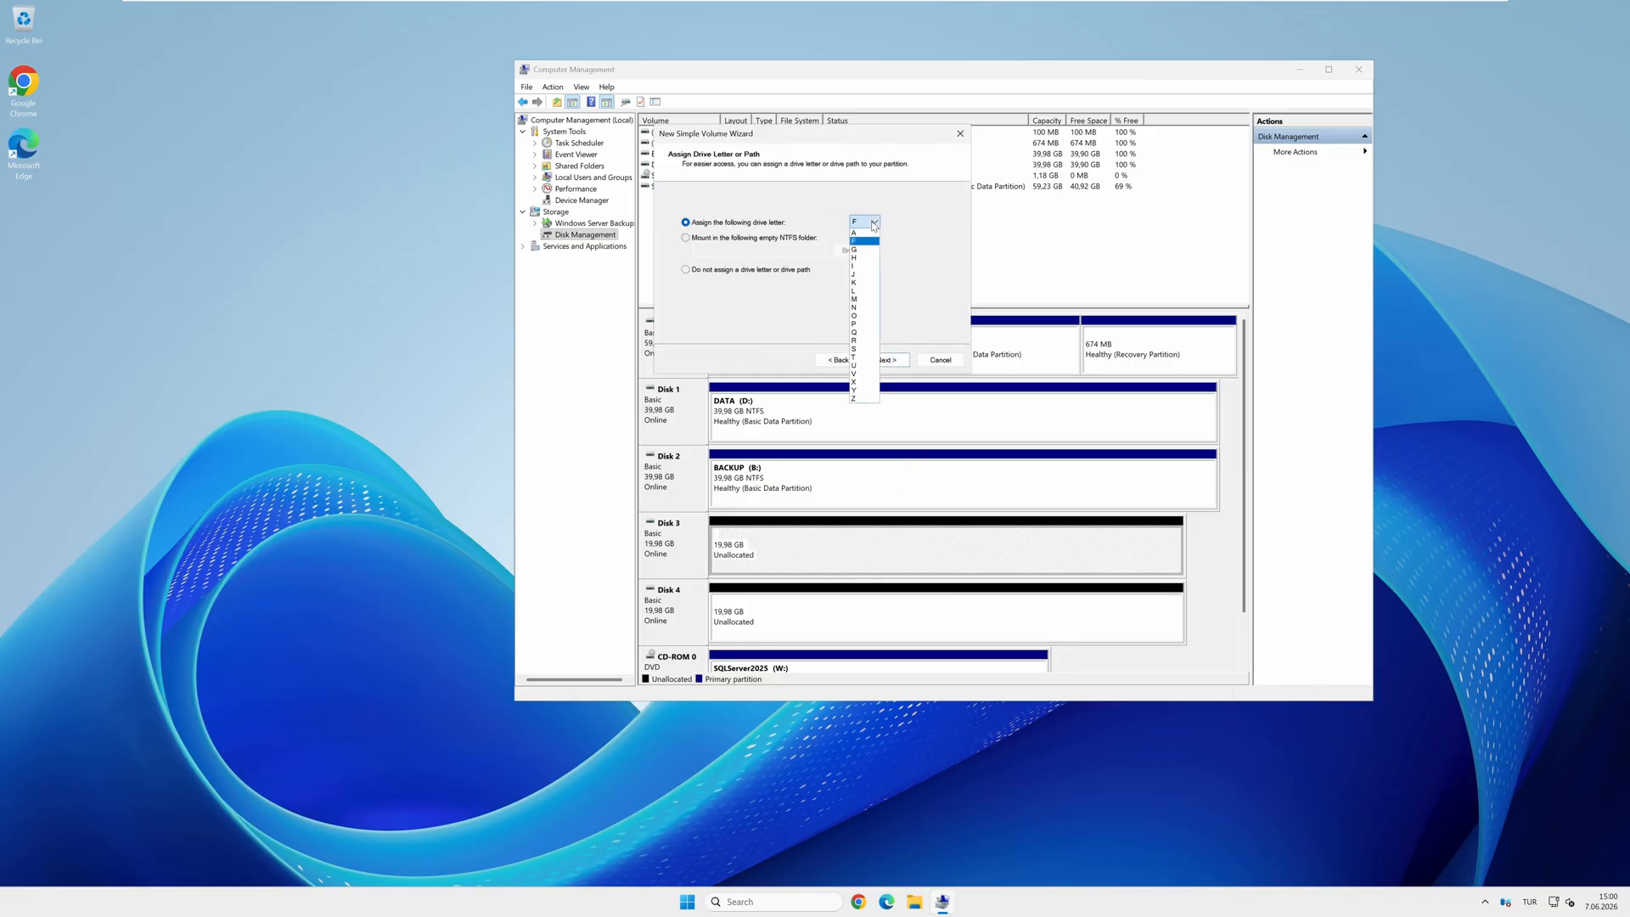
pyautogui.click(863, 291)
pyautogui.click(885, 359)
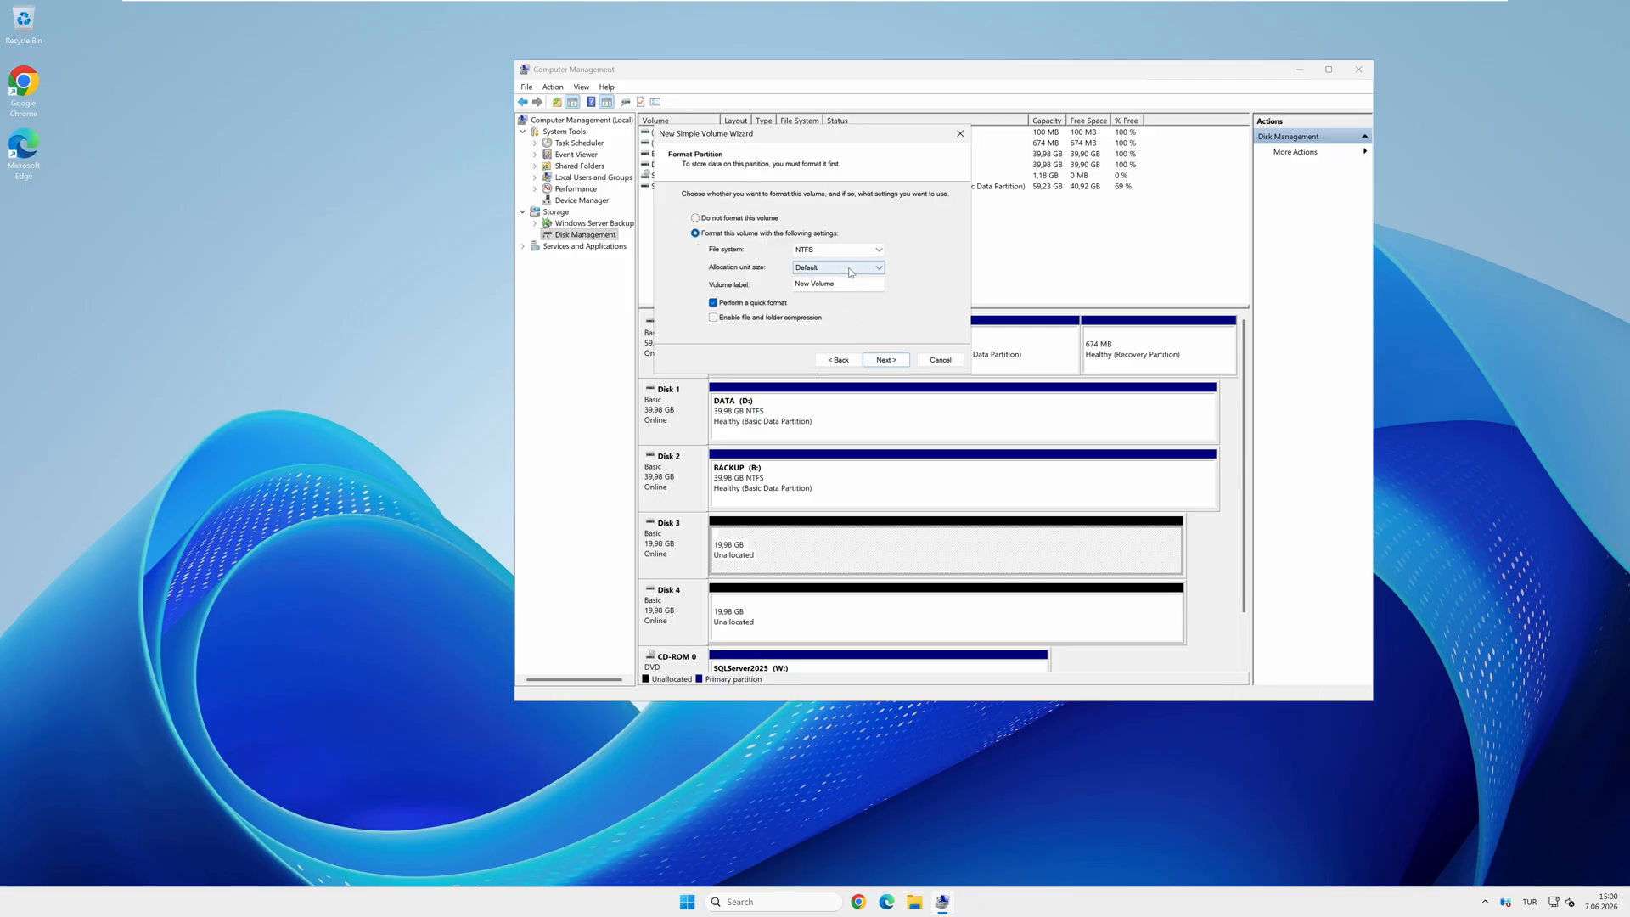
# Step: Format the Disk 3 volume as NTFS with a 64K allocation unit size and the label LOG
pyautogui.click(881, 268)
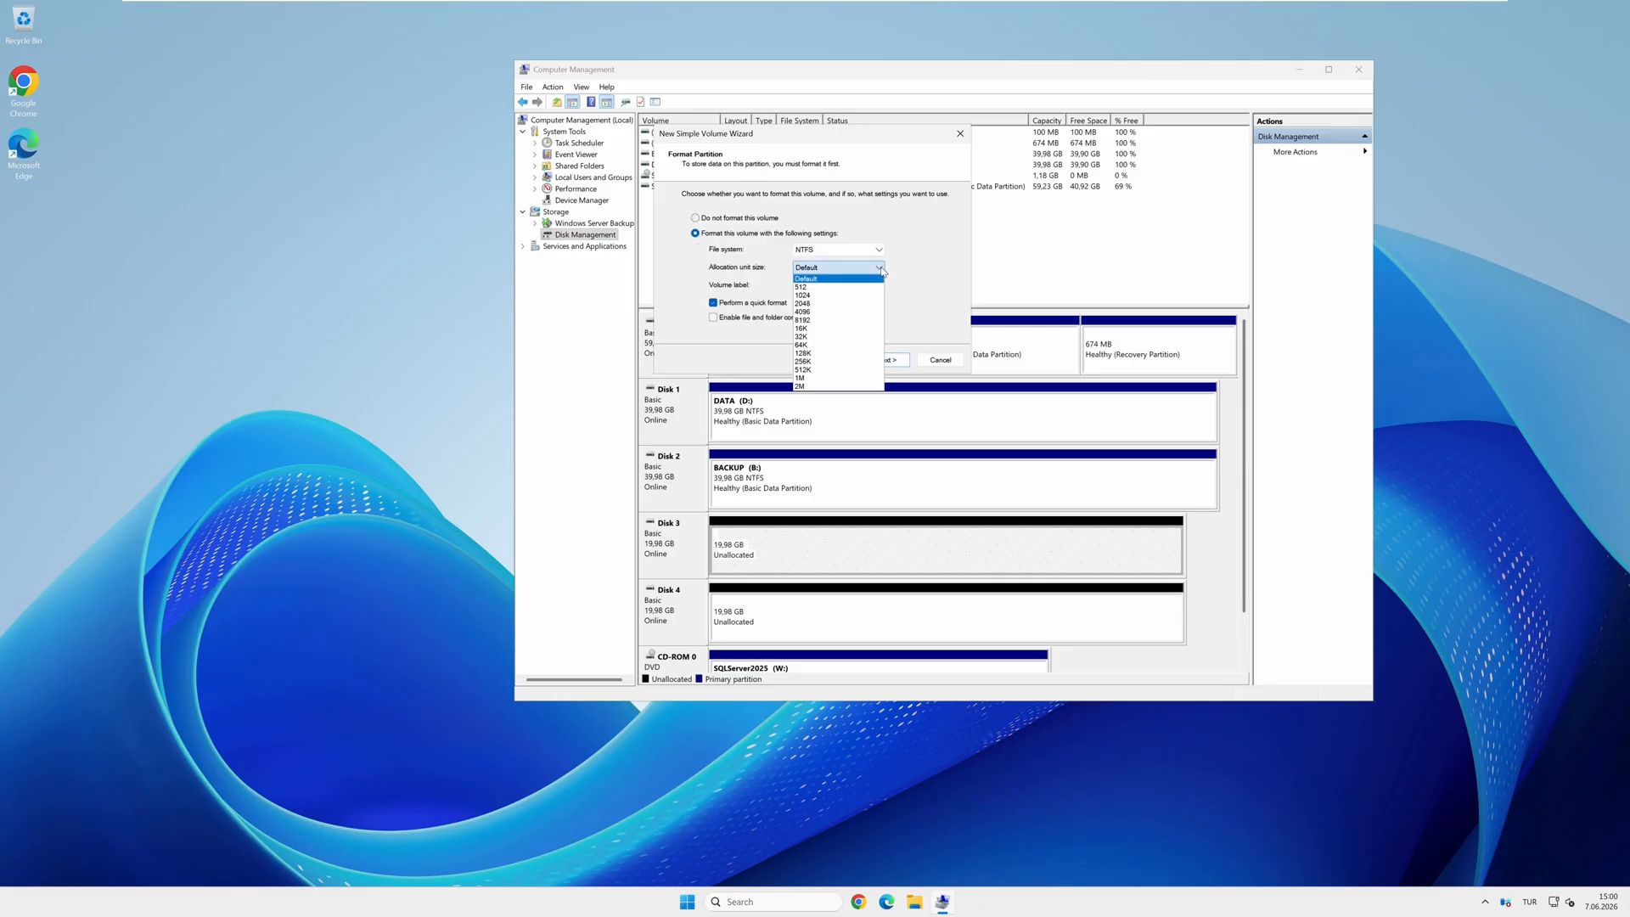
pyautogui.click(816, 345)
pyautogui.press('Tab')
pyautogui.write('LO')
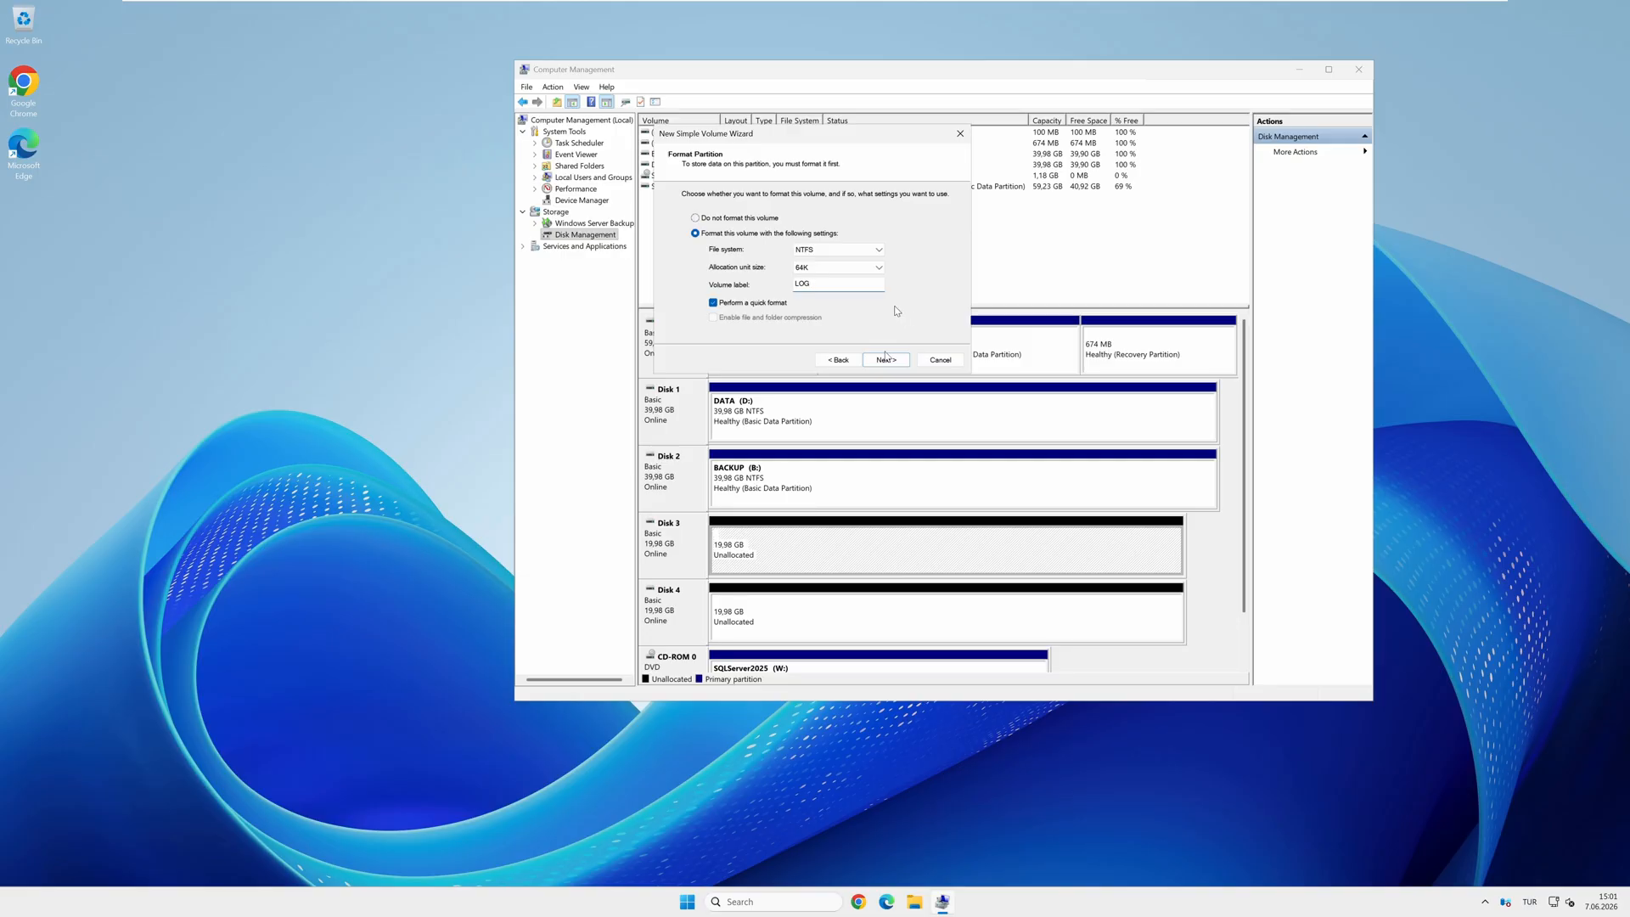
pyautogui.click(886, 359)
pyautogui.click(886, 359)
# Step: Start a new simple volume on Disk 4 using all of its space and assign drive letter T
pyautogui.click(833, 613)
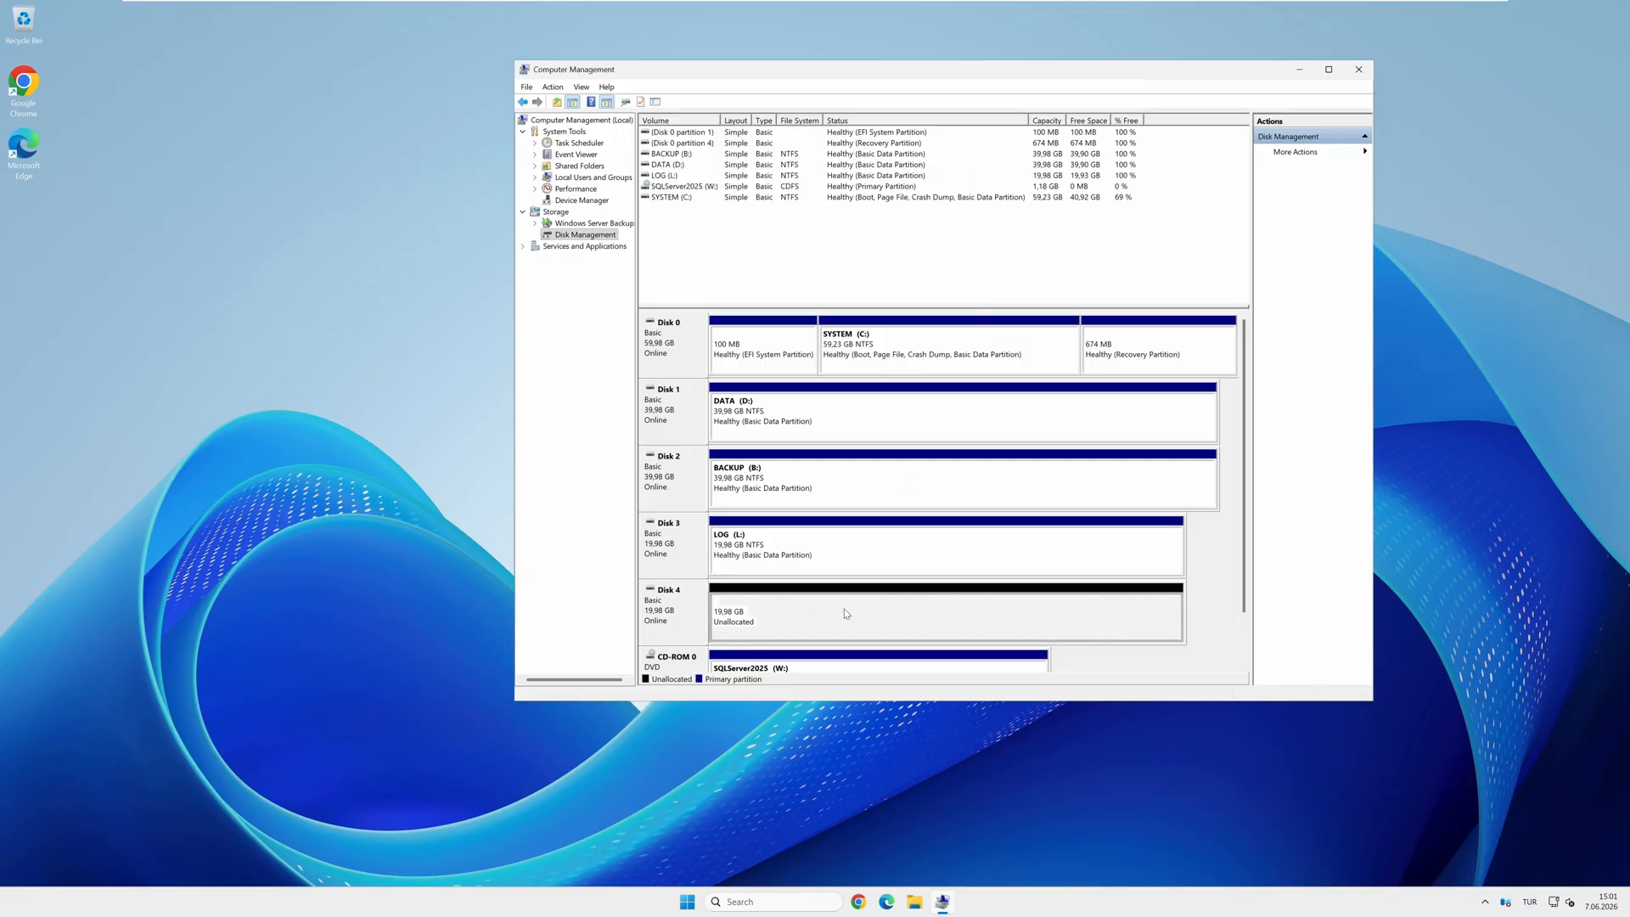
pyautogui.rightClick(844, 613)
pyautogui.click(912, 623)
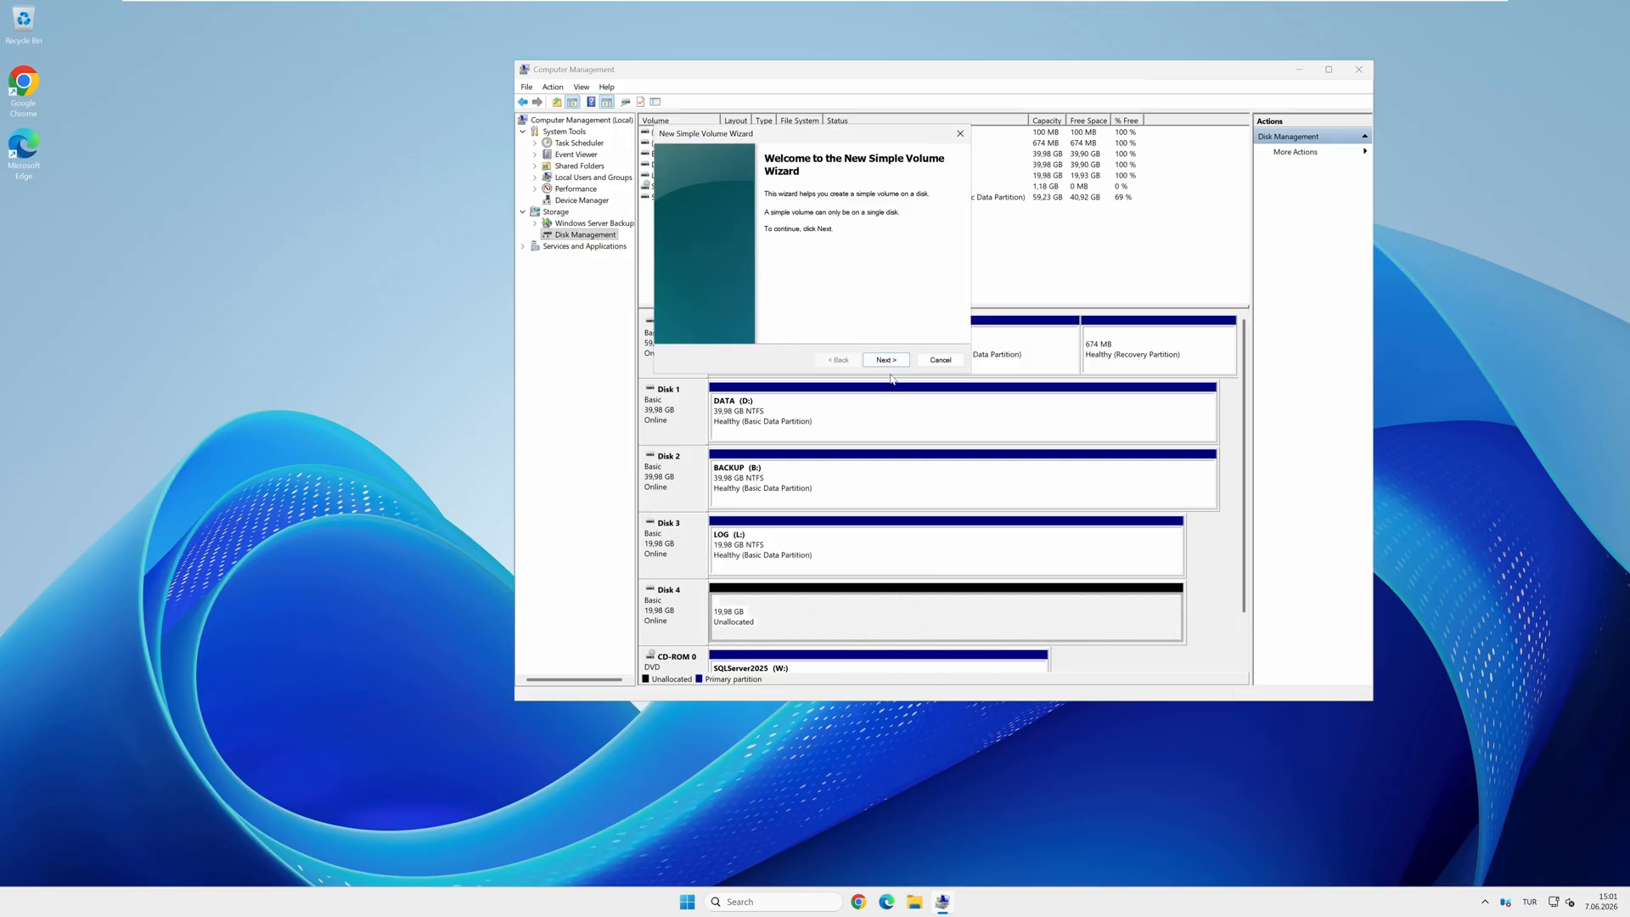
pyautogui.click(893, 363)
pyautogui.click(893, 363)
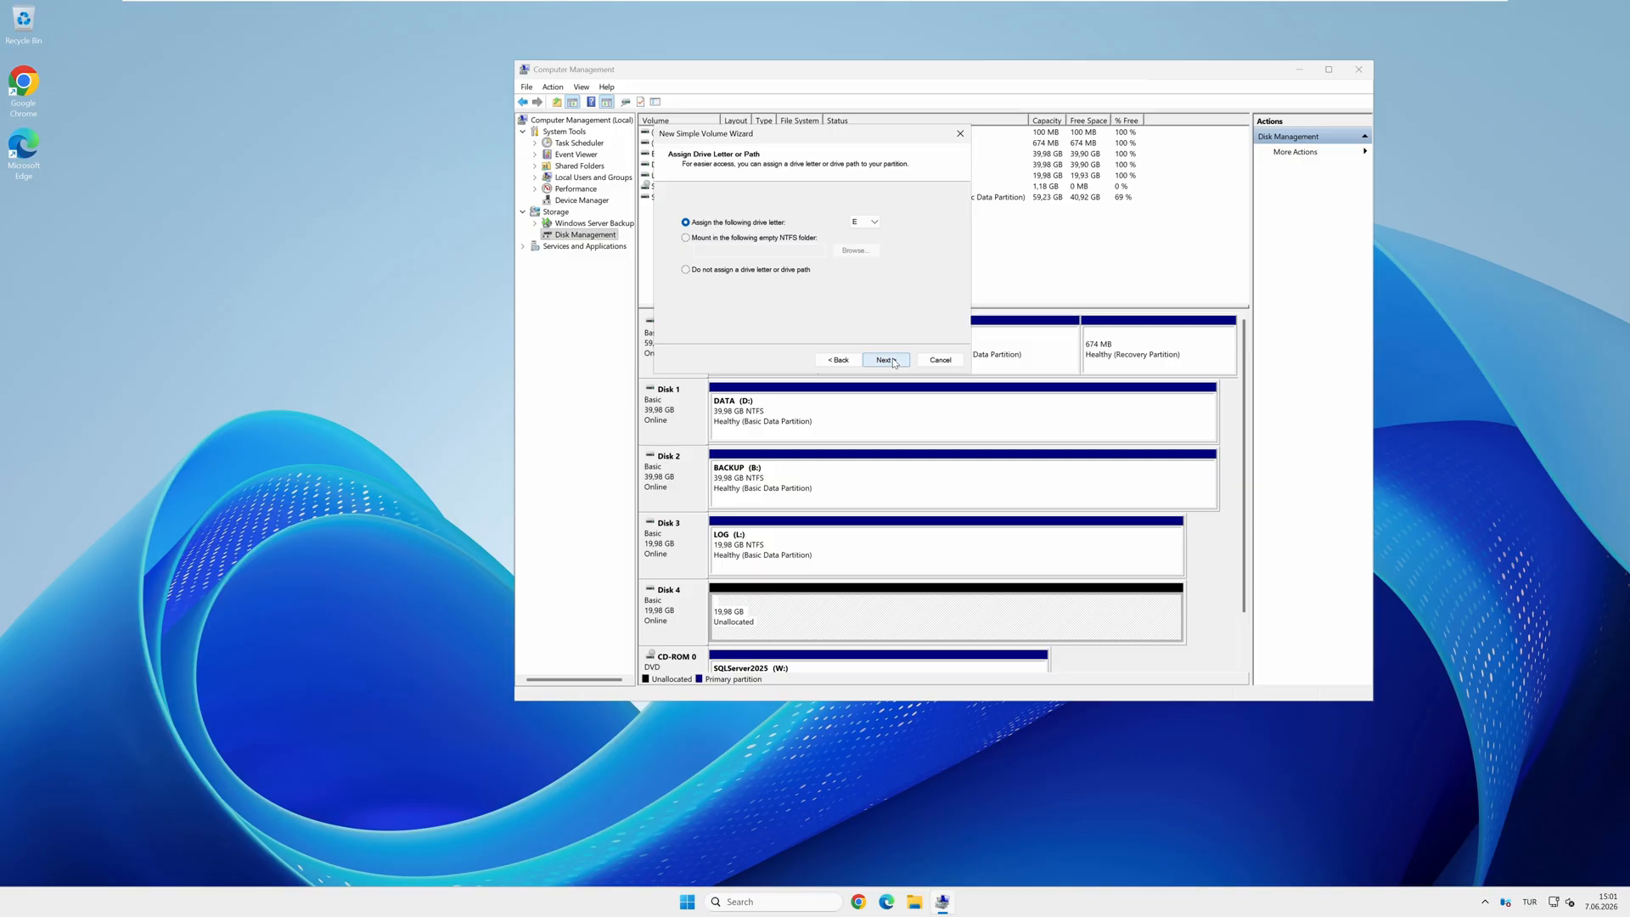
pyautogui.click(871, 224)
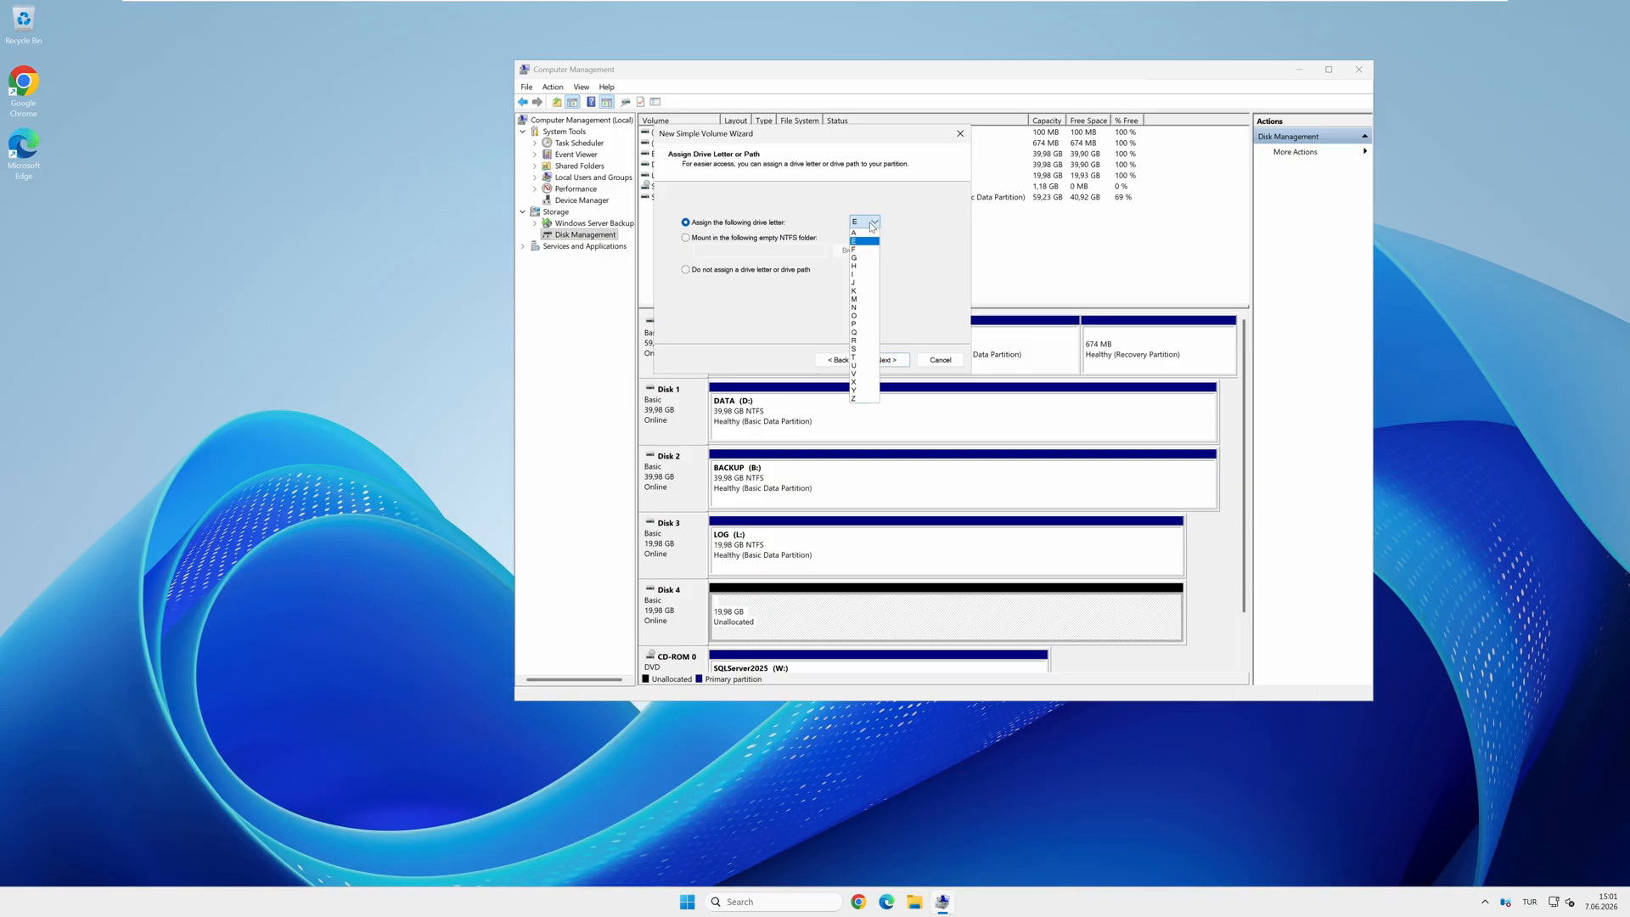
pyautogui.click(864, 358)
pyautogui.click(895, 363)
# Step: Format the Disk 4 volume as NTFS with a 64K allocation unit size and the label TEMPDB, then close Computer Management
pyautogui.click(874, 267)
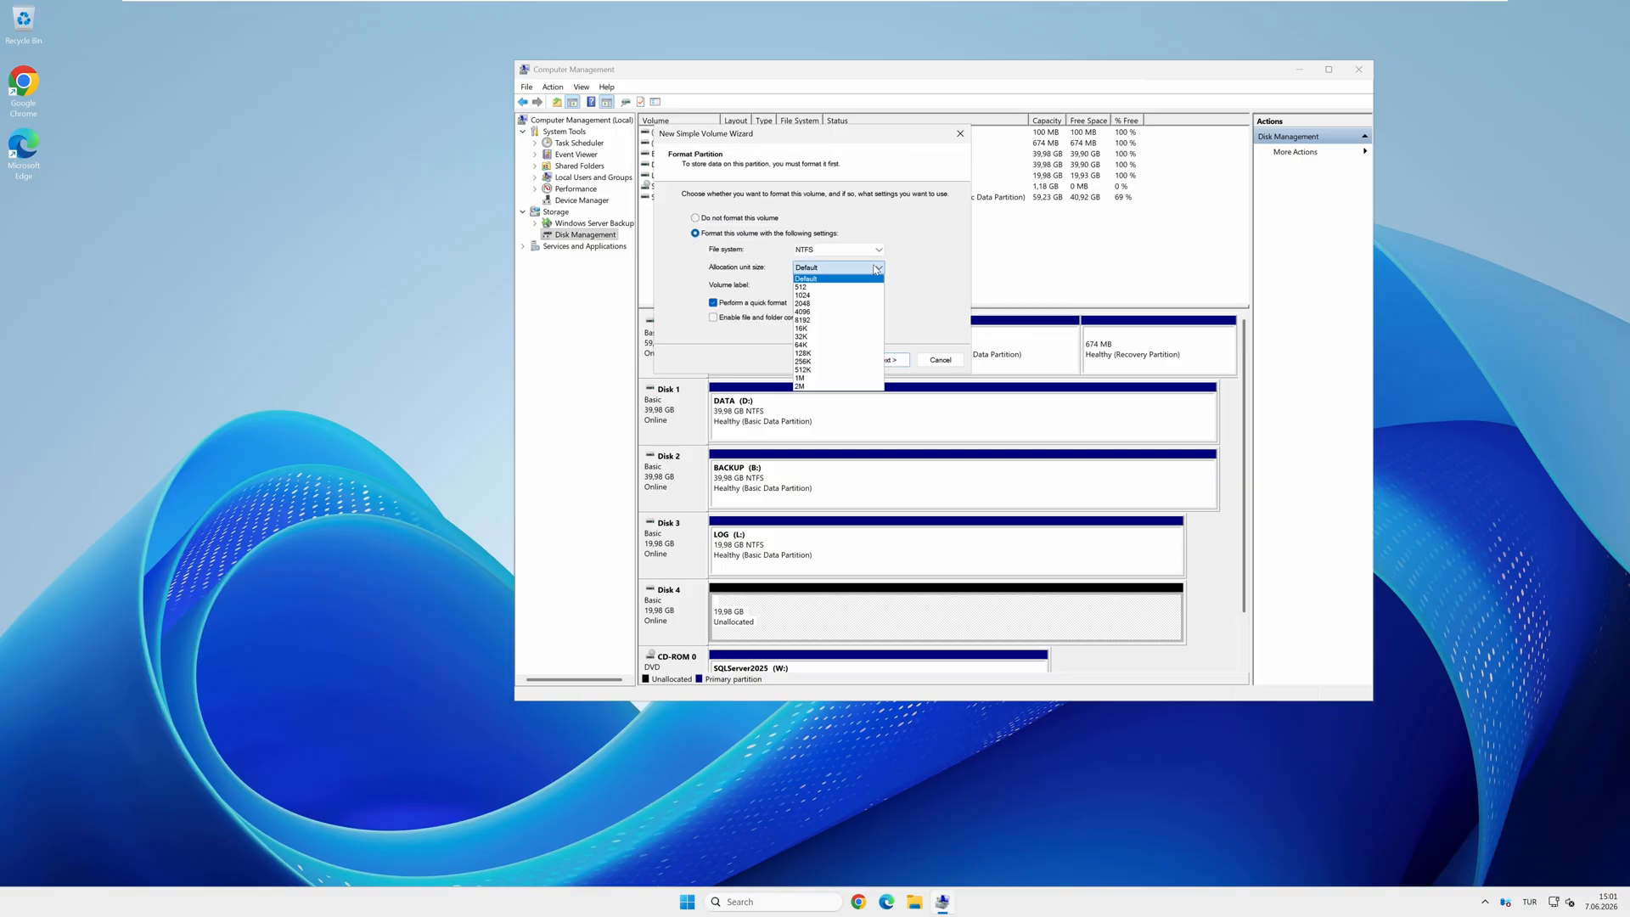
pyautogui.click(815, 345)
pyautogui.press('Tab')
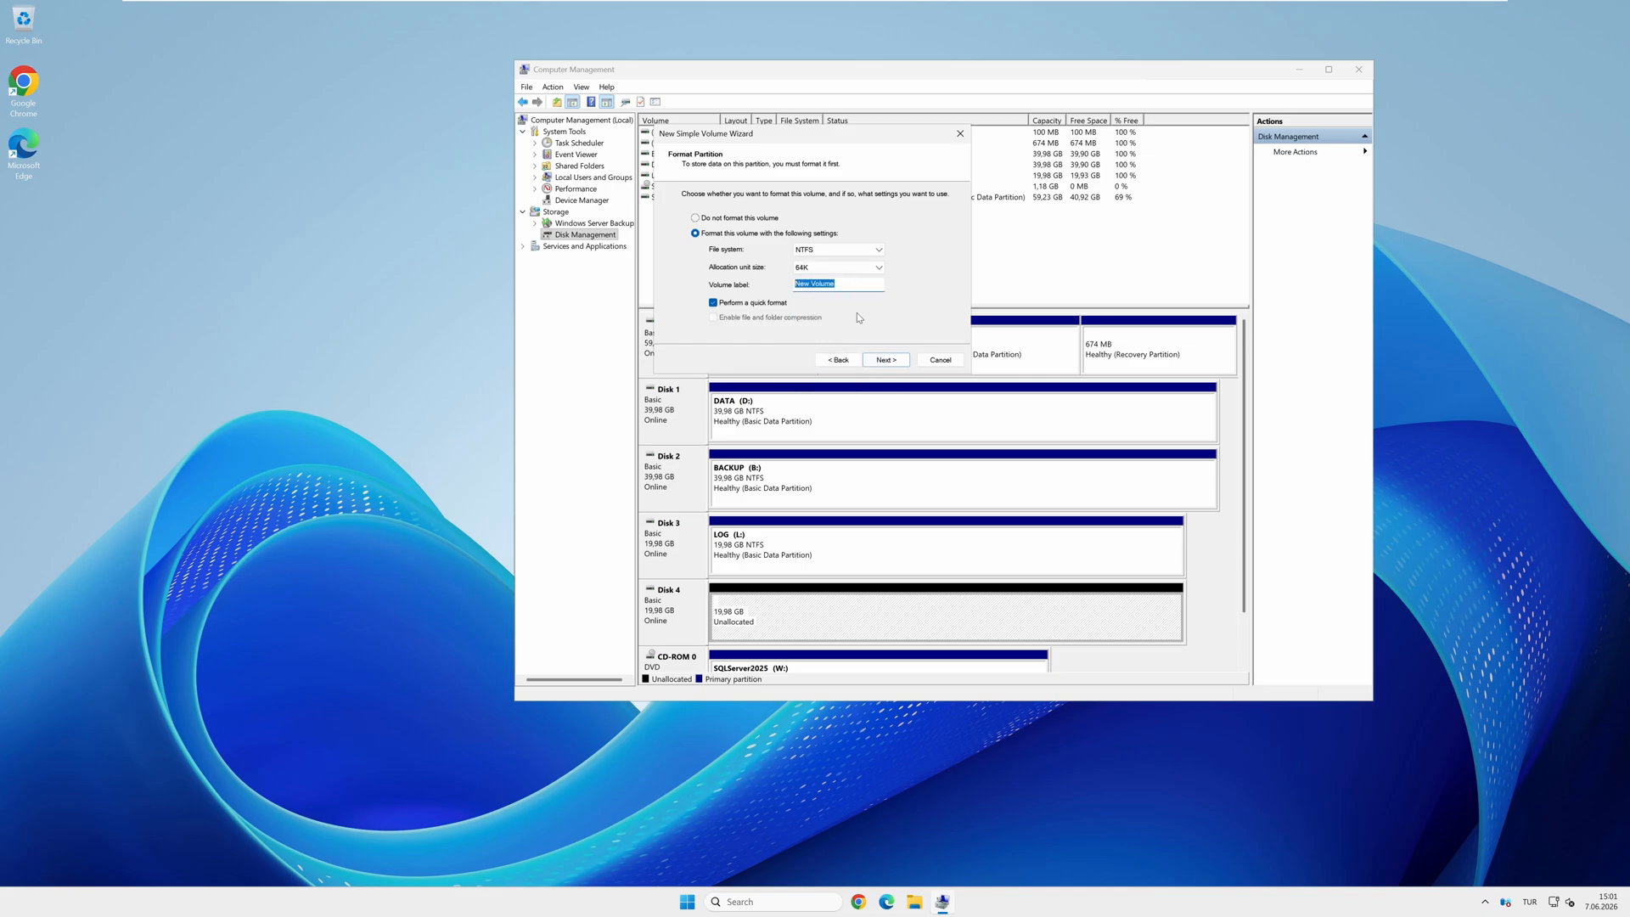
pyautogui.write('TEMPDB')
pyautogui.press('Return')
pyautogui.press('Return')
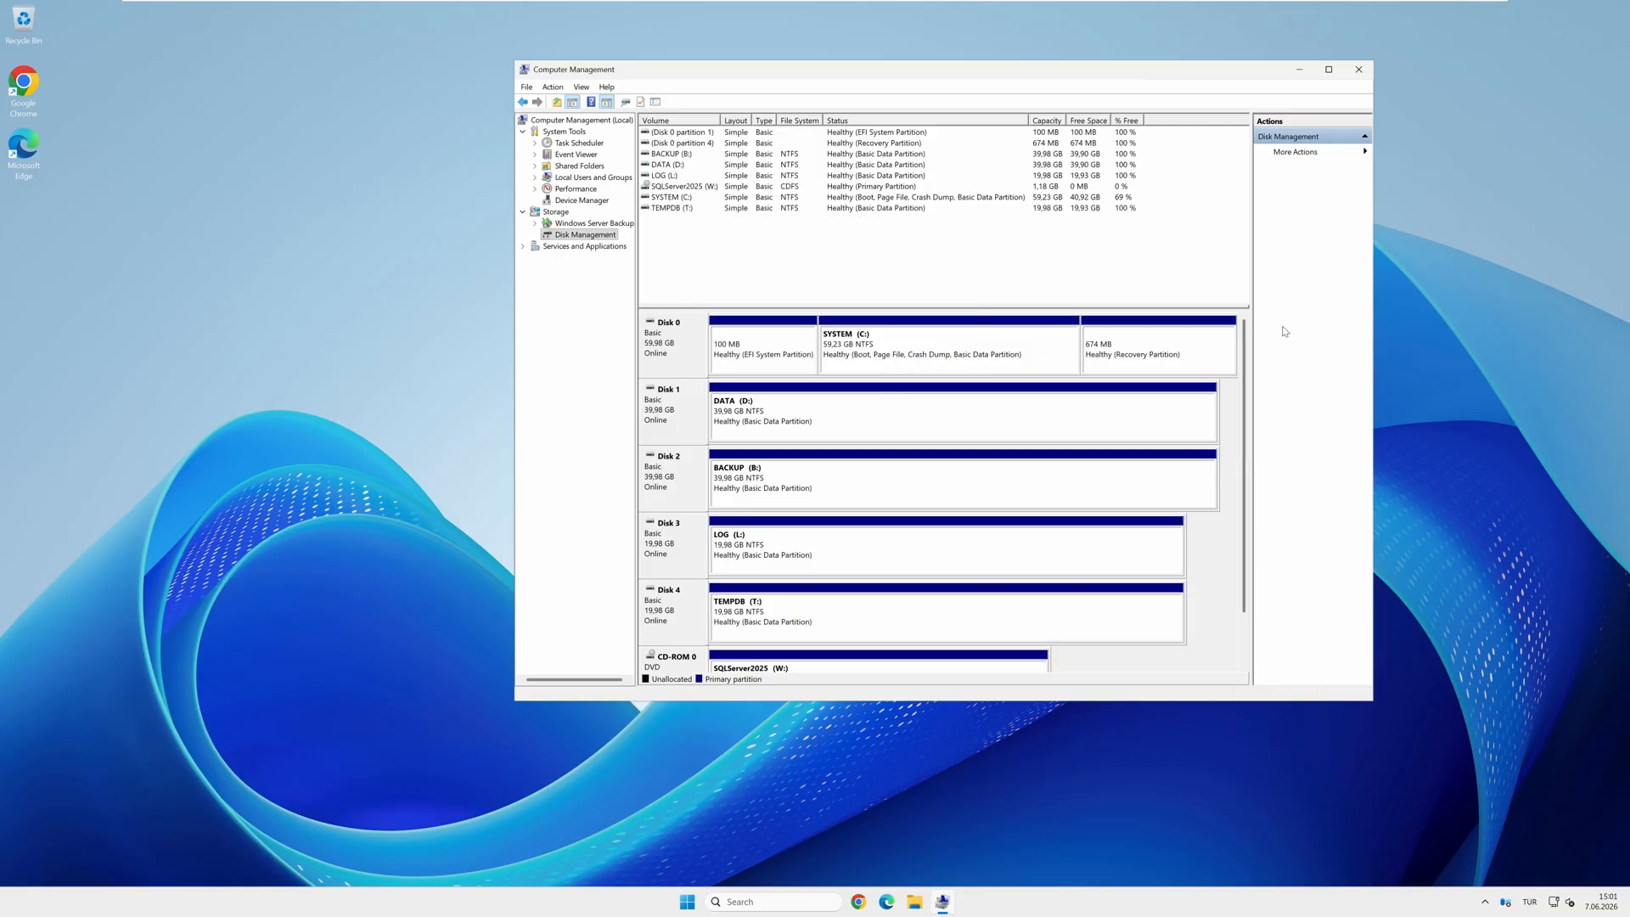
pyautogui.click(1359, 70)
# Step: Open the SQLServer2025 DVD drive (W:) in File Explorer and run its setup application
pyautogui.doubleClick(24, 18)
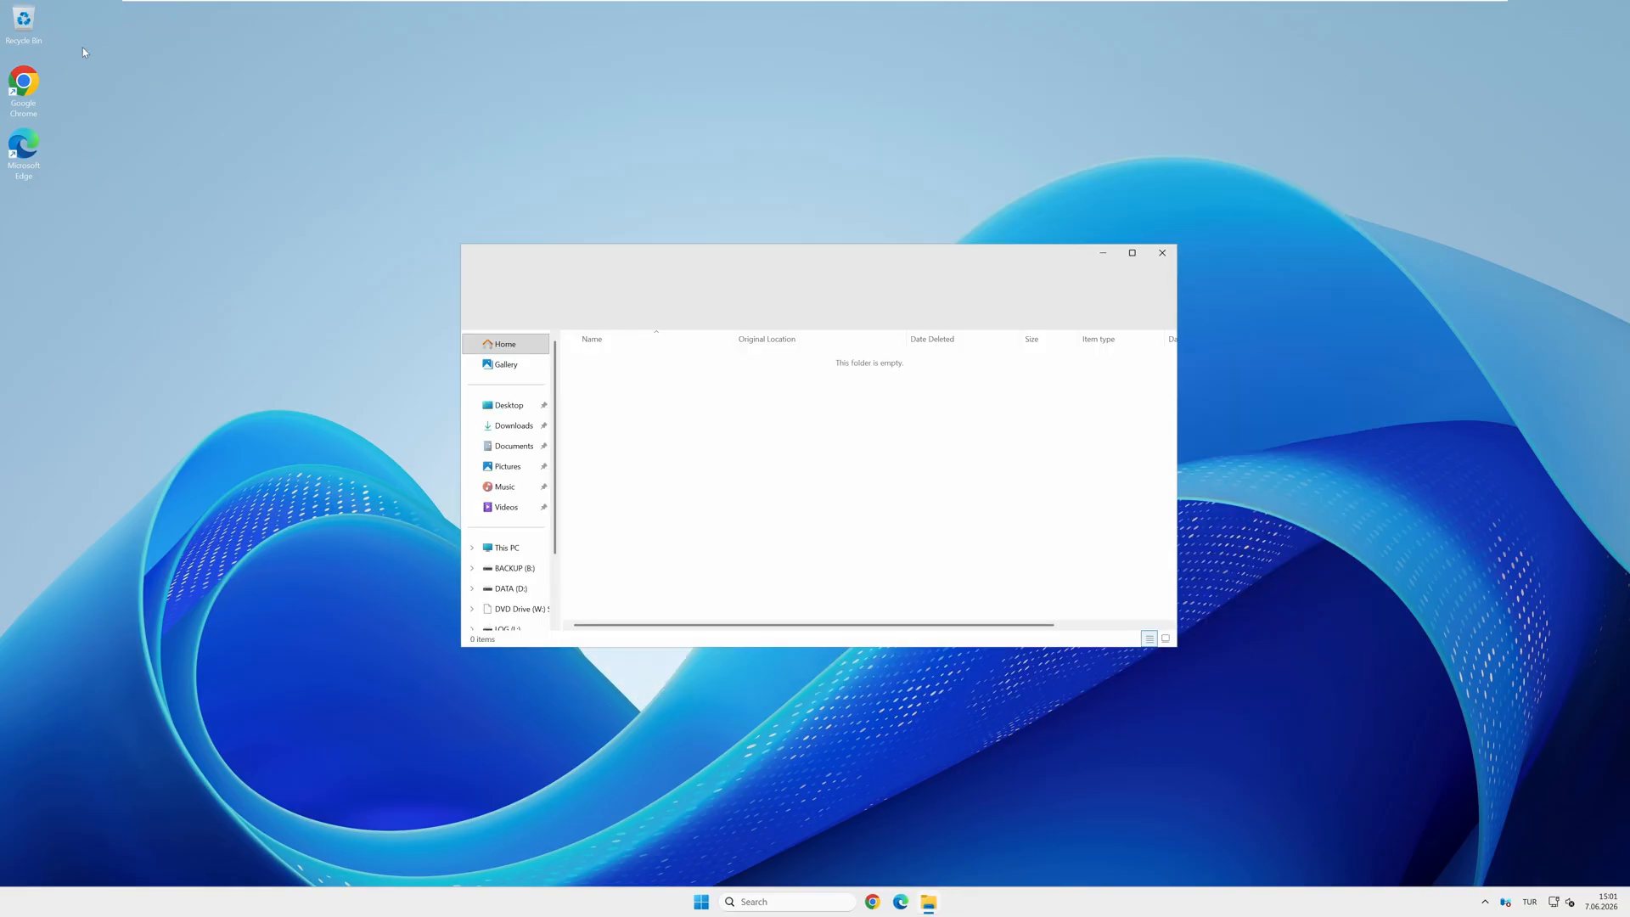
pyautogui.click(508, 548)
pyautogui.moveTo(797, 266); pyautogui.dragTo(1010, 229)
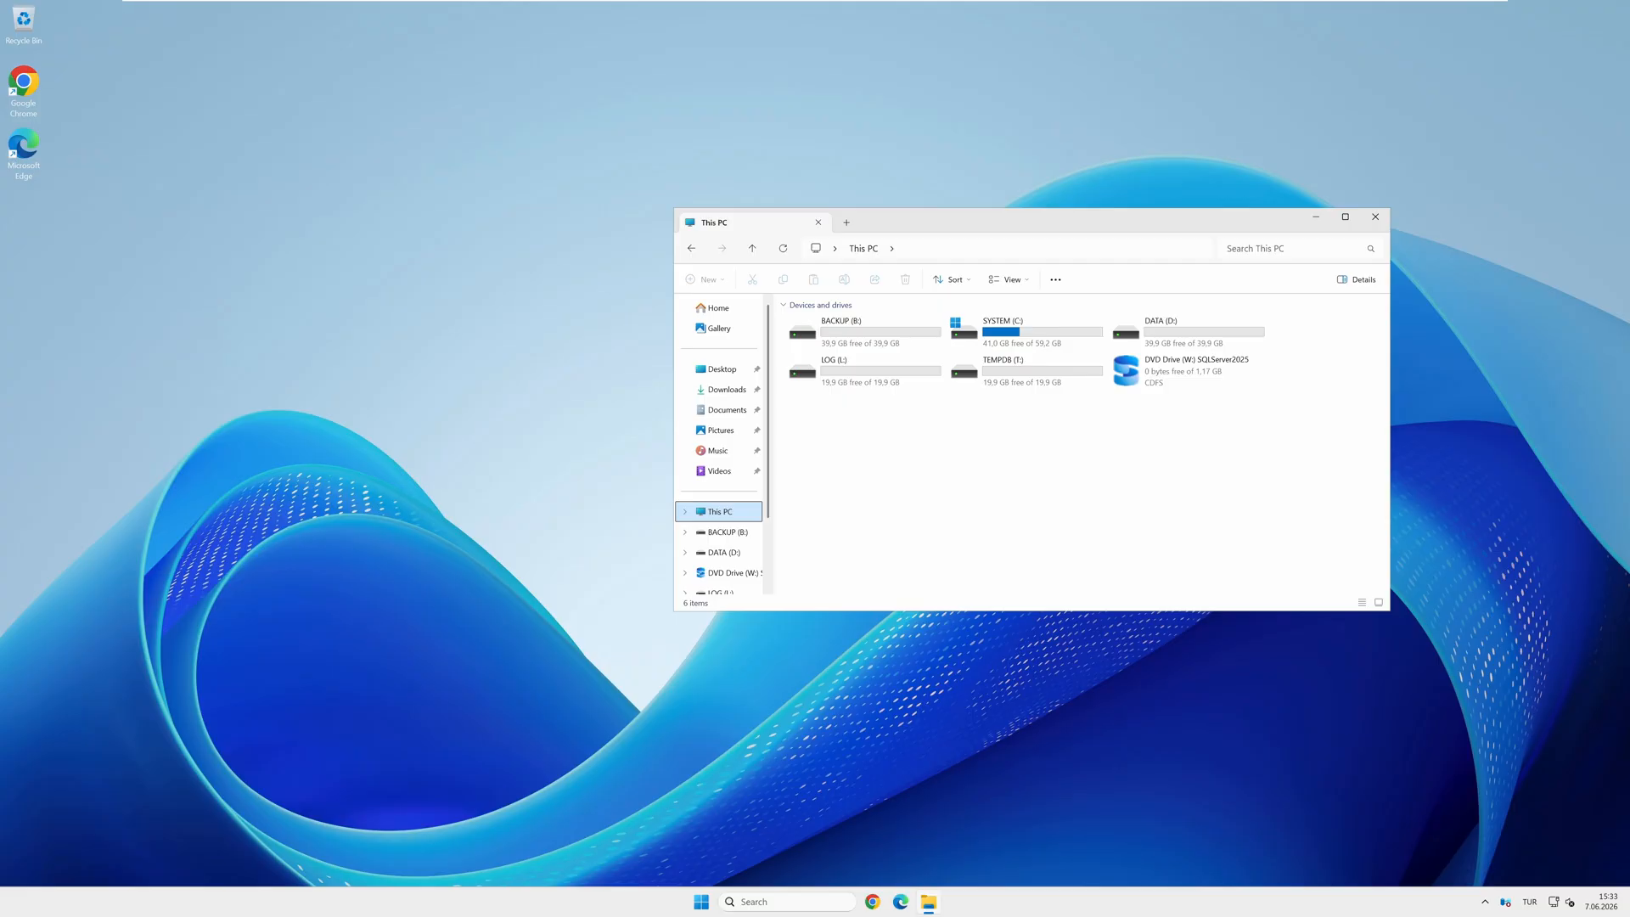
pyautogui.doubleClick(1184, 370)
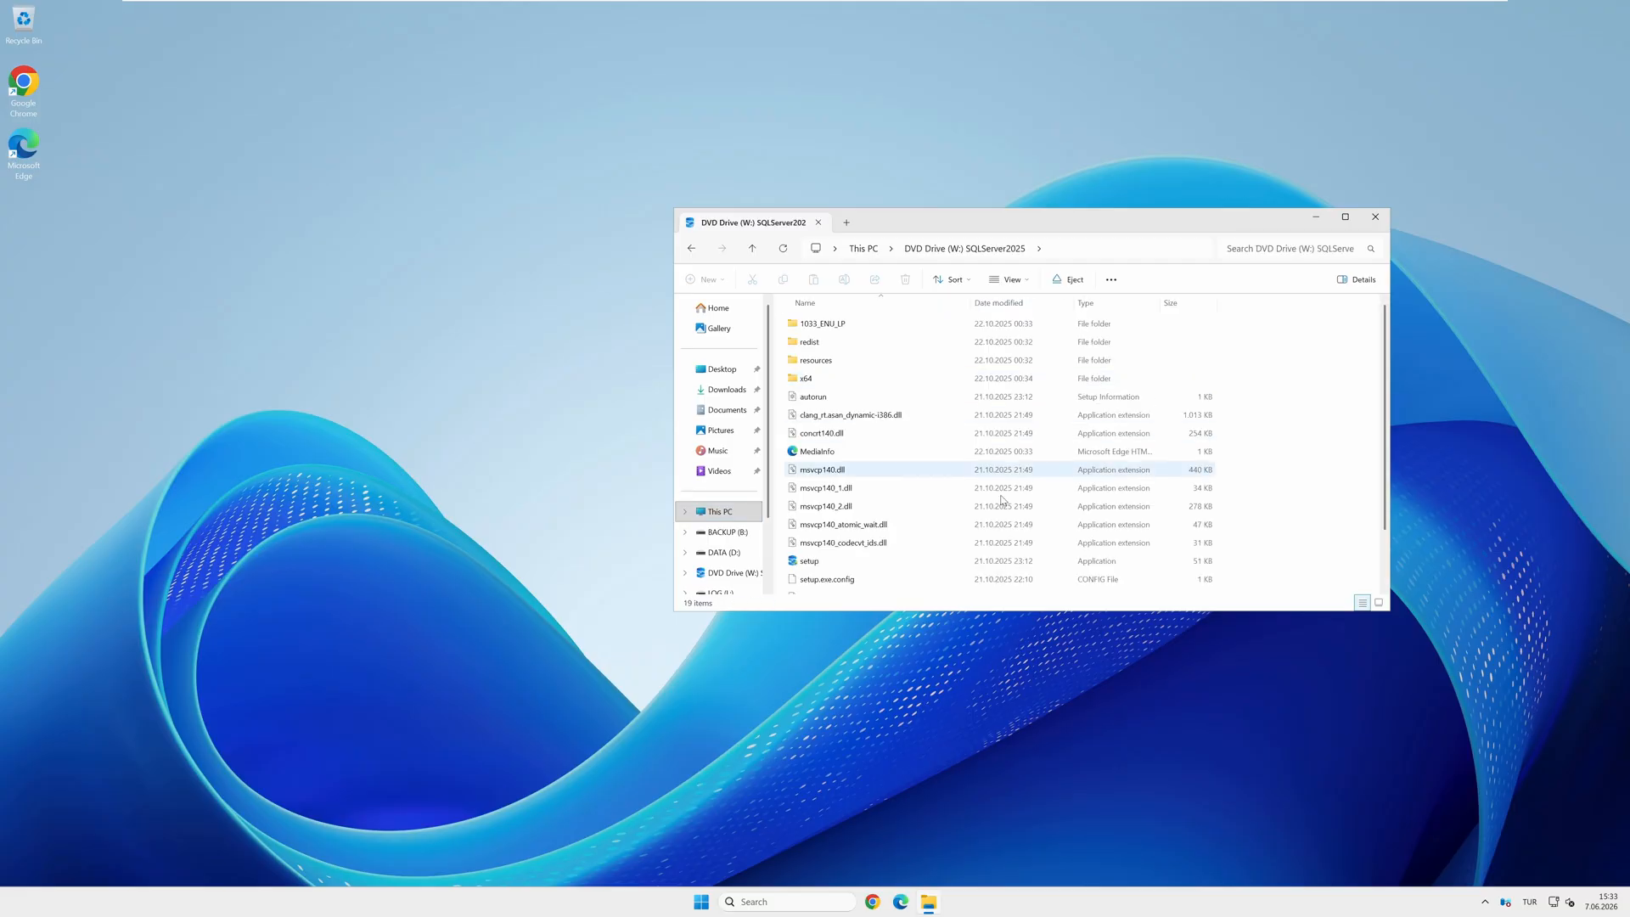
pyautogui.click(817, 563)
pyautogui.doubleClick(818, 563)
pyautogui.click(879, 557)
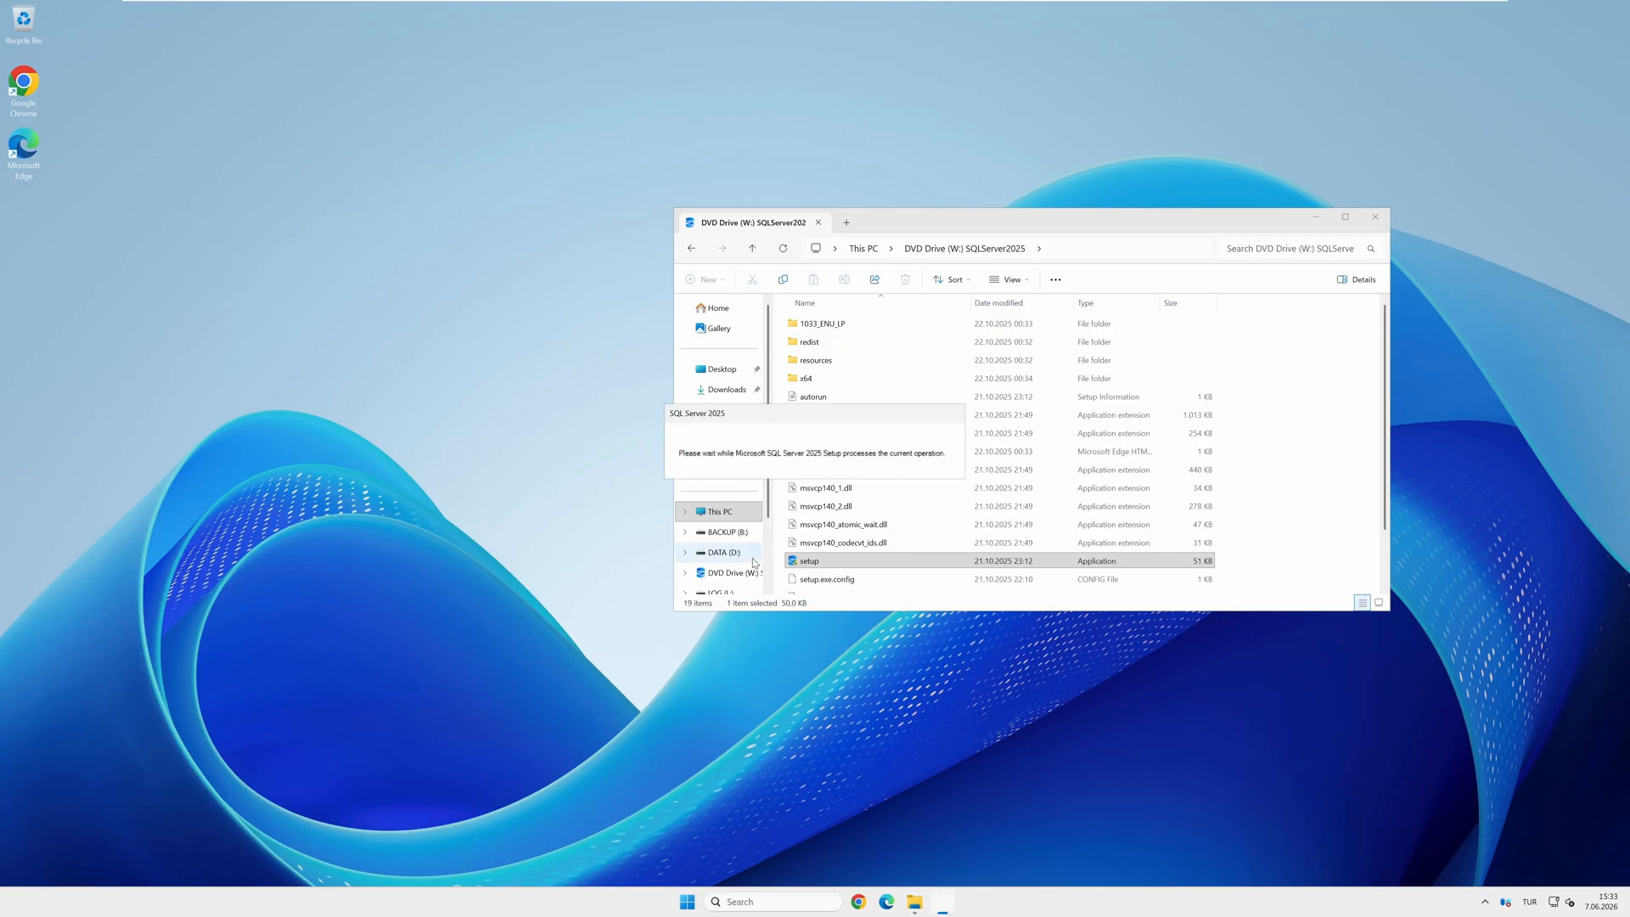
# Step: Close File Explorer and start a new SQL Server standalone installation from the SQL Server Installation Center
pyautogui.click(1309, 226)
pyautogui.click(1375, 217)
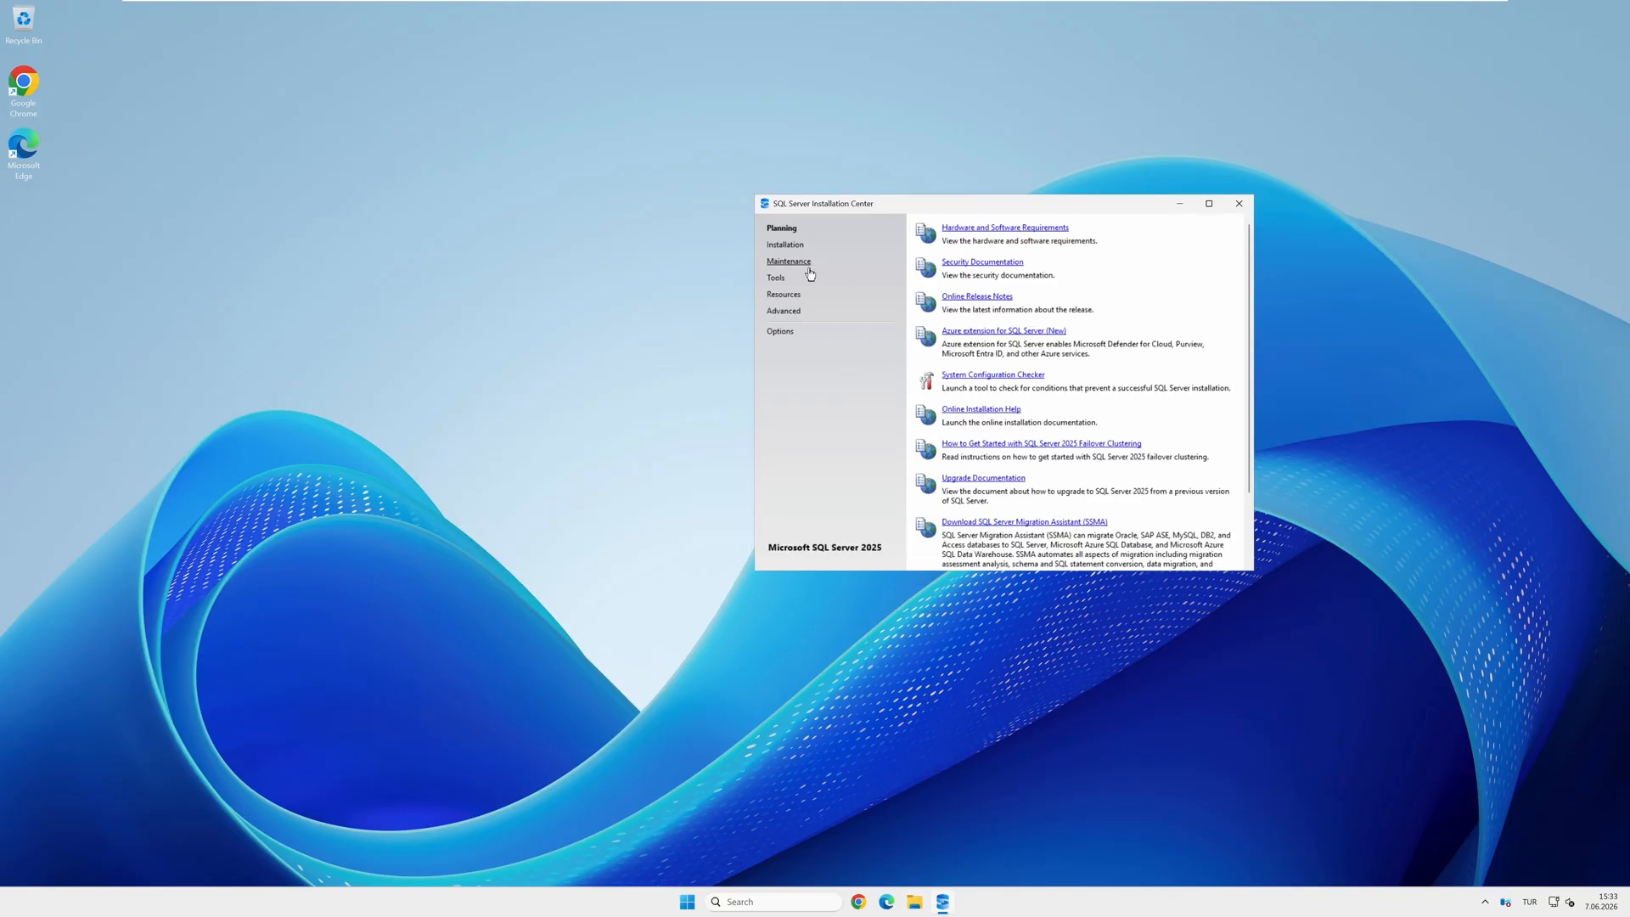
pyautogui.click(786, 244)
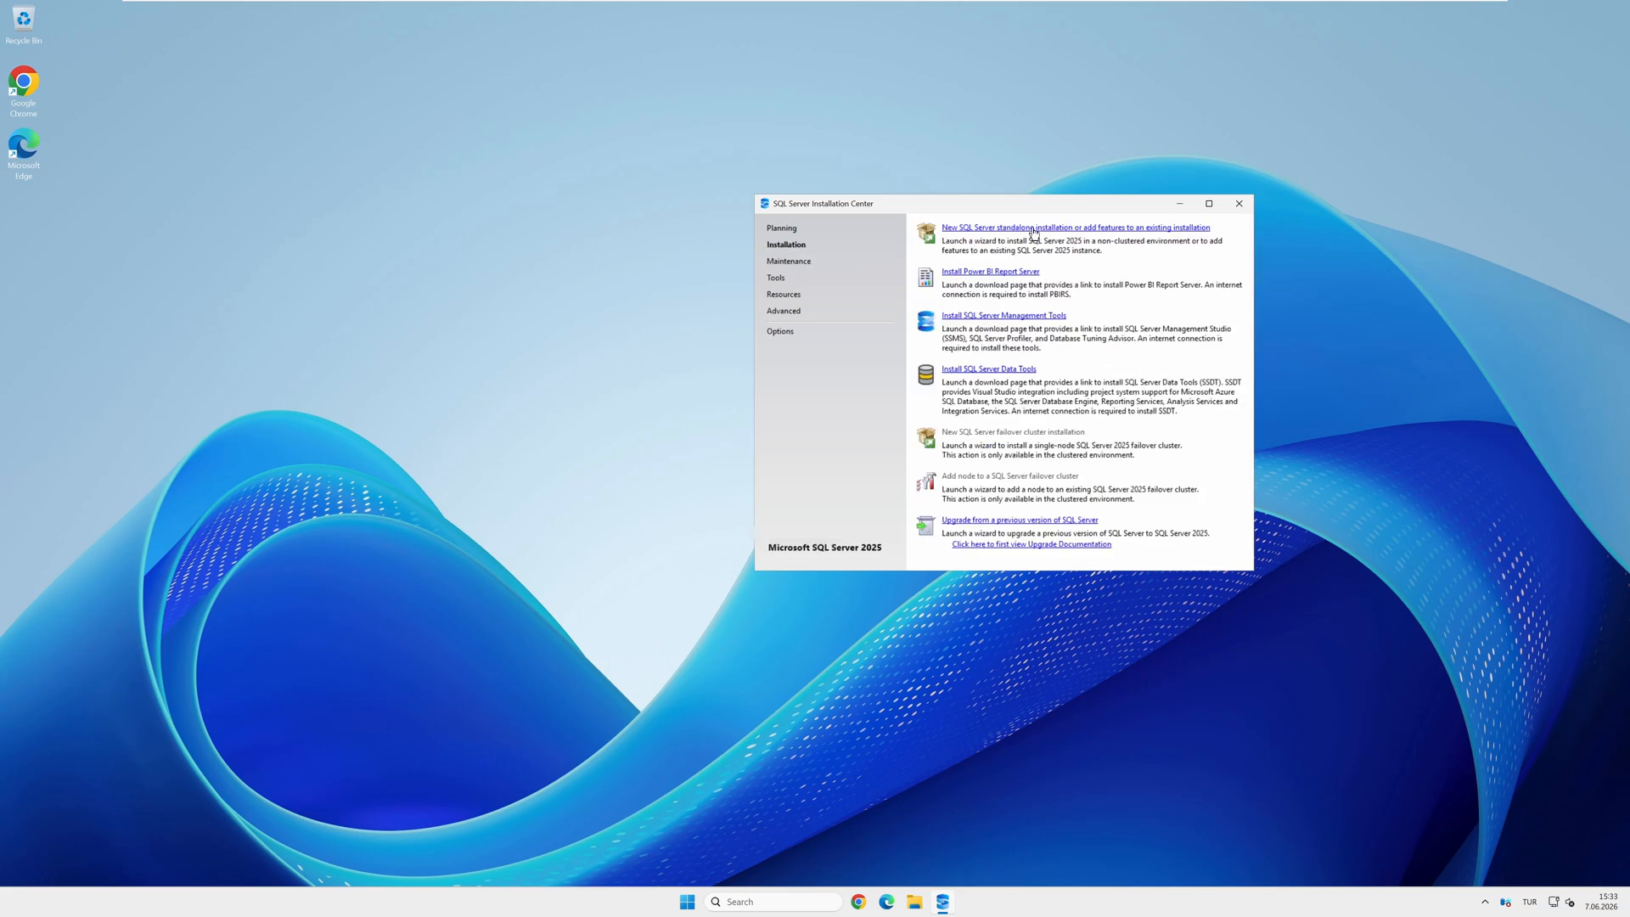
pyautogui.click(1123, 230)
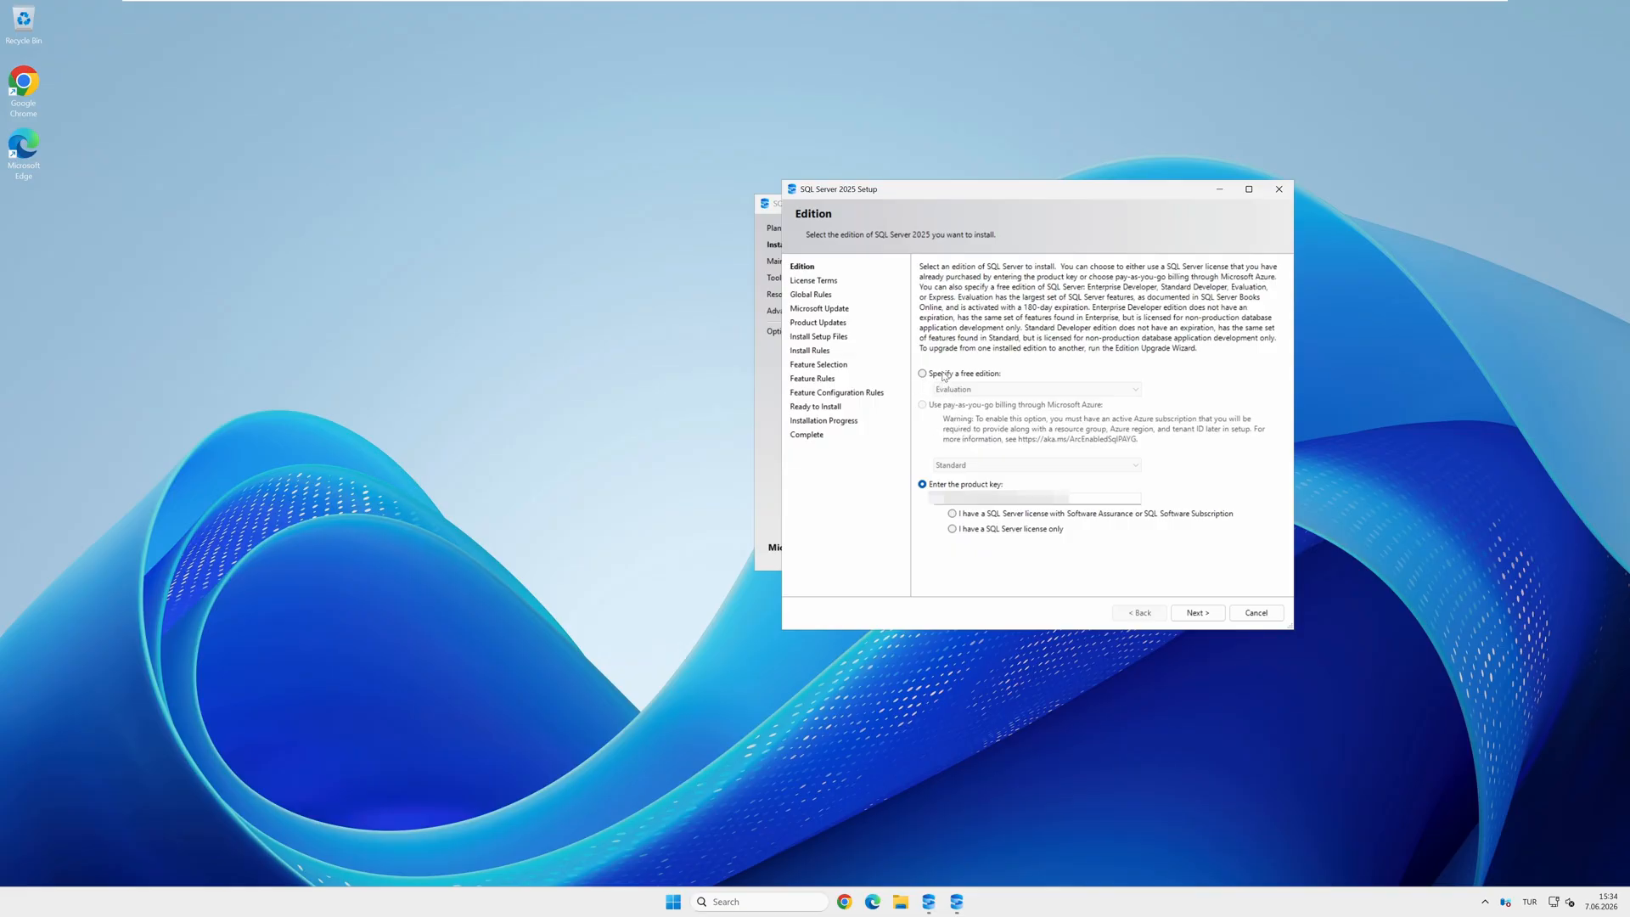
pyautogui.click(967, 381)
pyautogui.click(1006, 391)
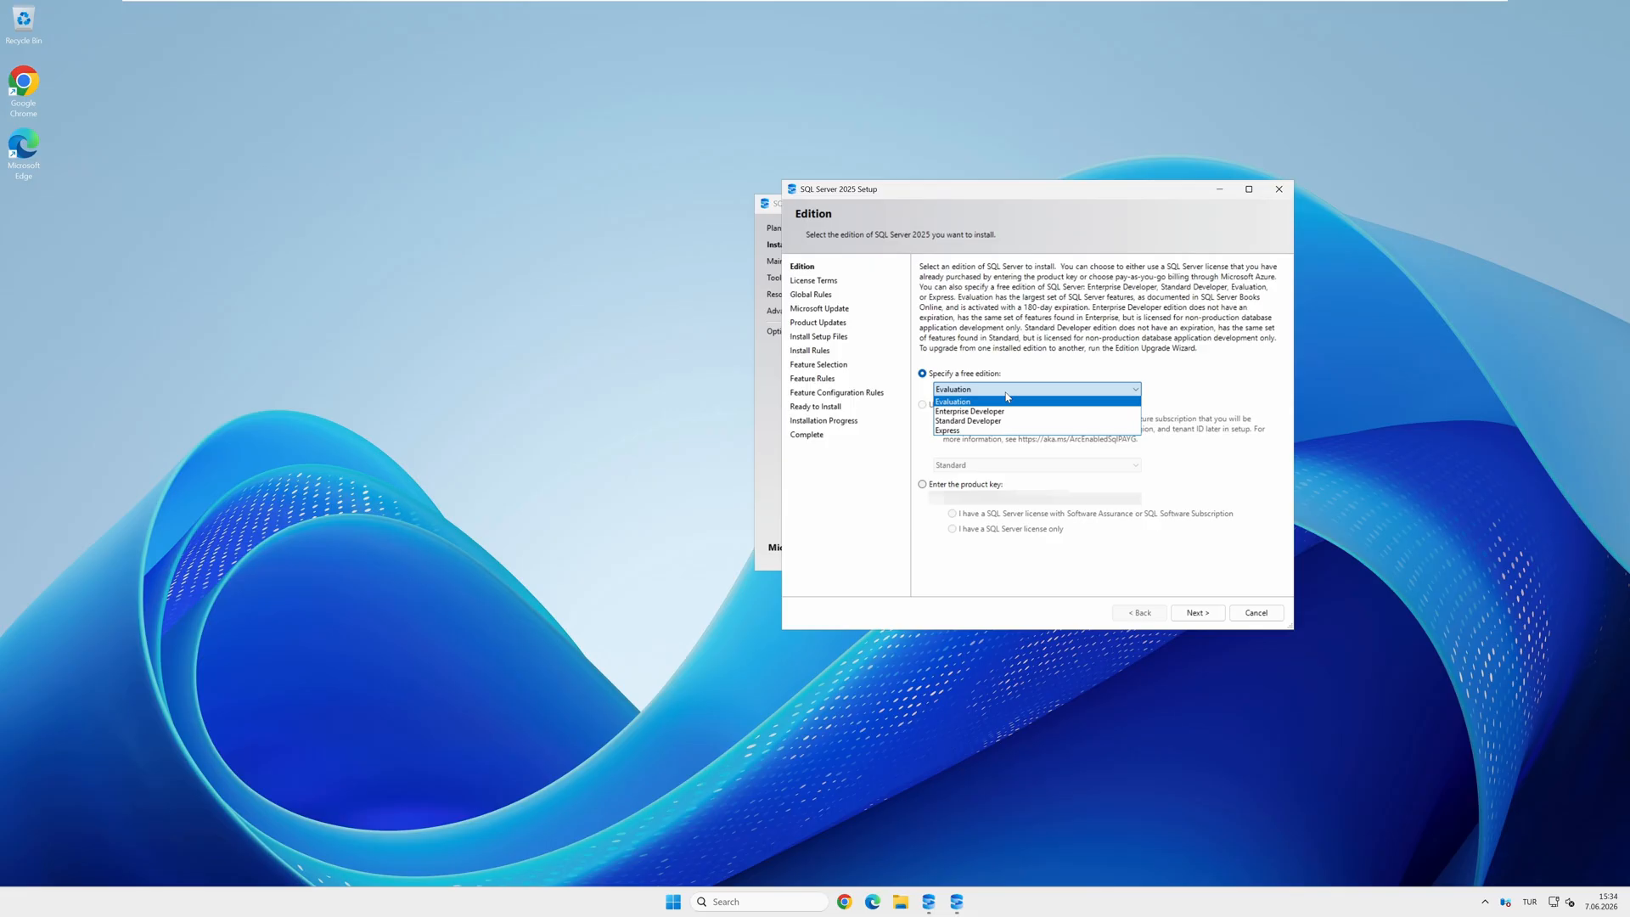
pyautogui.click(942, 485)
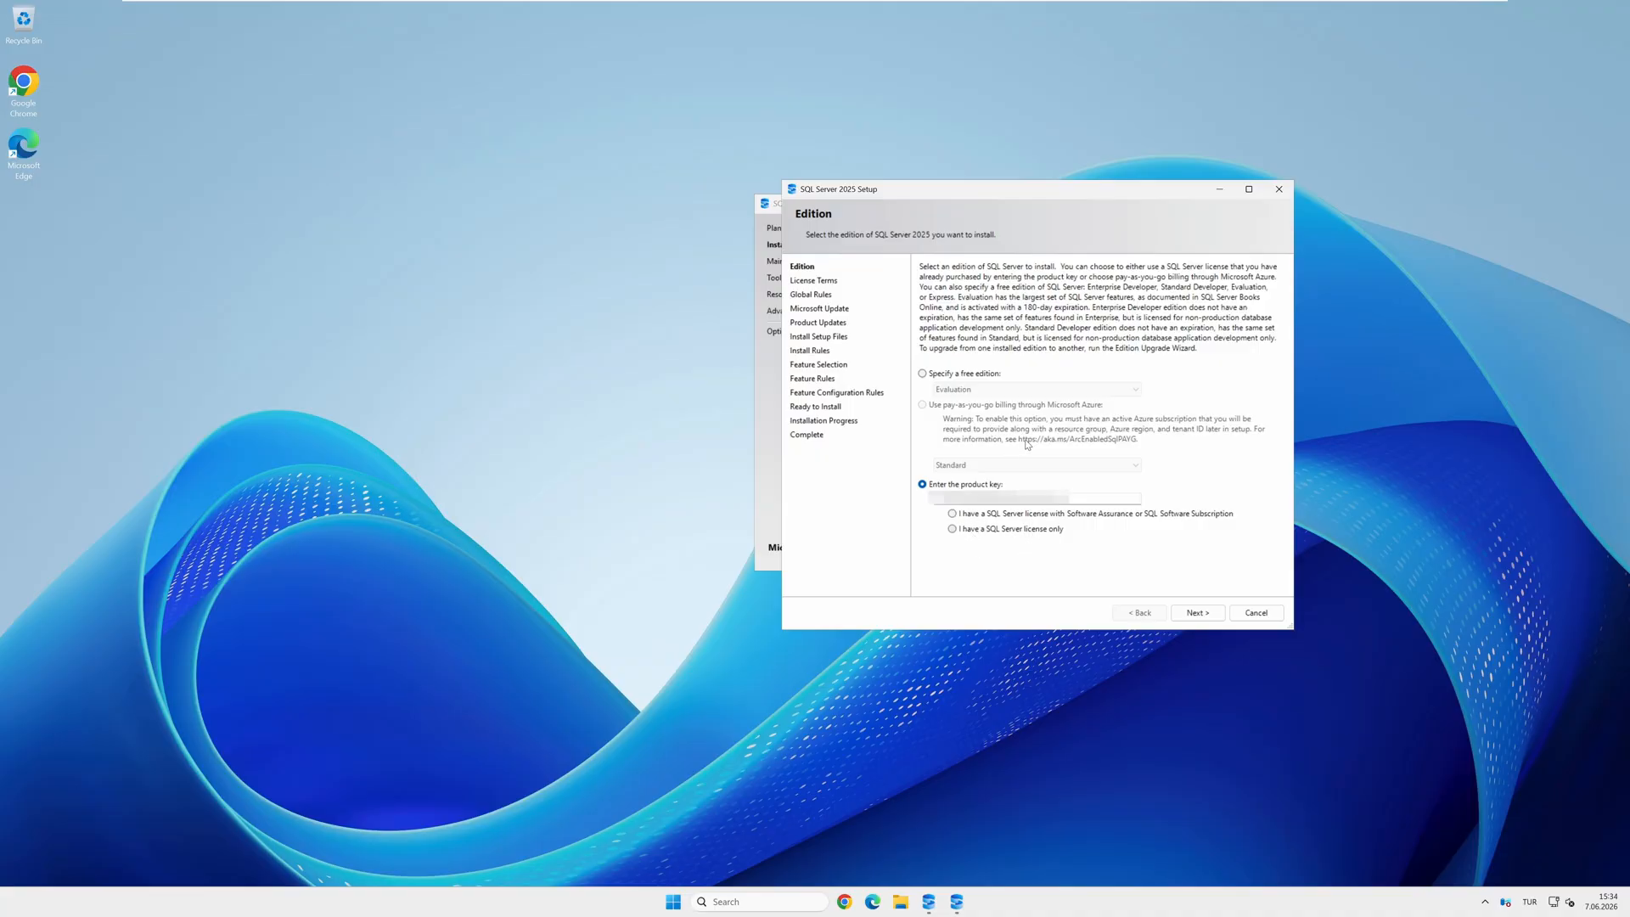
# Step: Specify the free Enterprise Developer edition and continue to the license terms
pyautogui.click(954, 375)
pyautogui.click(999, 395)
pyautogui.click(998, 416)
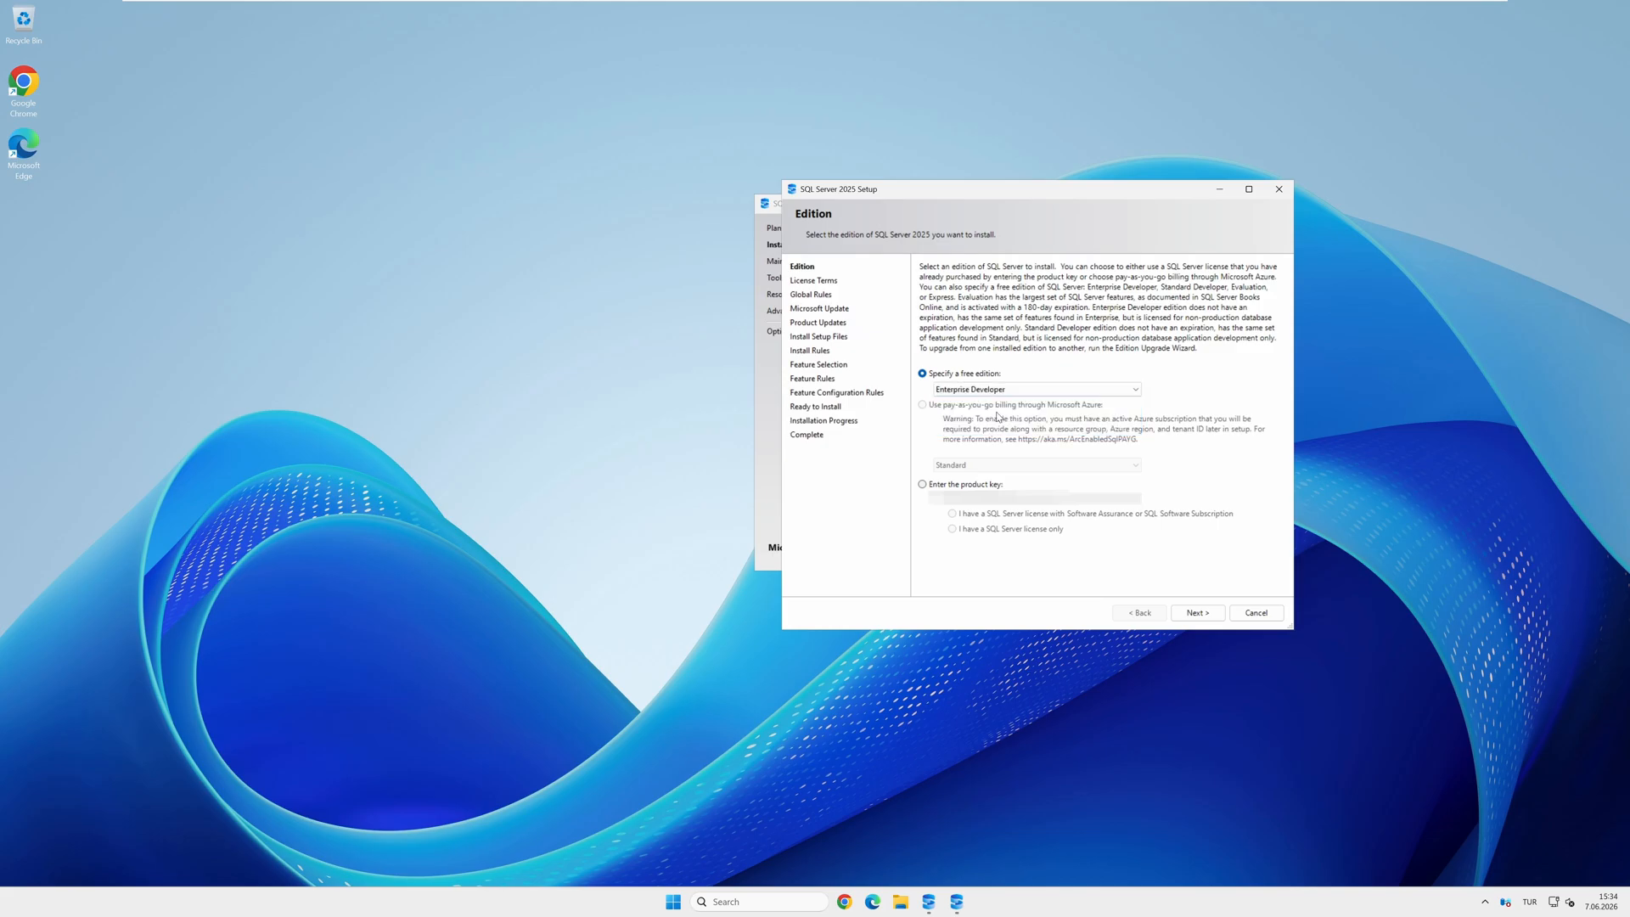
pyautogui.click(1197, 613)
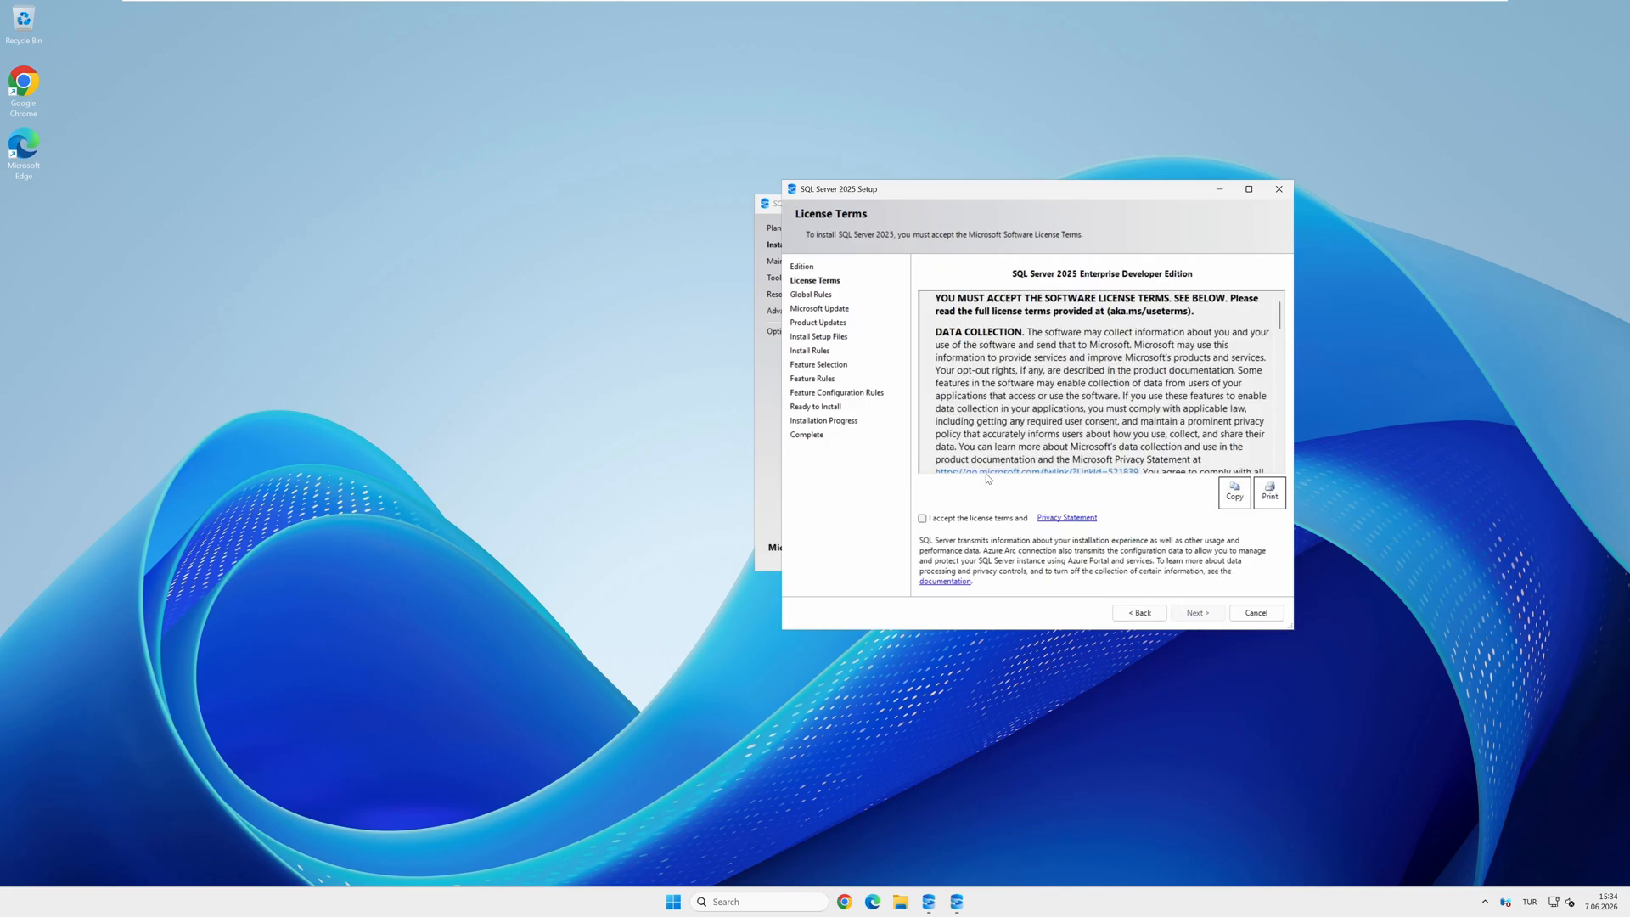
# Step: Accept the license terms and enable checking for updates with Microsoft Update, continuing through to feature selection
pyautogui.click(923, 518)
pyautogui.click(1209, 614)
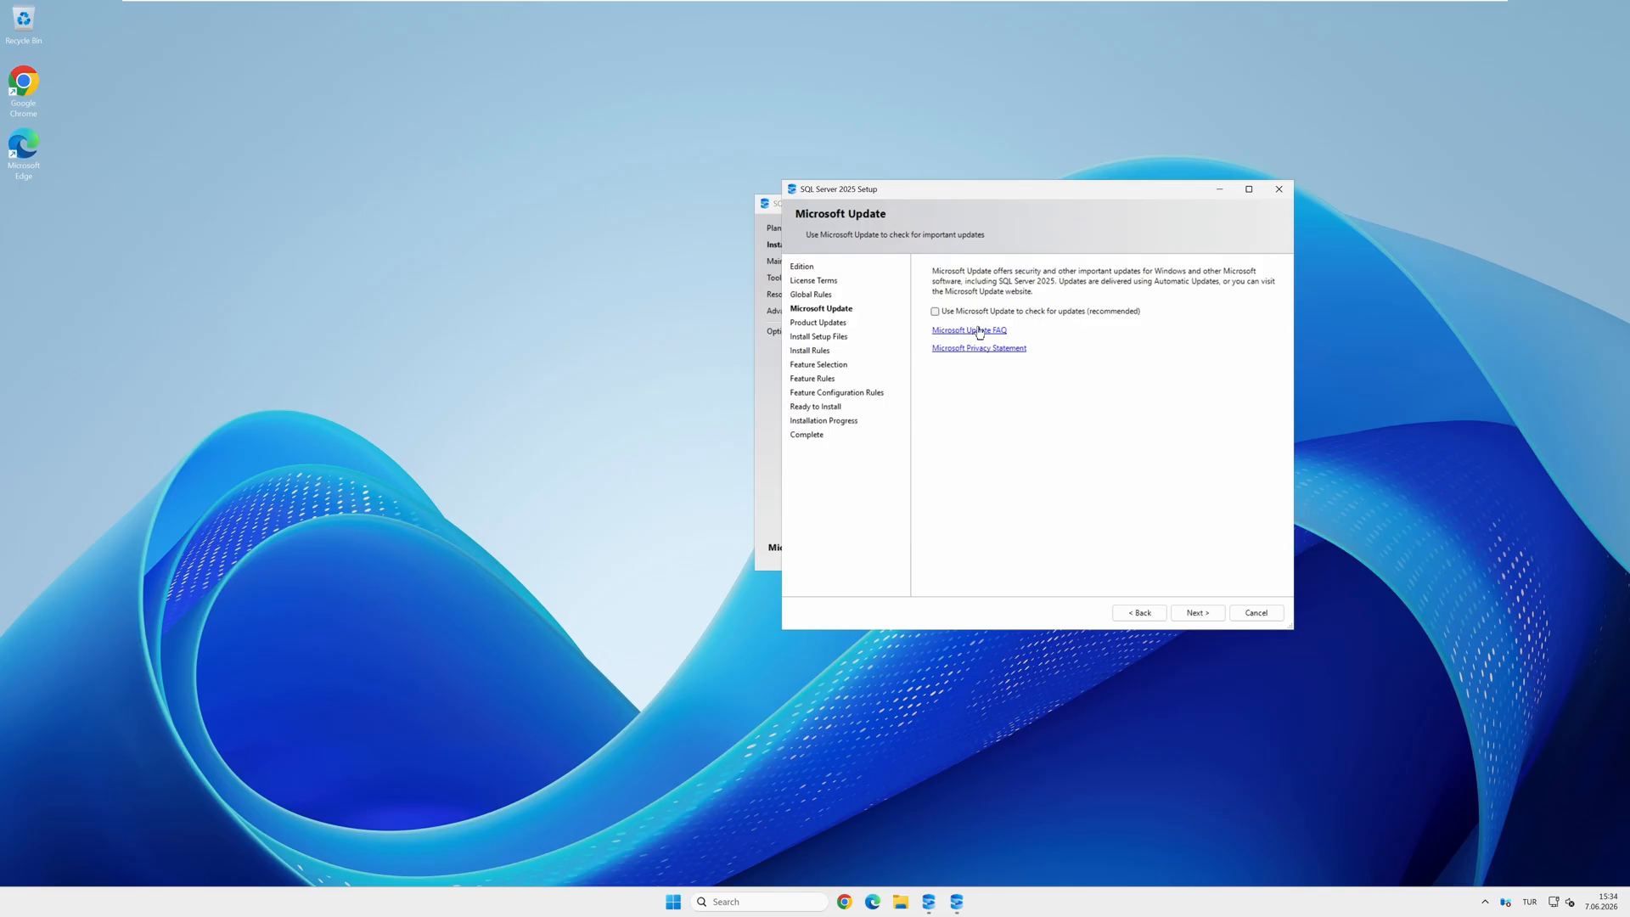
pyautogui.click(934, 312)
pyautogui.click(1197, 612)
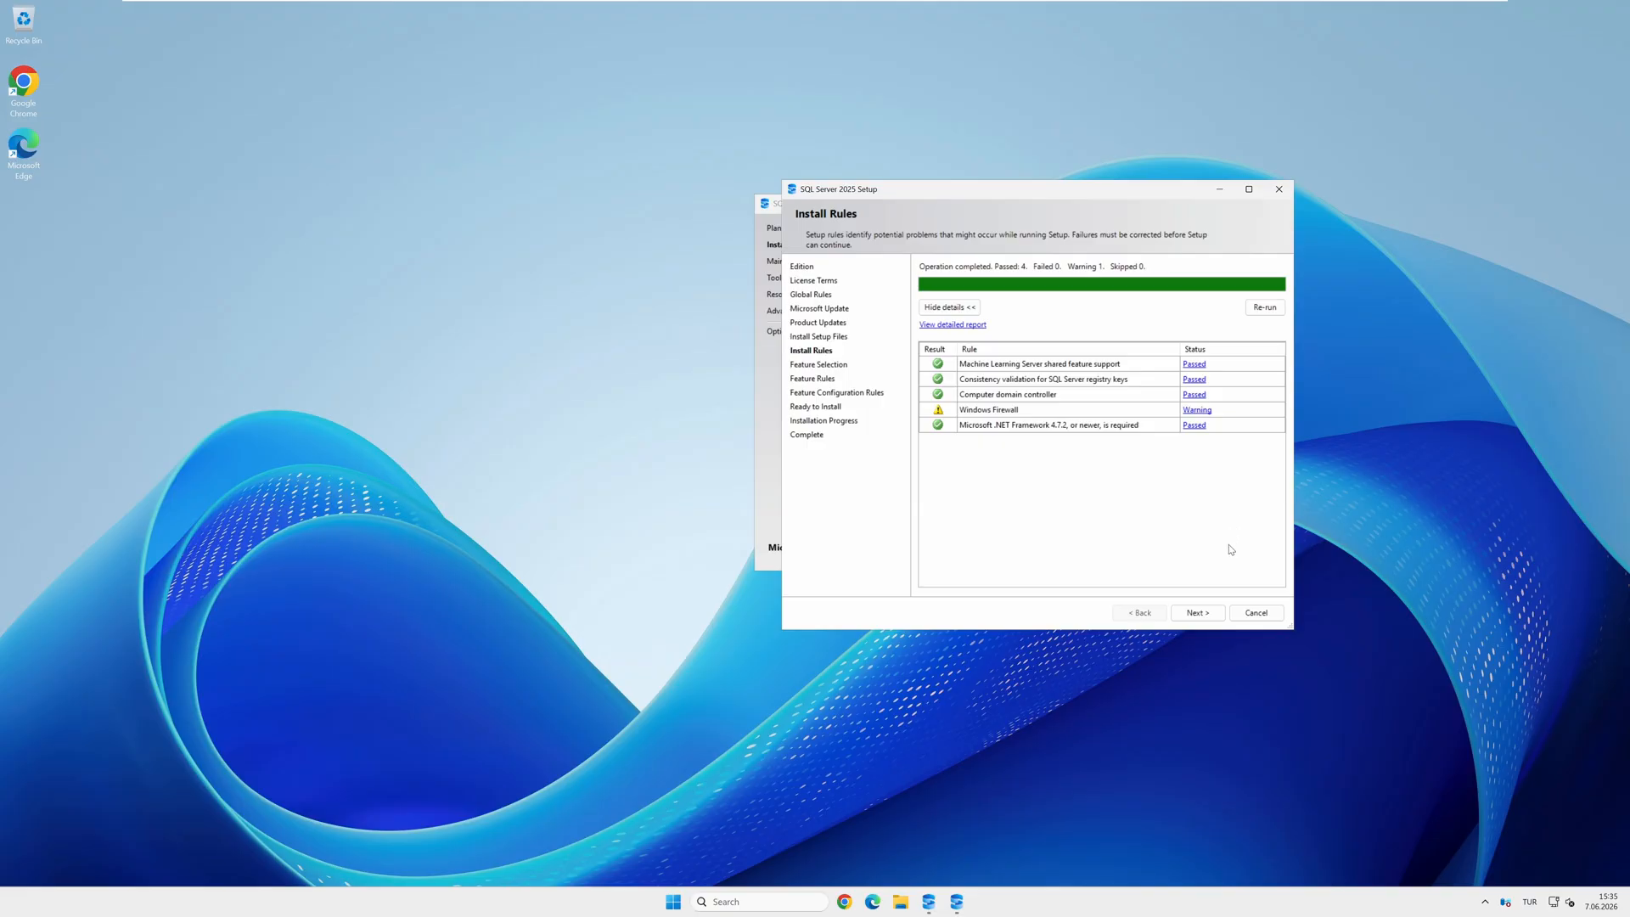
pyautogui.click(1197, 613)
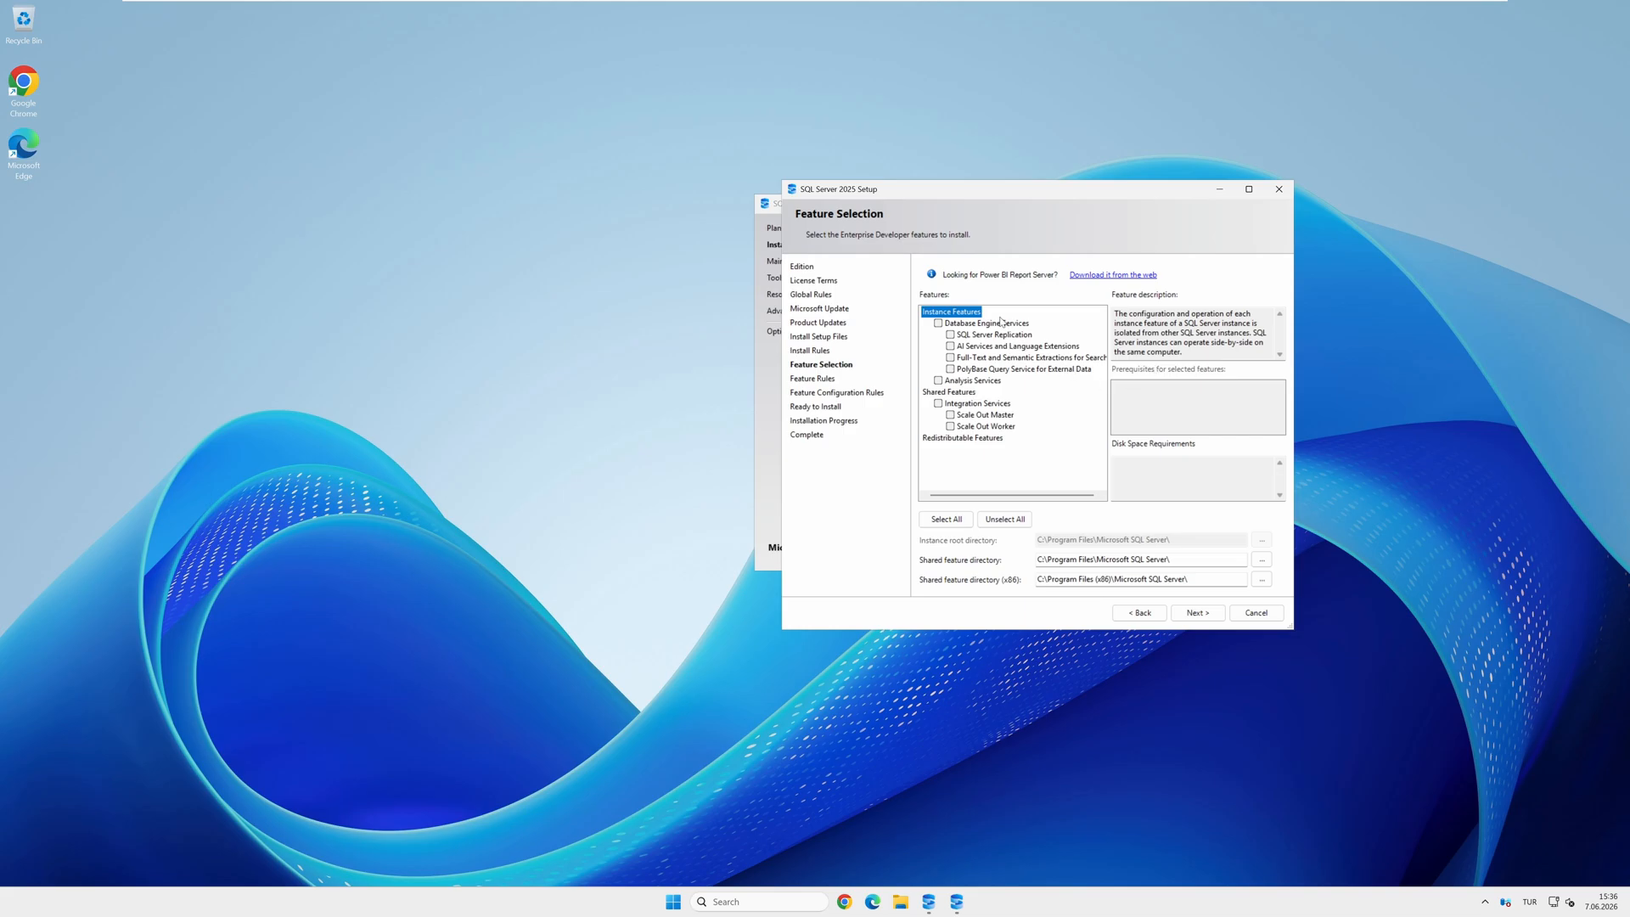
# Step: Select the Database Engine Services feature and keep the default instance MSSQLSERVER
pyautogui.click(938, 324)
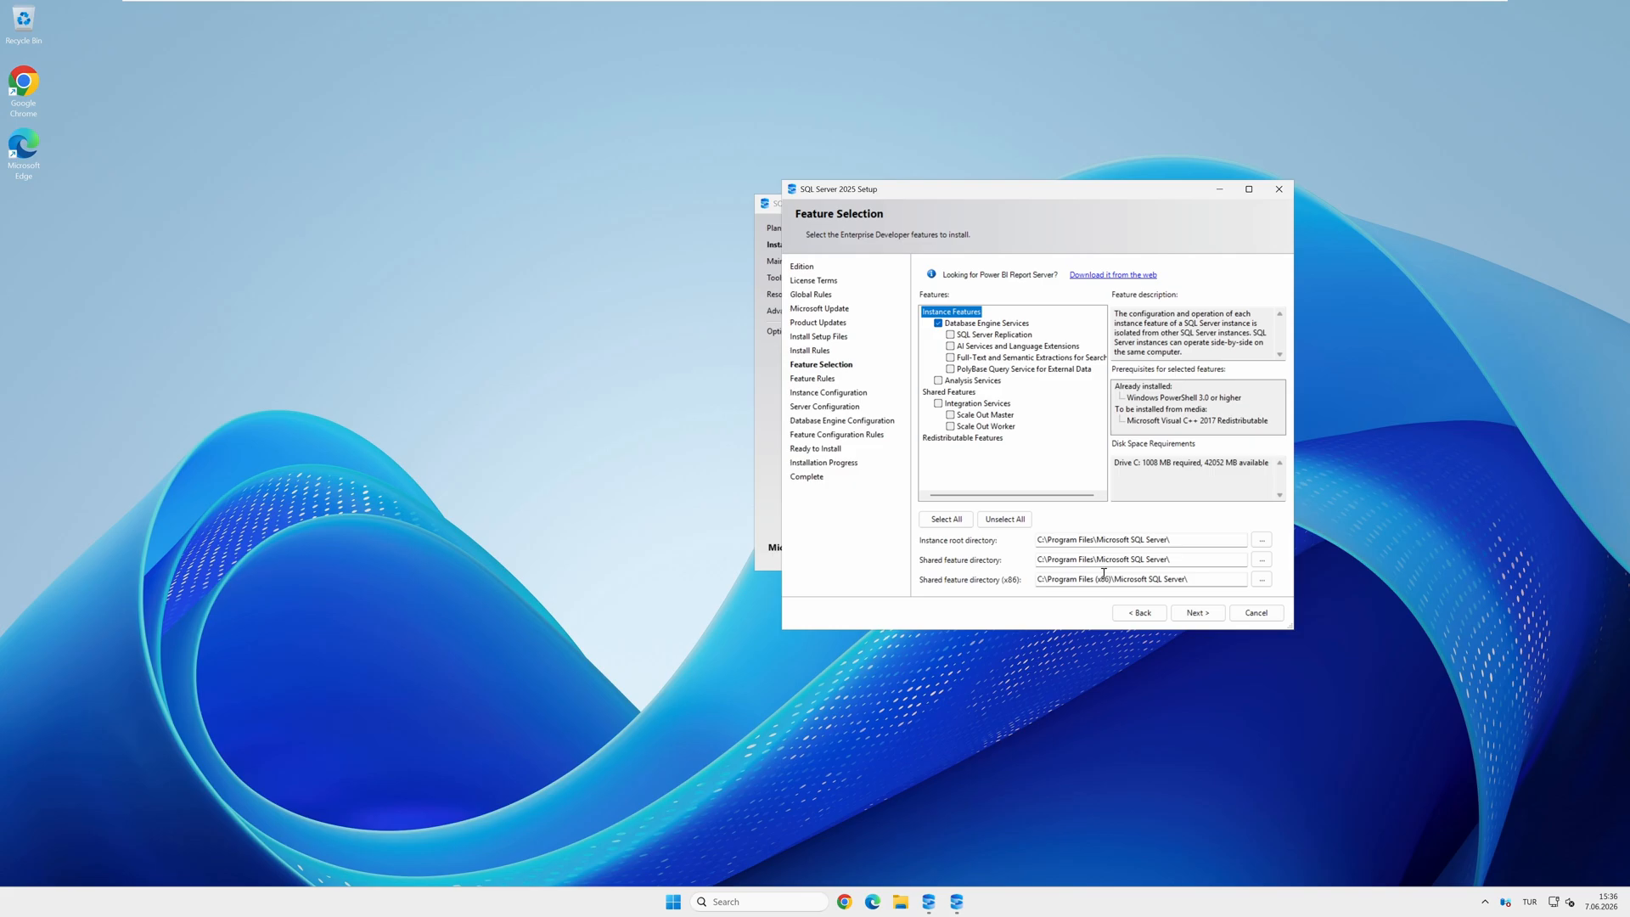
pyautogui.click(1202, 618)
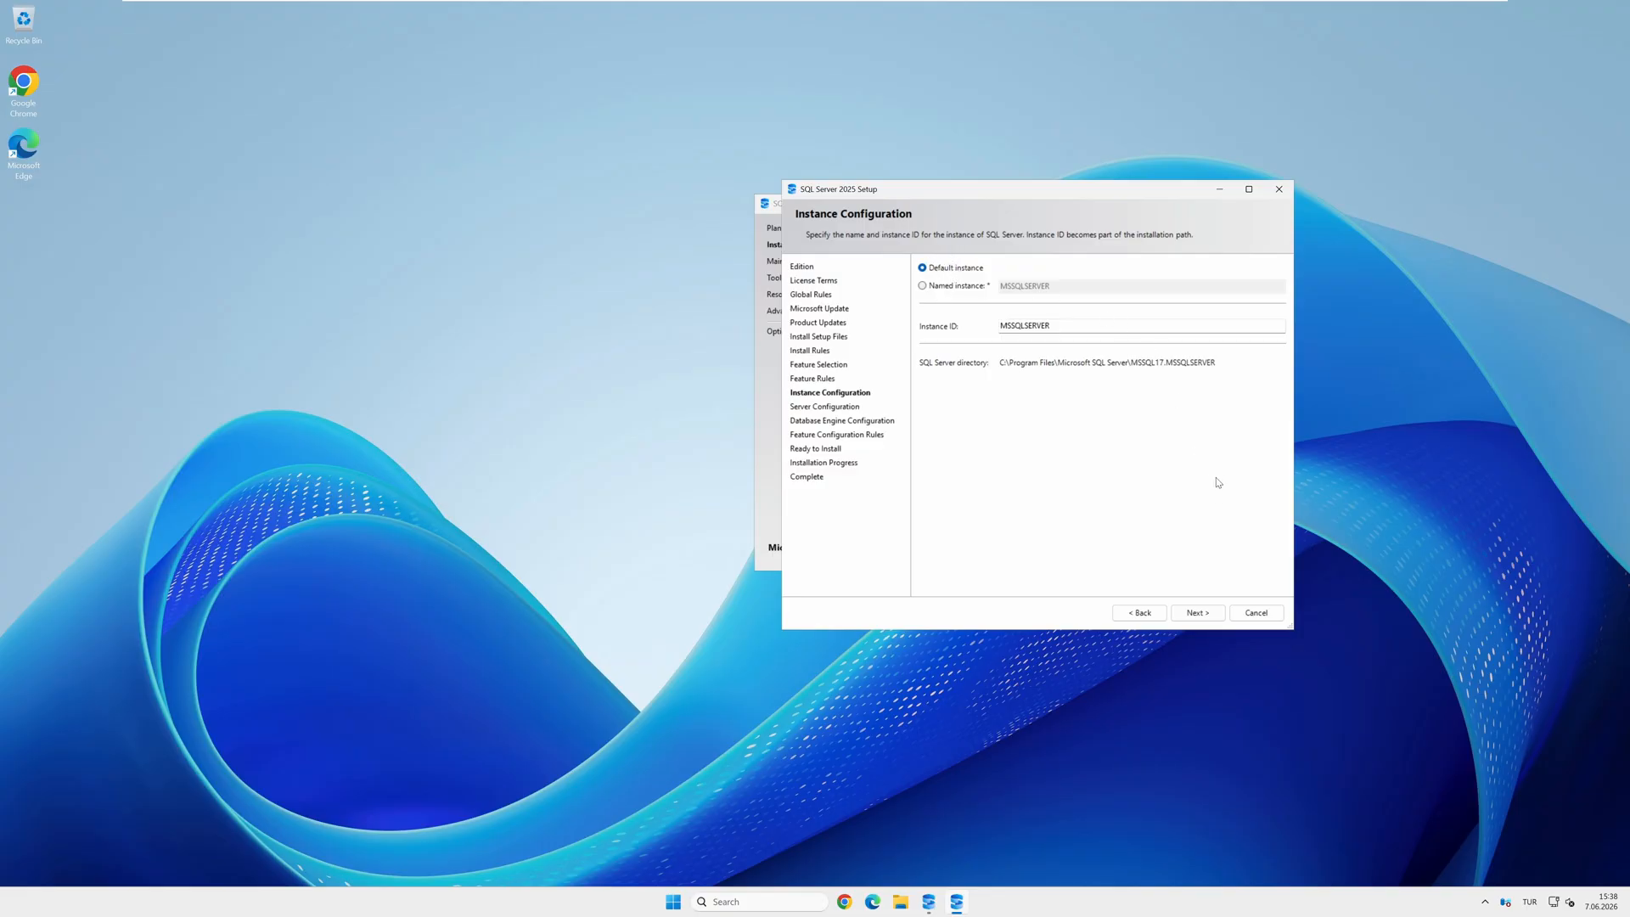
pyautogui.click(1199, 613)
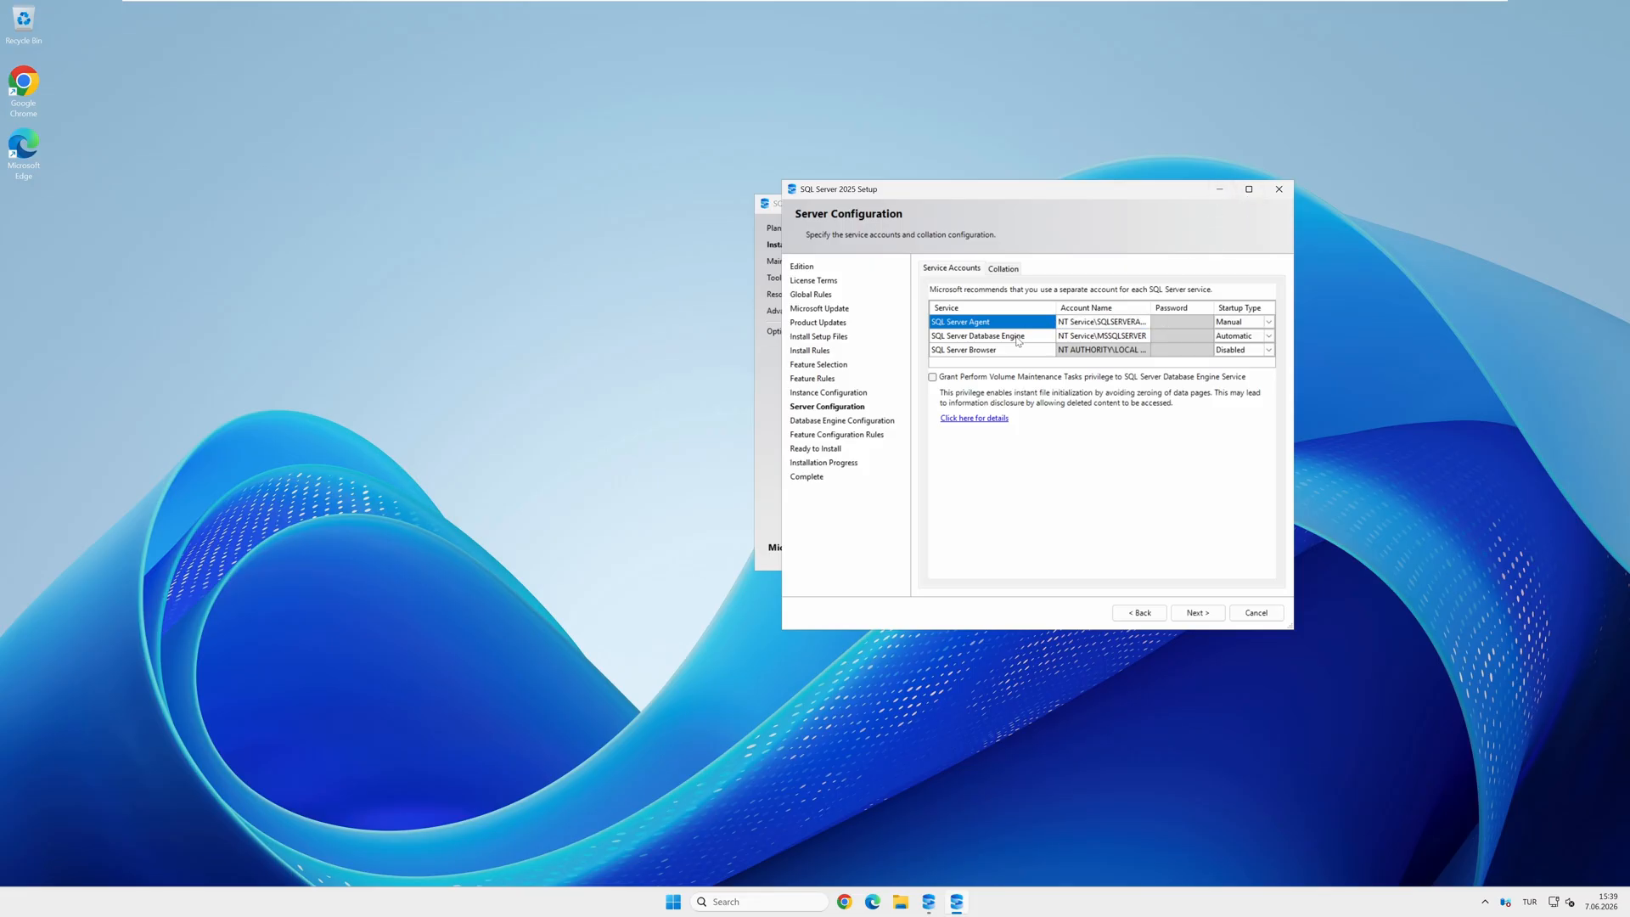
# Step: Browse the directory for "svc" and assign AD\svc_sqlagent as the SQL Server Agent service account
pyautogui.click(1141, 323)
pyautogui.click(1143, 323)
pyautogui.click(1109, 345)
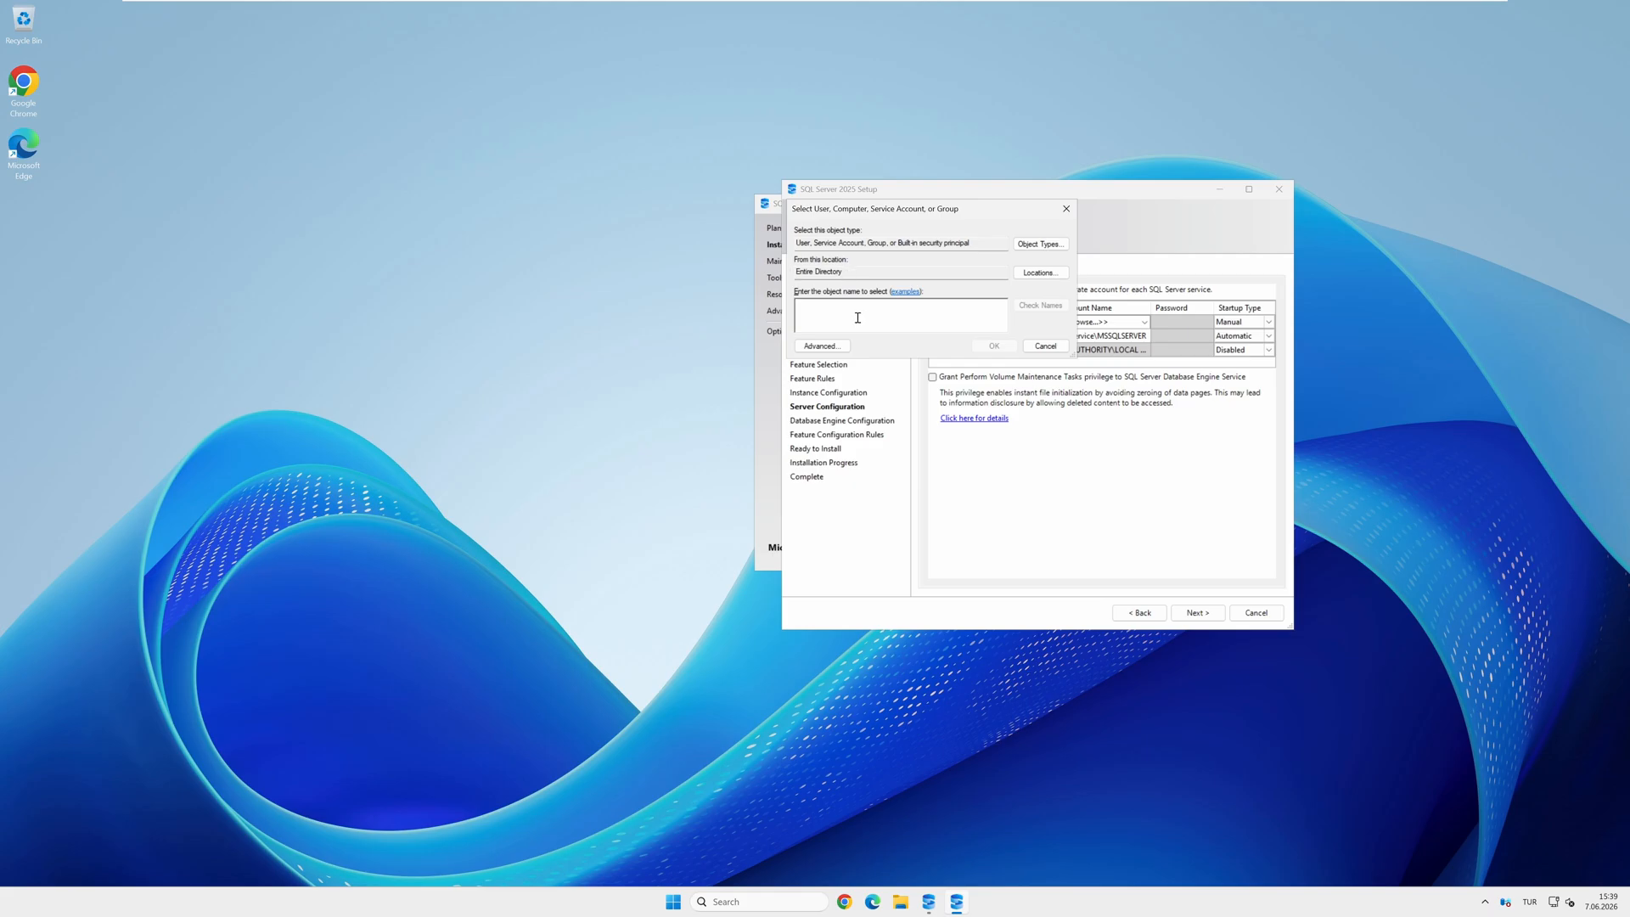
pyautogui.write('svc')
pyautogui.click(1041, 305)
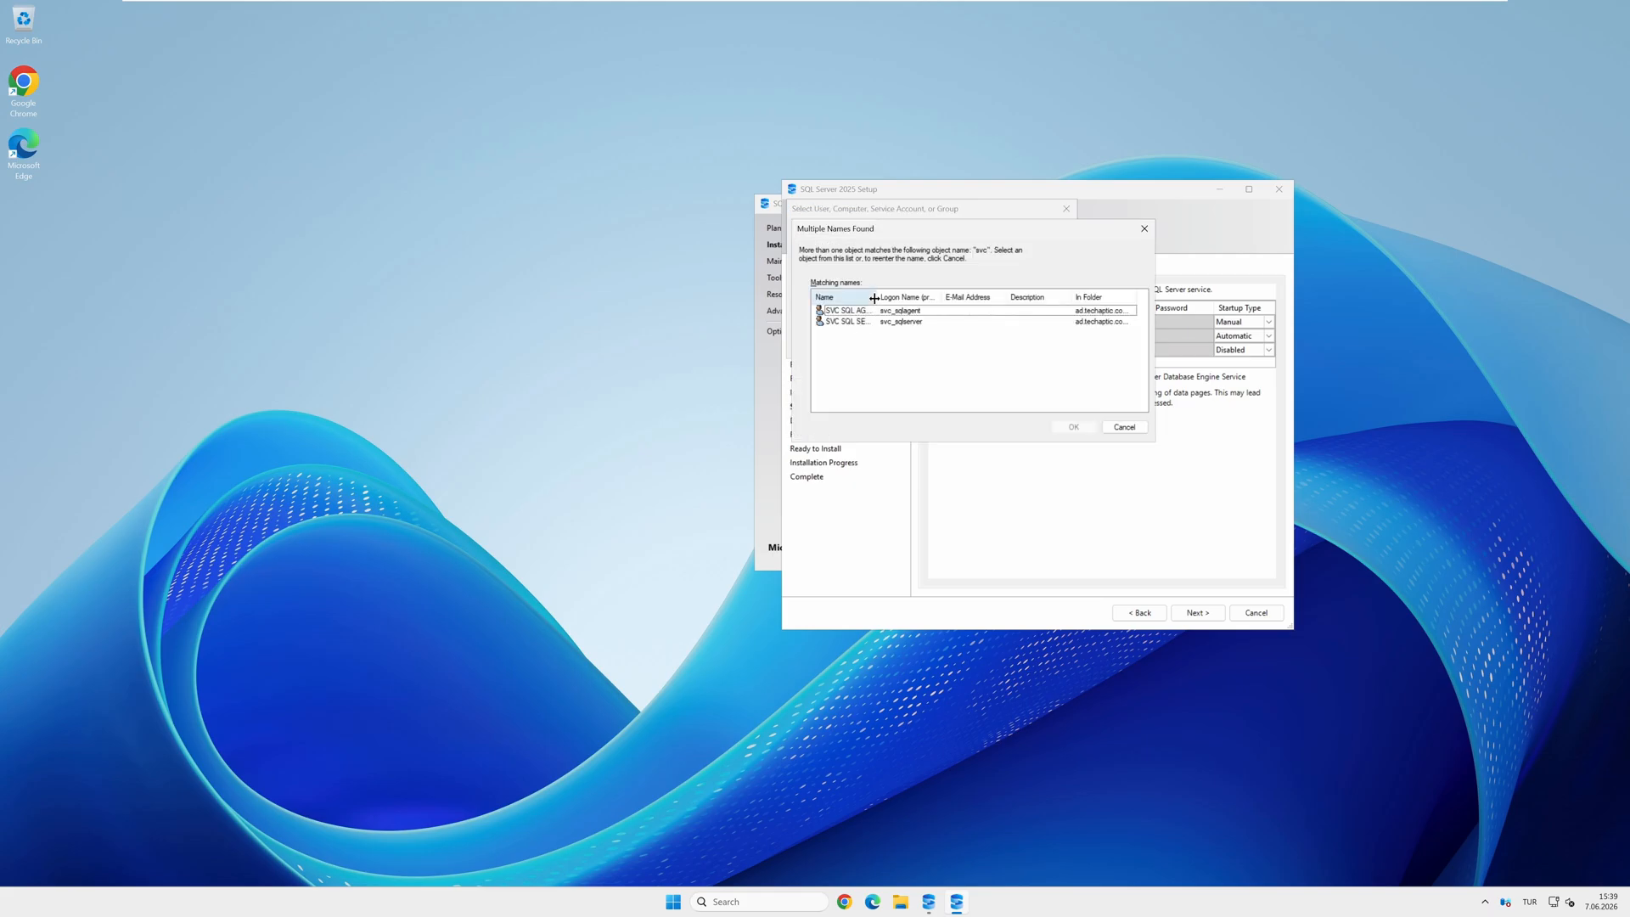
pyautogui.click(879, 311)
pyautogui.click(1073, 427)
pyautogui.click(994, 349)
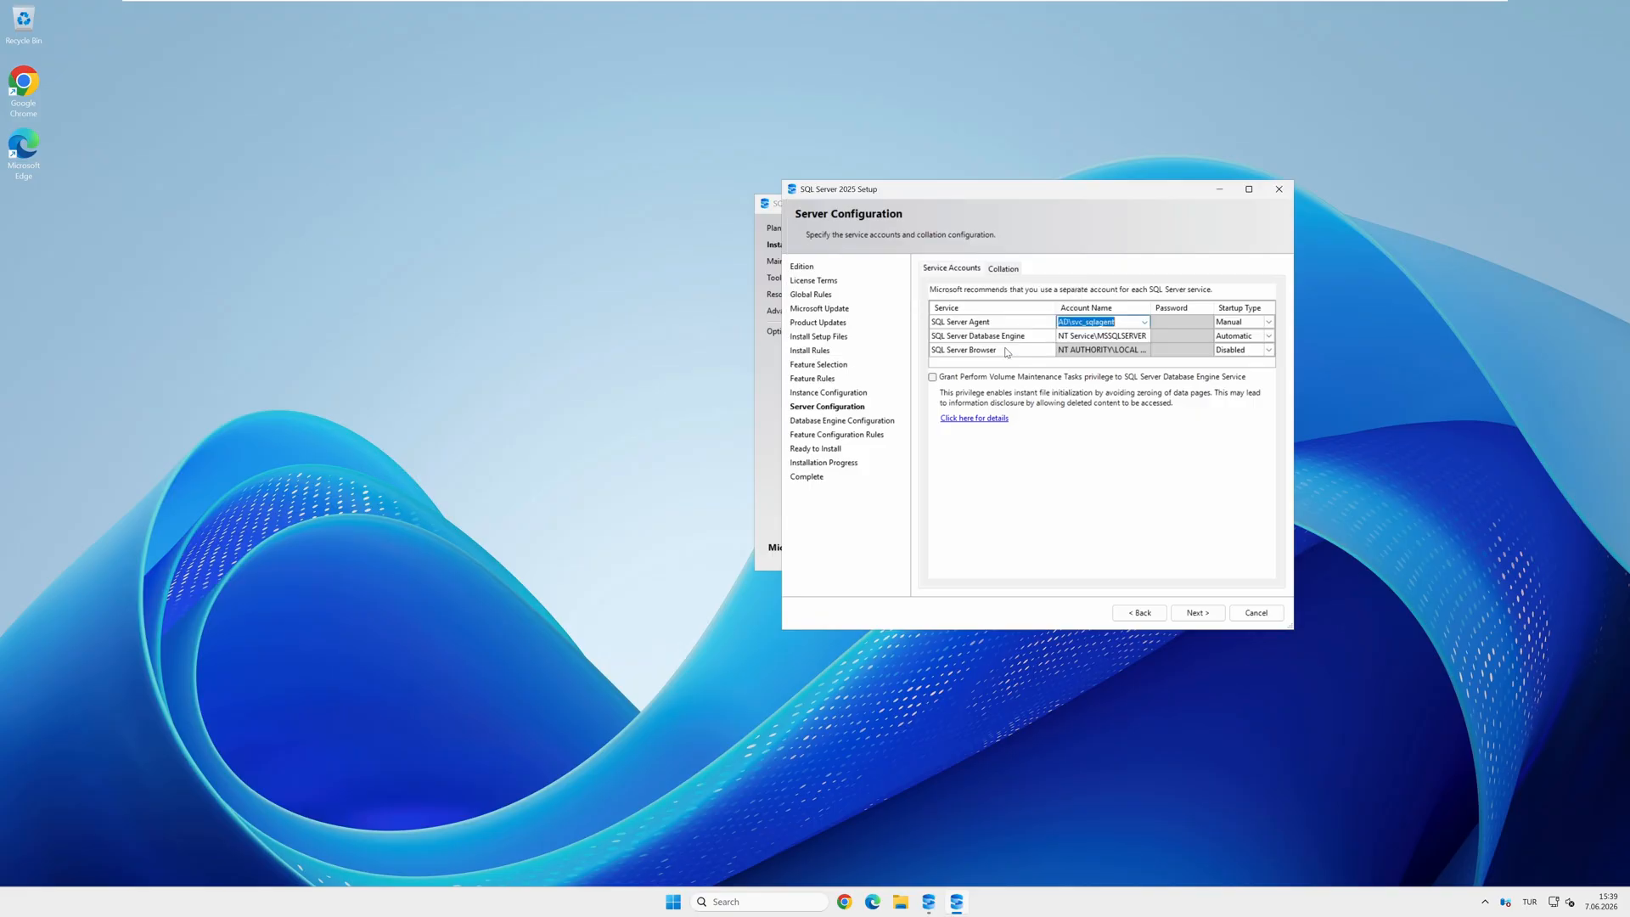
# Step: Enter the SQL Server Agent account password and set that service's startup type to Automatic
pyautogui.click(1171, 322)
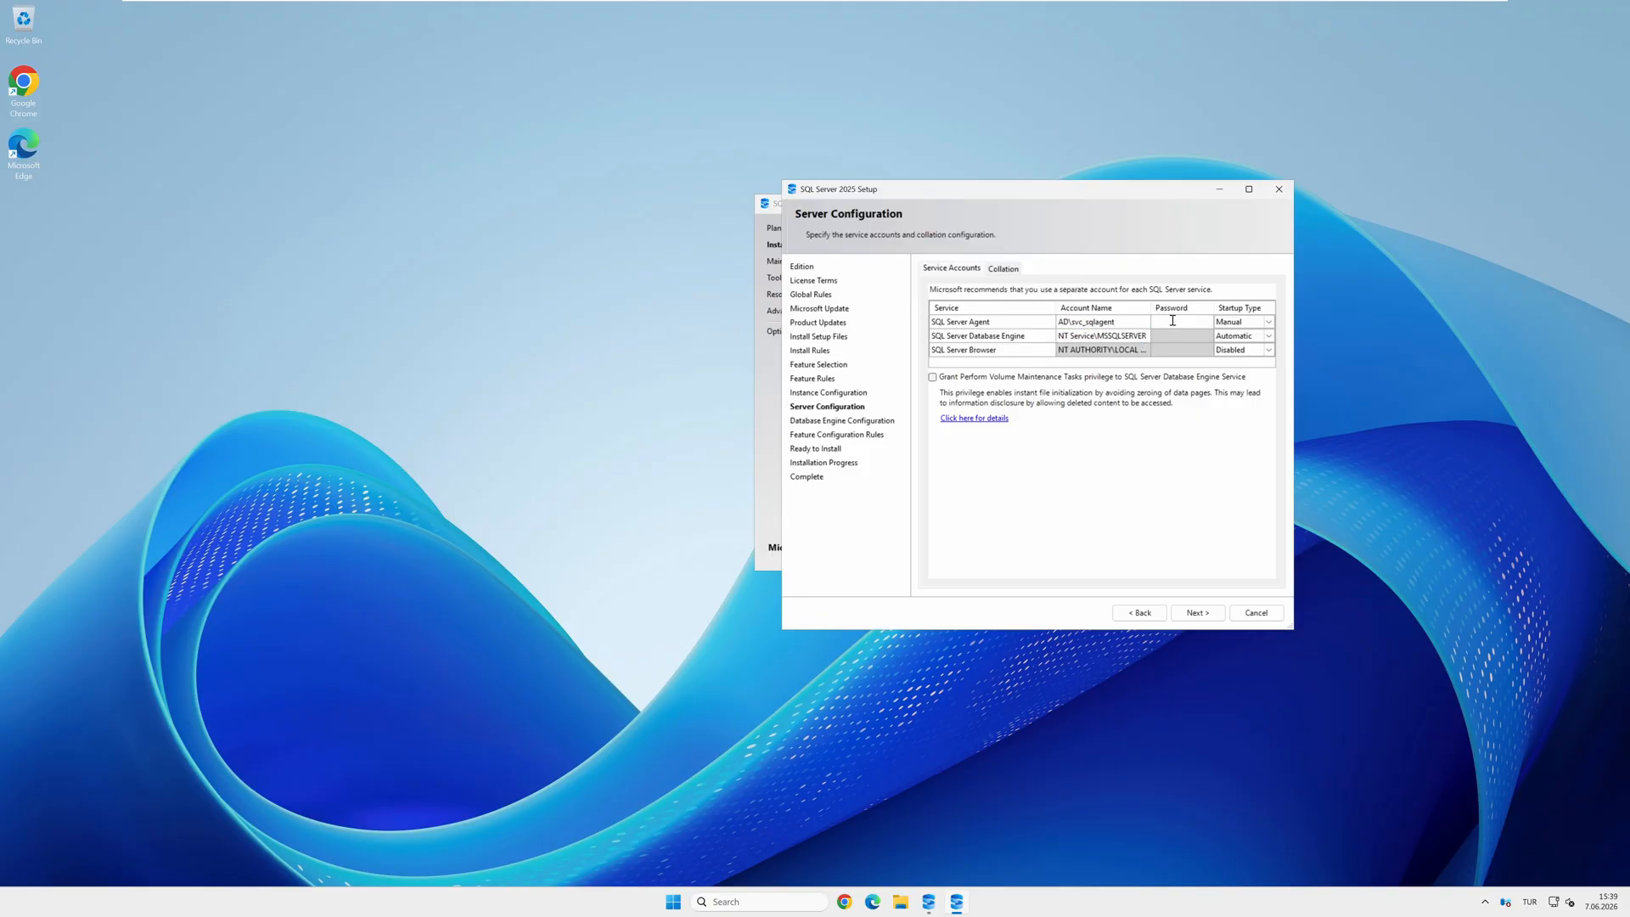
pyautogui.write('•••••••')
pyautogui.click(1249, 321)
pyautogui.click(1268, 323)
pyautogui.click(1250, 336)
# Step: Browse the directory for "svc" and assign AD\svc_sqlserver as the SQL Server Database Engine service account
pyautogui.click(1095, 336)
pyautogui.click(1145, 336)
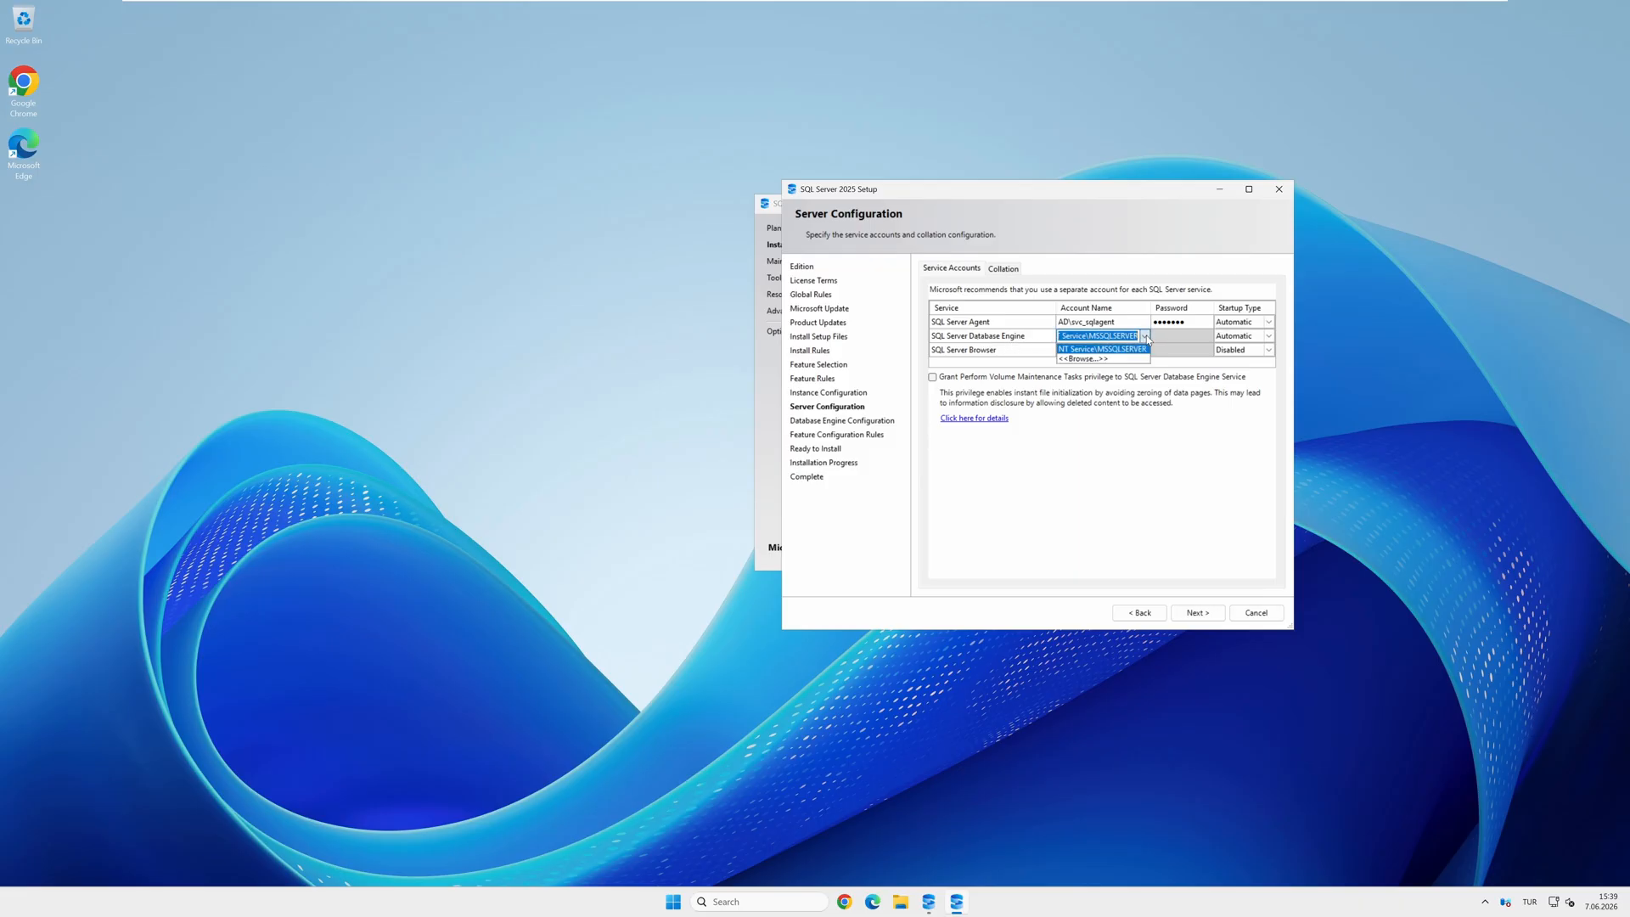
pyautogui.click(1092, 357)
pyautogui.write('svc')
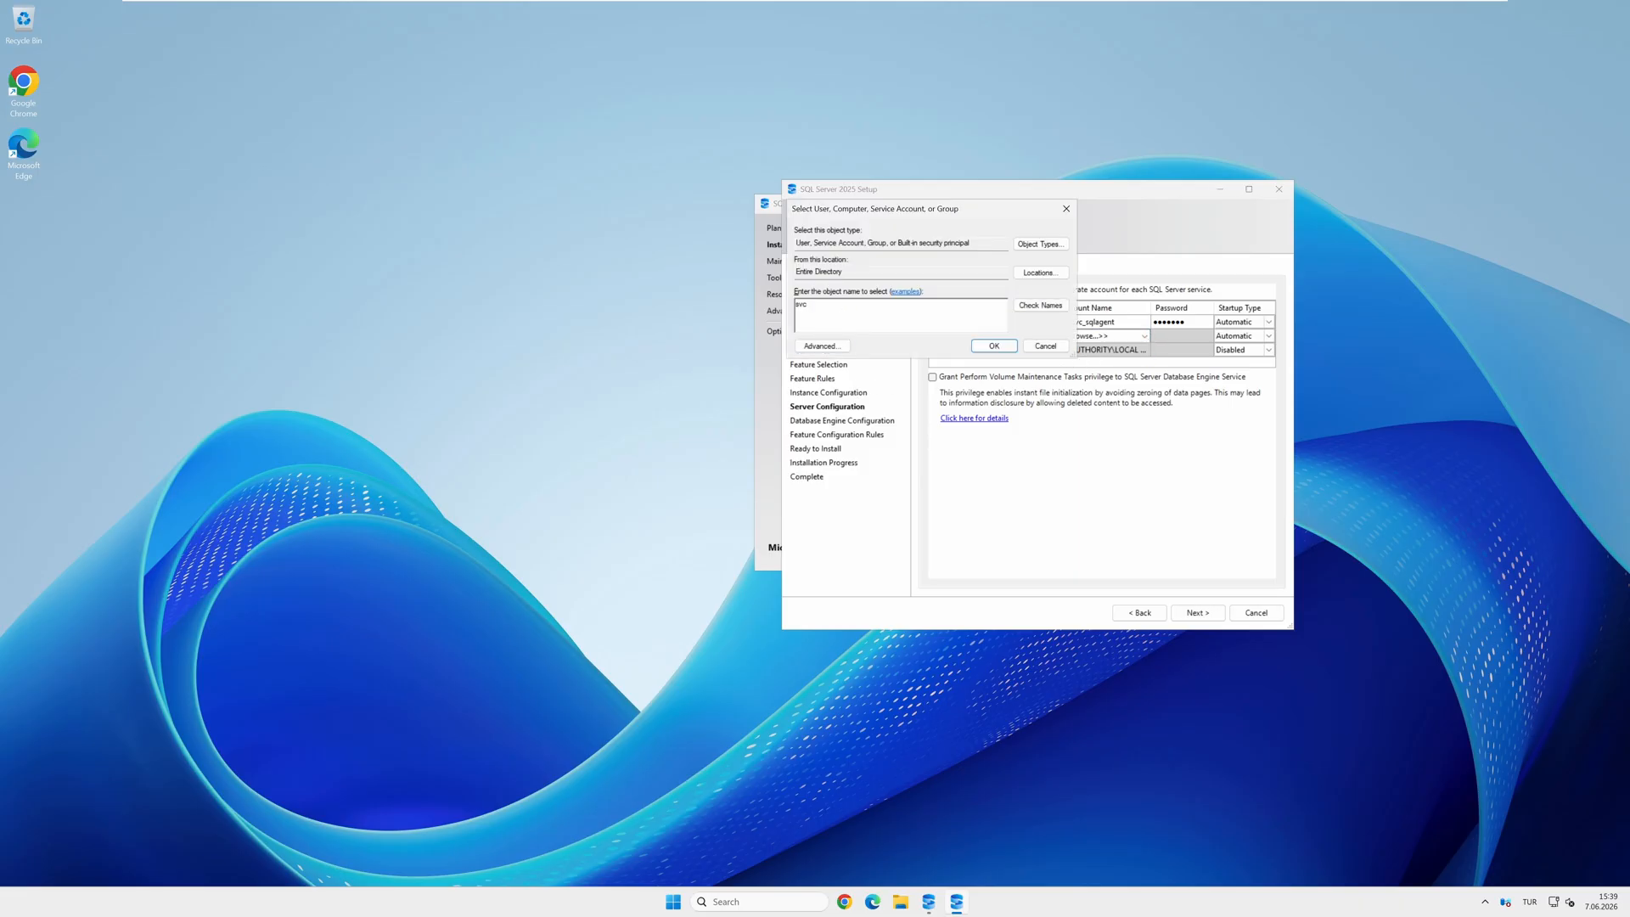
pyautogui.press('Tab')
pyautogui.press('Return')
pyautogui.moveTo(877, 297); pyautogui.dragTo(924, 297)
pyautogui.click(874, 321)
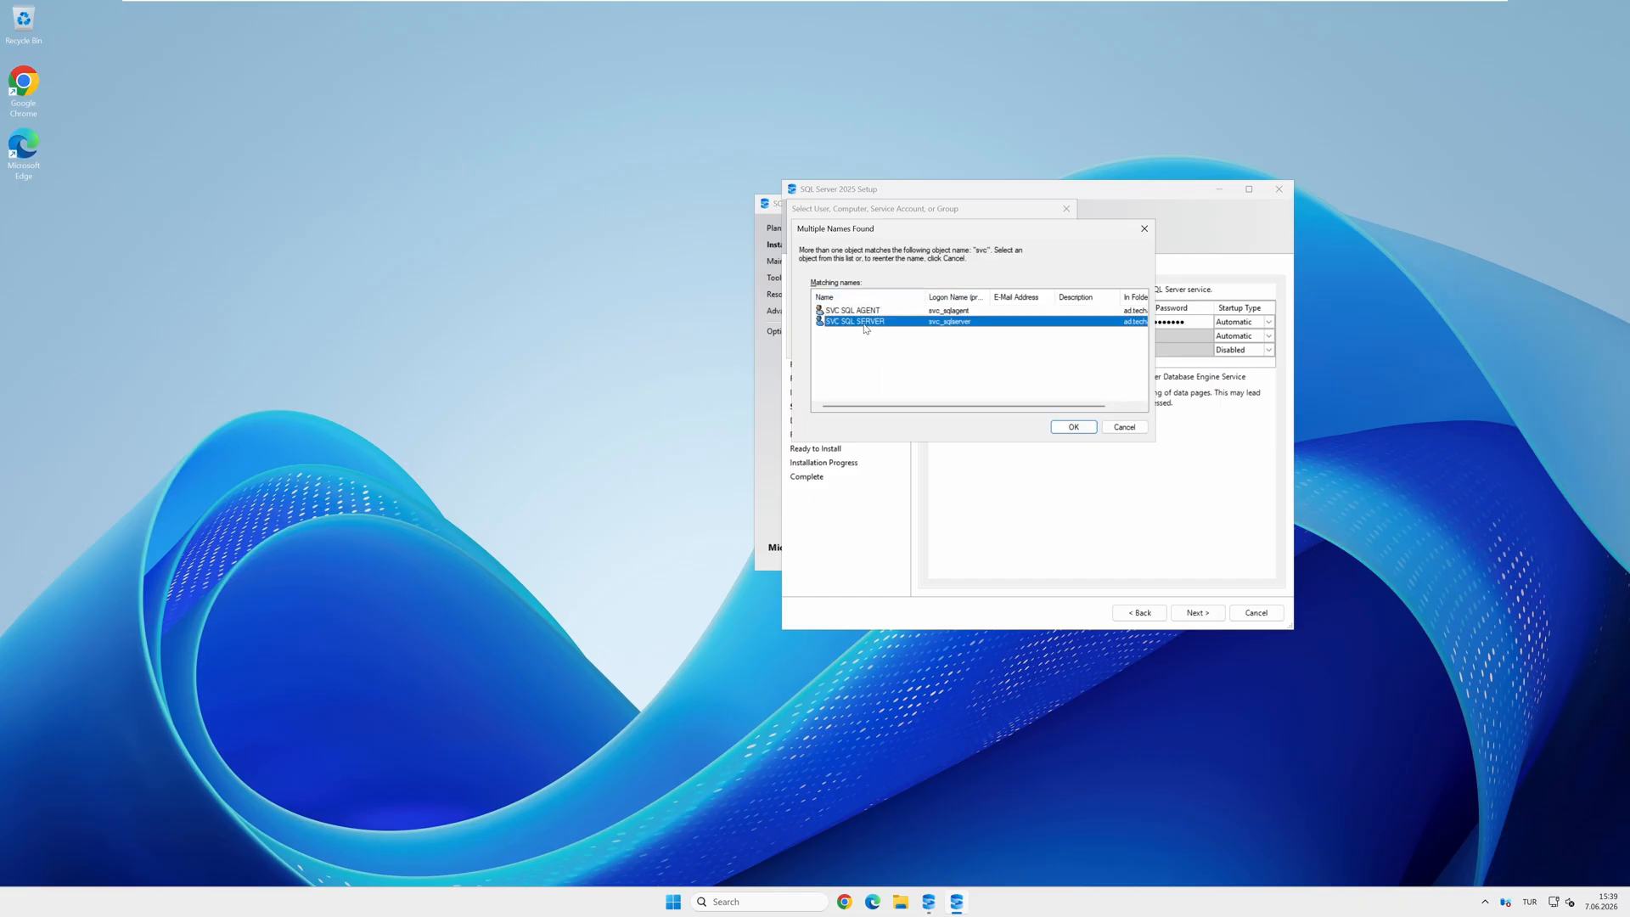
pyautogui.click(1074, 427)
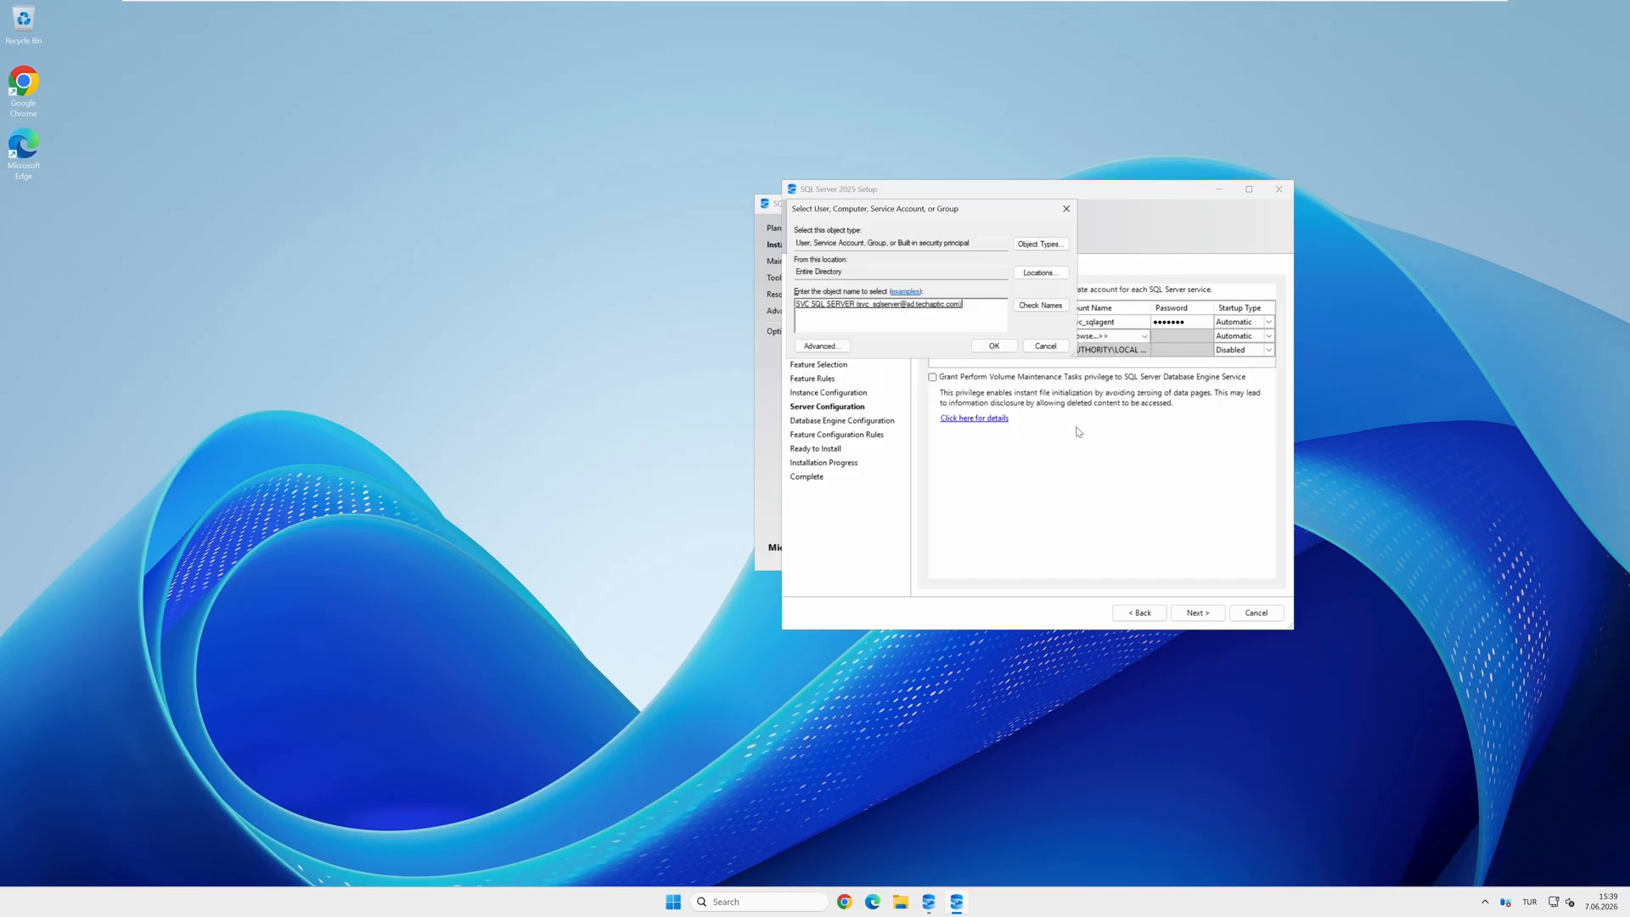
pyautogui.click(999, 348)
# Step: Enter the Database Engine account password and grant the Perform Volume Maintenance Tasks privilege to the Database Engine service
pyautogui.click(1178, 336)
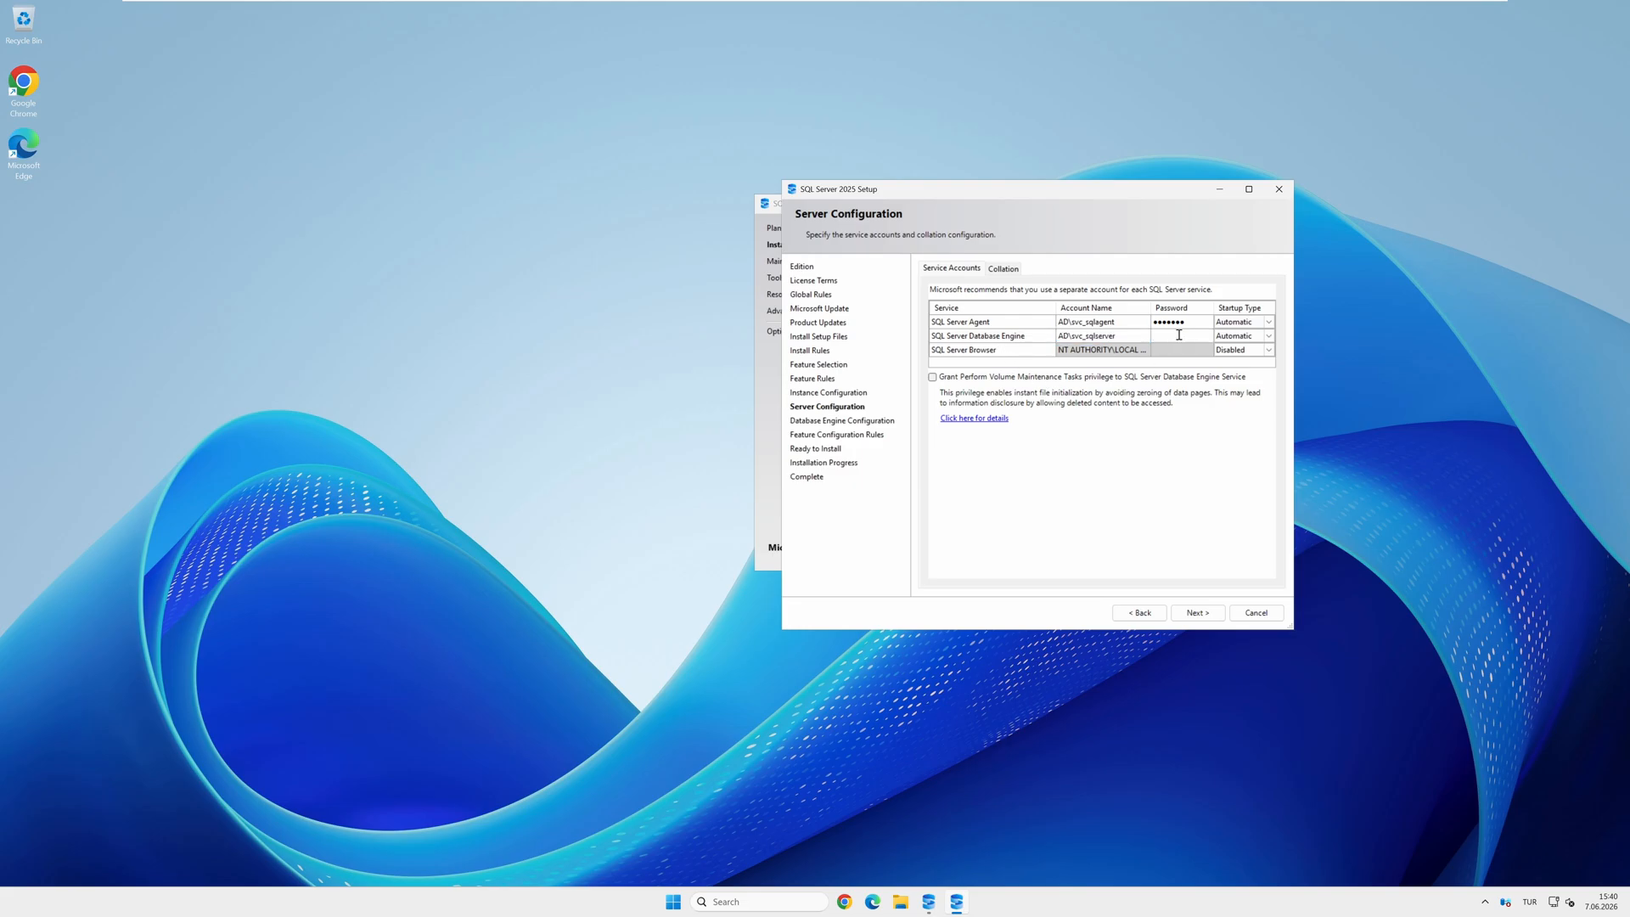
pyautogui.write('••••')
pyautogui.click(933, 377)
# Step: Set the Database Engine collation to the SQL collation SQL_Latin1_General_CP1_CI_AI and continue to Database Engine Configuration
pyautogui.click(1003, 269)
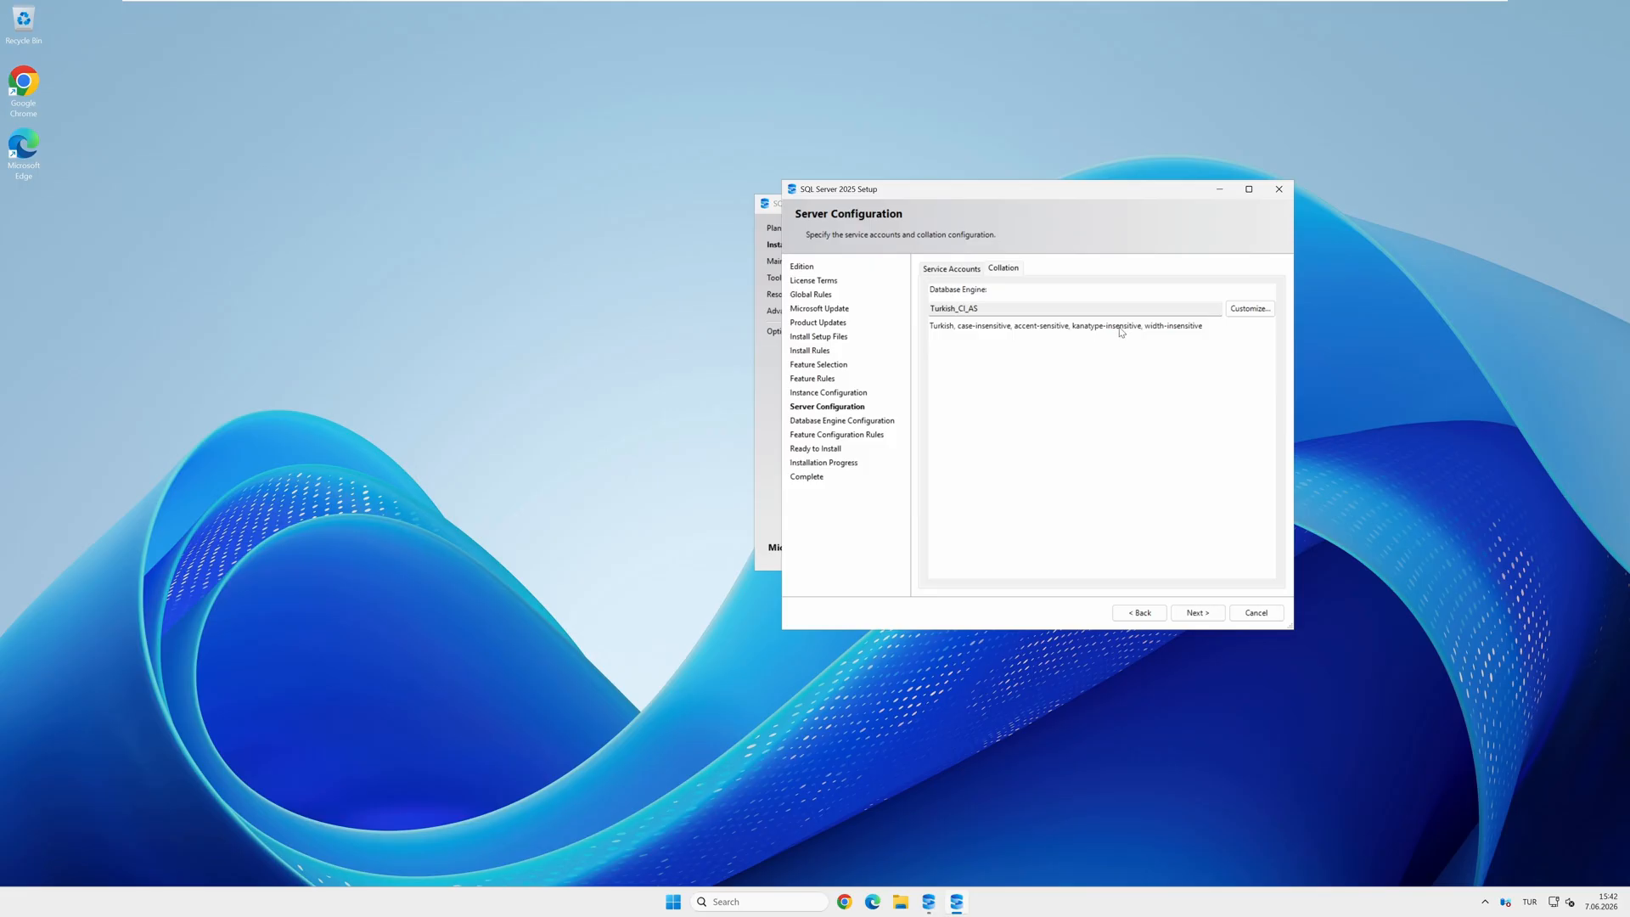
pyautogui.click(1245, 309)
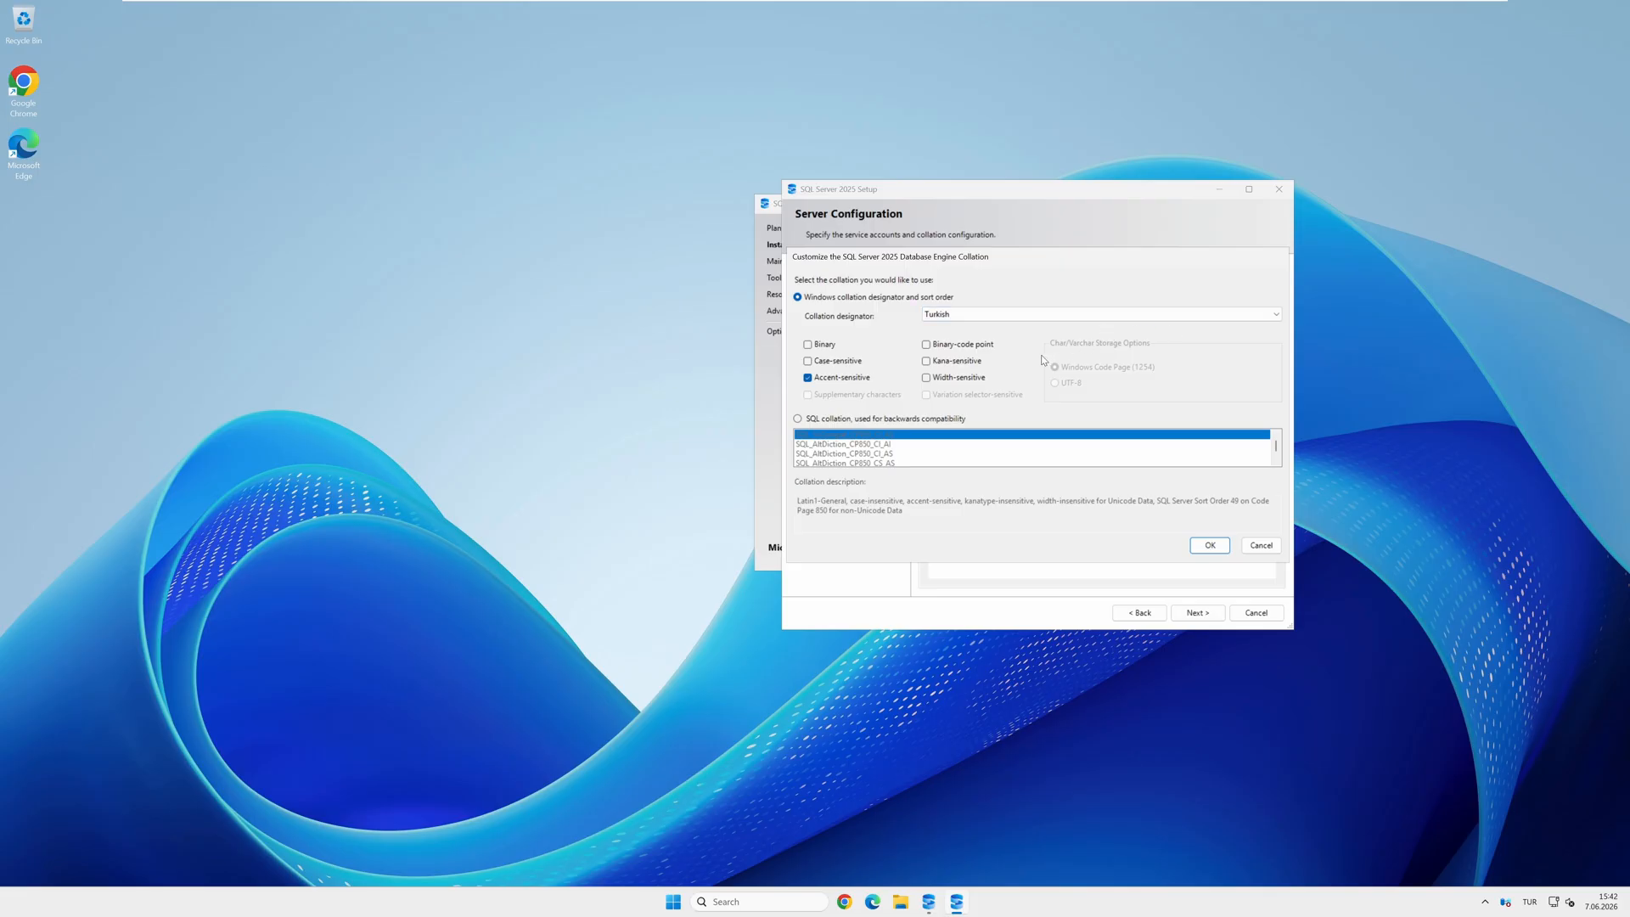
pyautogui.click(798, 420)
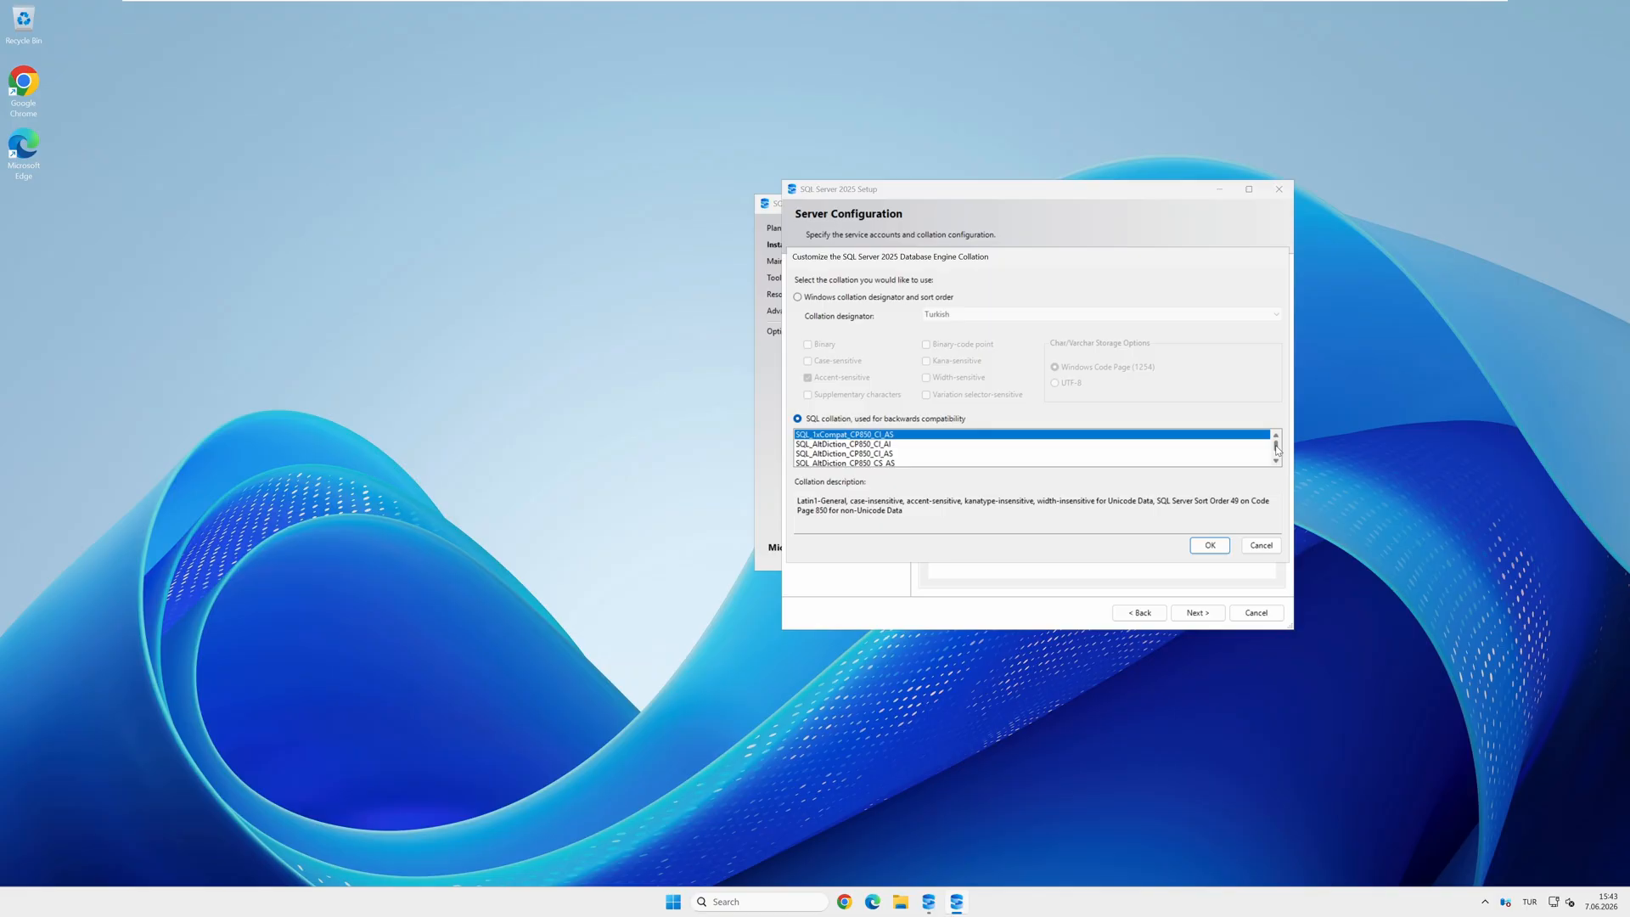
pyautogui.moveTo(1276, 446); pyautogui.dragTo(1276, 451)
pyautogui.click(910, 445)
pyautogui.click(913, 462)
pyautogui.scroll(3, 883, 454)
pyautogui.click(854, 445)
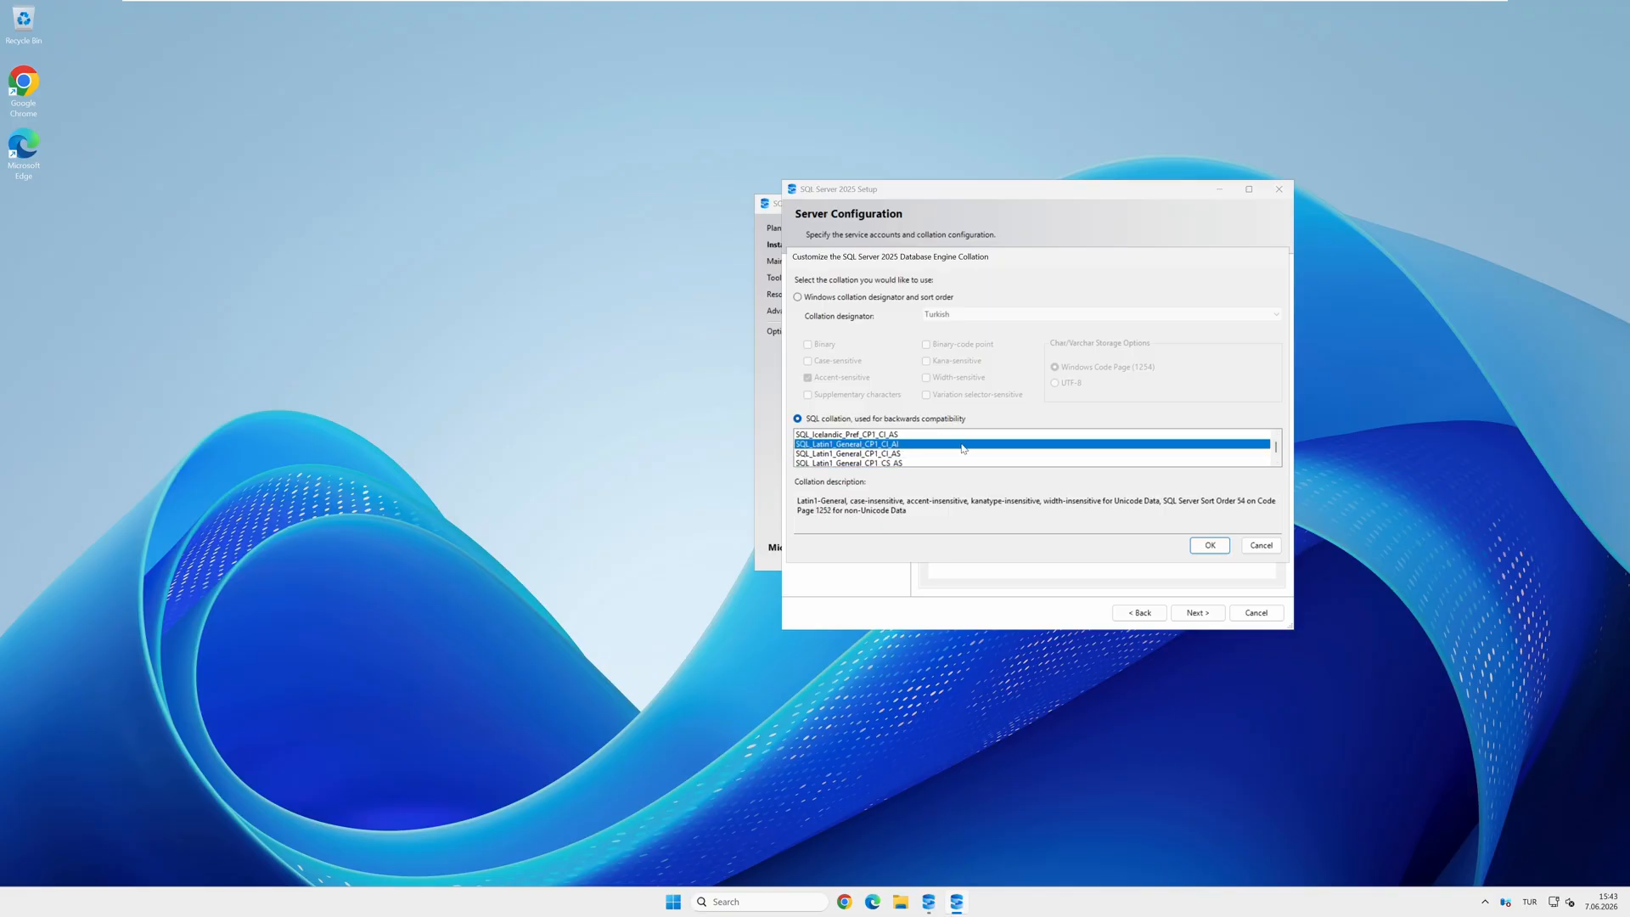
pyautogui.click(1209, 545)
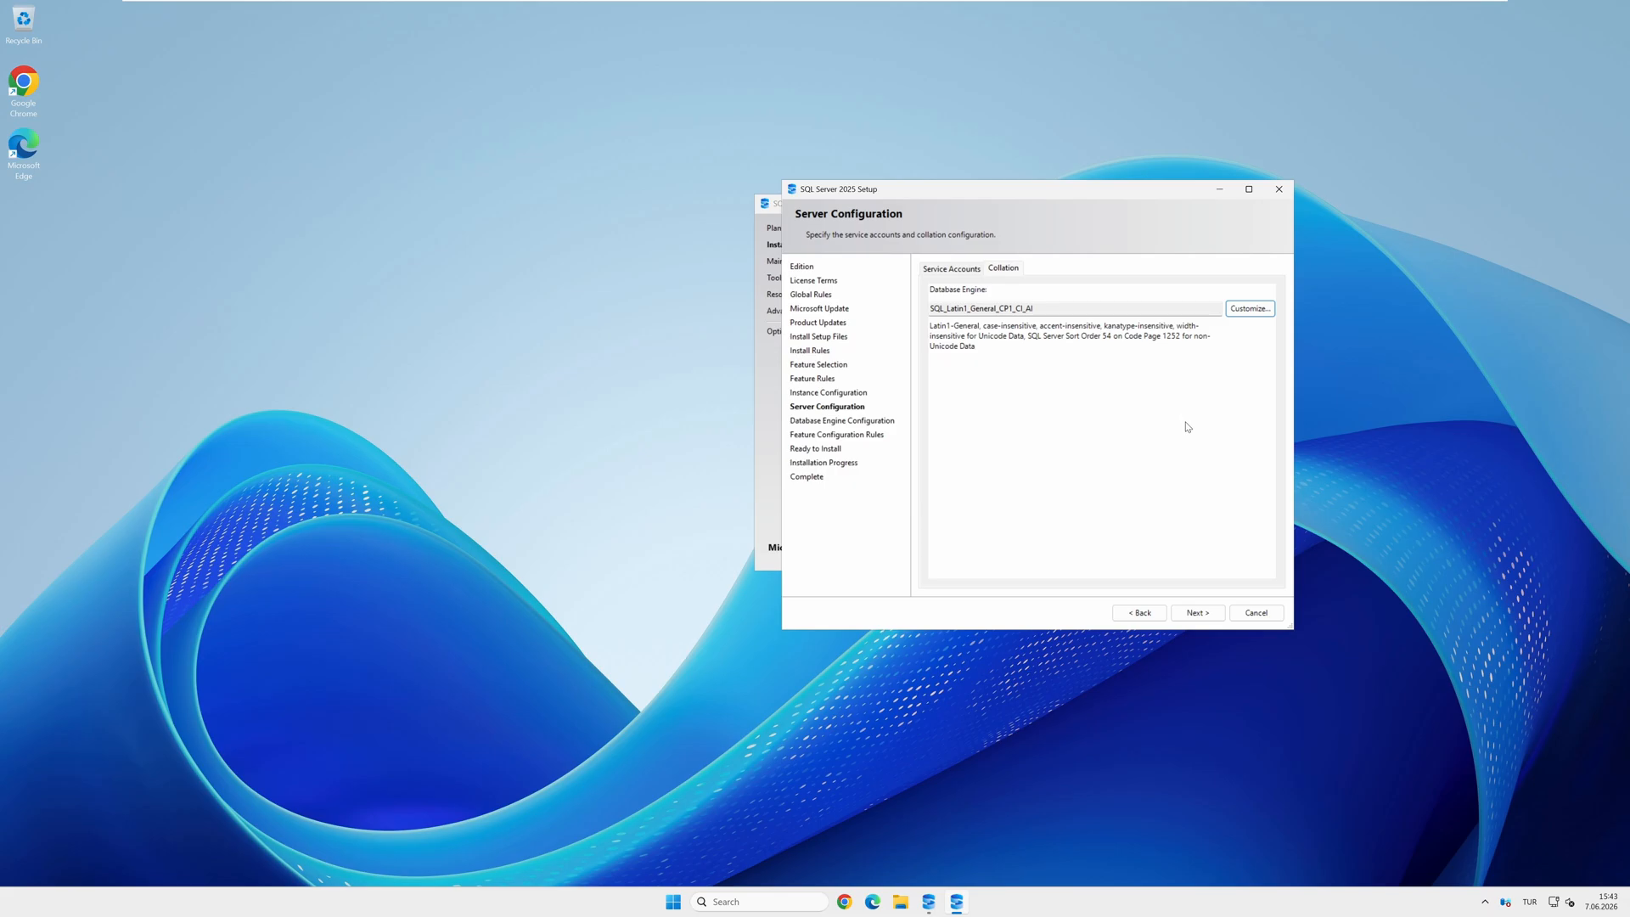
pyautogui.click(1200, 614)
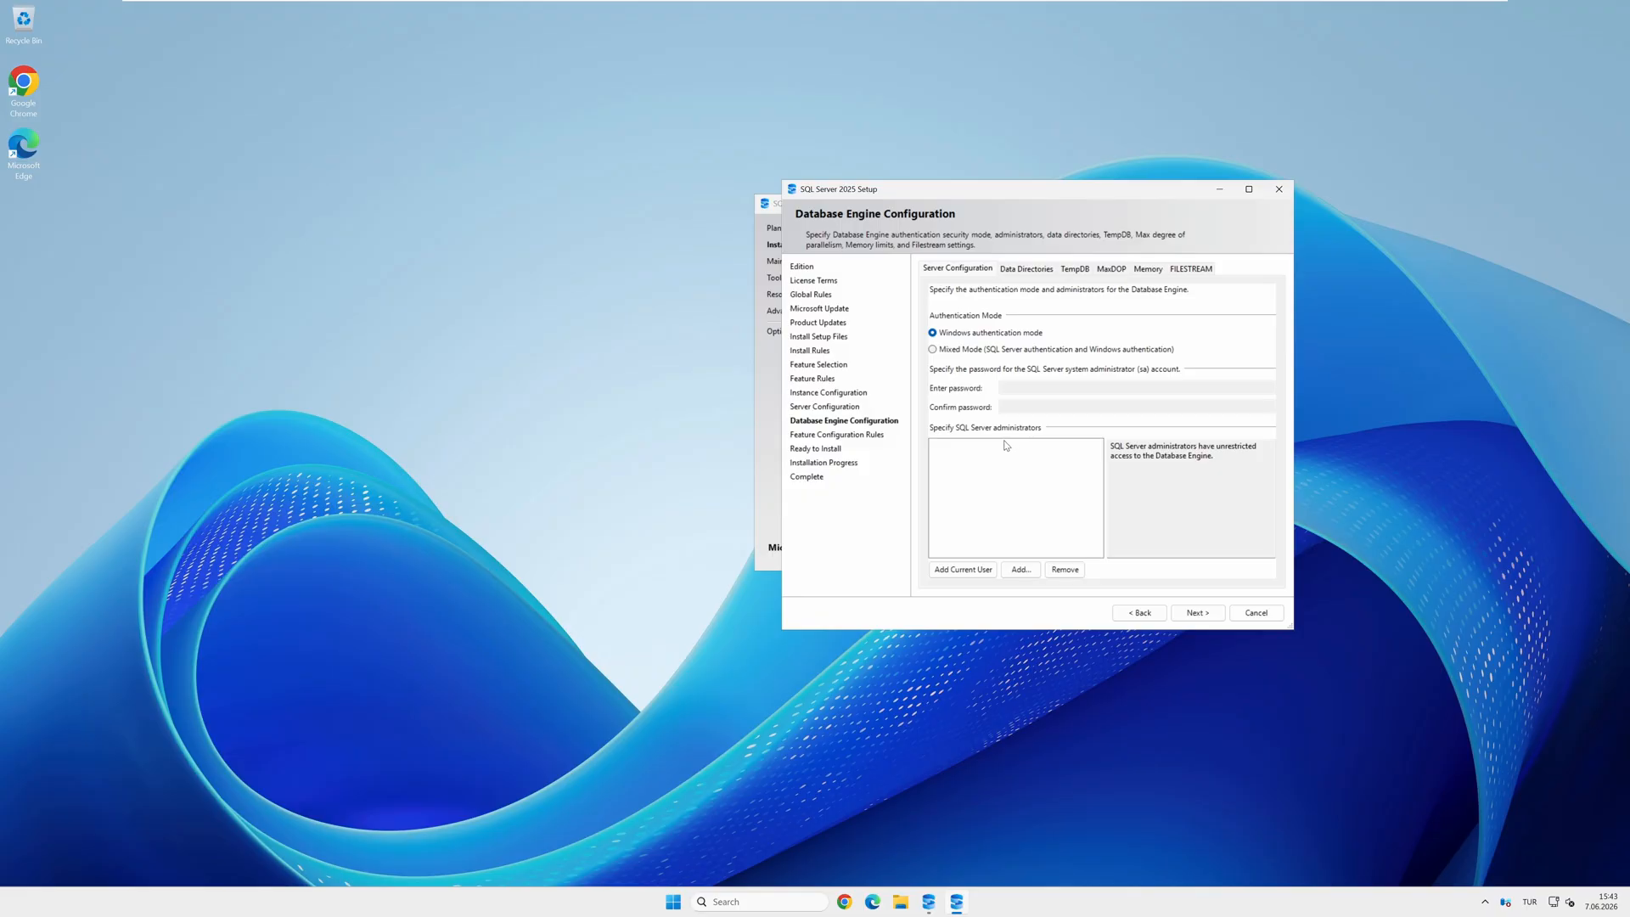
# Step: Try Mixed Mode authentication for the Database Engine and return to Windows authentication mode
pyautogui.click(977, 351)
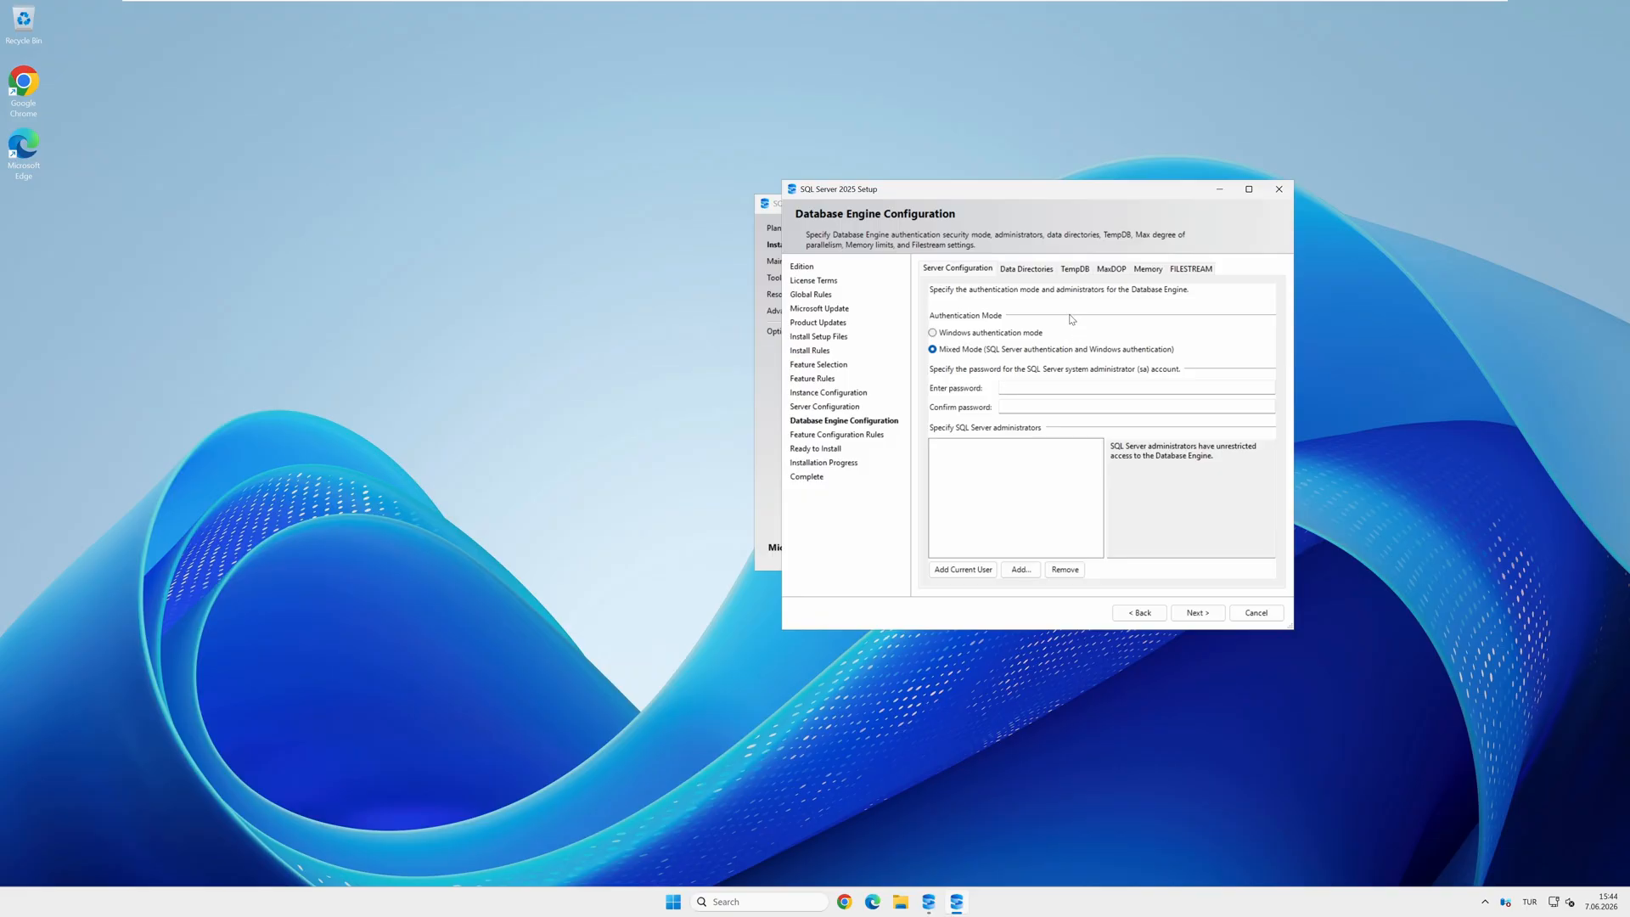
pyautogui.click(1009, 335)
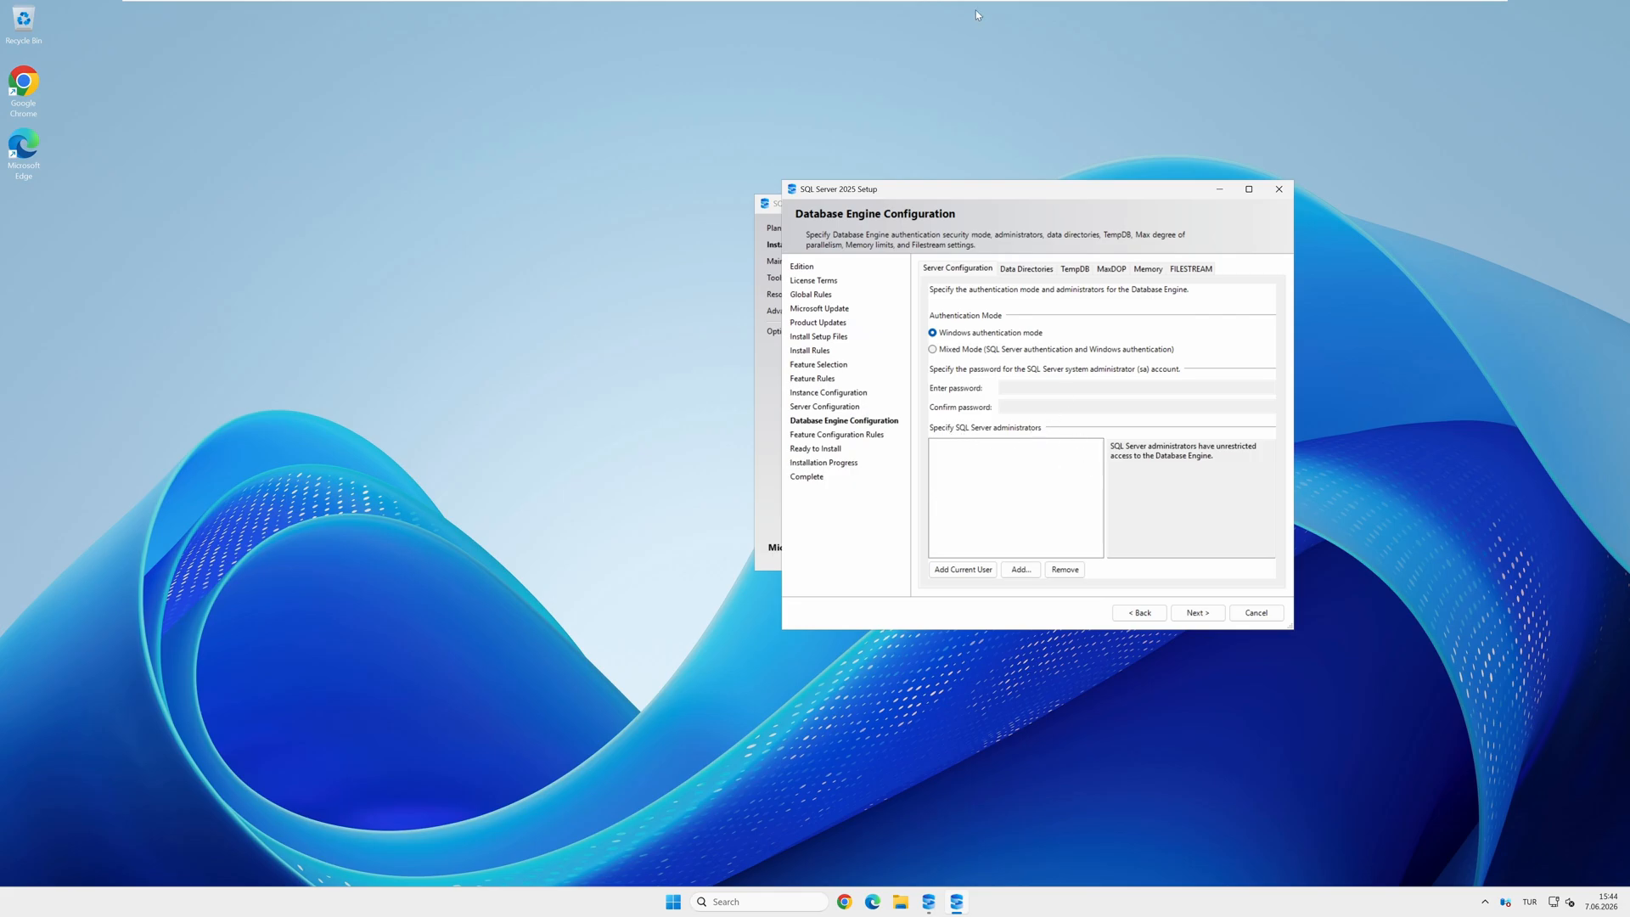
# Step: Switch to the BASE-DC-E virtual machine and sign in with the account password
pyautogui.moveTo(970, 4)
pyautogui.click(786, 14)
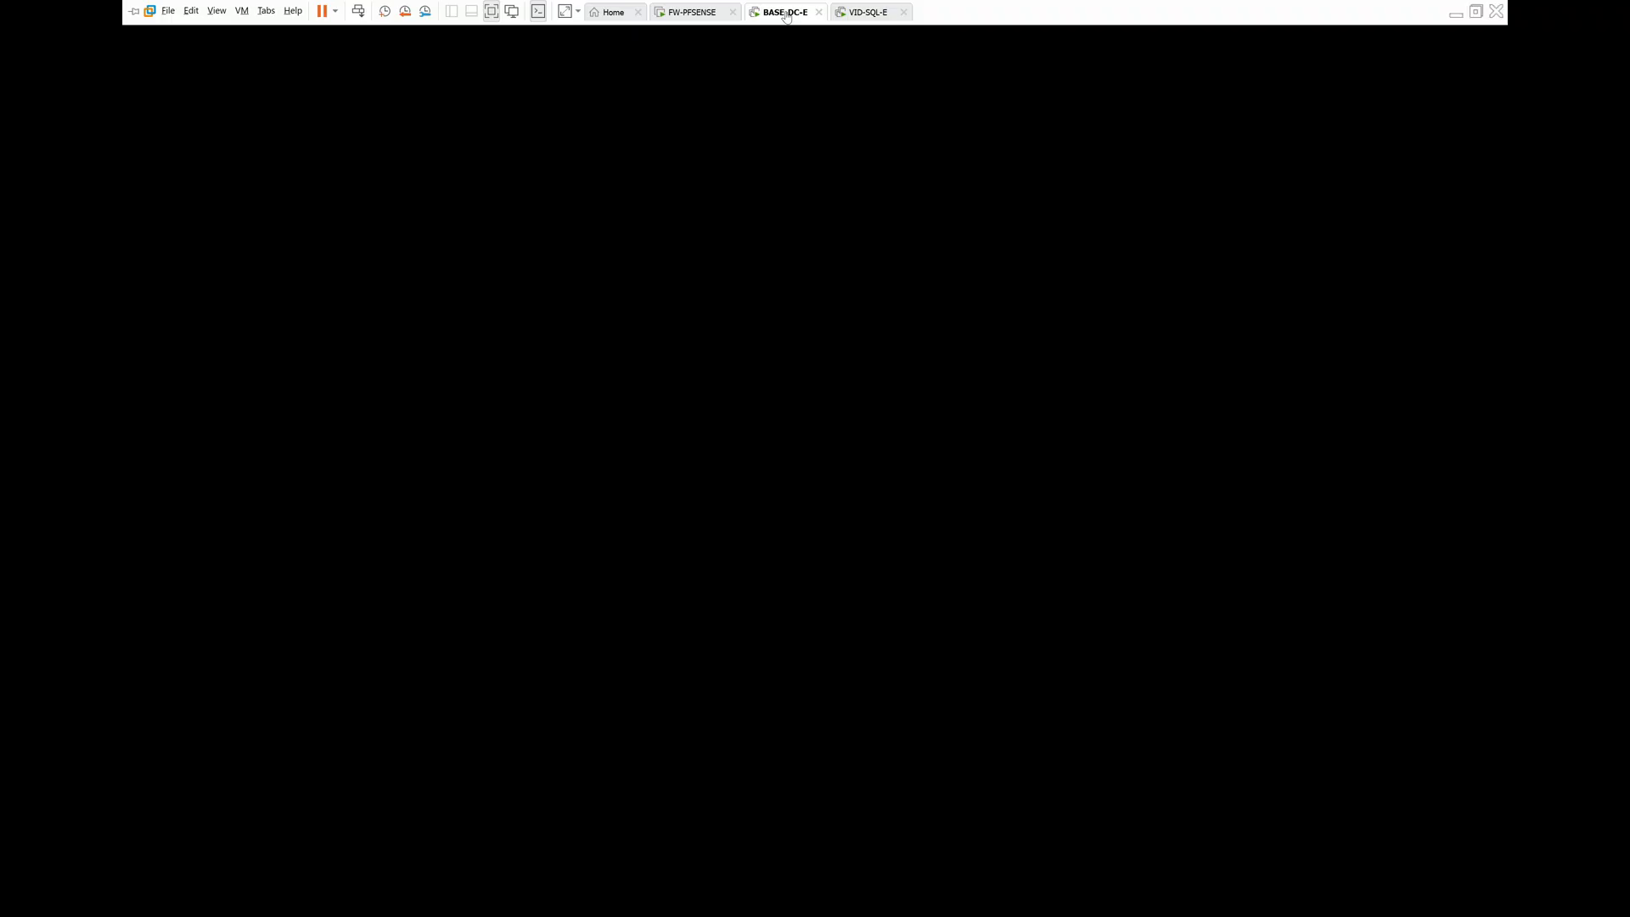
pyautogui.click(358, 11)
pyautogui.write('•••••')
pyautogui.press('Return')
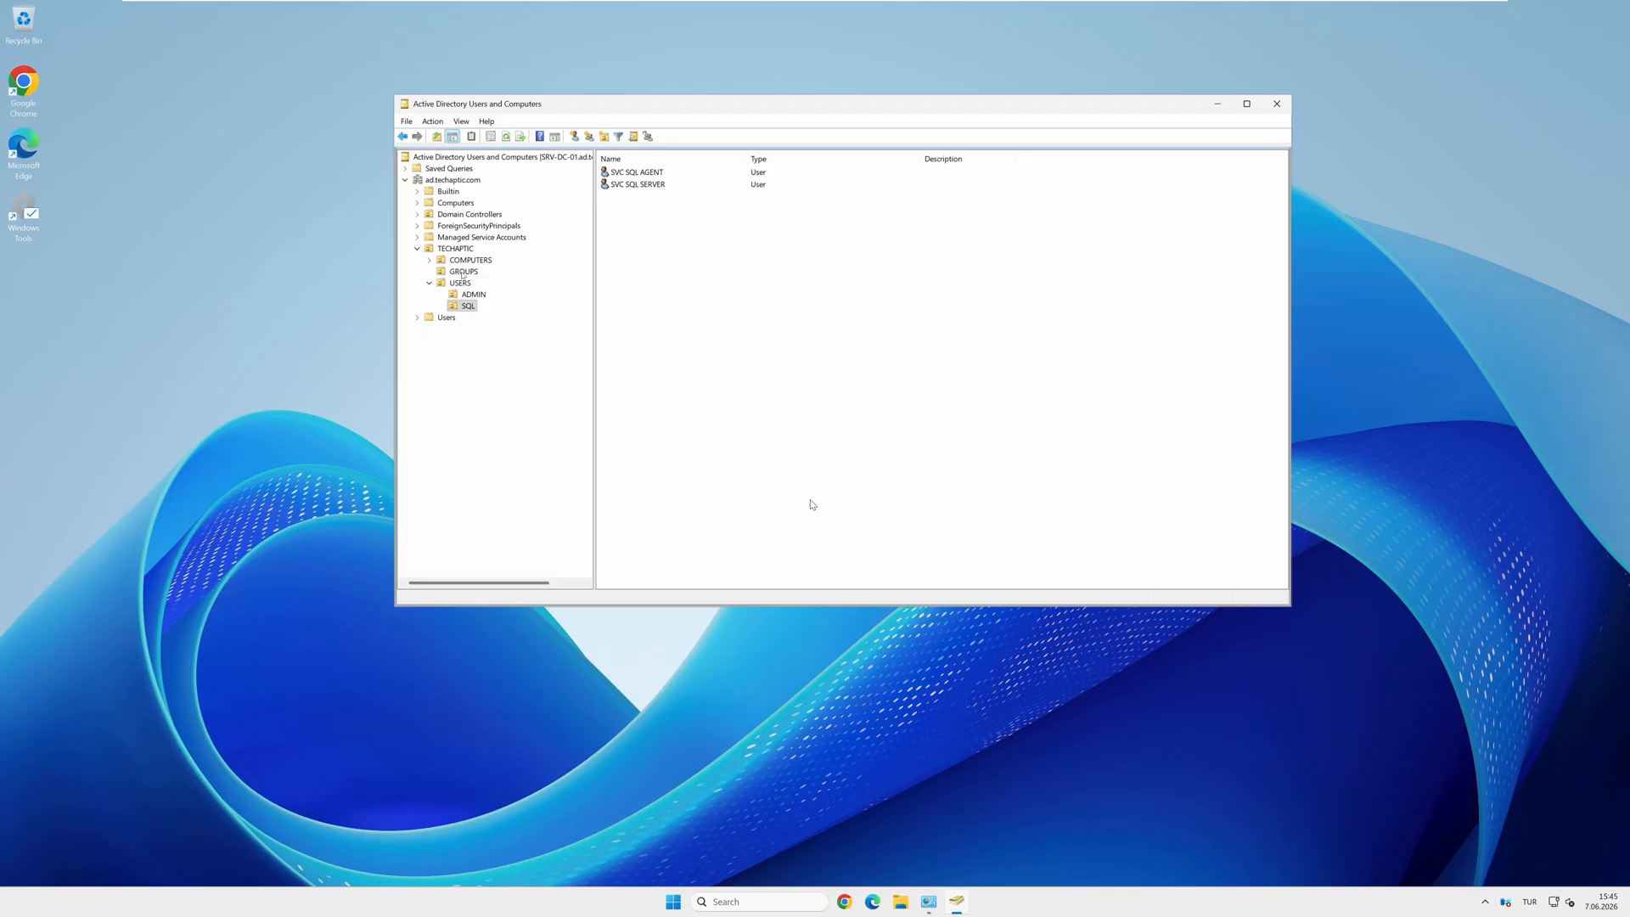
# Step: Check the members of the SQL-DBA-ADMINS group in the TECHAPTIC GROUPS unit and return to the VID-SQL-E virtual machine
pyautogui.click(463, 271)
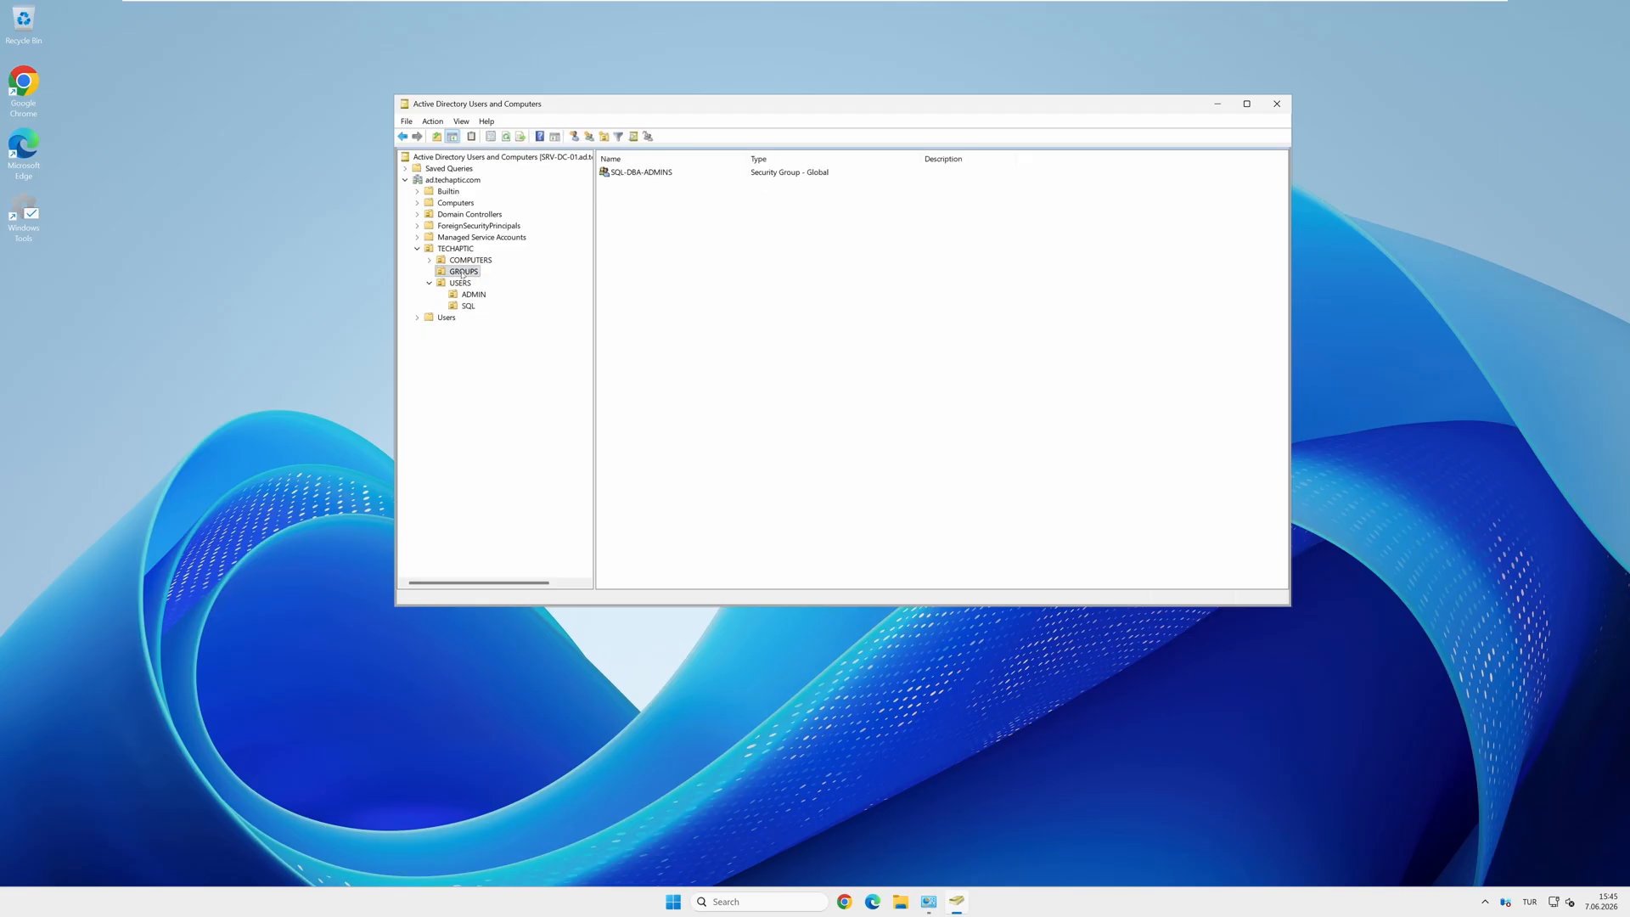
pyautogui.doubleClick(642, 173)
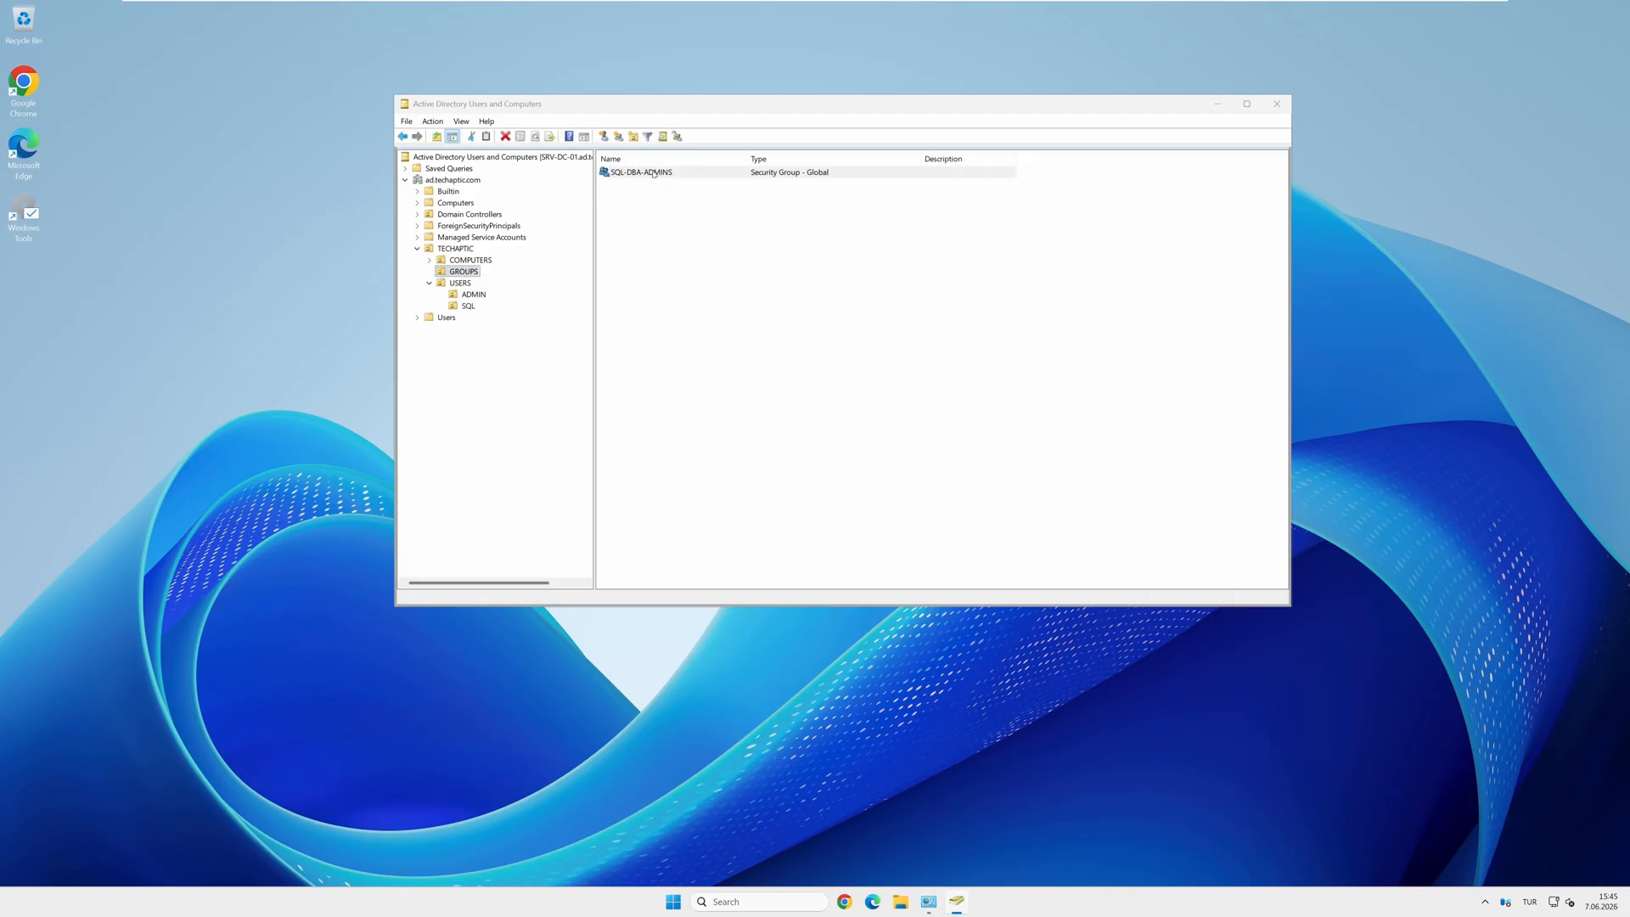
pyautogui.click(517, 196)
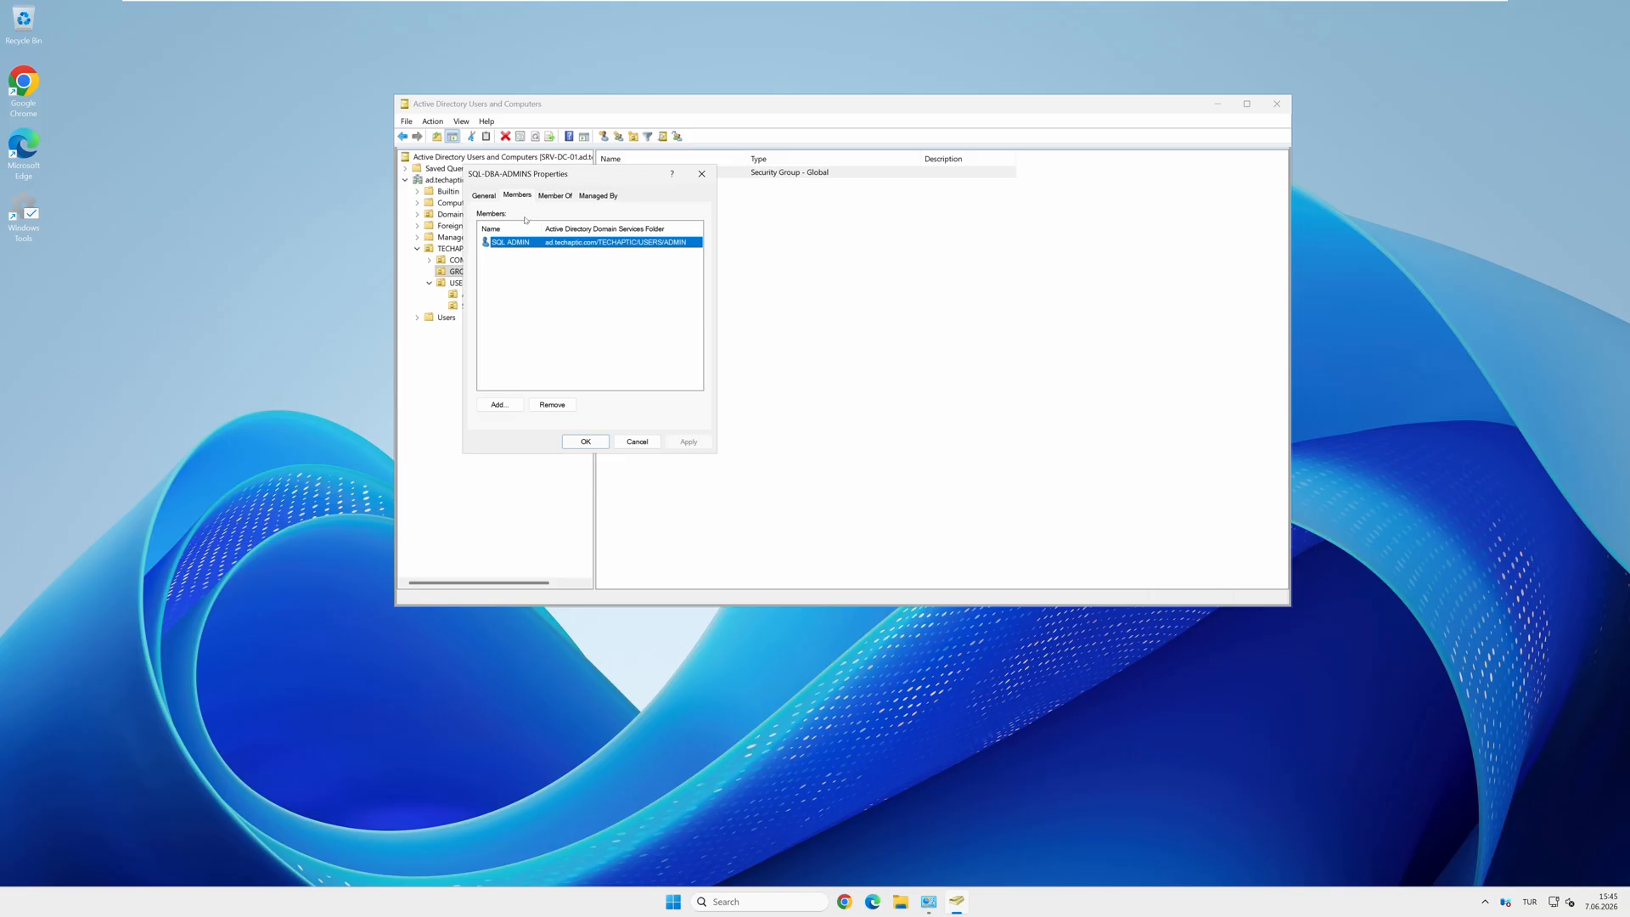
pyautogui.click(586, 441)
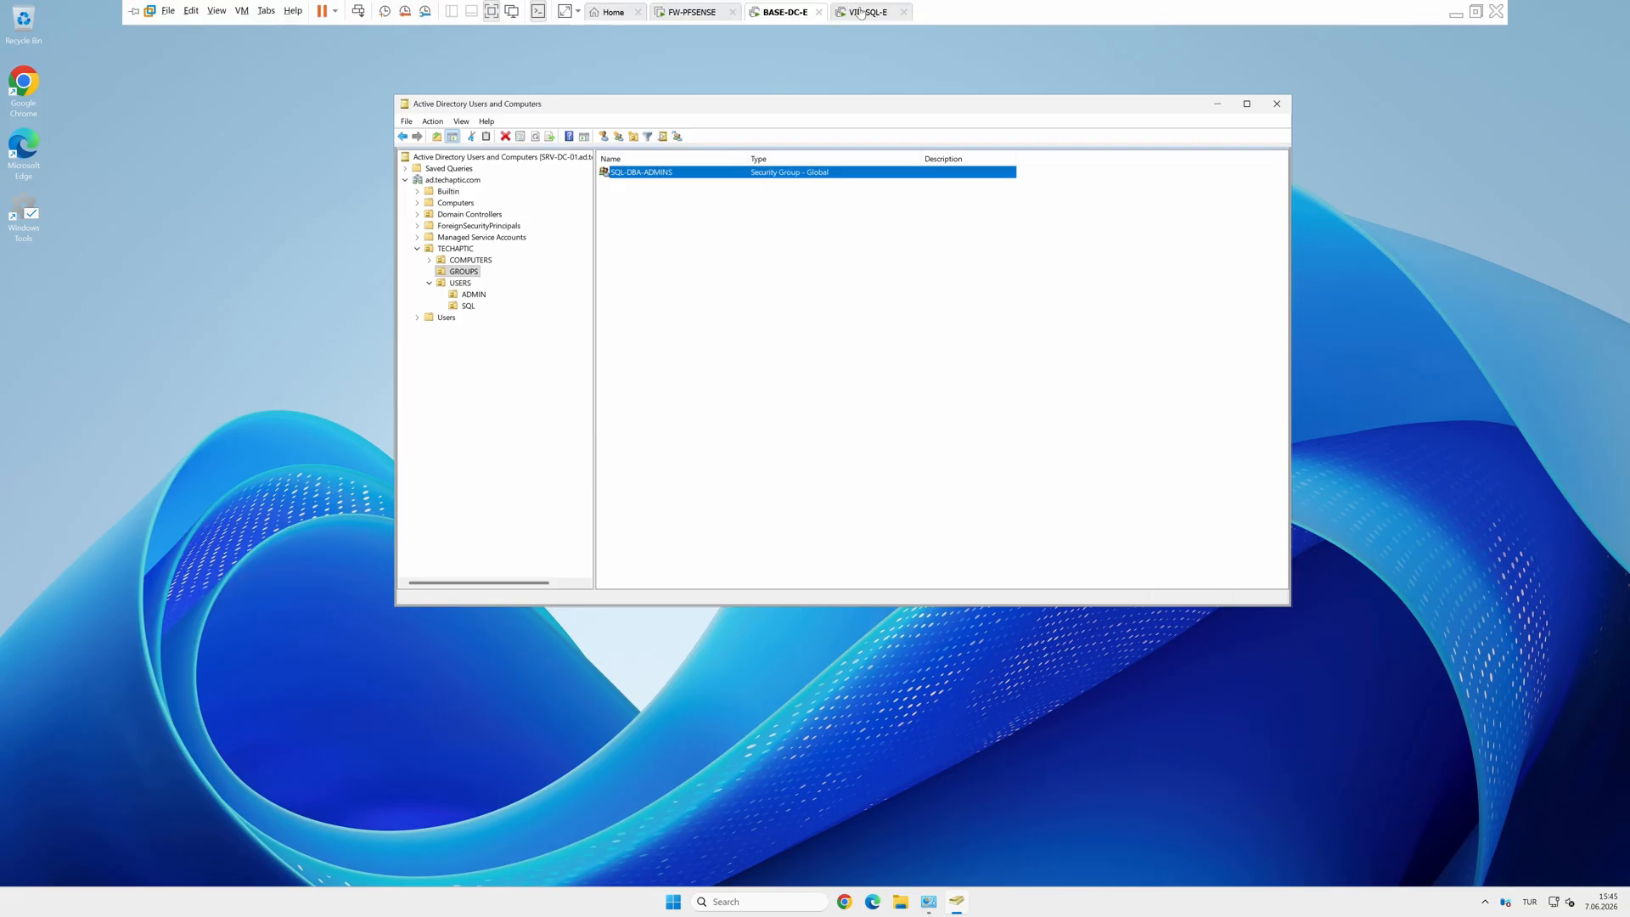
pyautogui.click(860, 12)
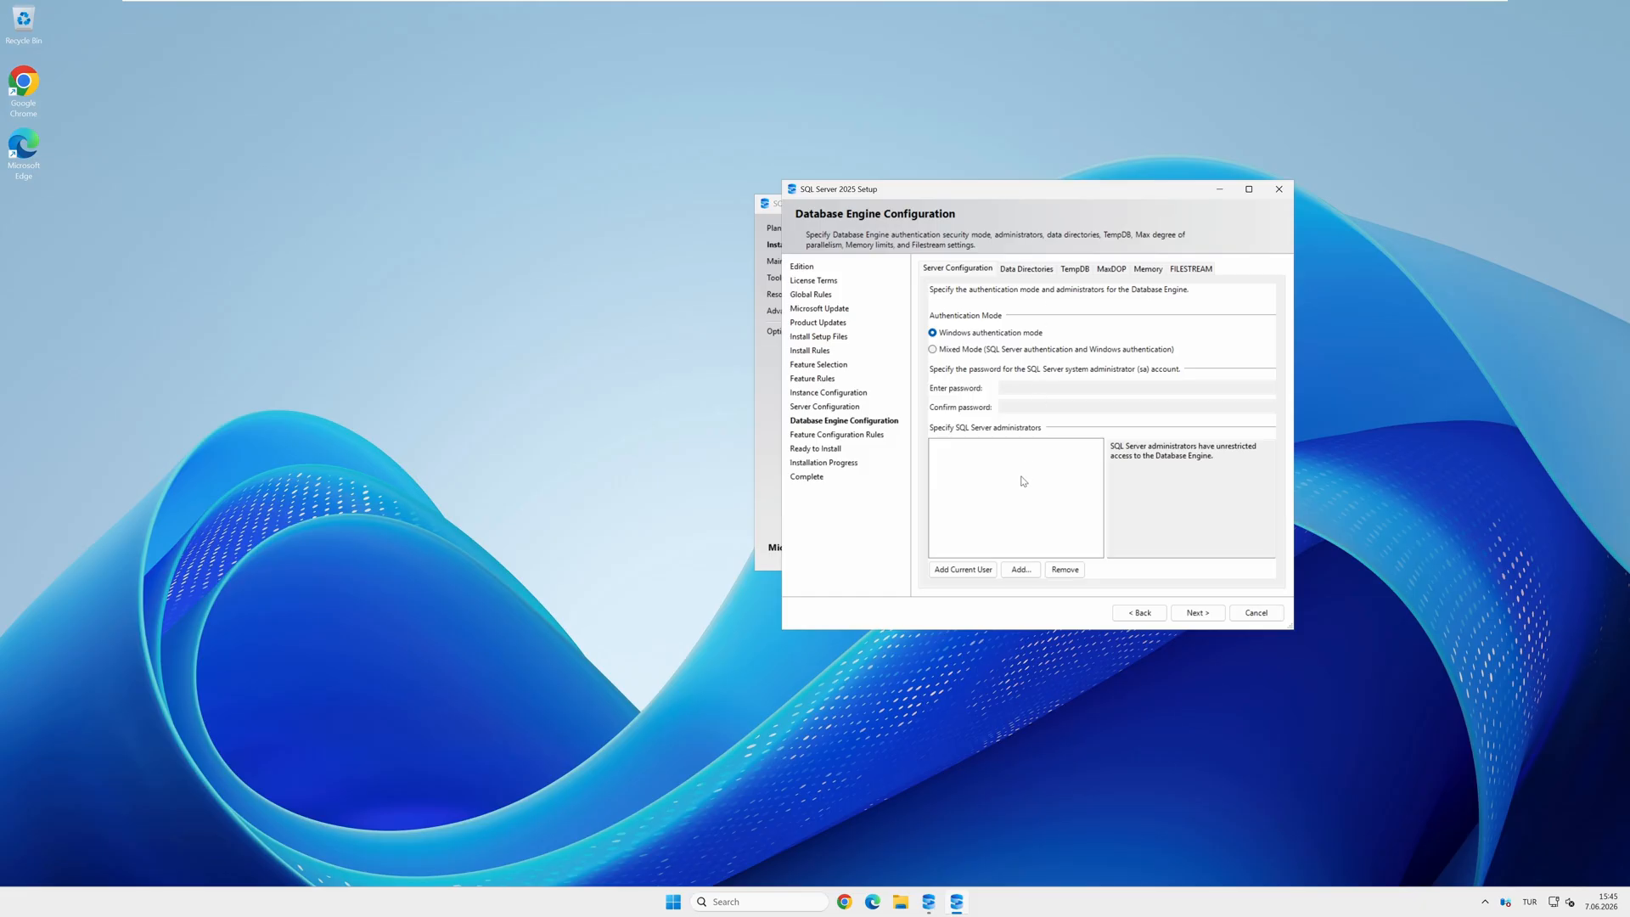
# Step: Look up "sql" in the directory and add the SQL-DBA-ADMINS group as a SQL Server administrator
pyautogui.click(1021, 570)
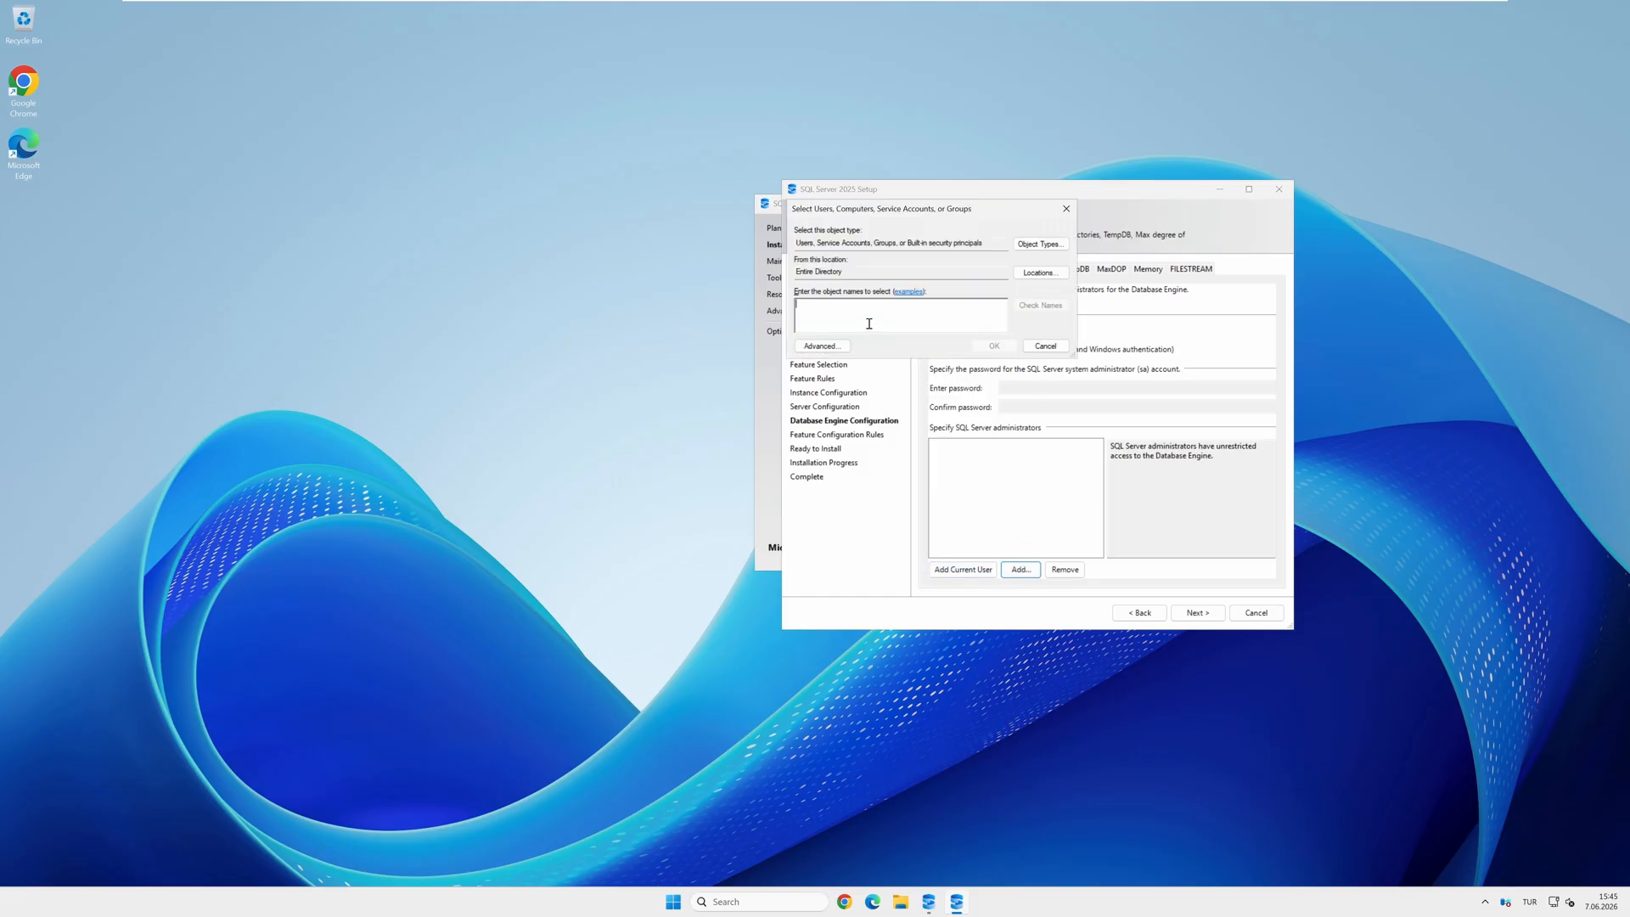
pyautogui.write('sql')
pyautogui.press('Return')
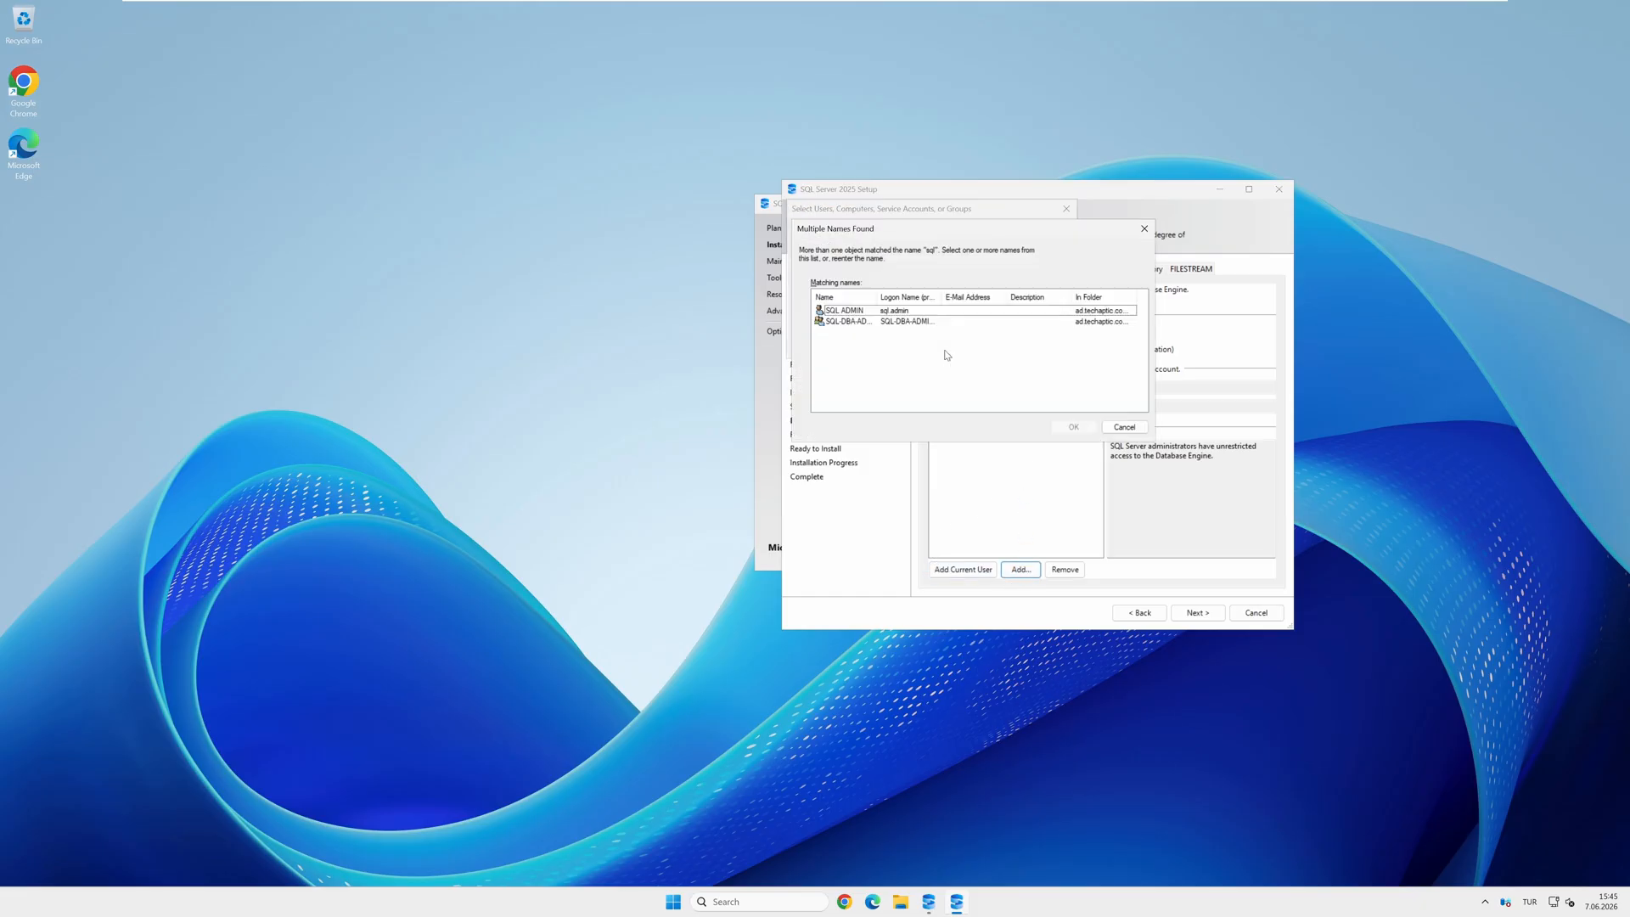
pyautogui.moveTo(878, 296); pyautogui.dragTo(908, 296)
pyautogui.click(877, 323)
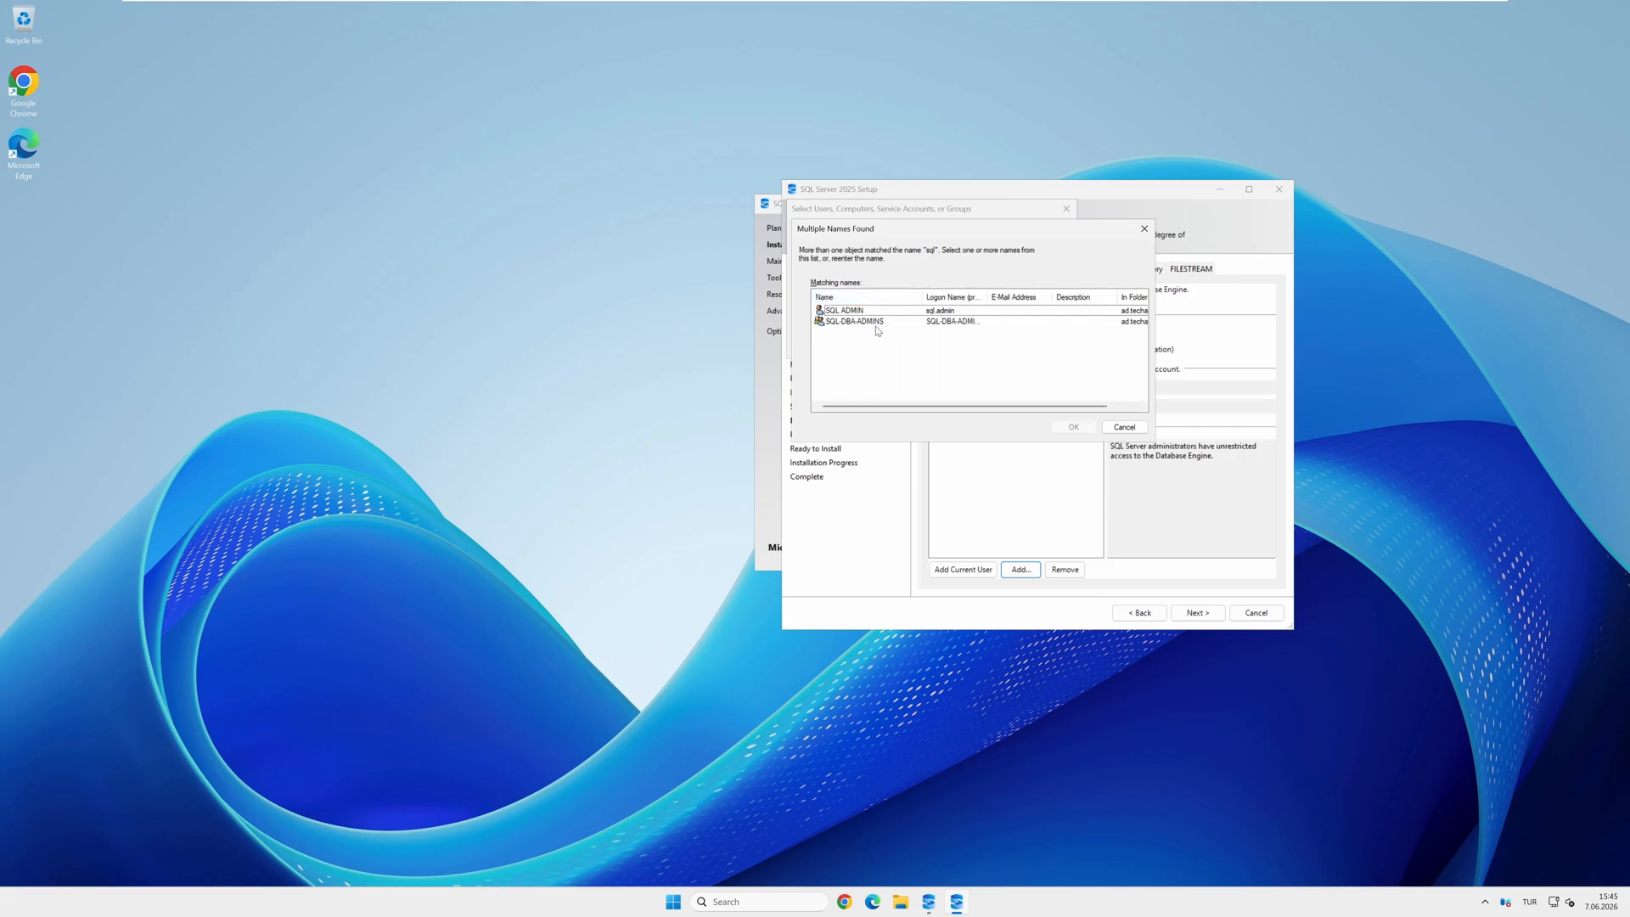
pyautogui.doubleClick(877, 325)
pyautogui.click(991, 346)
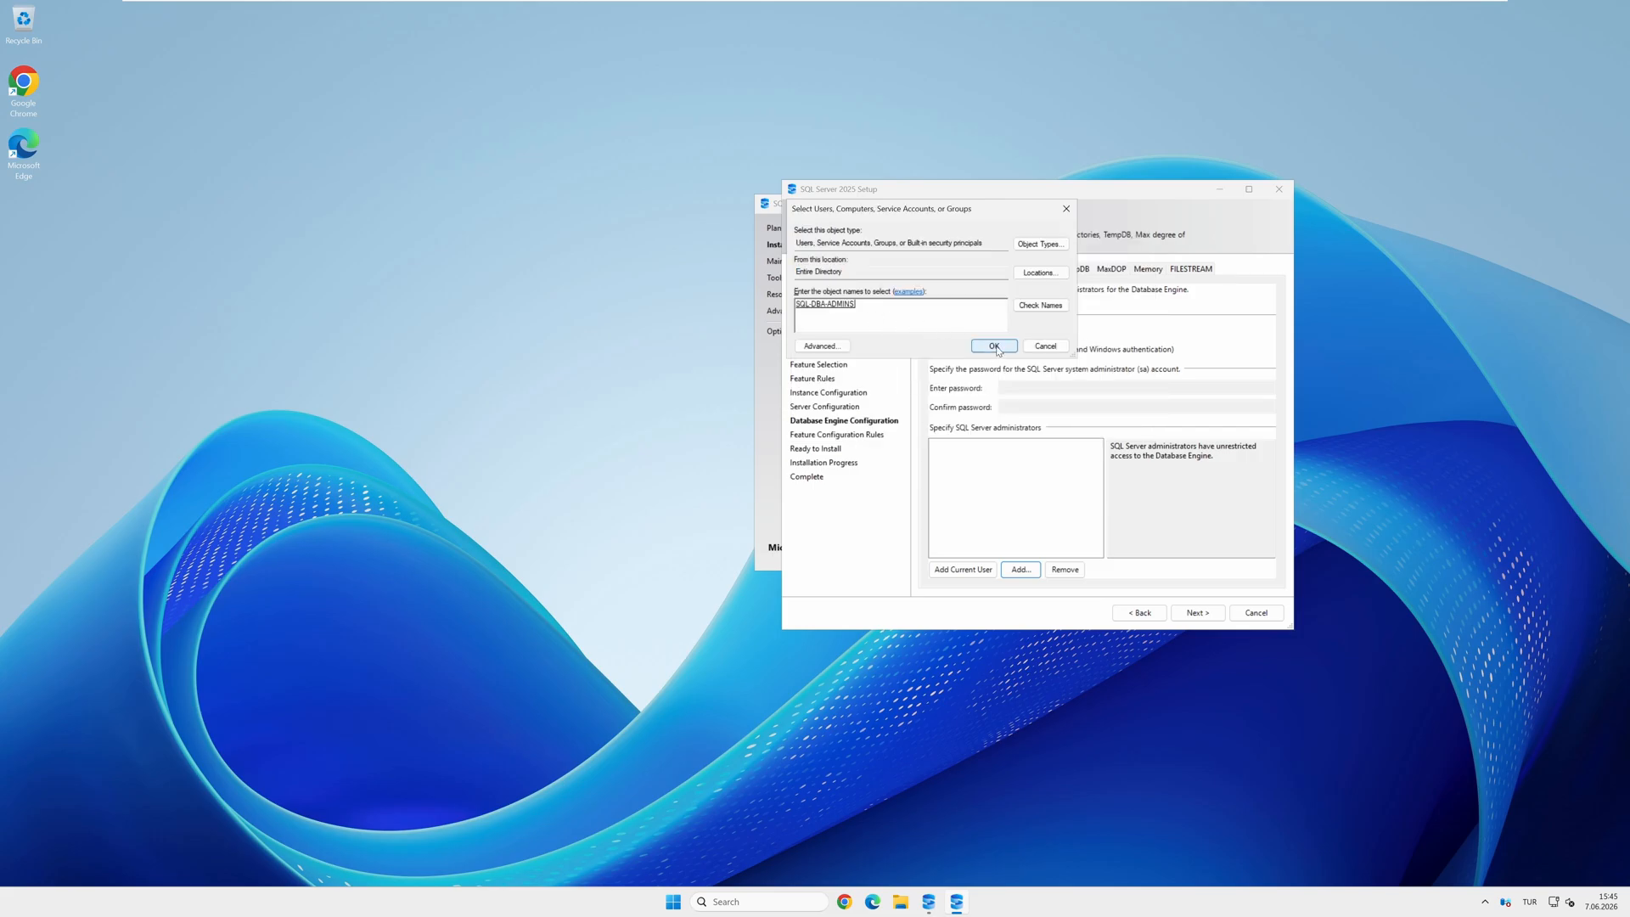
# Step: Show the Database Engine data directories and create an MSSQL folder on the BACKUP (B:) drive in File Explorer
pyautogui.click(1029, 270)
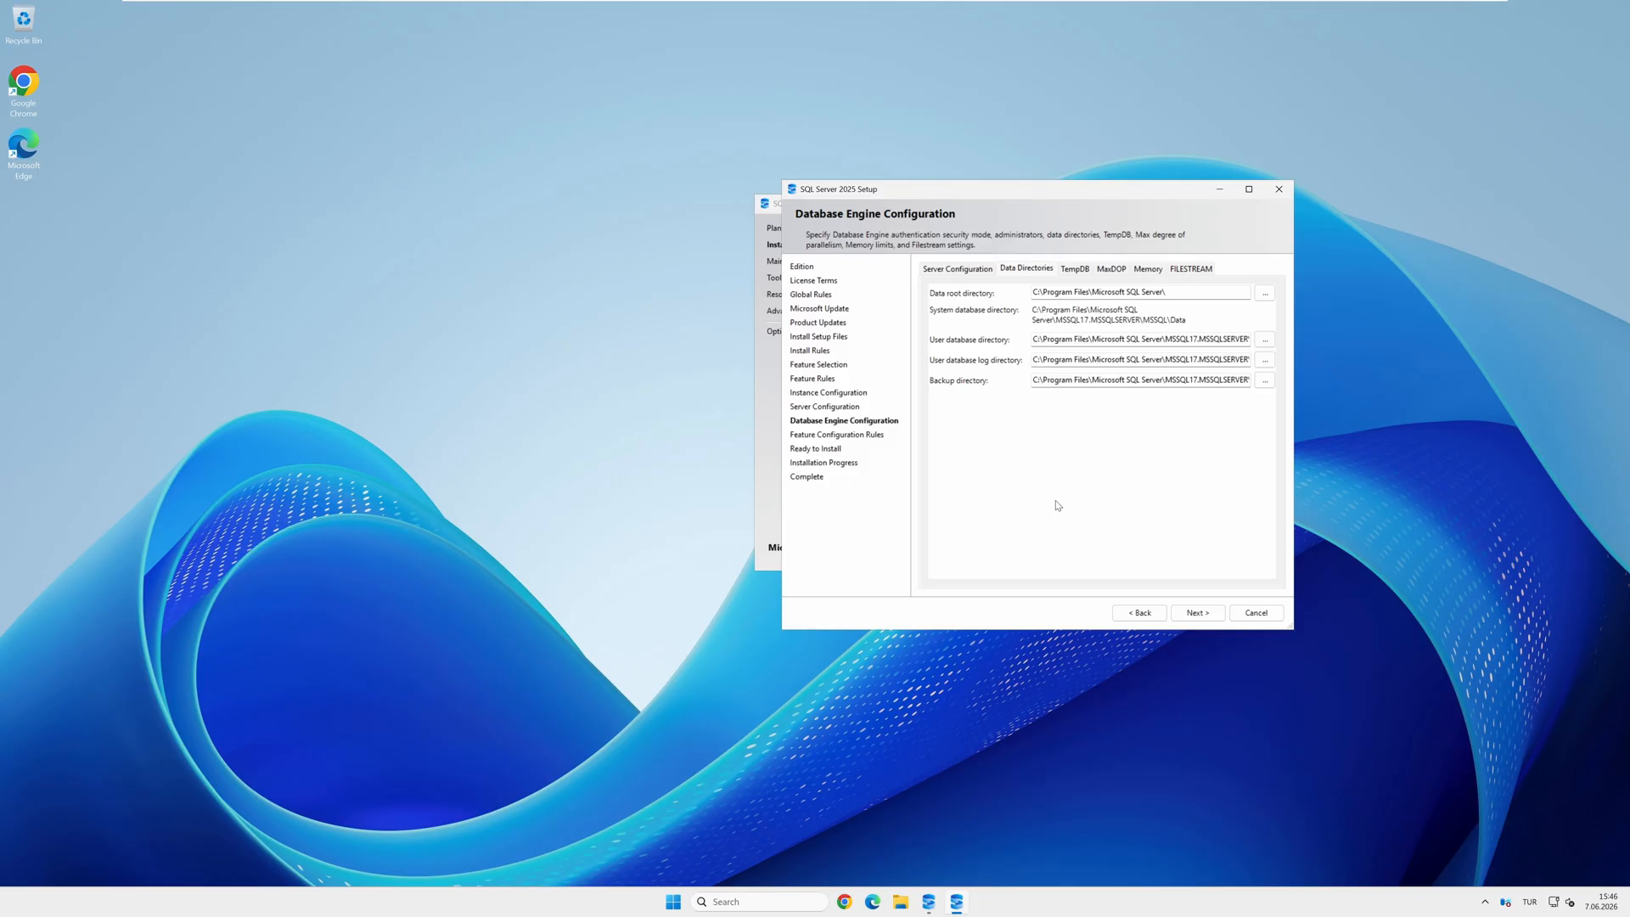
pyautogui.doubleClick(24, 22)
pyautogui.click(720, 515)
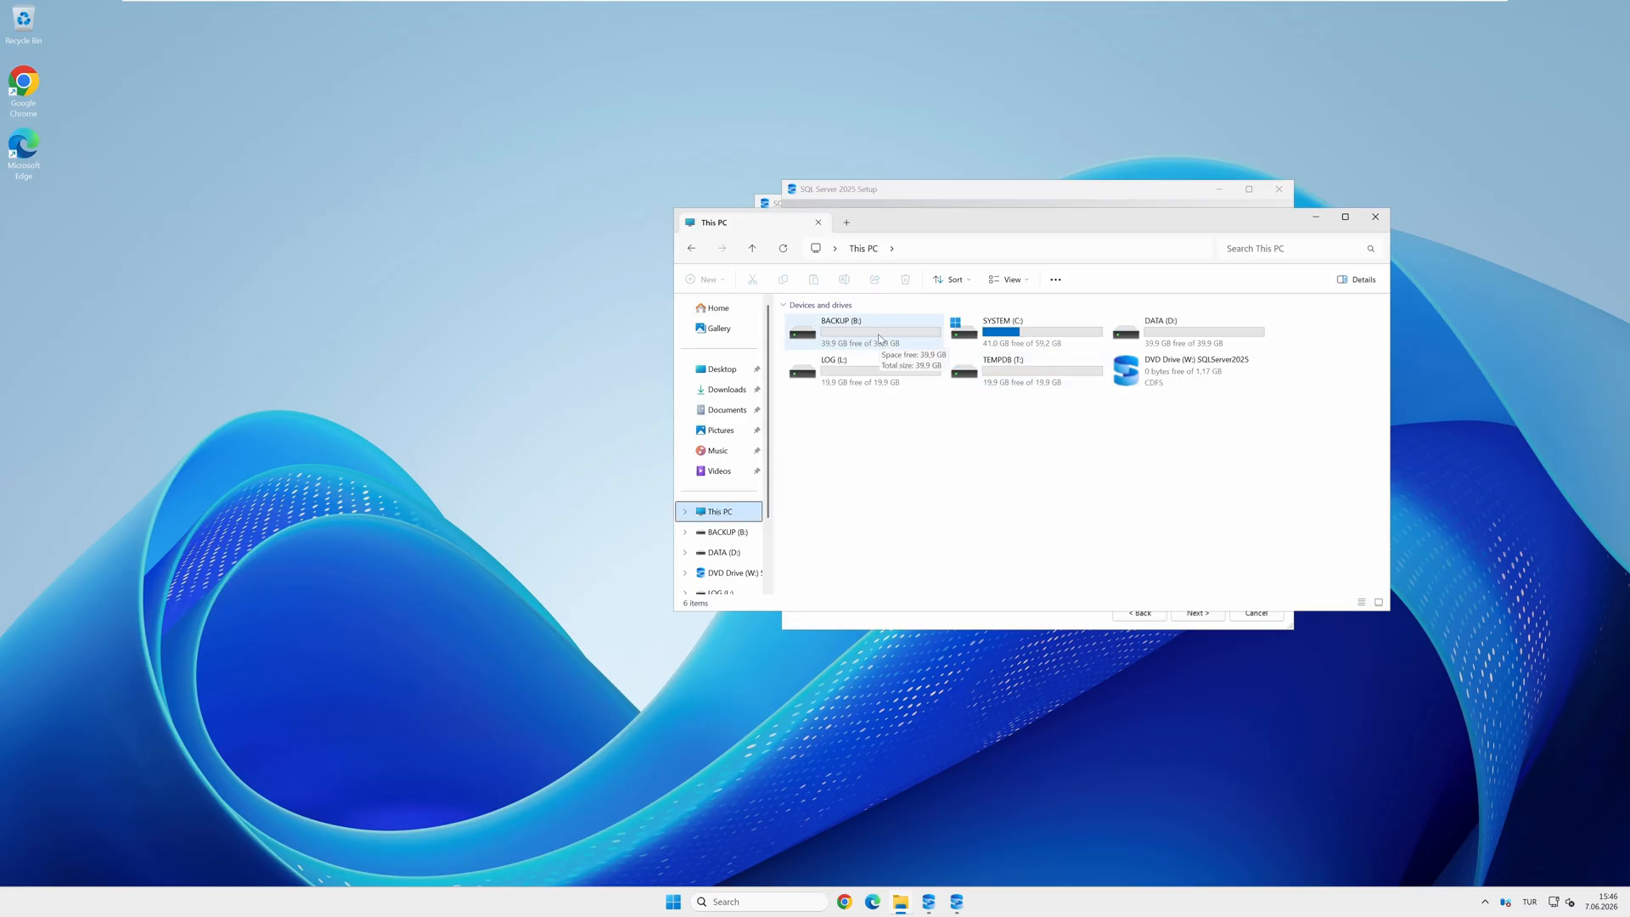
pyautogui.doubleClick(878, 339)
pyautogui.rightClick(880, 406)
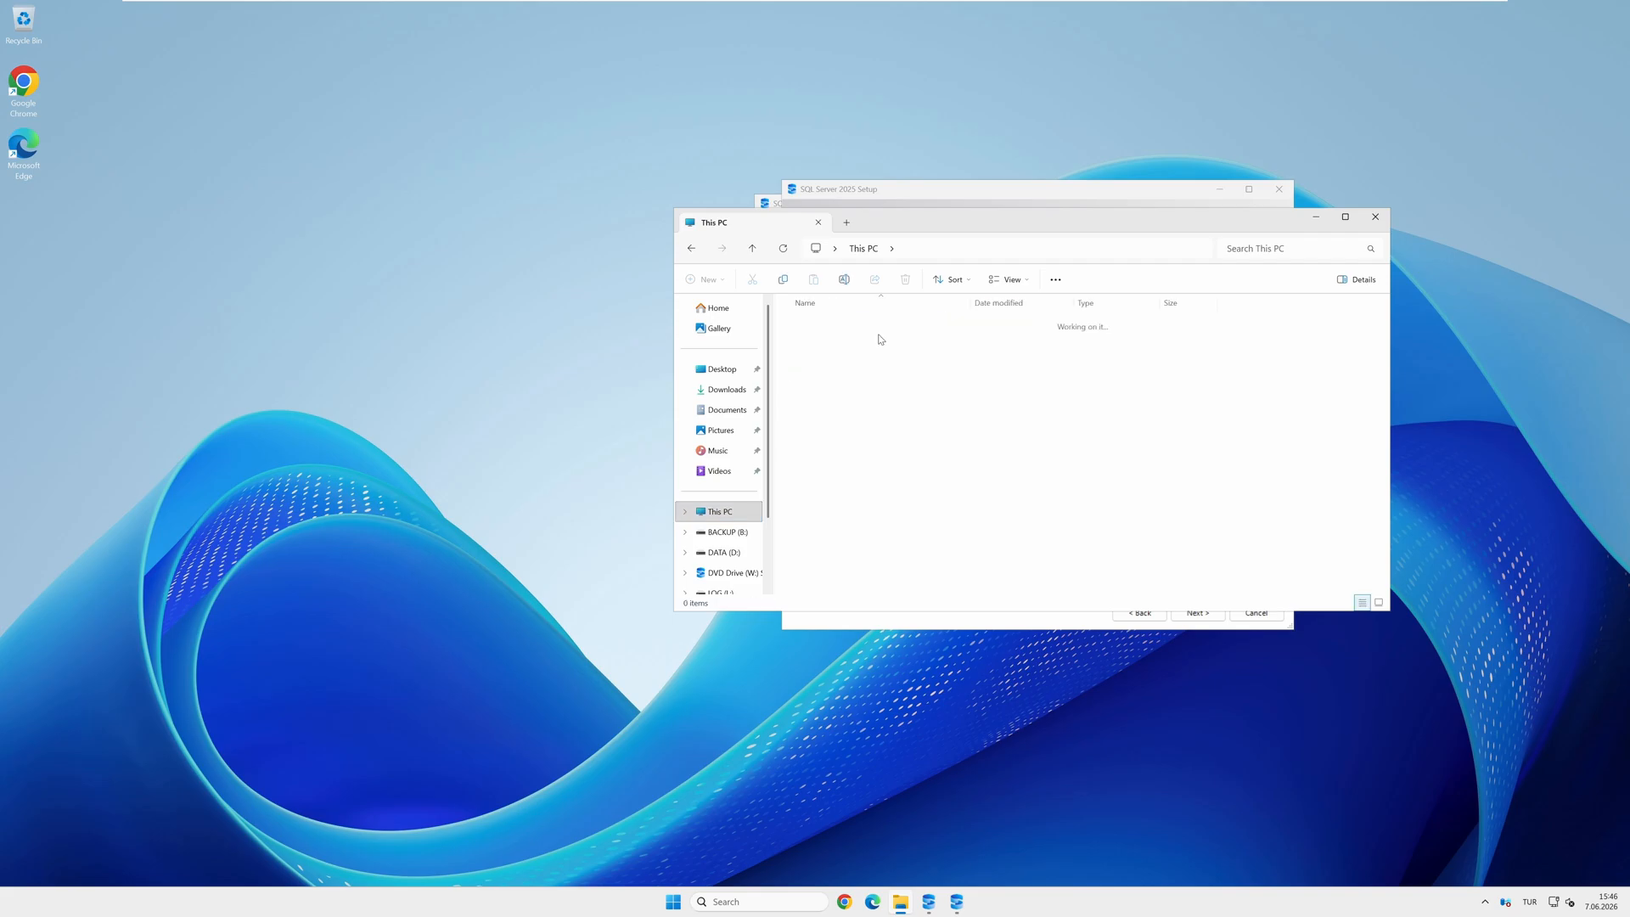
pyautogui.click(1075, 485)
pyautogui.write('MSSQL')
pyautogui.press('Return')
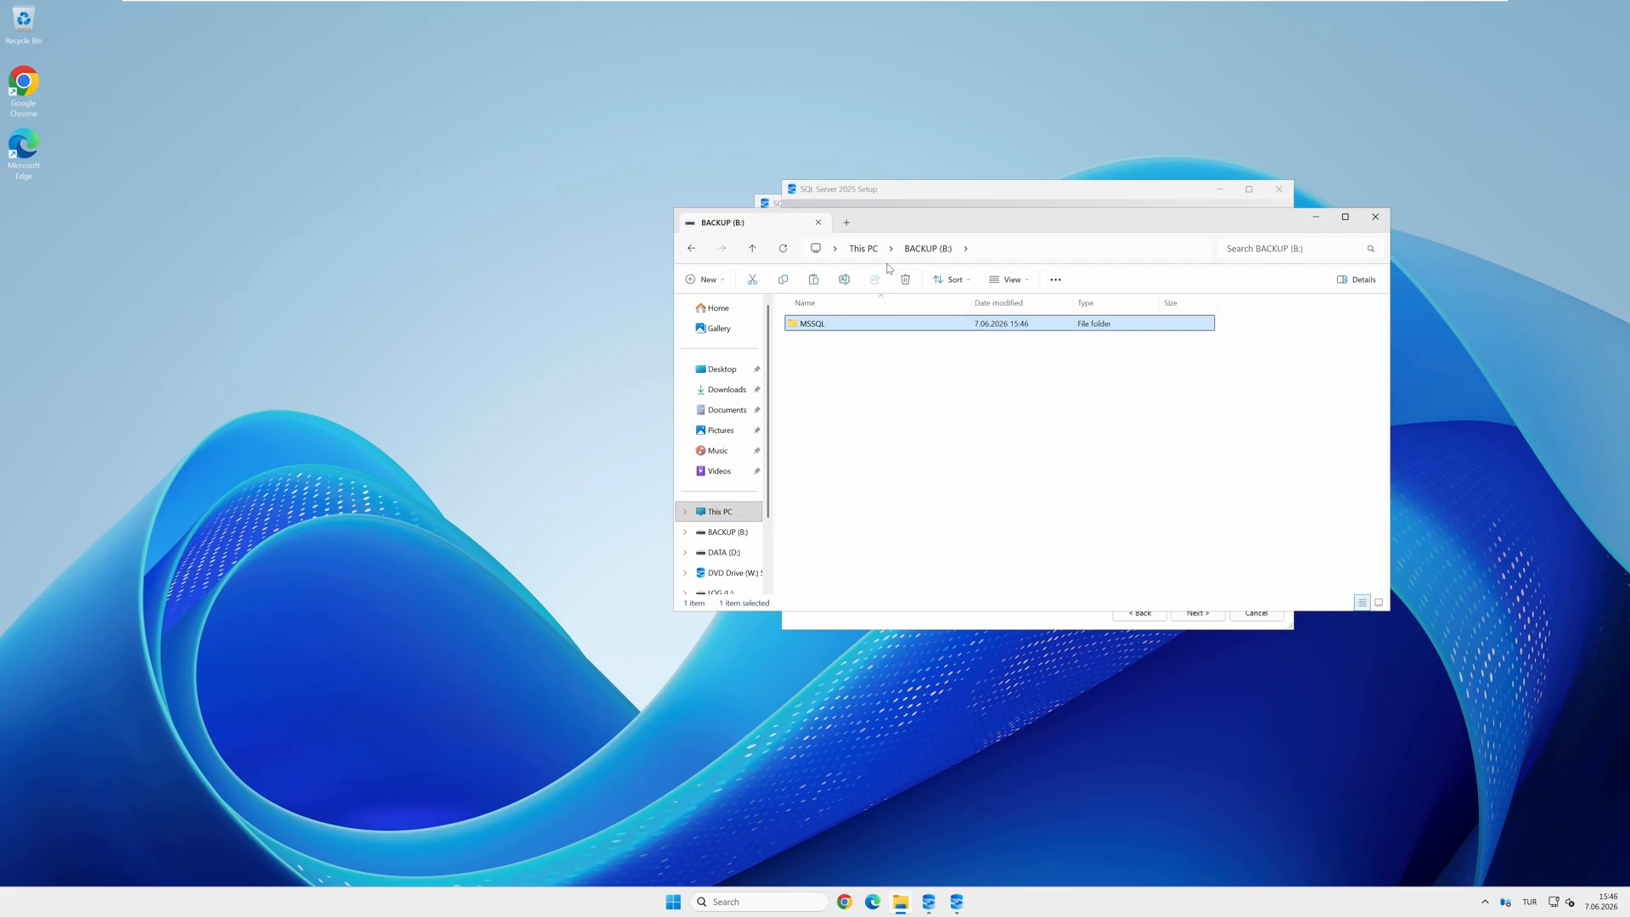
# Step: Copy the MSSQL folder to the root of the DATA (D:), LOG (L:) and TEMPDB (T:) drives
pyautogui.click(863, 247)
pyautogui.doubleClick(1194, 337)
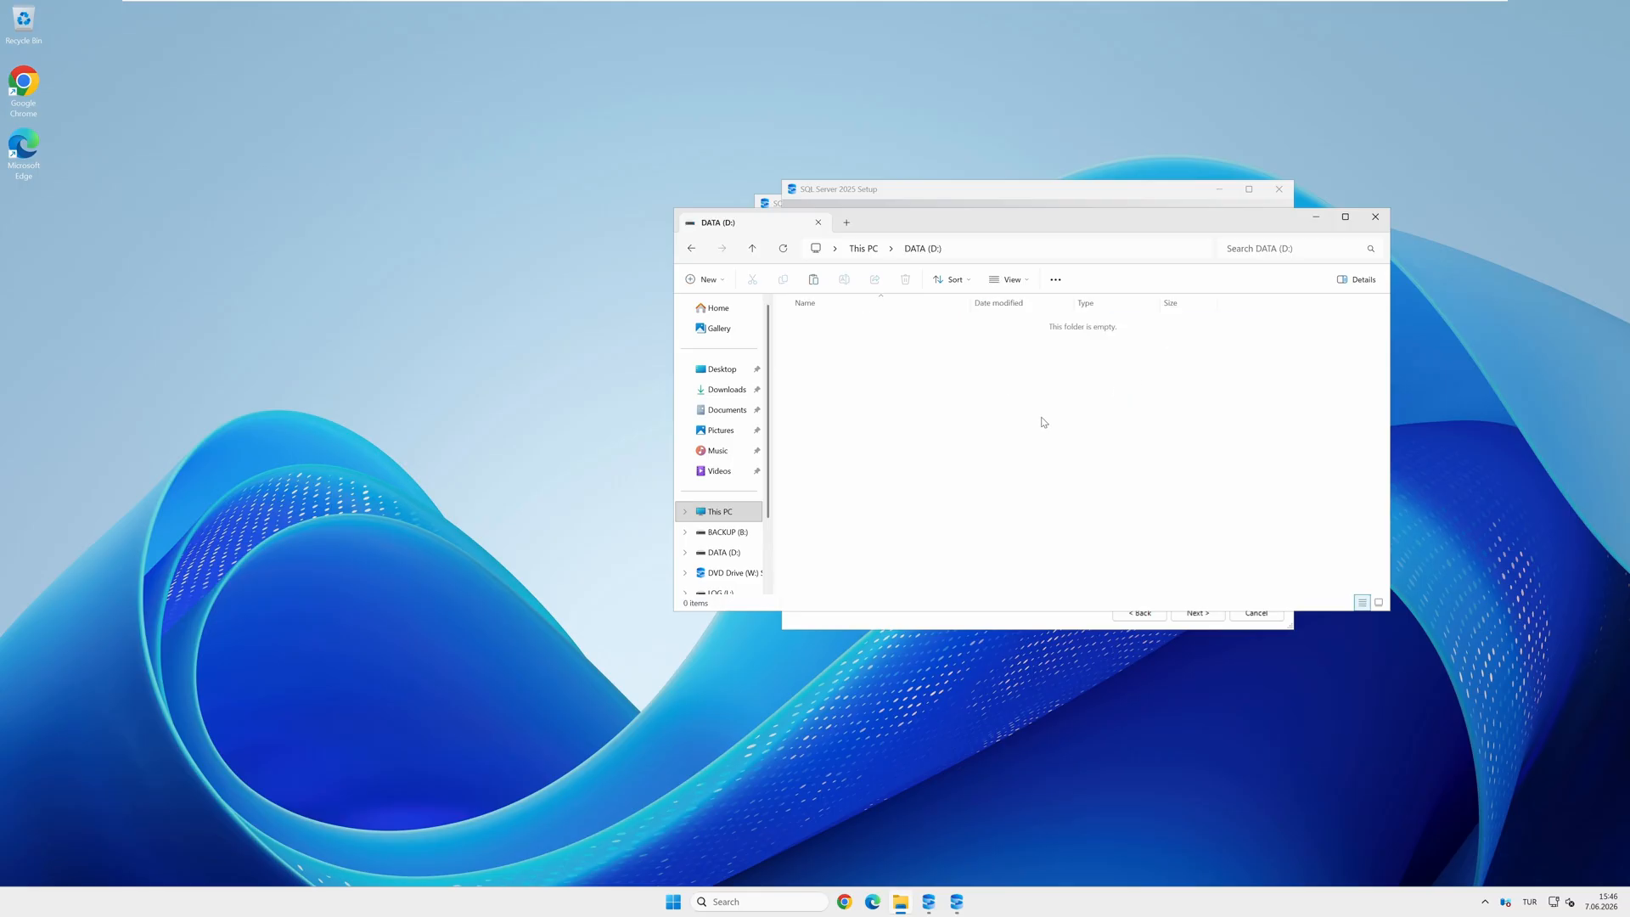
pyautogui.hotkey('ctrl', 'v')
pyautogui.click(864, 249)
pyautogui.doubleClick(921, 369)
pyautogui.hotkey('ctrl', 'v')
pyautogui.click(864, 248)
pyautogui.doubleClick(1001, 369)
pyautogui.hotkey('ctrl', 'v')
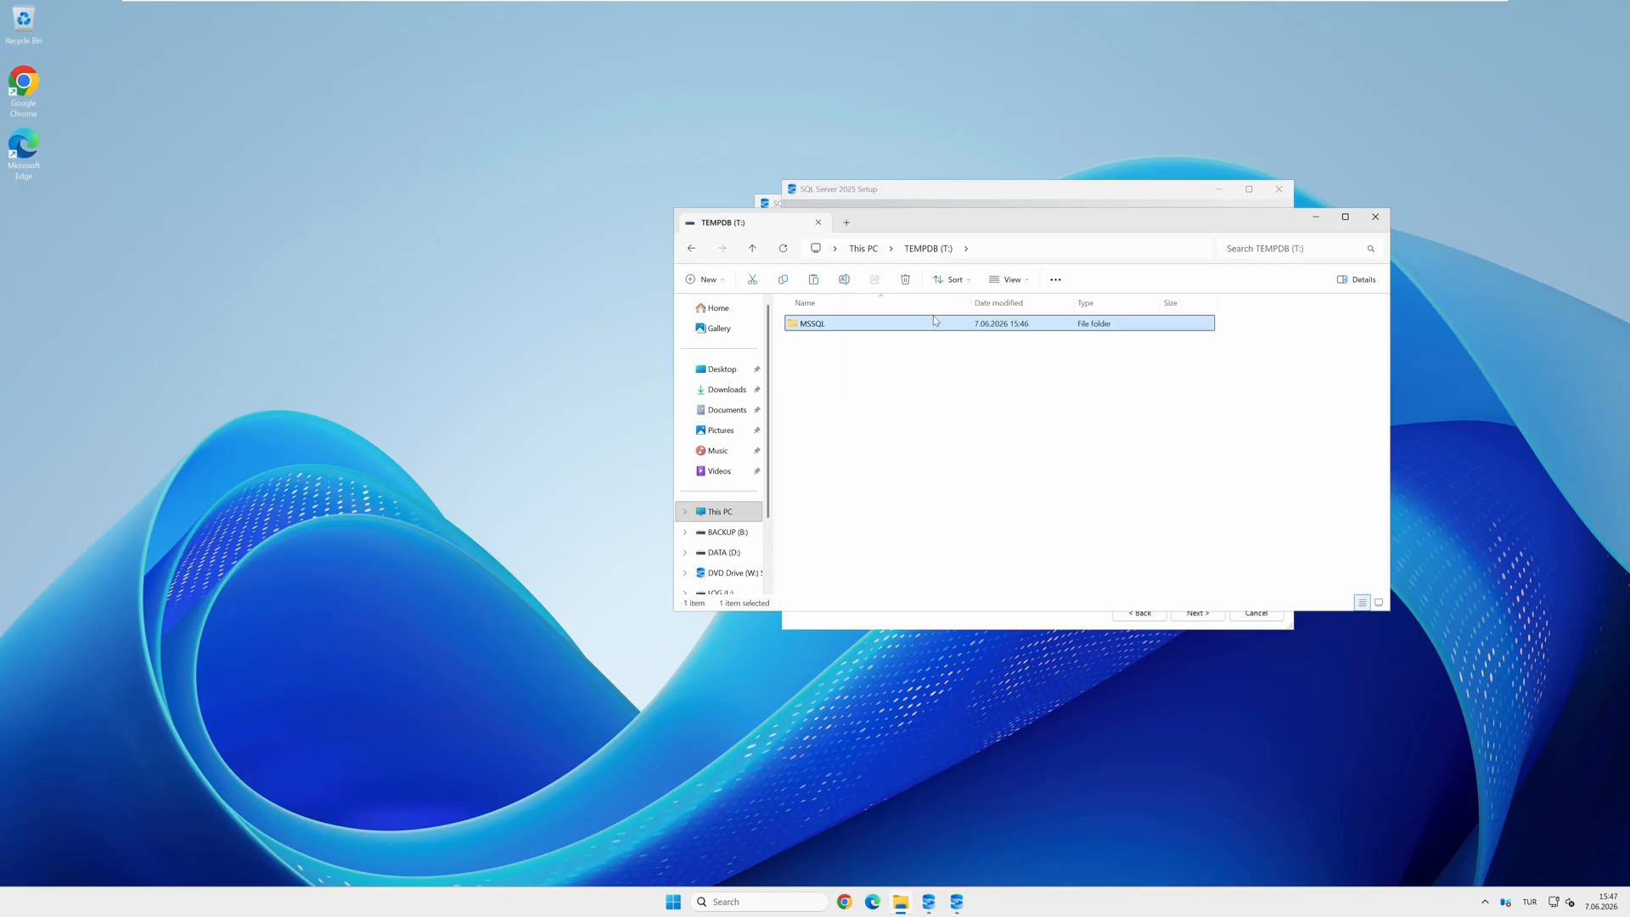
# Step: Create a folder named Data inside the MSSQL folder on the DATA (D:) drive
pyautogui.click(863, 248)
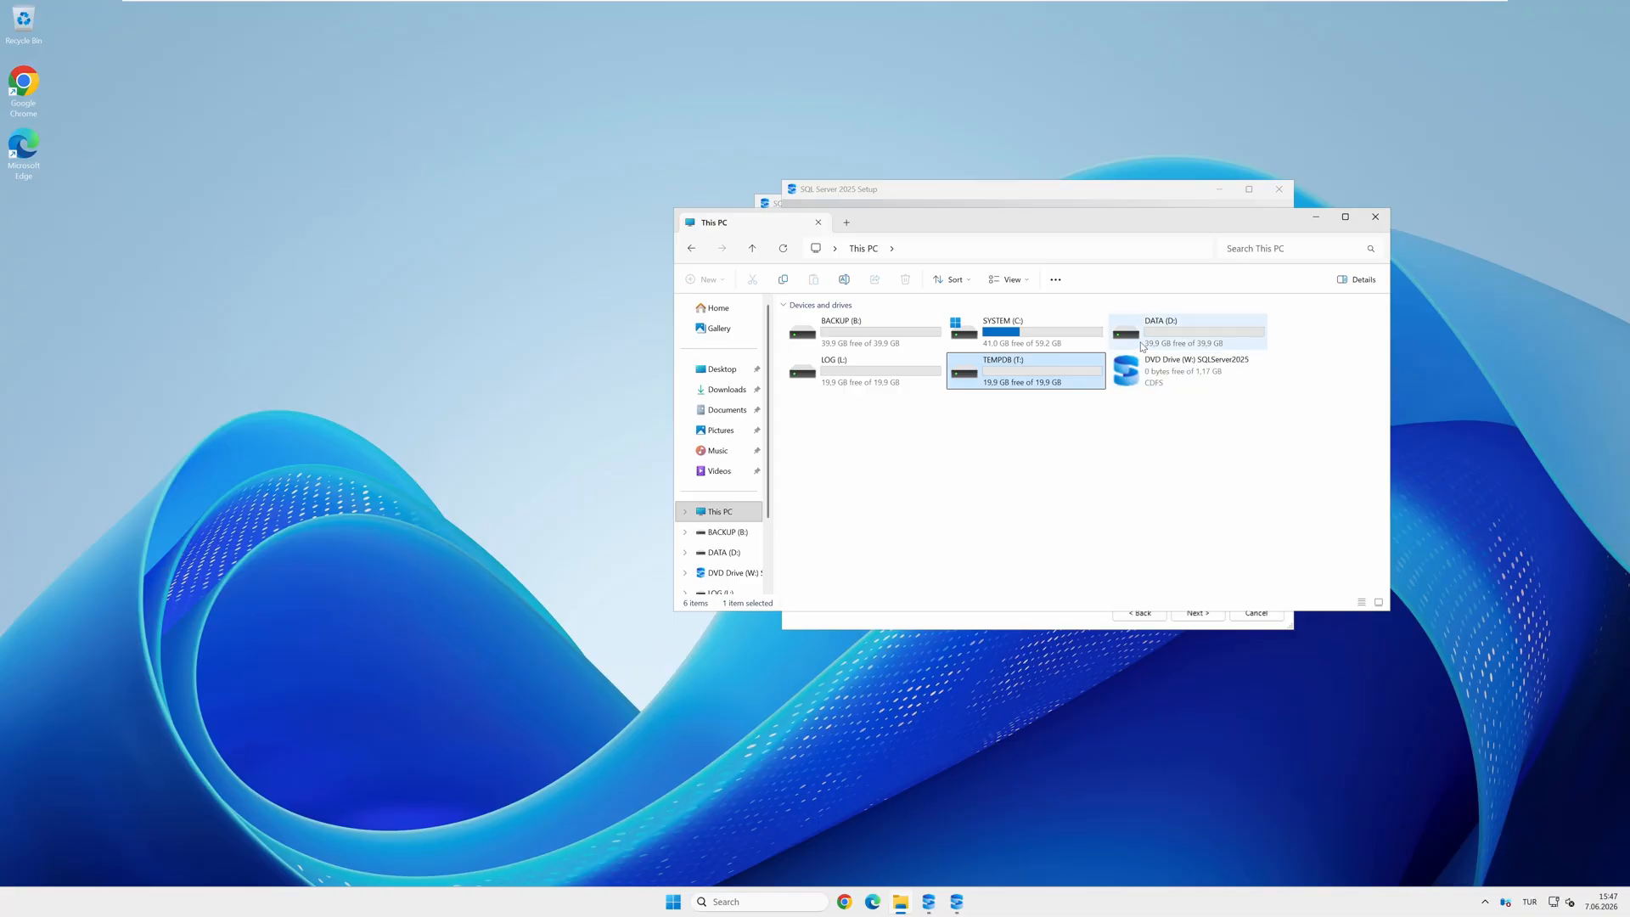
pyautogui.doubleClick(1210, 333)
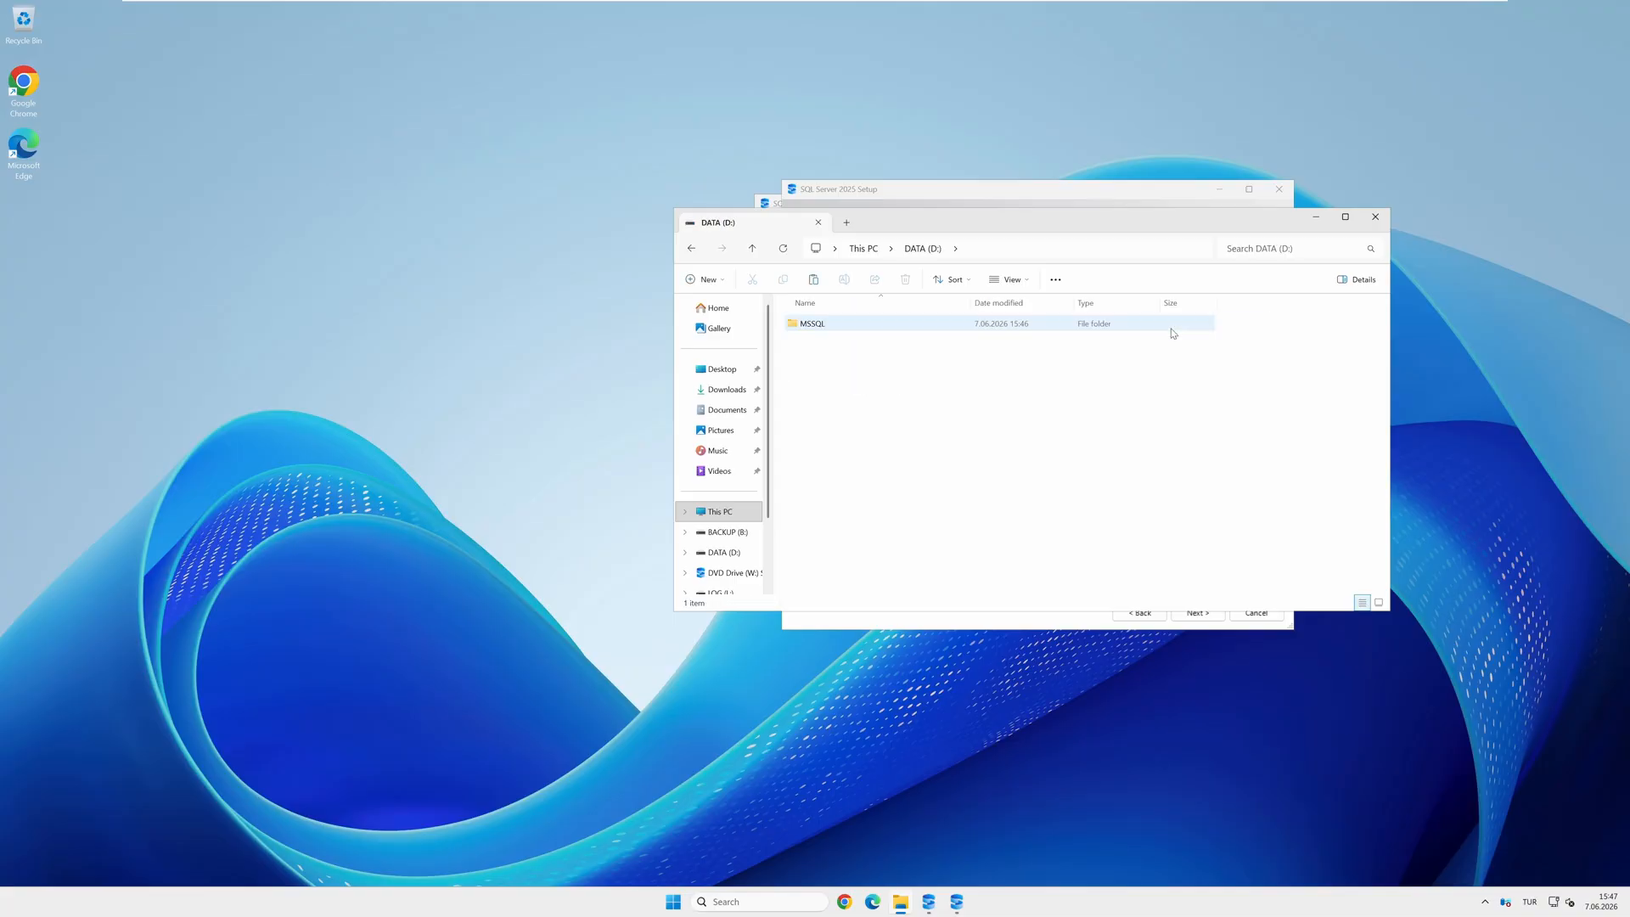
pyautogui.doubleClick(815, 324)
pyautogui.rightClick(869, 367)
pyautogui.moveTo(1003, 511)
pyautogui.click(1095, 506)
pyautogui.write('Data')
pyautogui.press('Return')
pyautogui.click(986, 455)
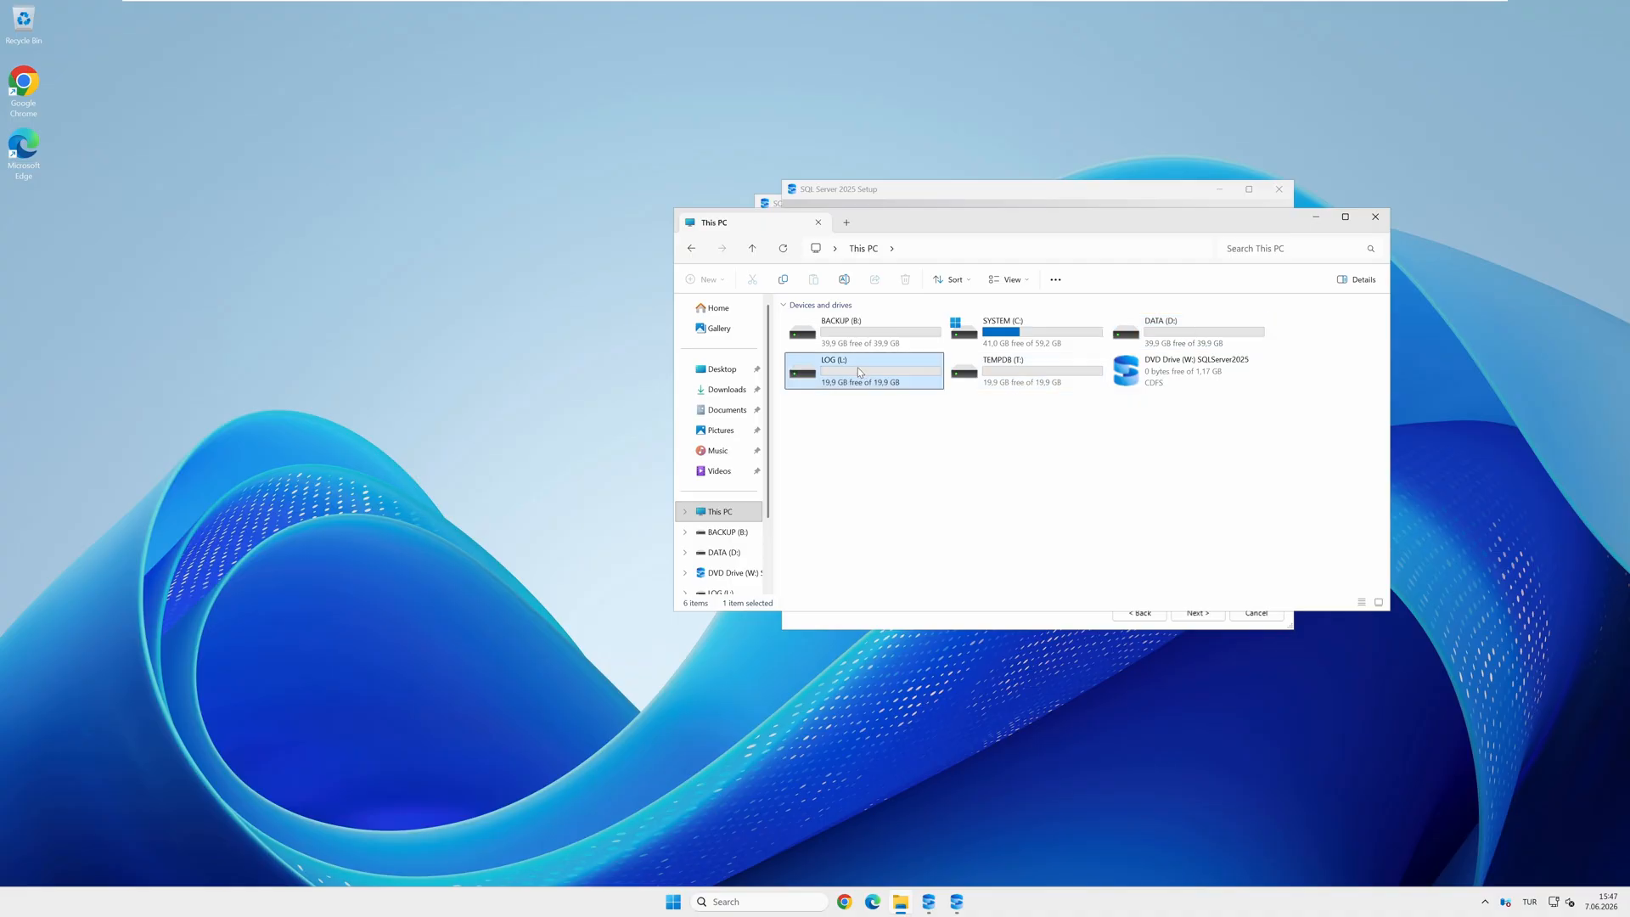
# Step: Create a folder named Log inside the MSSQL folder on the LOG (L:) drive
pyautogui.doubleClick(854, 370)
pyautogui.rightClick(854, 370)
pyautogui.doubleClick(809, 325)
pyautogui.rightClick(915, 429)
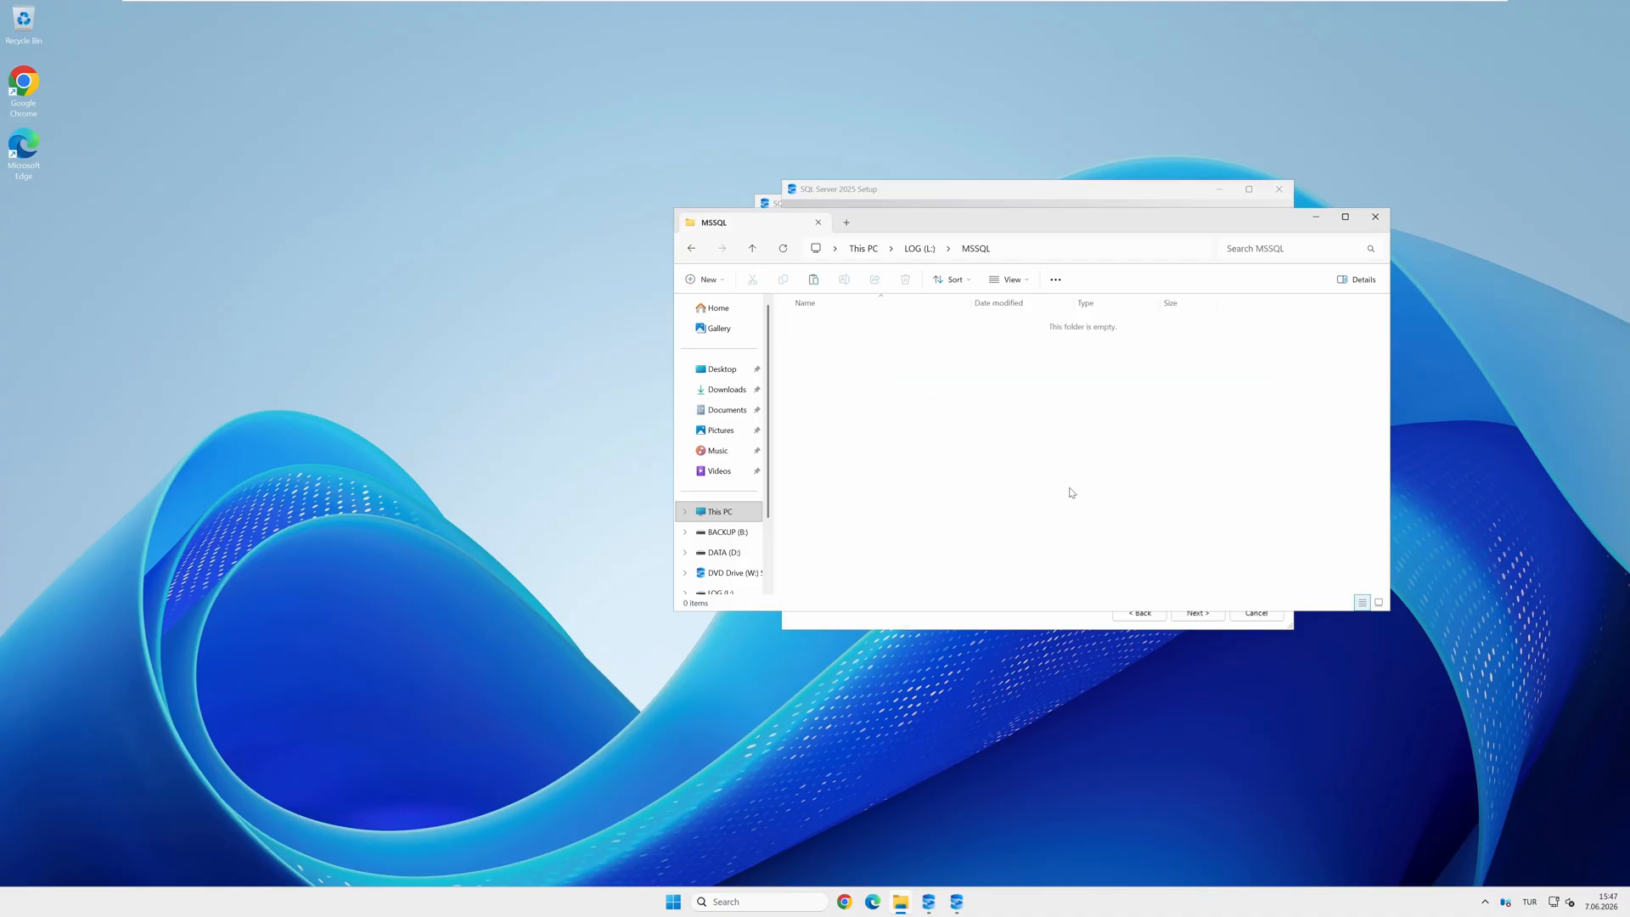
pyautogui.click(1151, 572)
pyautogui.write('Log')
pyautogui.press('Return')
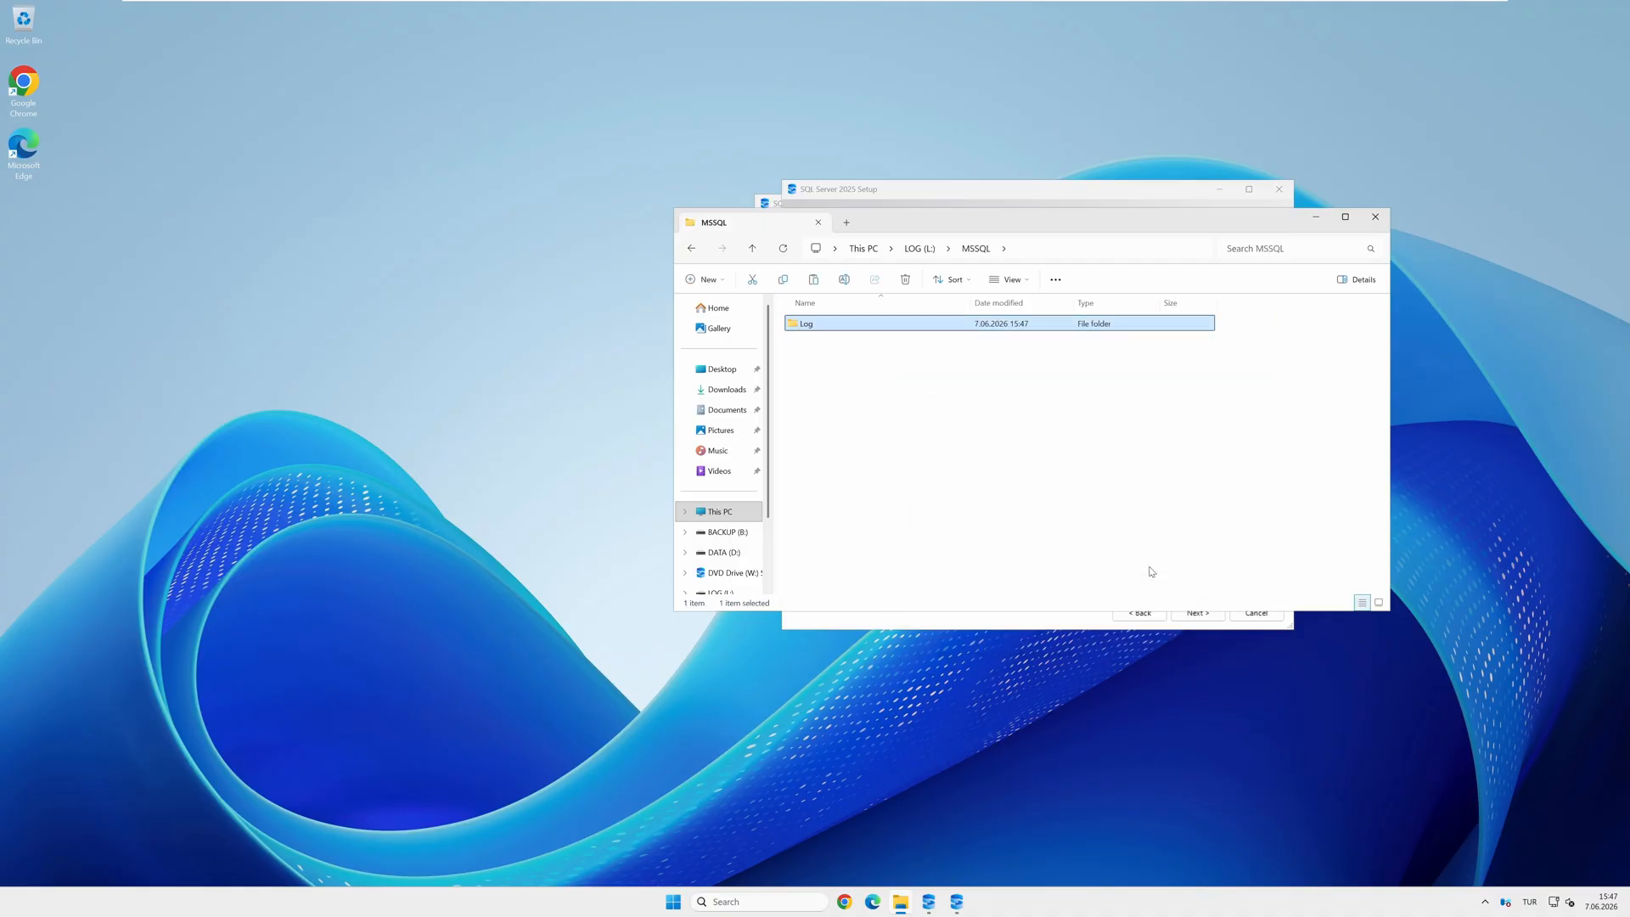
pyautogui.click(951, 361)
# Step: Create a folder named Backup inside the MSSQL folder on the BACKUP (B:) drive
pyautogui.click(863, 248)
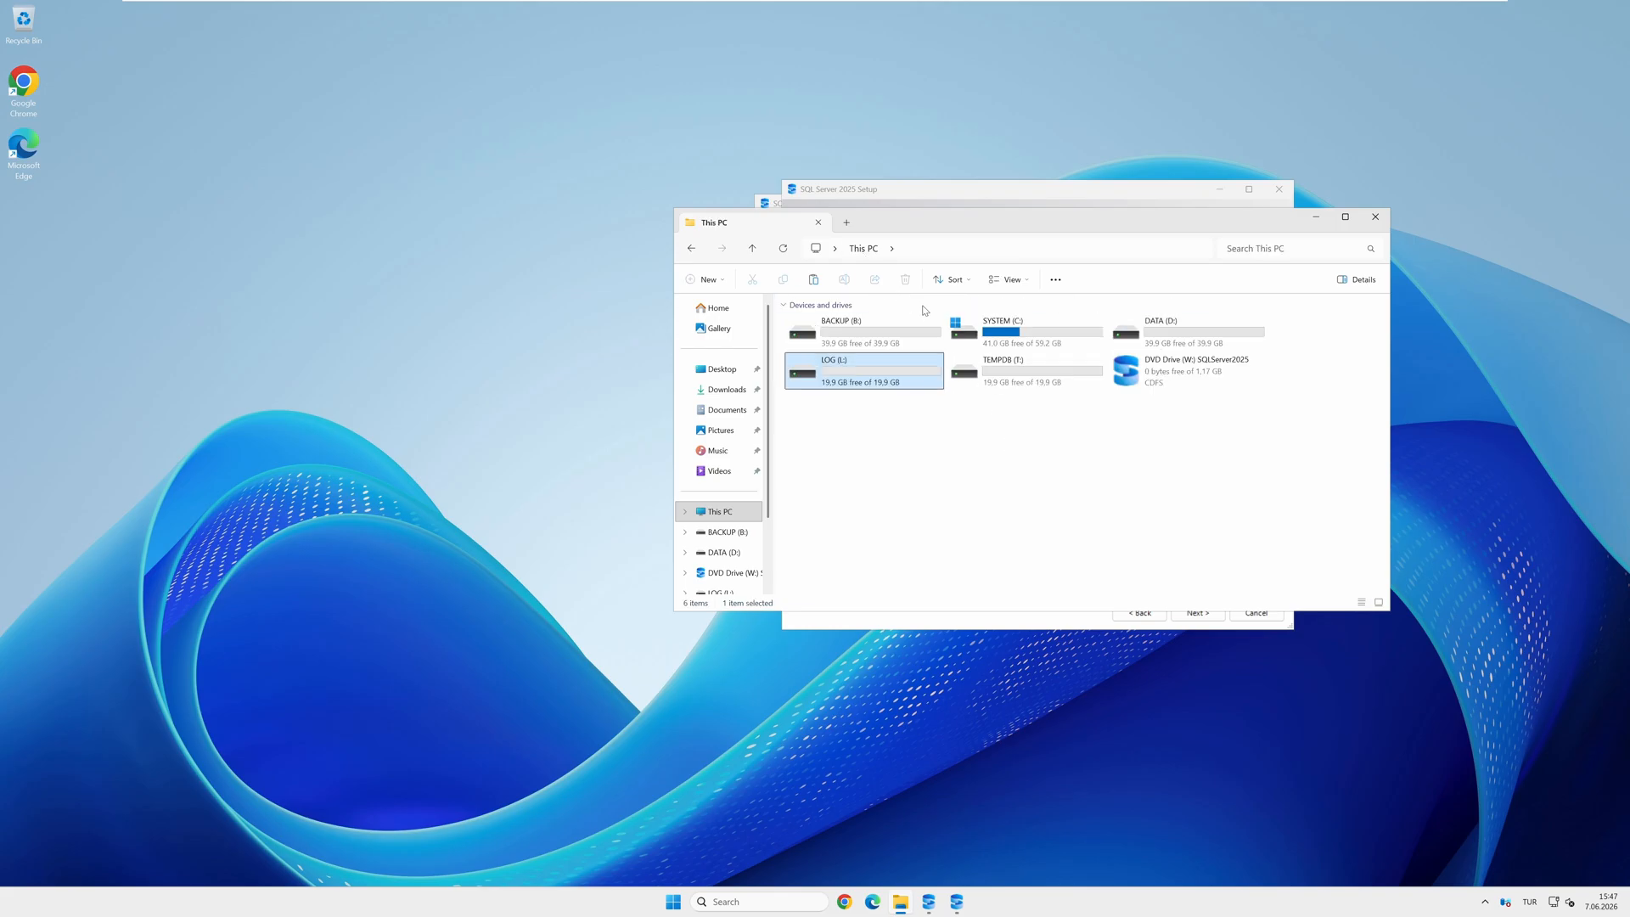
pyautogui.doubleClick(875, 339)
pyautogui.rightClick(911, 389)
pyautogui.doubleClick(817, 323)
pyautogui.rightClick(893, 395)
pyautogui.moveTo(1001, 532)
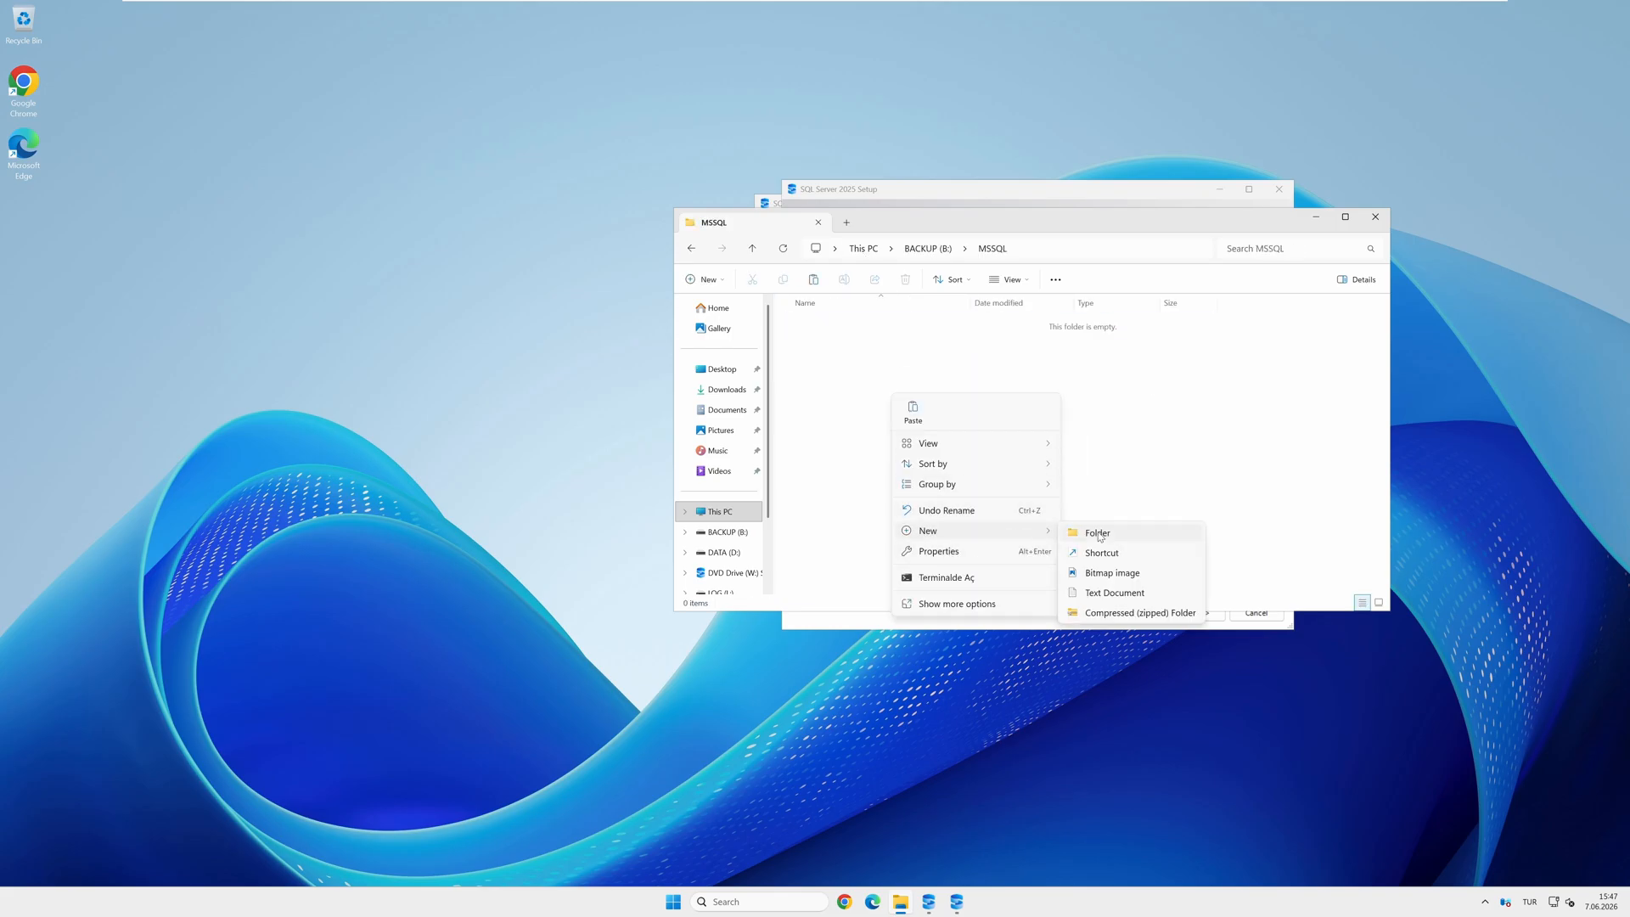
pyautogui.click(1101, 540)
pyautogui.write('Backup')
pyautogui.press('Return')
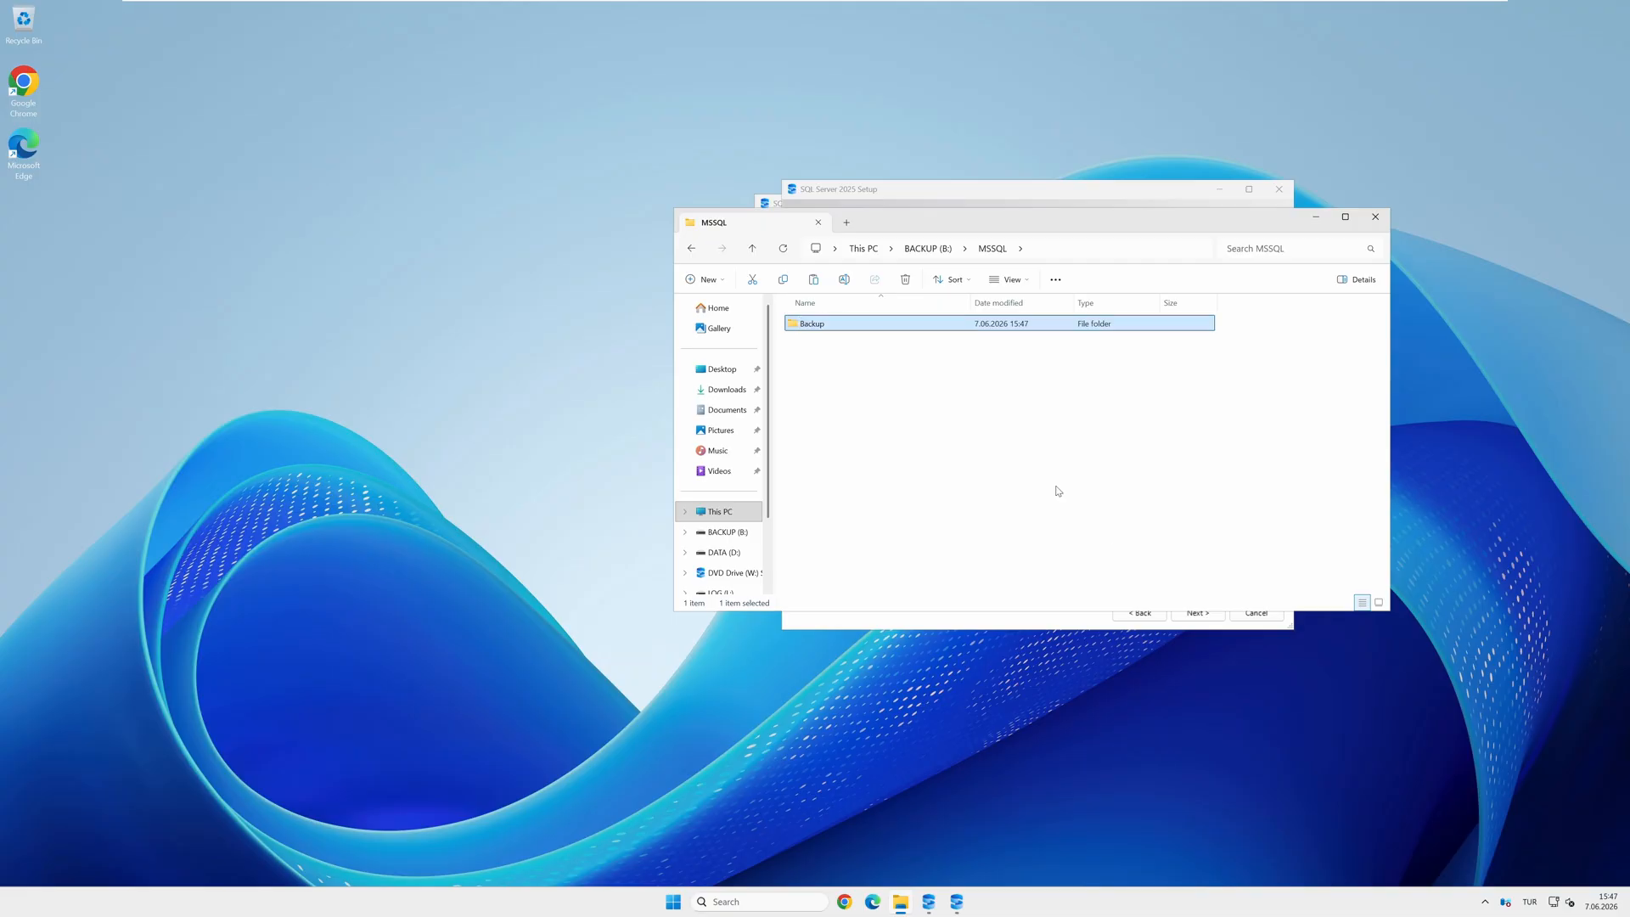
pyautogui.click(1058, 491)
# Step: Create a folder named TempDB inside the MSSQL folder on the TEMPDB (T:) drive and return to the drive overview
pyautogui.click(871, 250)
pyautogui.click(1023, 378)
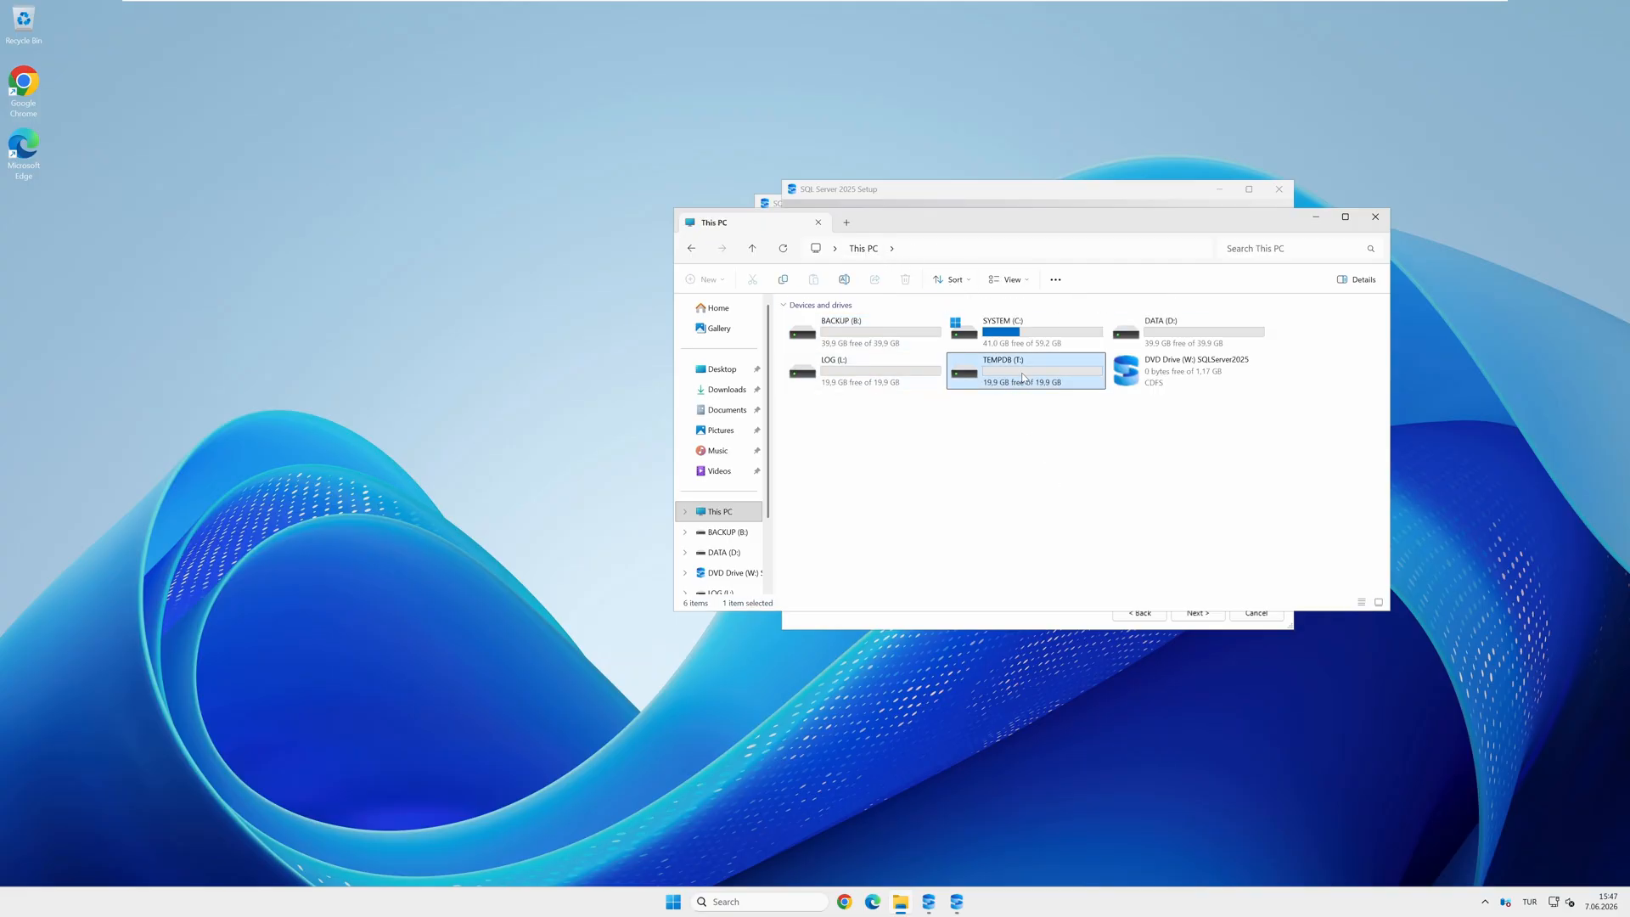
pyautogui.doubleClick(1023, 378)
pyautogui.doubleClick(813, 324)
pyautogui.rightClick(871, 384)
pyautogui.moveTo(959, 520)
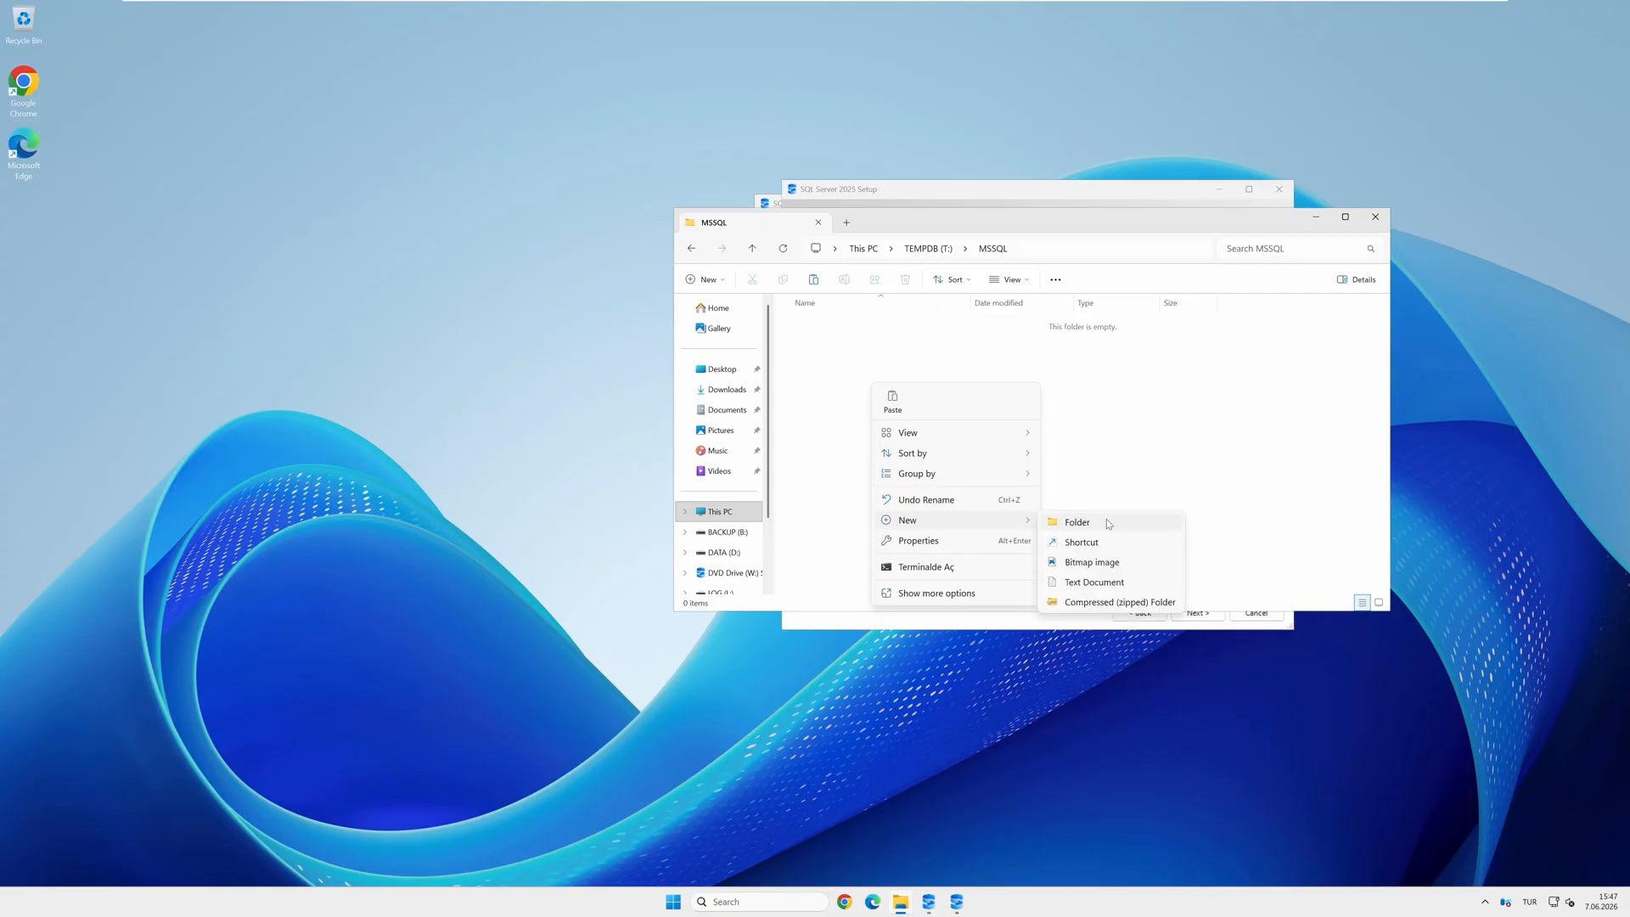
pyautogui.click(1077, 522)
pyautogui.write('TempD')
pyautogui.press('Return')
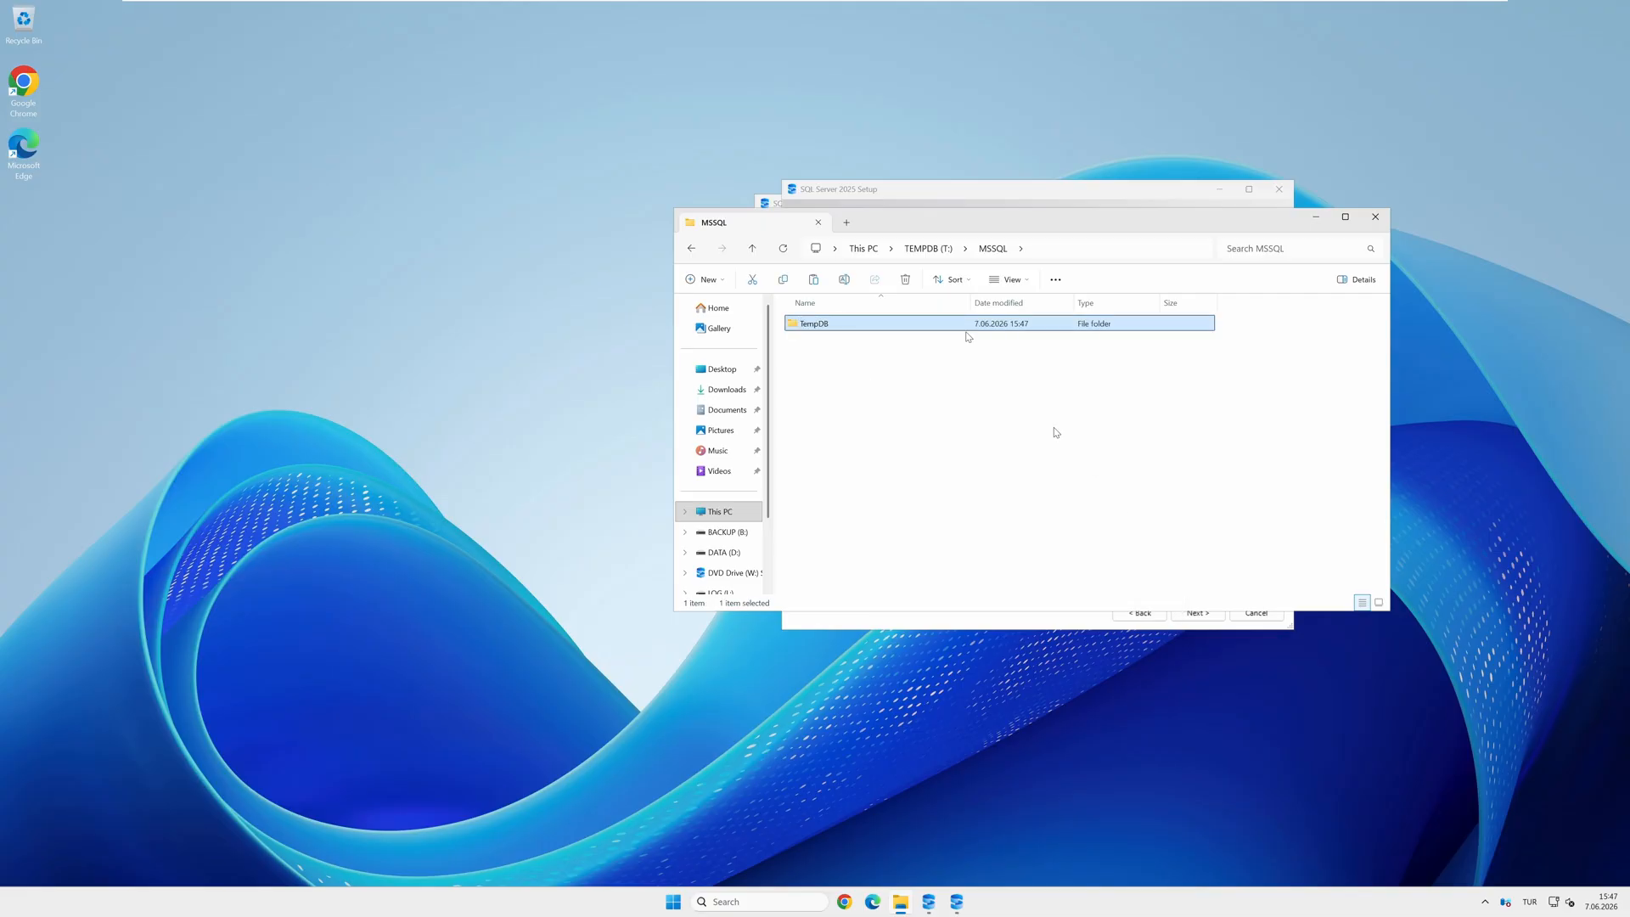
pyautogui.hotkey('alt', 'Up')
pyautogui.hotkey('alt', 'Up')
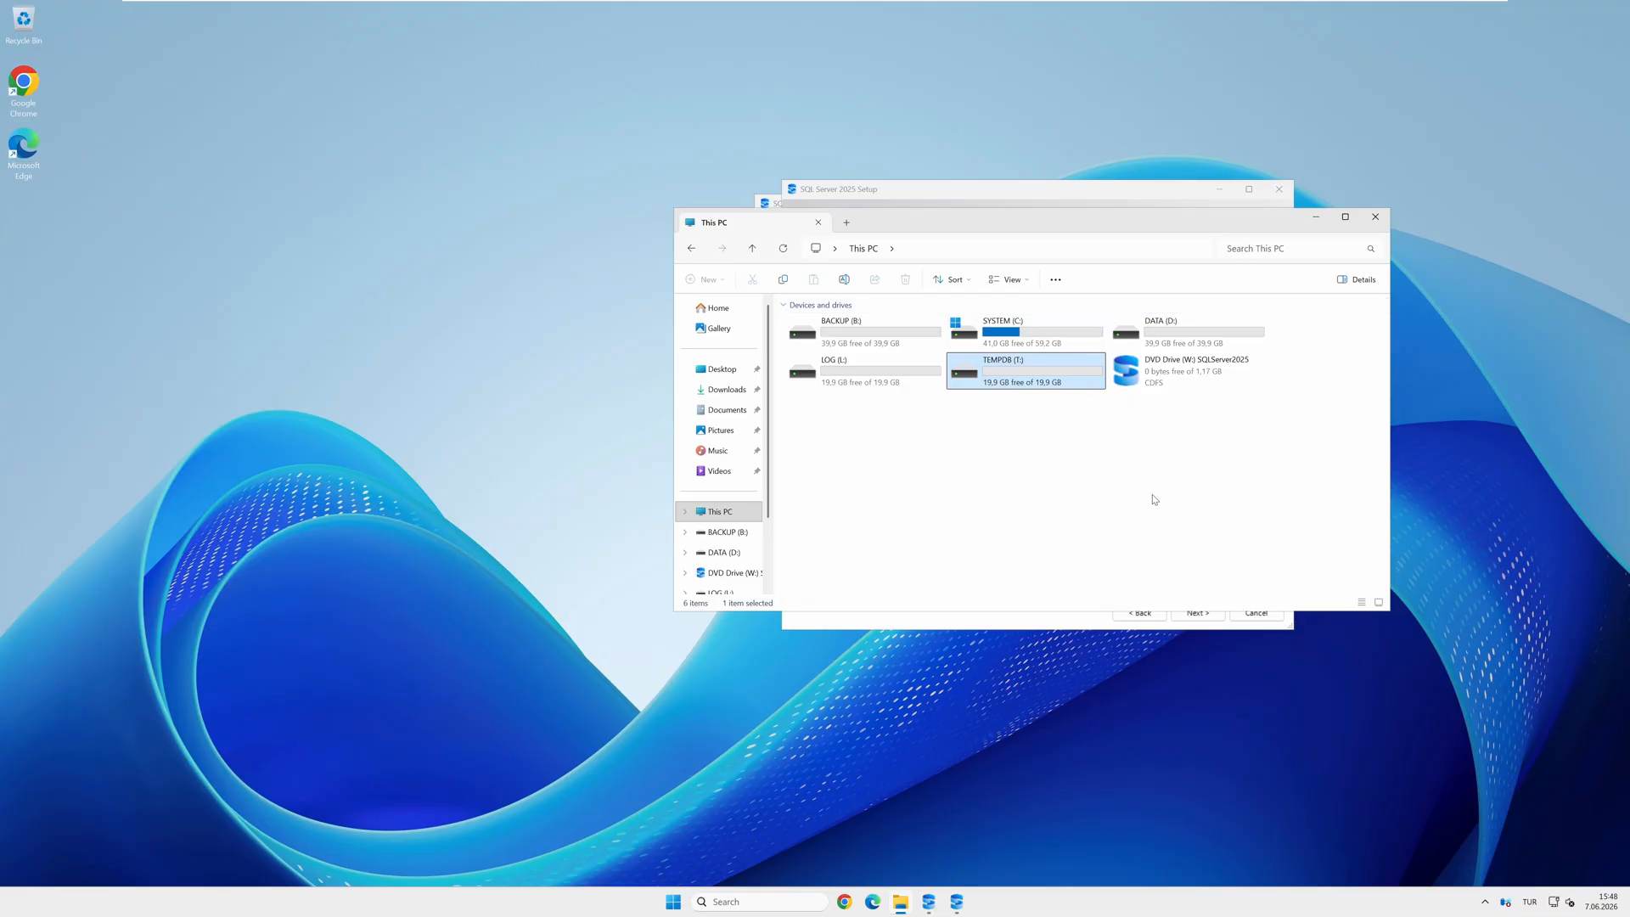
# Step: Return to SQL Server Setup and set the data root directory to the D:\MSSQL folder
pyautogui.click(1051, 201)
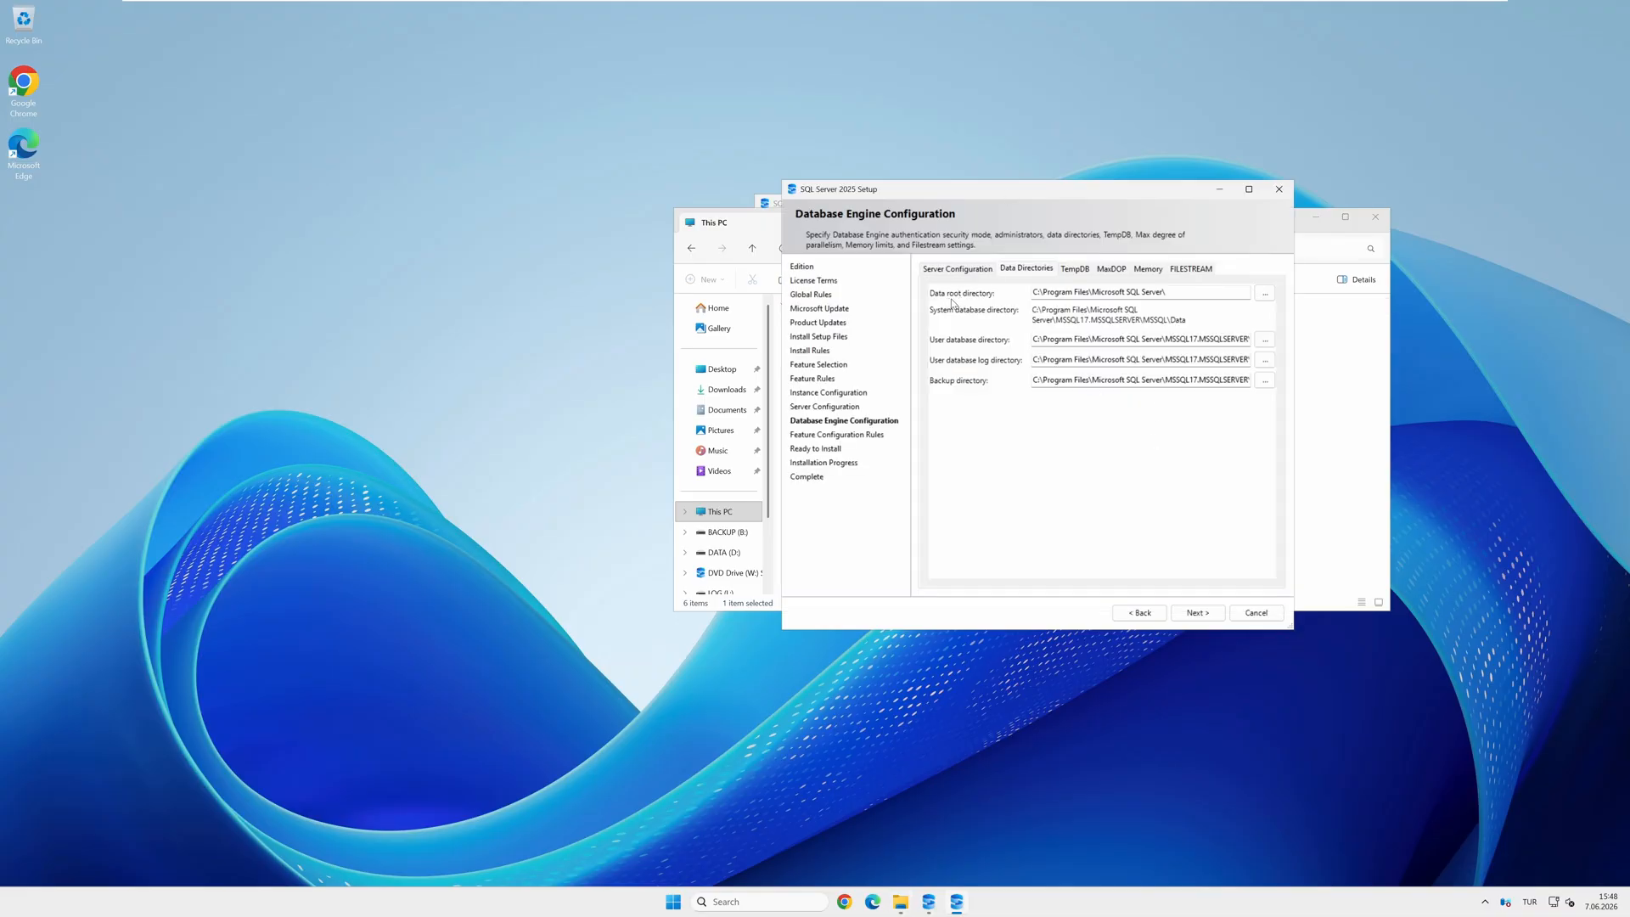
pyautogui.click(1265, 293)
pyautogui.moveTo(845, 354); pyautogui.dragTo(997, 278)
pyautogui.doubleClick(932, 479)
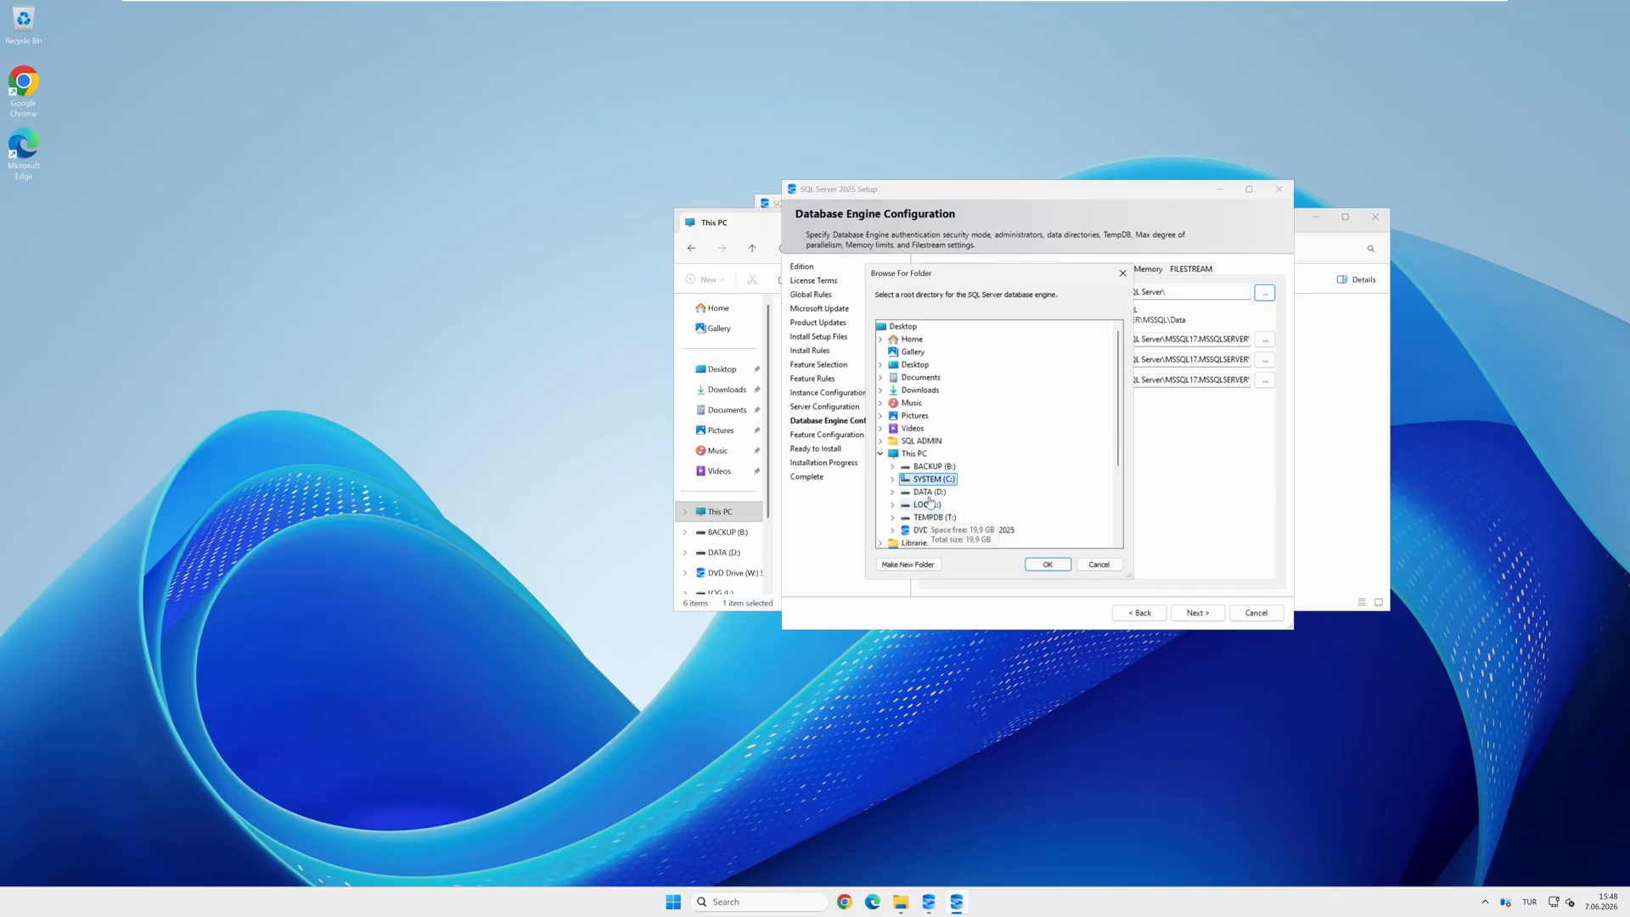
pyautogui.doubleClick(930, 491)
pyautogui.doubleClick(937, 504)
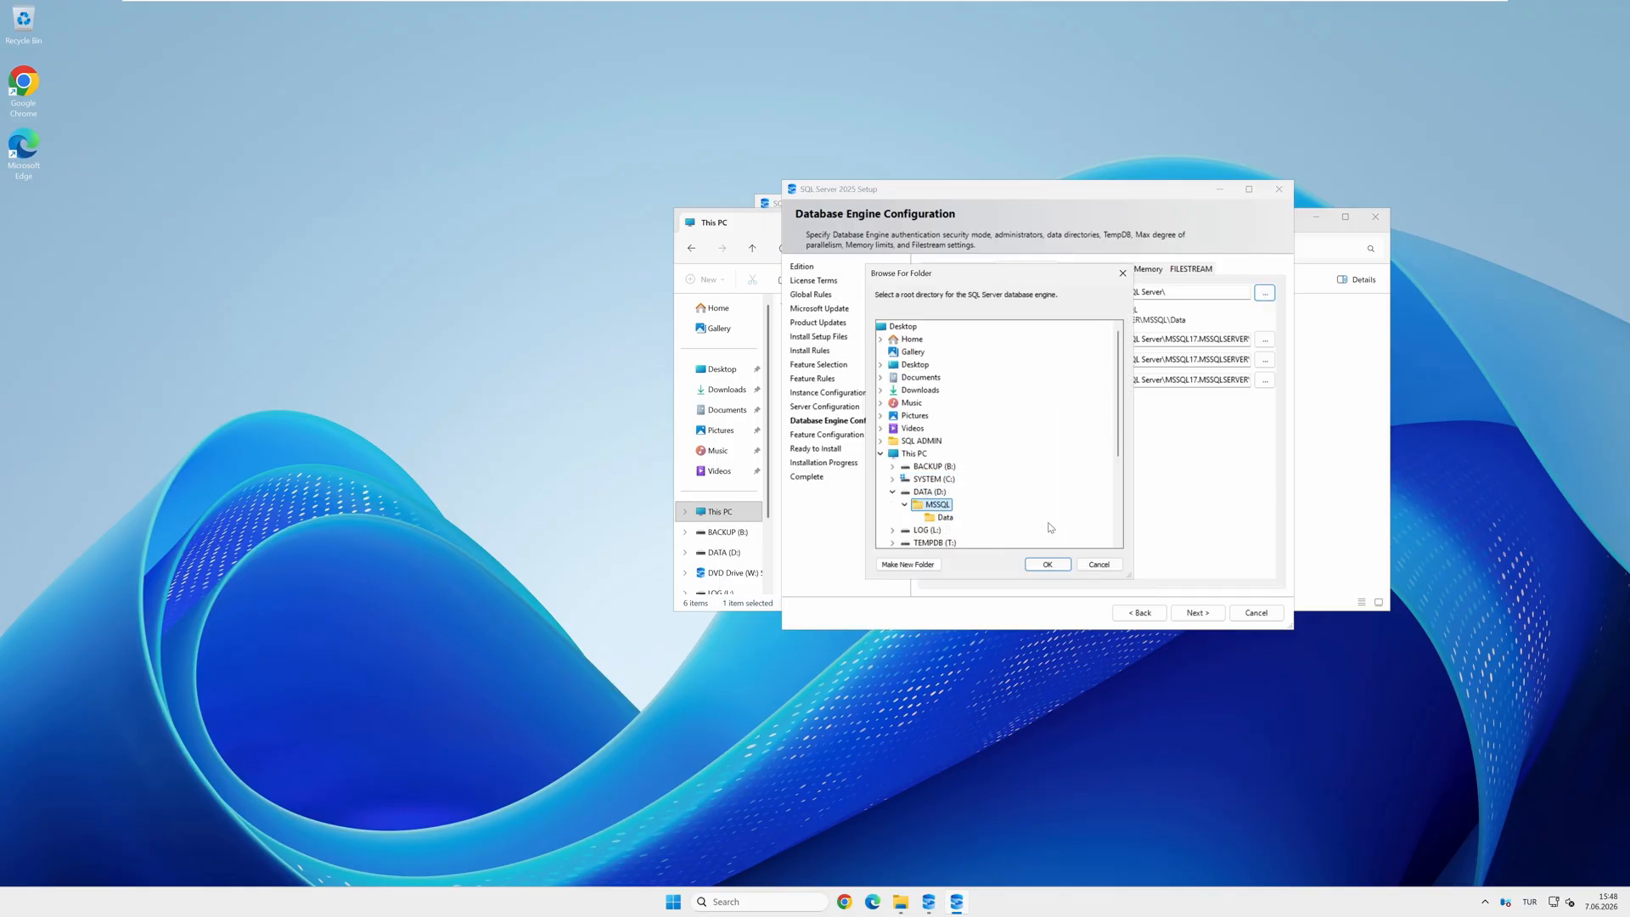
pyautogui.click(1049, 566)
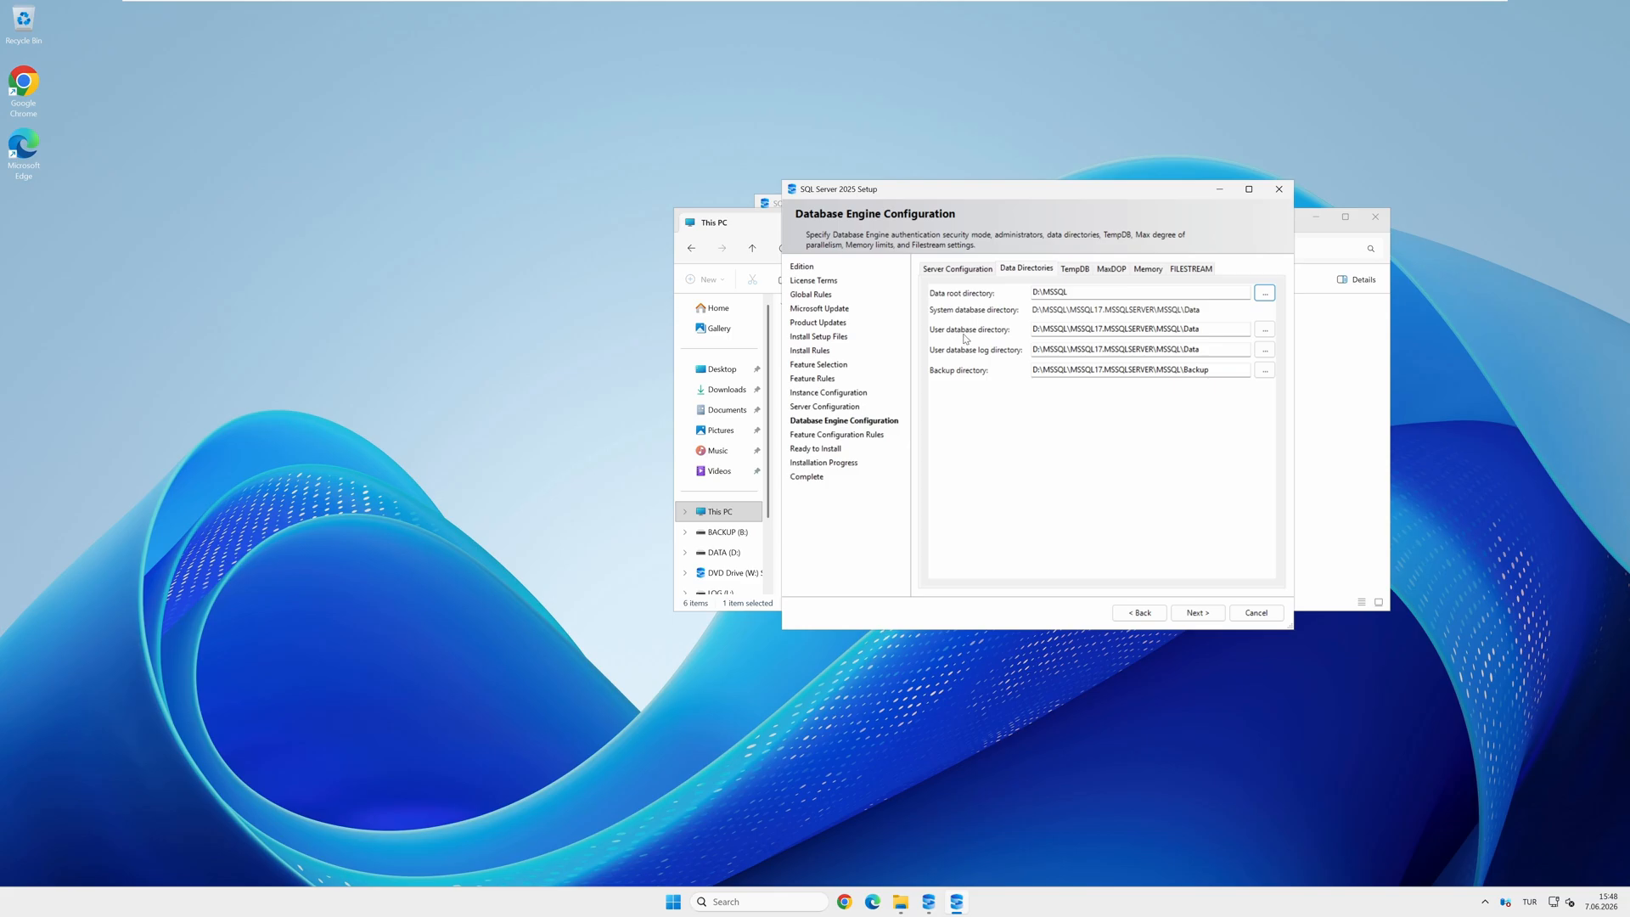
# Step: Set the user database directory to the Data folder at D:\MSSQL\Data
pyautogui.click(1264, 330)
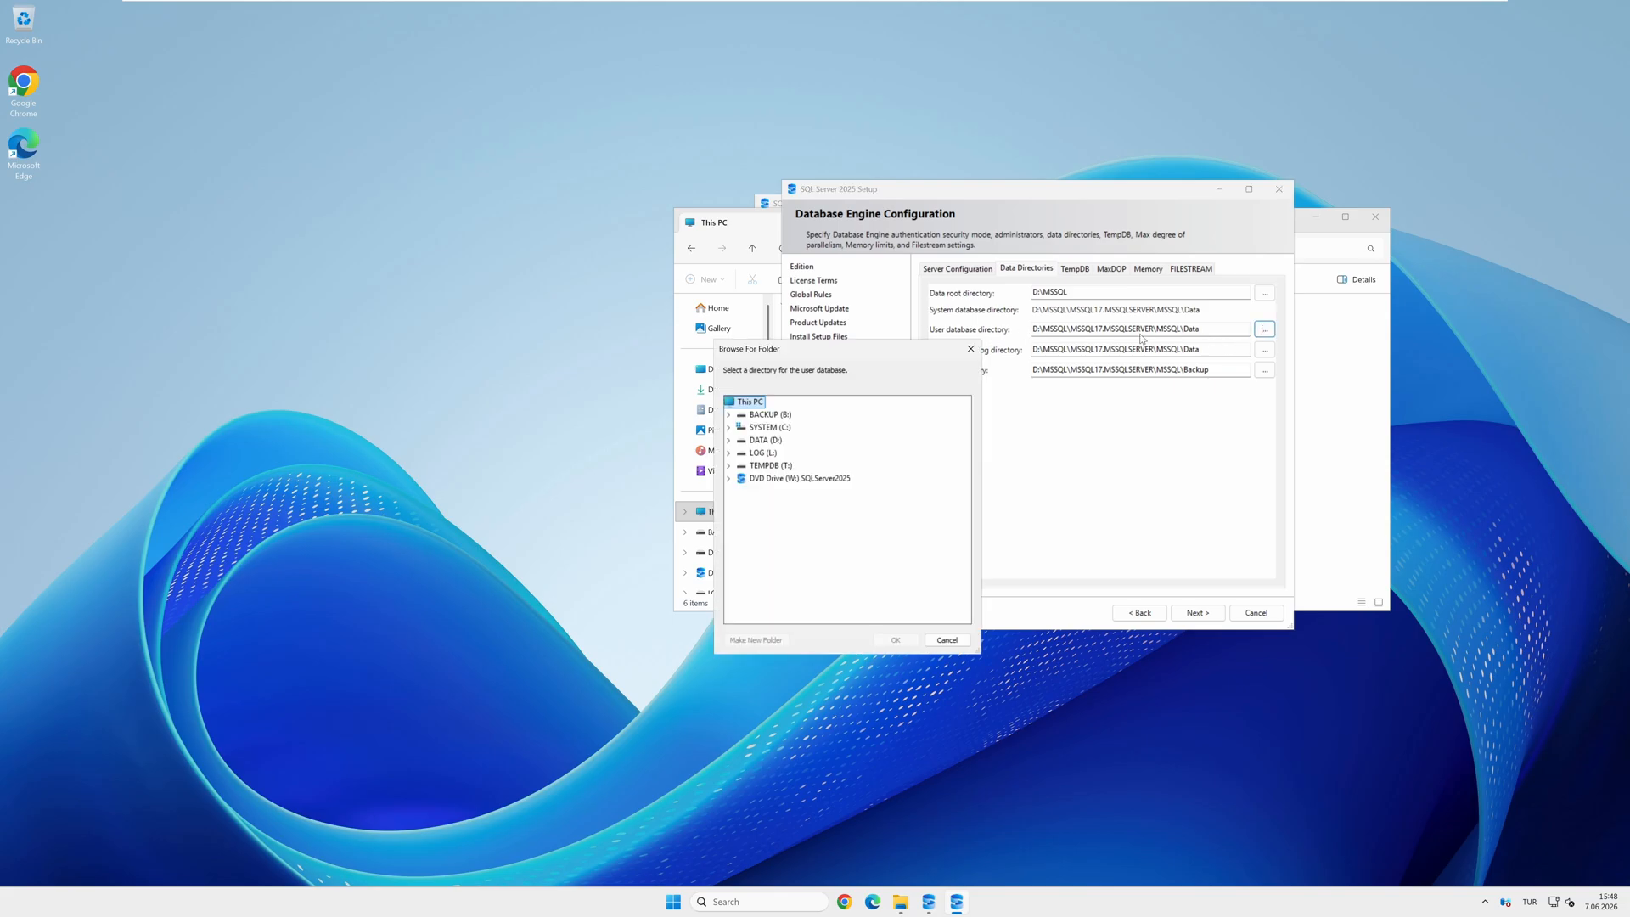
pyautogui.doubleClick(764, 439)
pyautogui.click(781, 465)
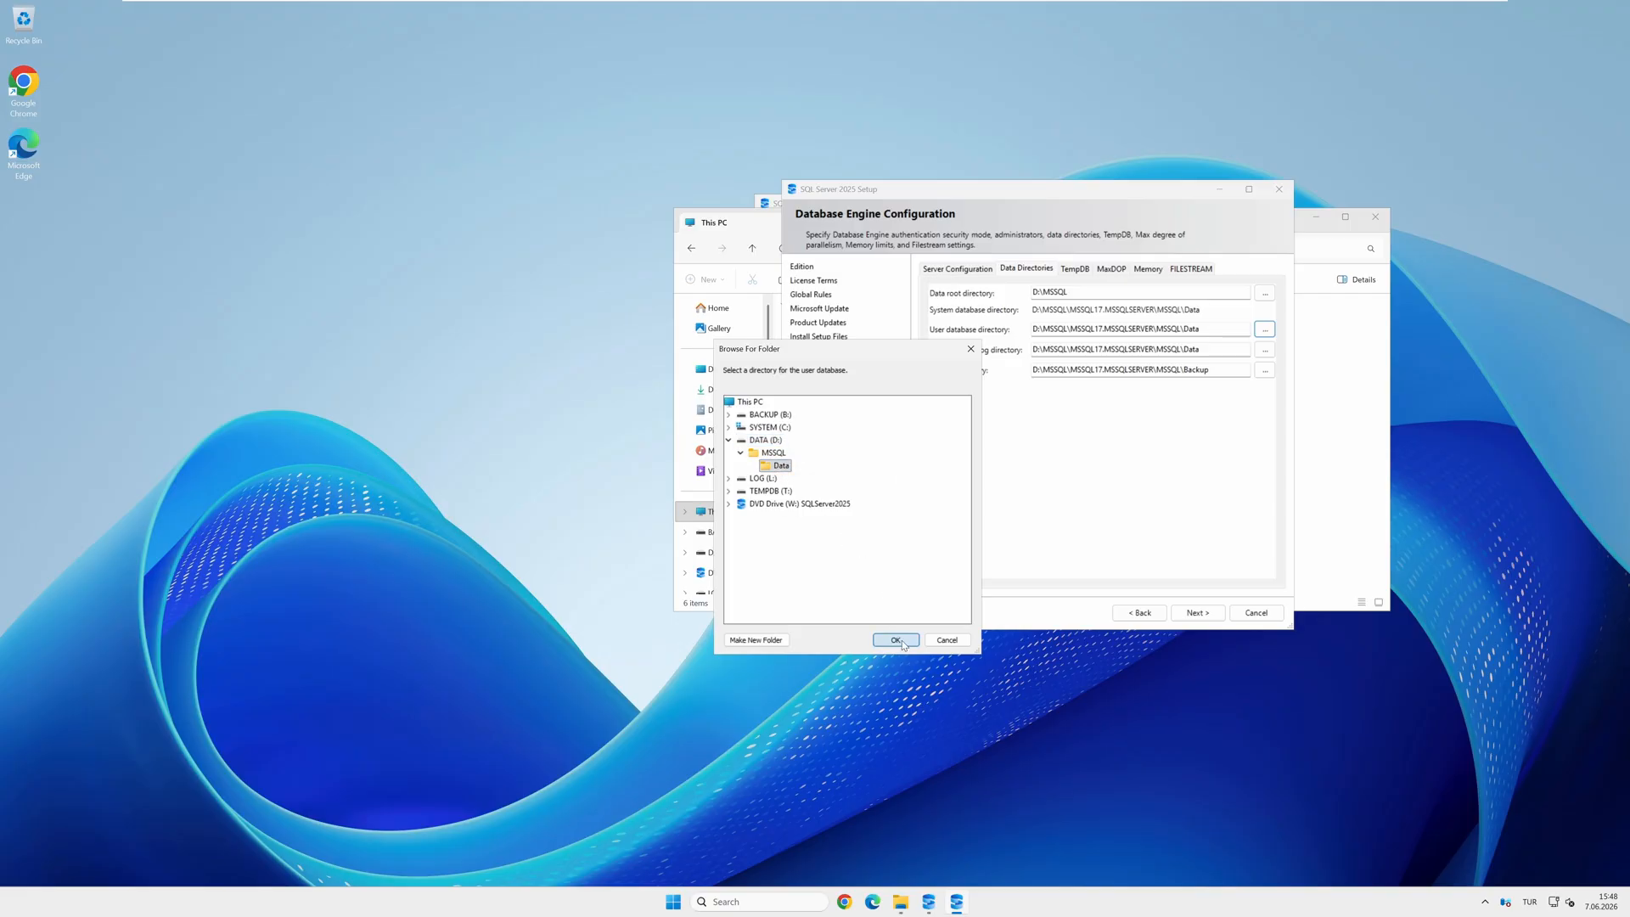
pyautogui.click(895, 639)
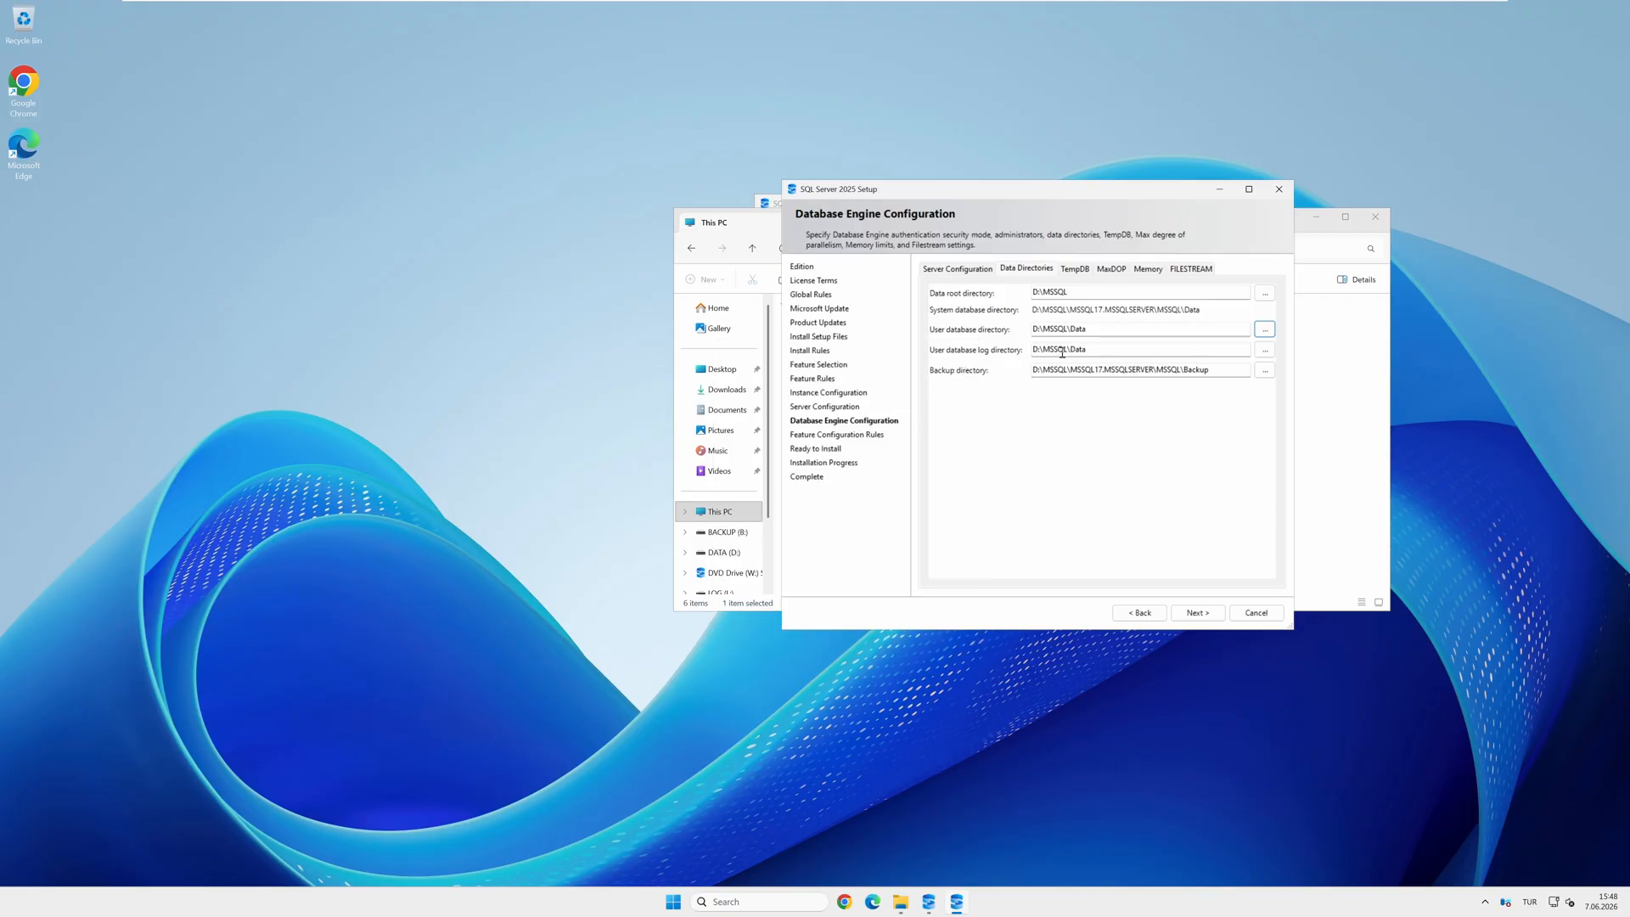
# Step: Set the user database log directory to L:\MSSQL\Log and the backup directory to B:\MSSQL\Backup
pyautogui.click(1264, 349)
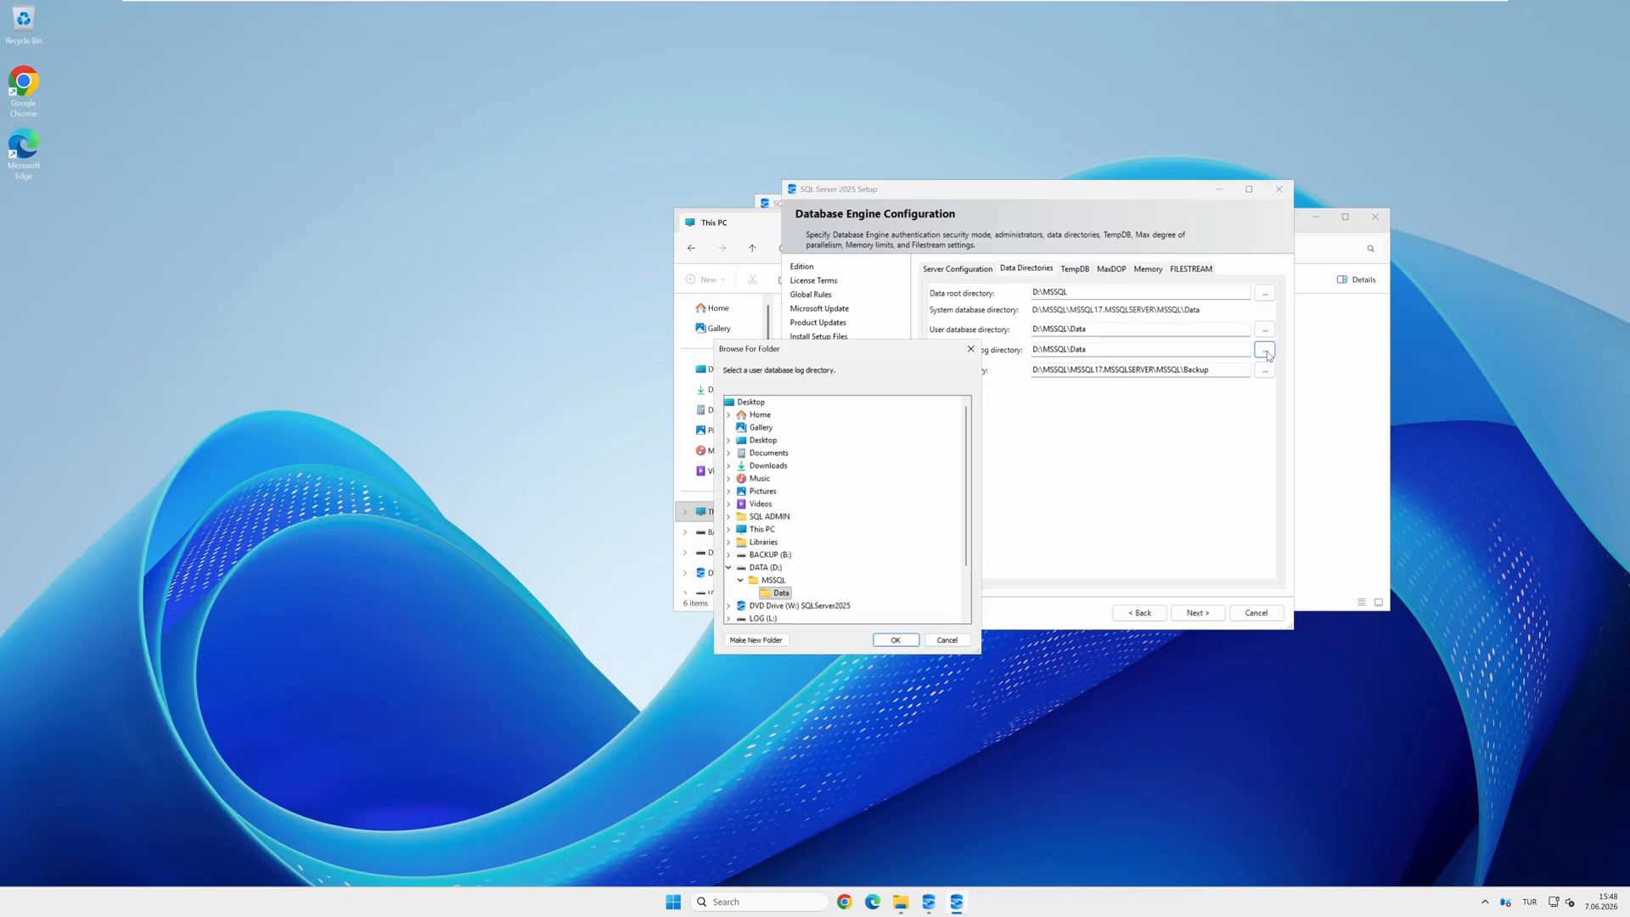
pyautogui.moveTo(868, 354); pyautogui.dragTo(942, 258)
pyautogui.scroll(-2, 832, 476)
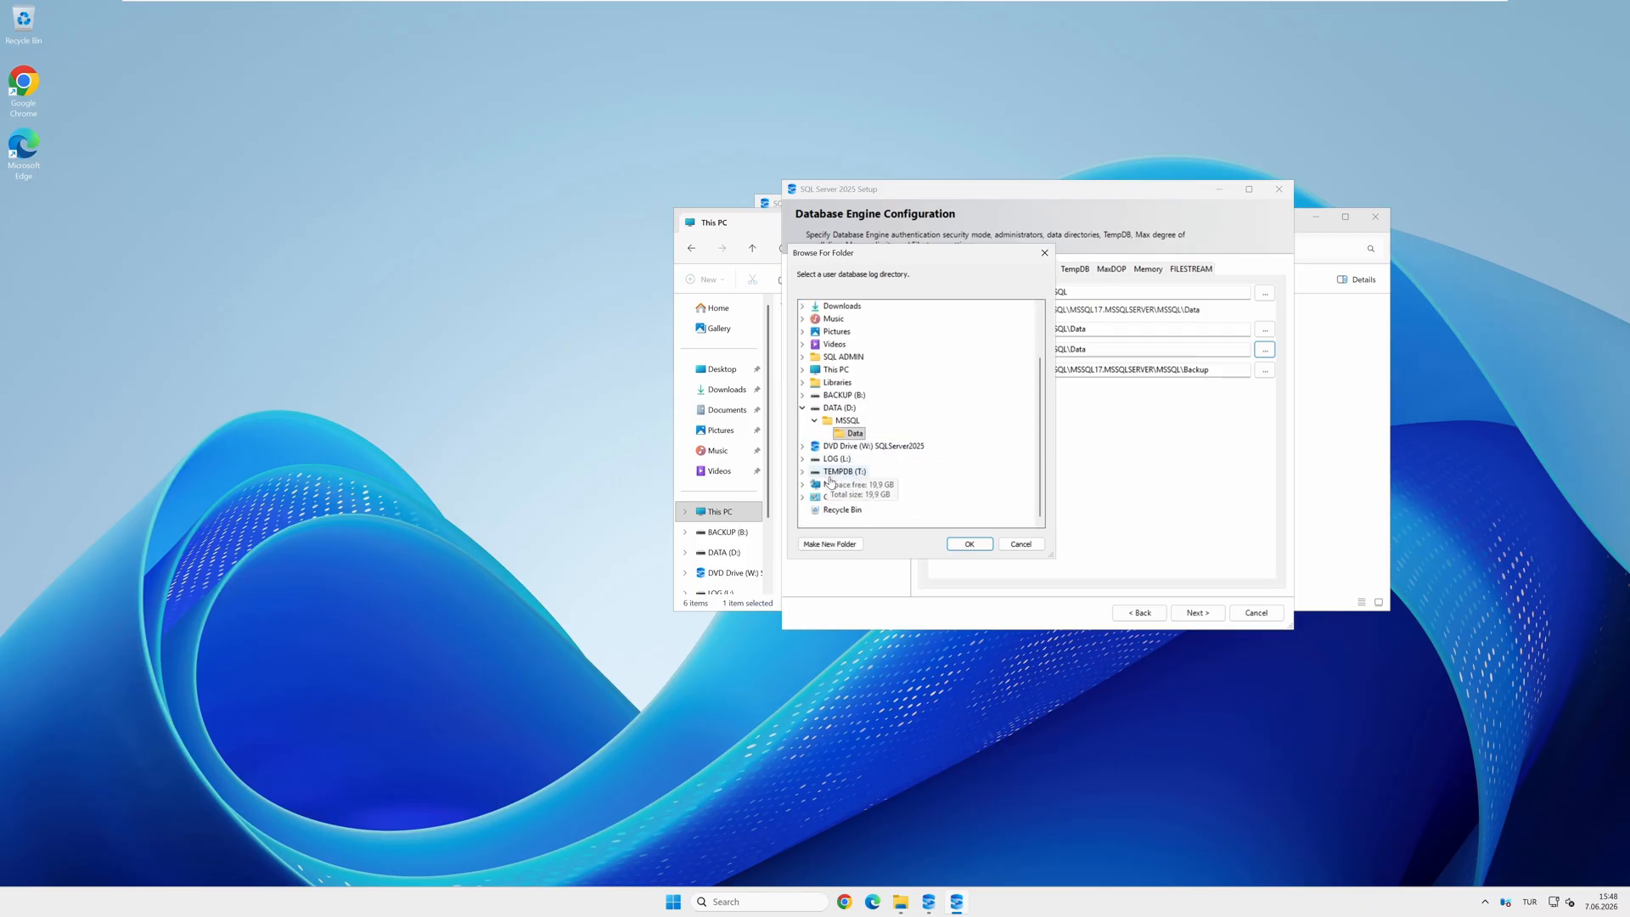
pyautogui.click(802, 459)
pyautogui.click(814, 471)
pyautogui.click(852, 484)
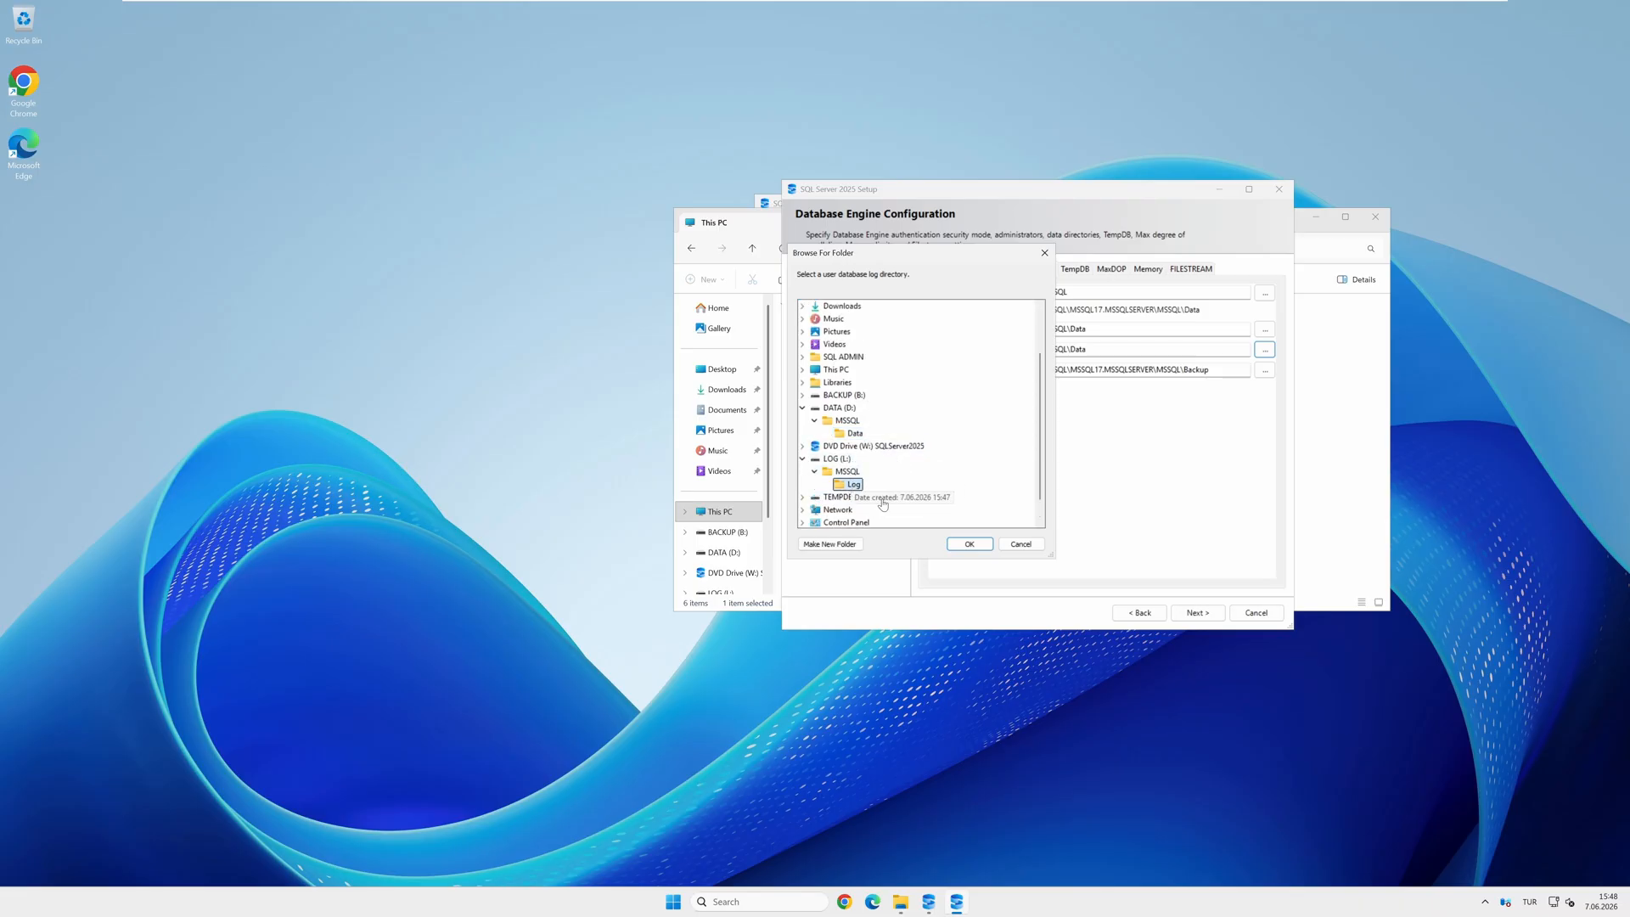
pyautogui.click(970, 544)
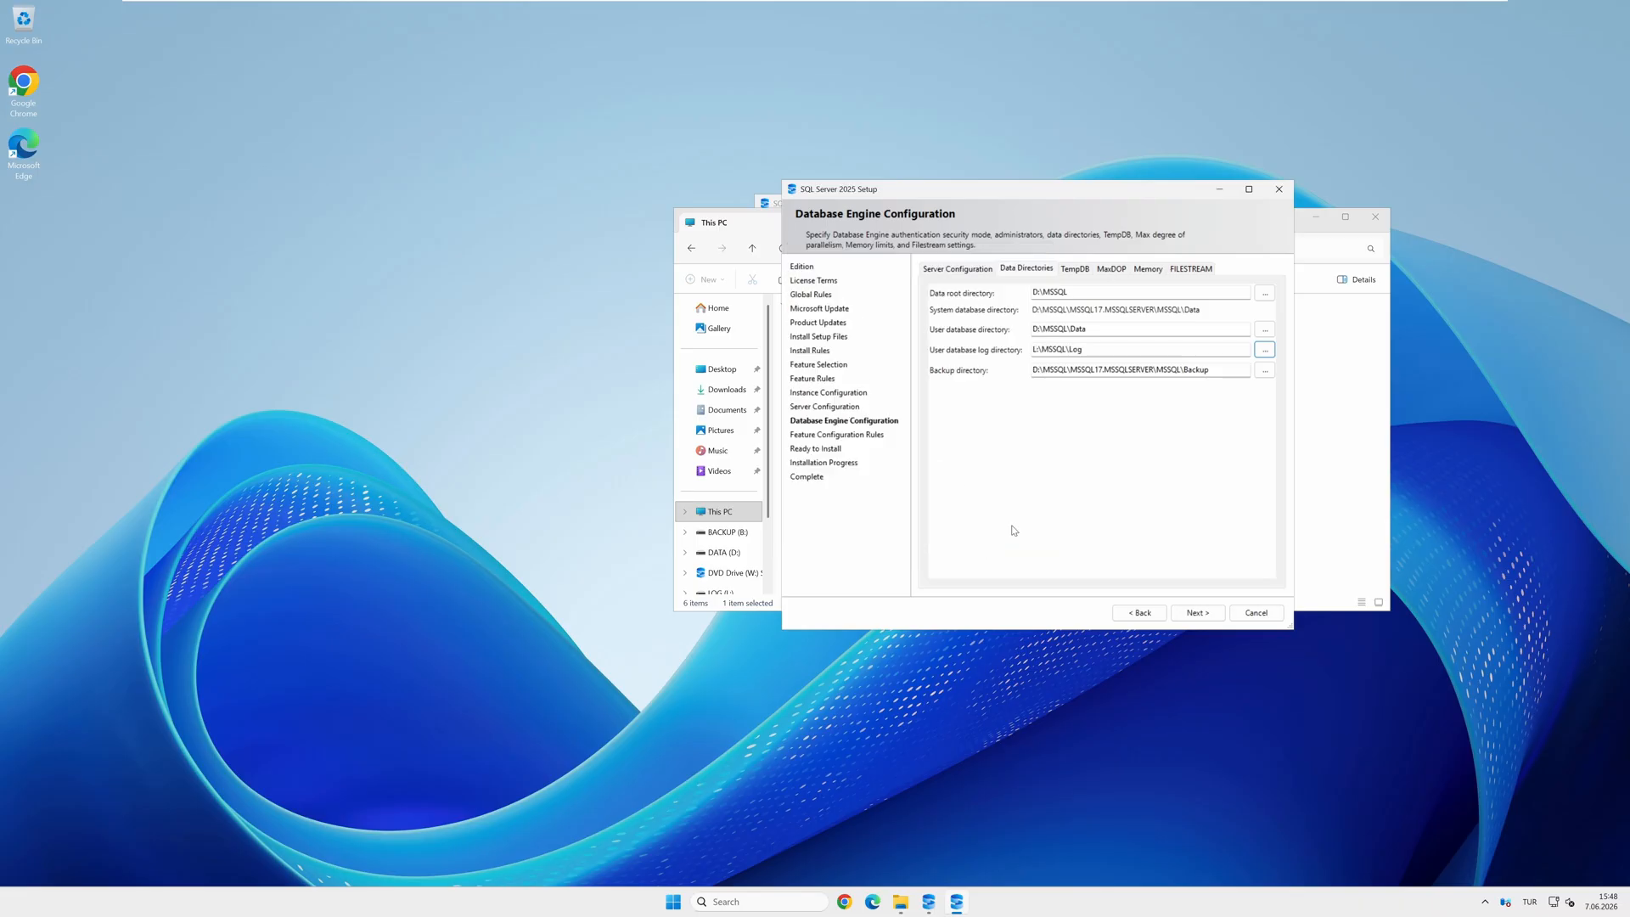
pyautogui.click(1264, 371)
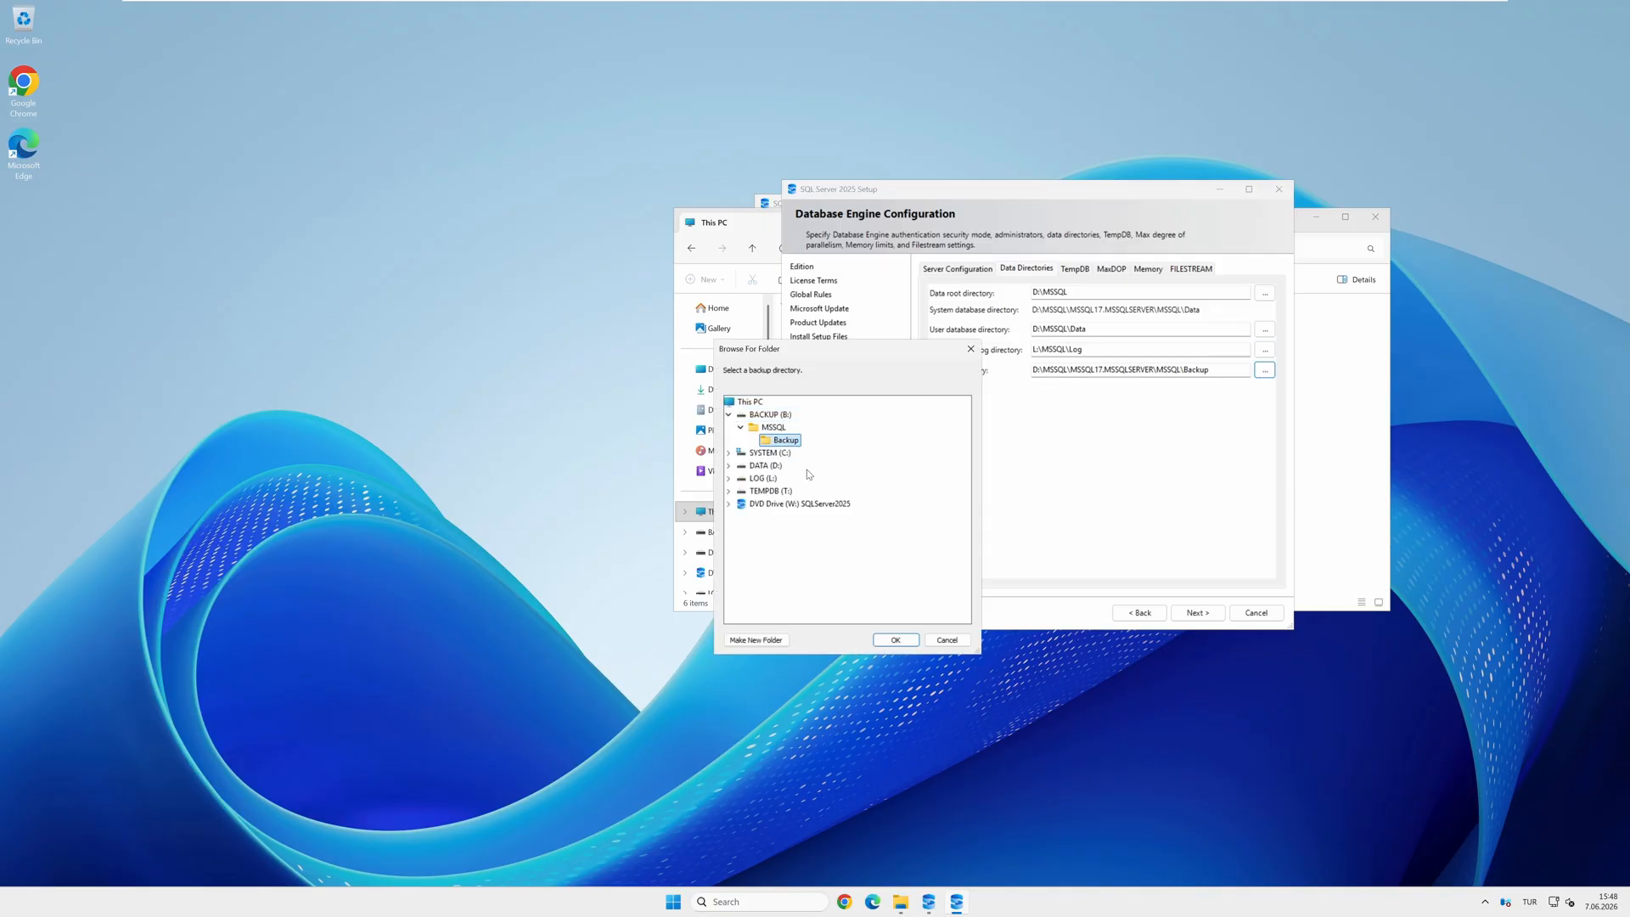
pyautogui.click(895, 641)
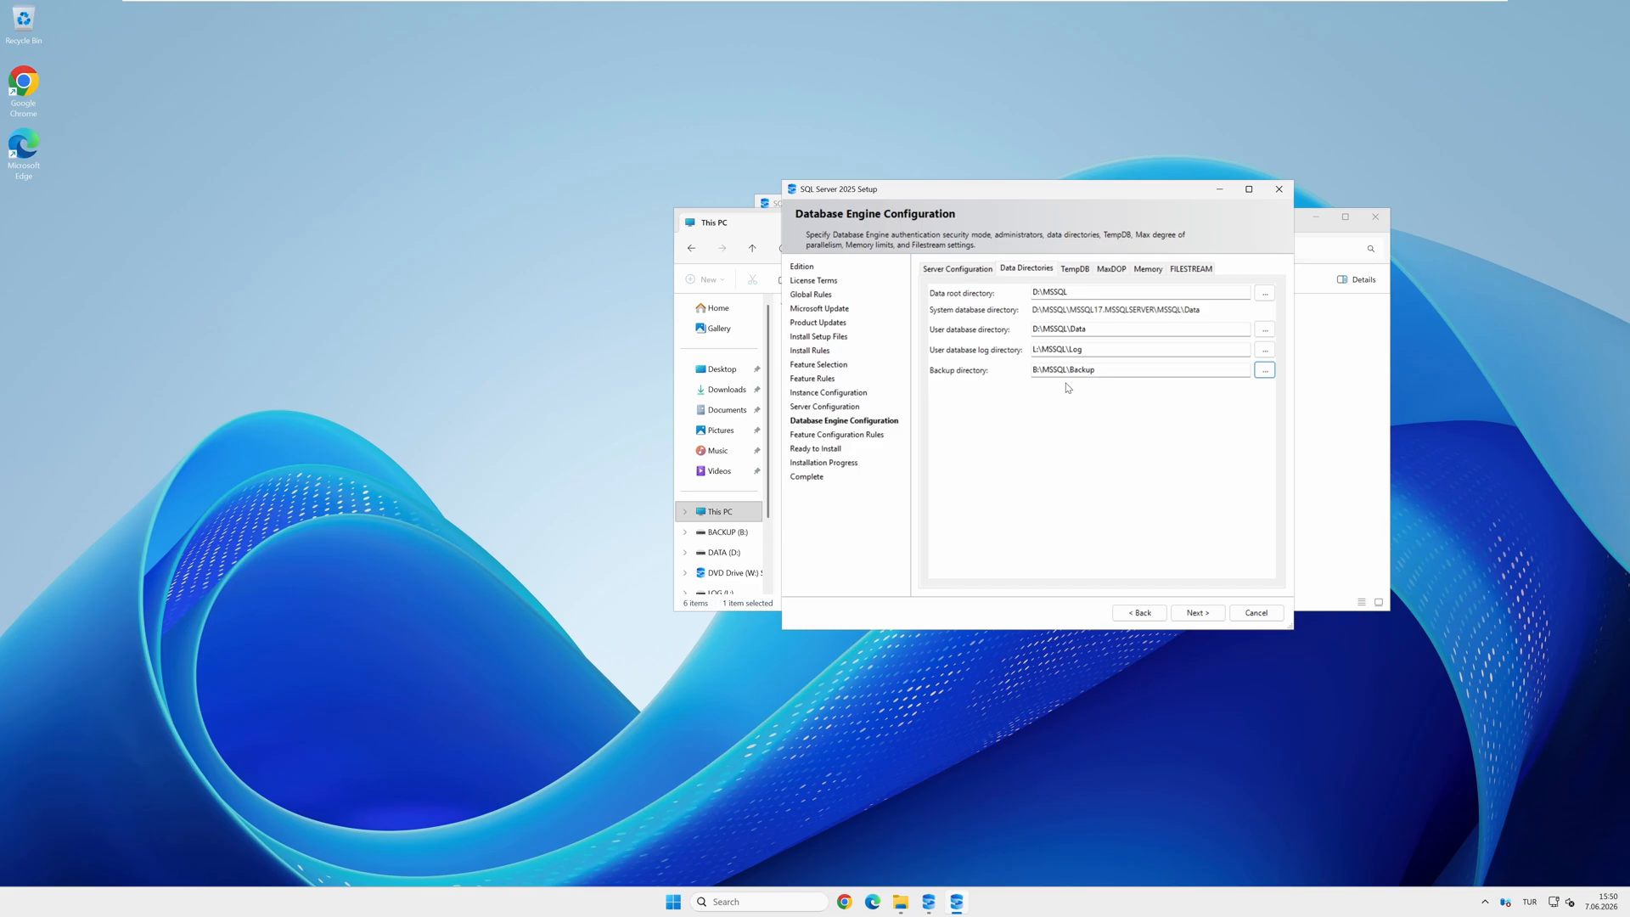
# Step: Set the TempDB data files to an initial size of 512 MB and an autogrowth of 256 MB
pyautogui.click(1074, 269)
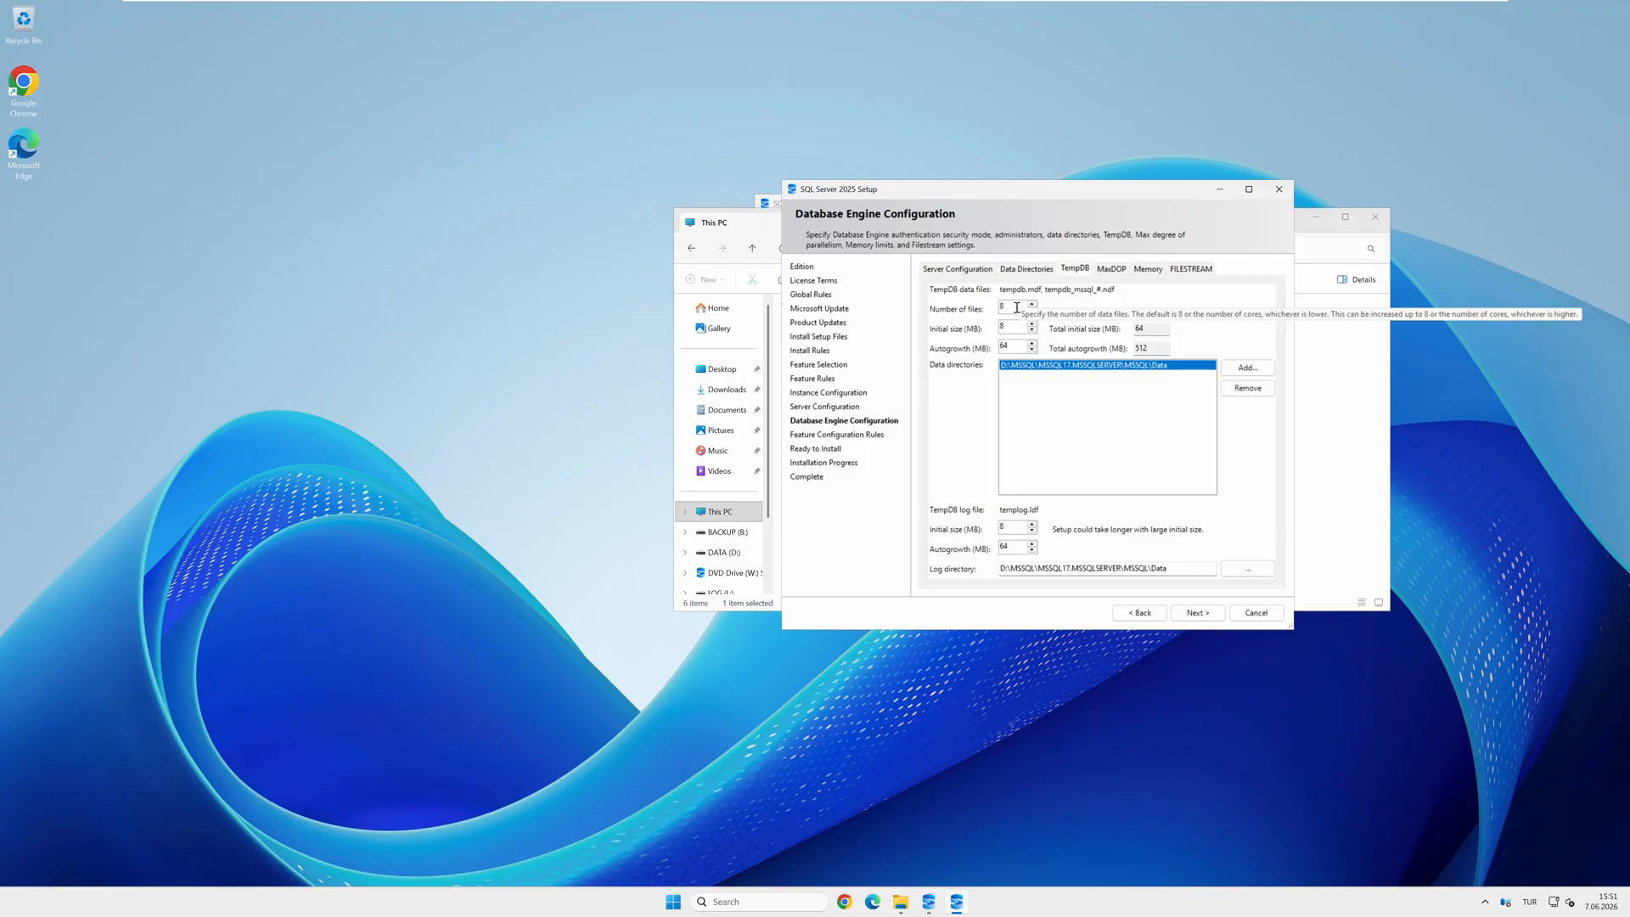
pyautogui.doubleClick(1016, 307)
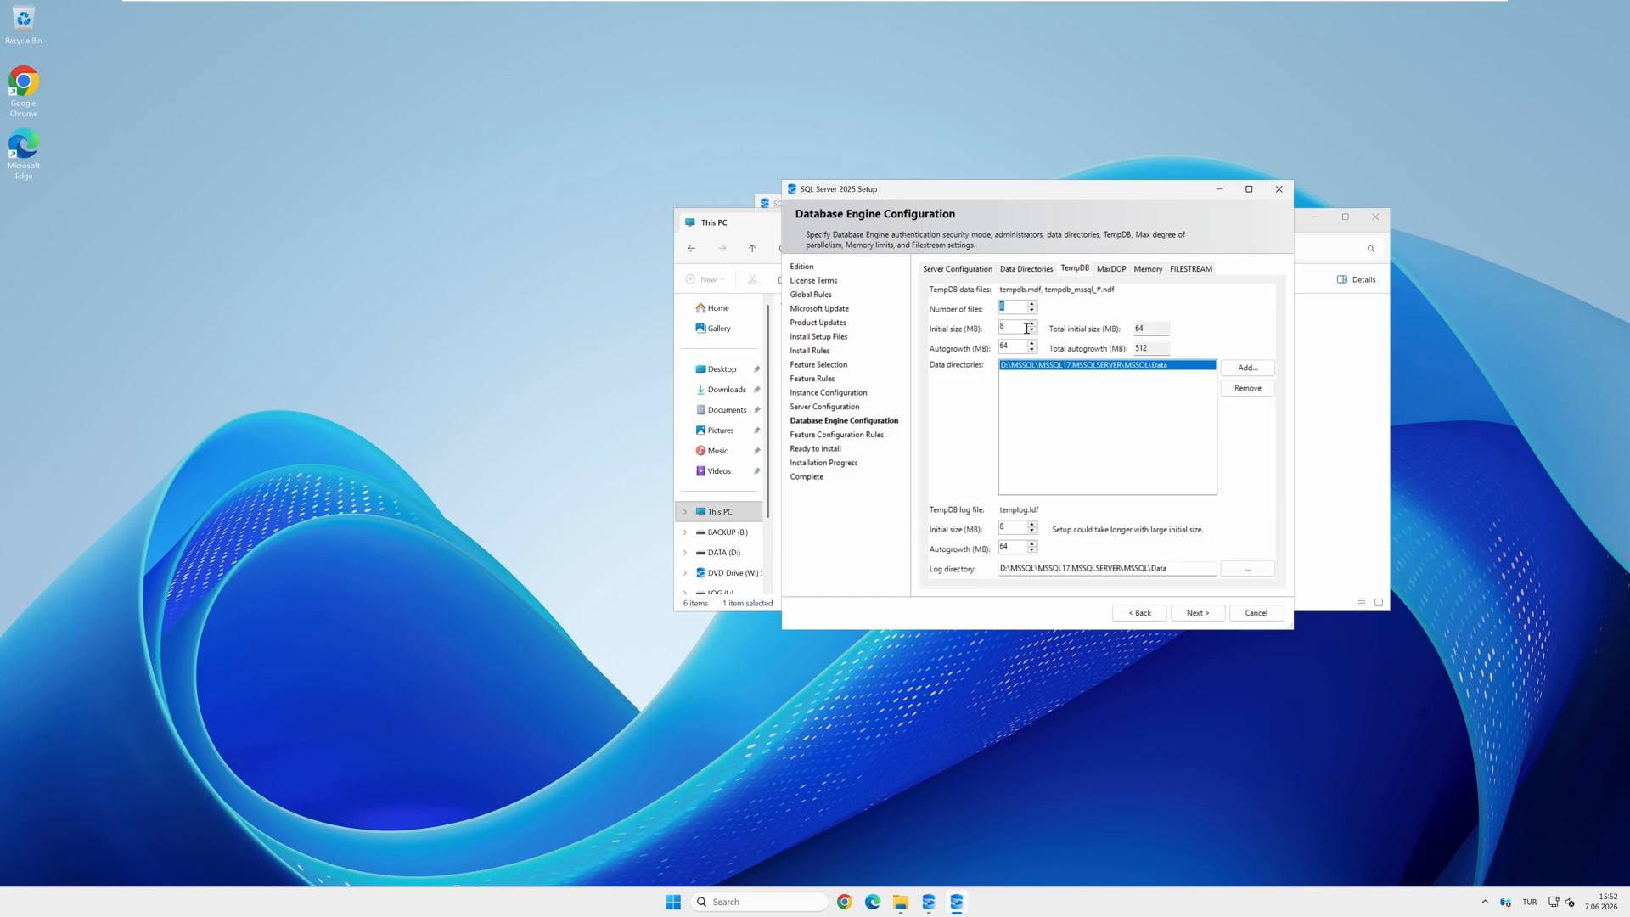
pyautogui.moveTo(1011, 326); pyautogui.dragTo(999, 327)
pyautogui.write('512')
pyautogui.click(1017, 305)
pyautogui.doubleClick(1023, 346)
pyautogui.write('256')
pyautogui.click(1015, 327)
# Step: Set the TempDB log file to an initial size of 1024 MB and an autogrowth of 256 MB
pyautogui.moveTo(1011, 527); pyautogui.dragTo(993, 528)
pyautogui.write('1')
pyautogui.write('024')
pyautogui.press('Tab')
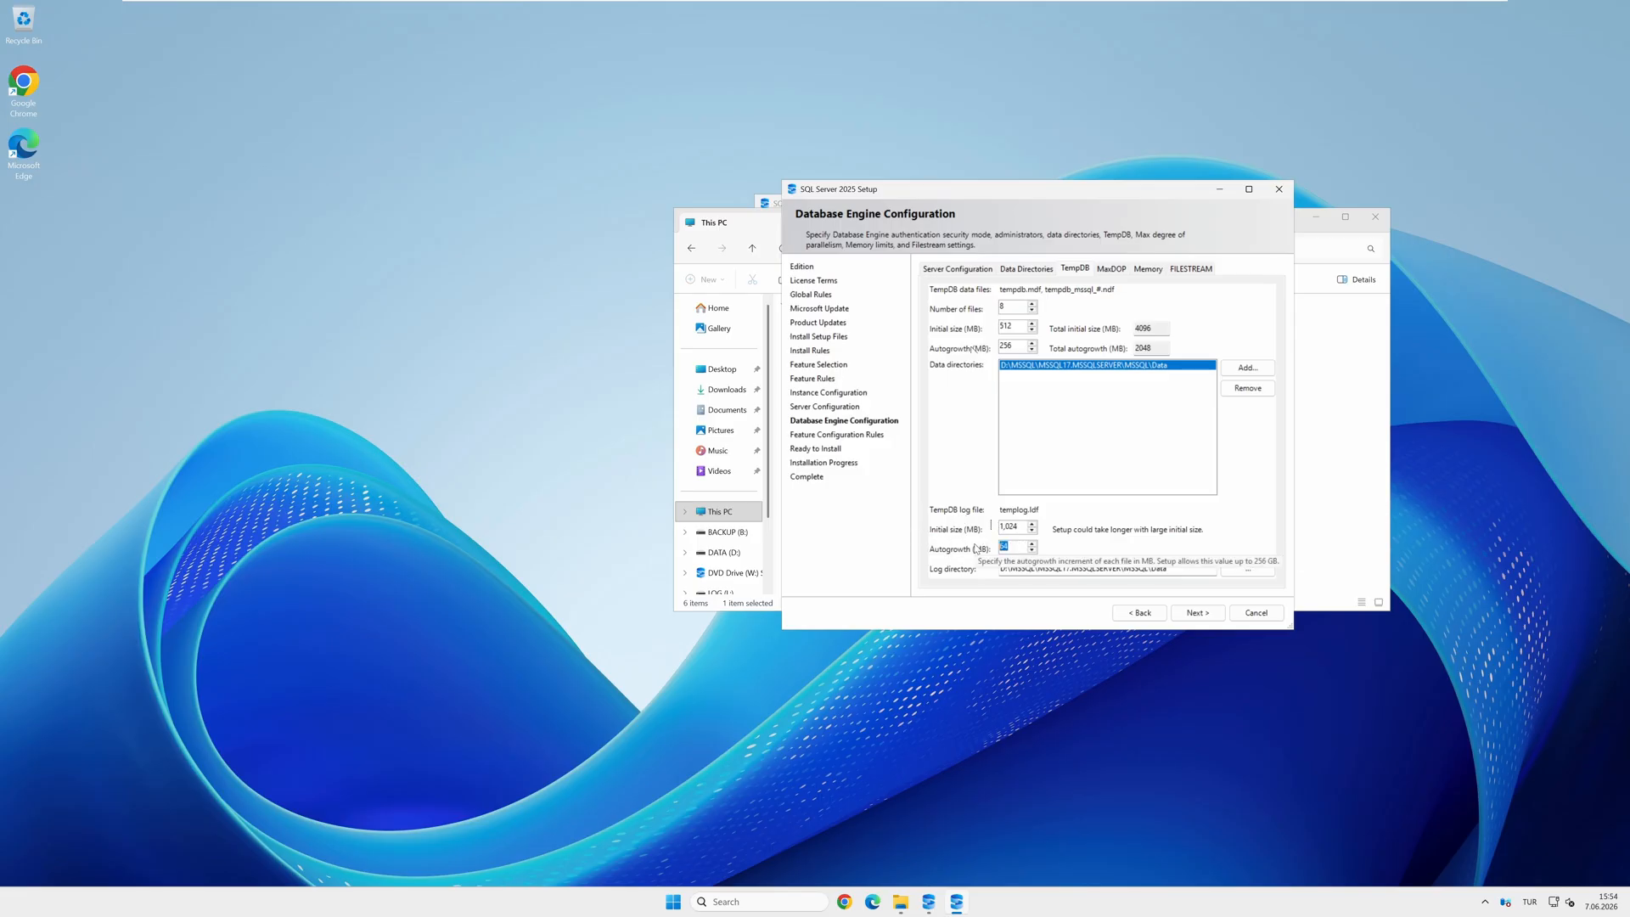
pyautogui.write('25')
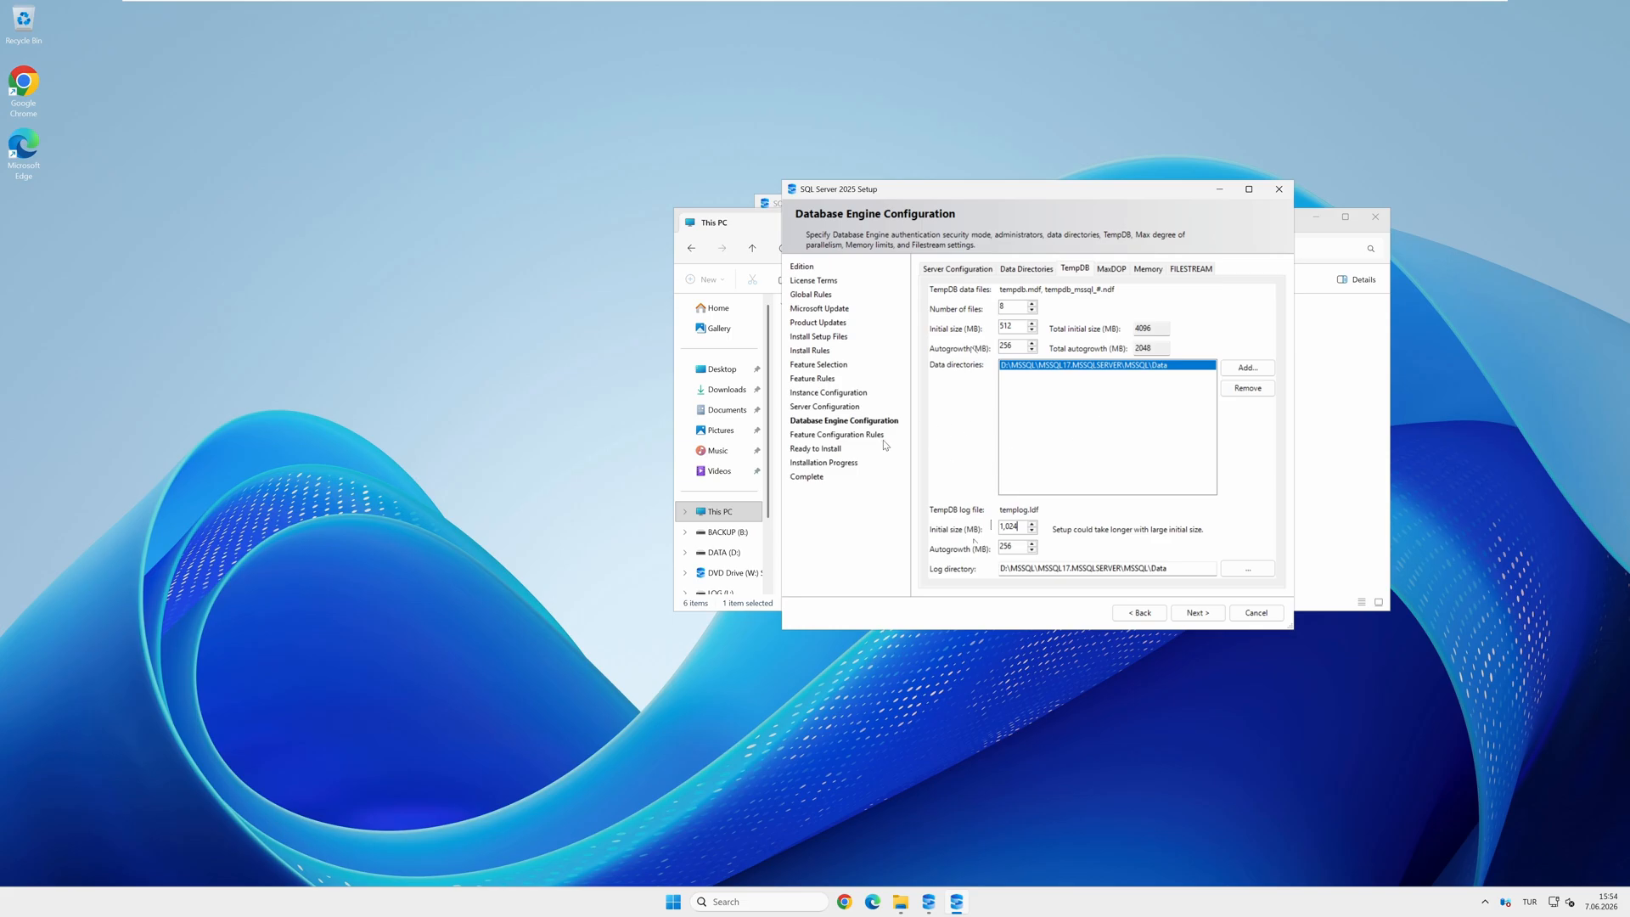
# Step: Add T:\MSSQL\TempDB as the TempDB data directory and remove the default directory on drive D
pyautogui.click(1239, 375)
pyautogui.doubleClick(769, 465)
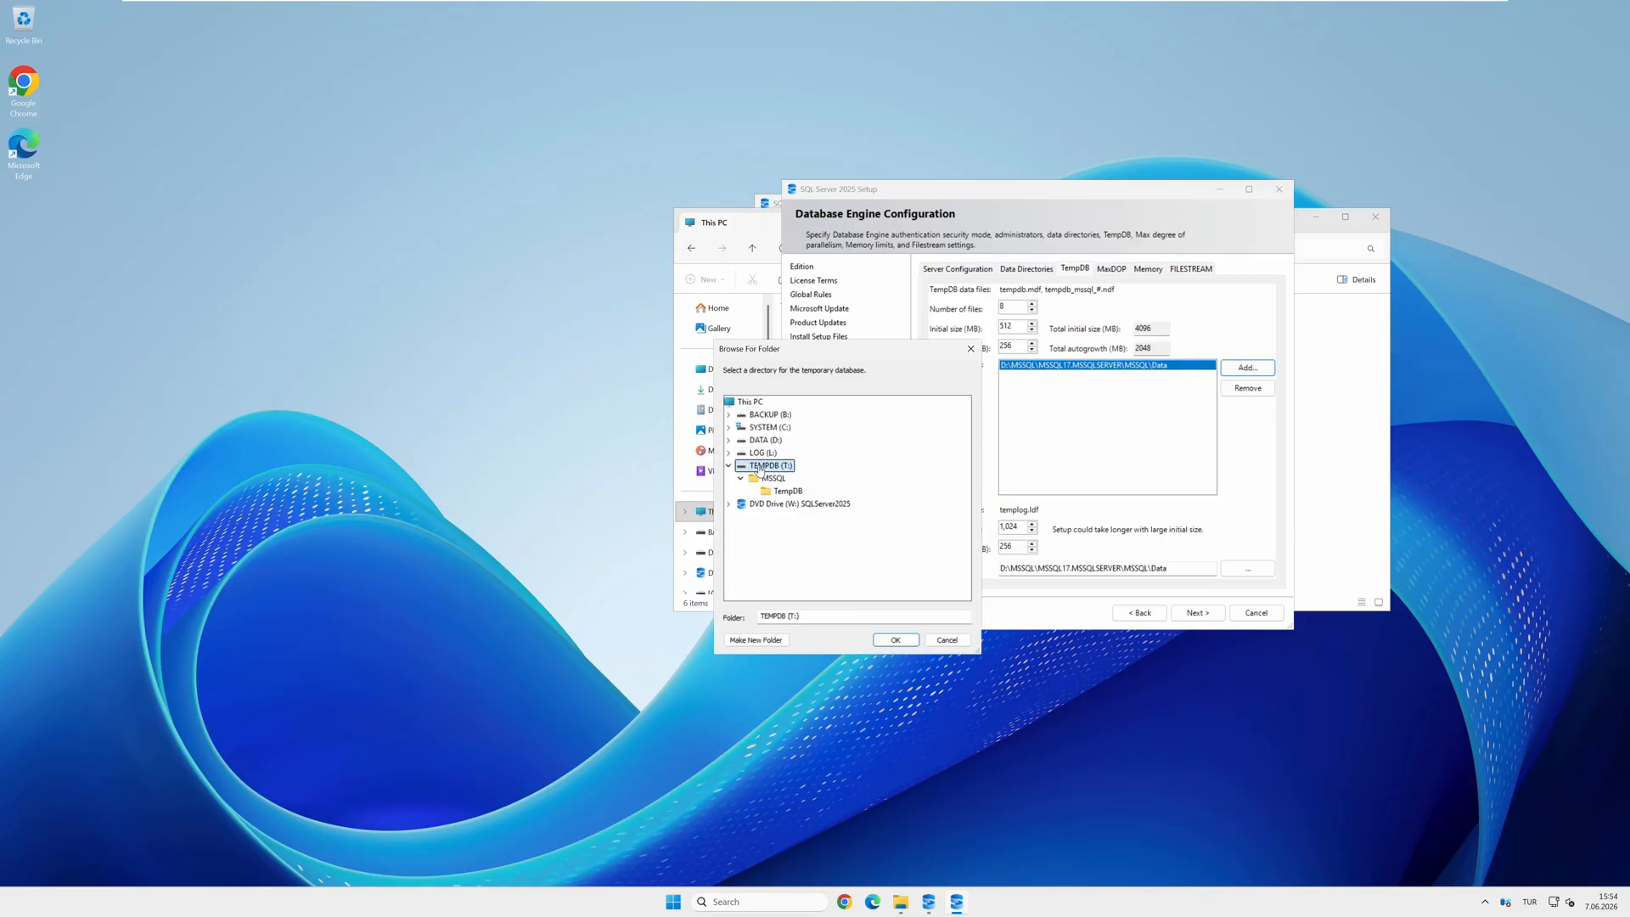
pyautogui.click(786, 491)
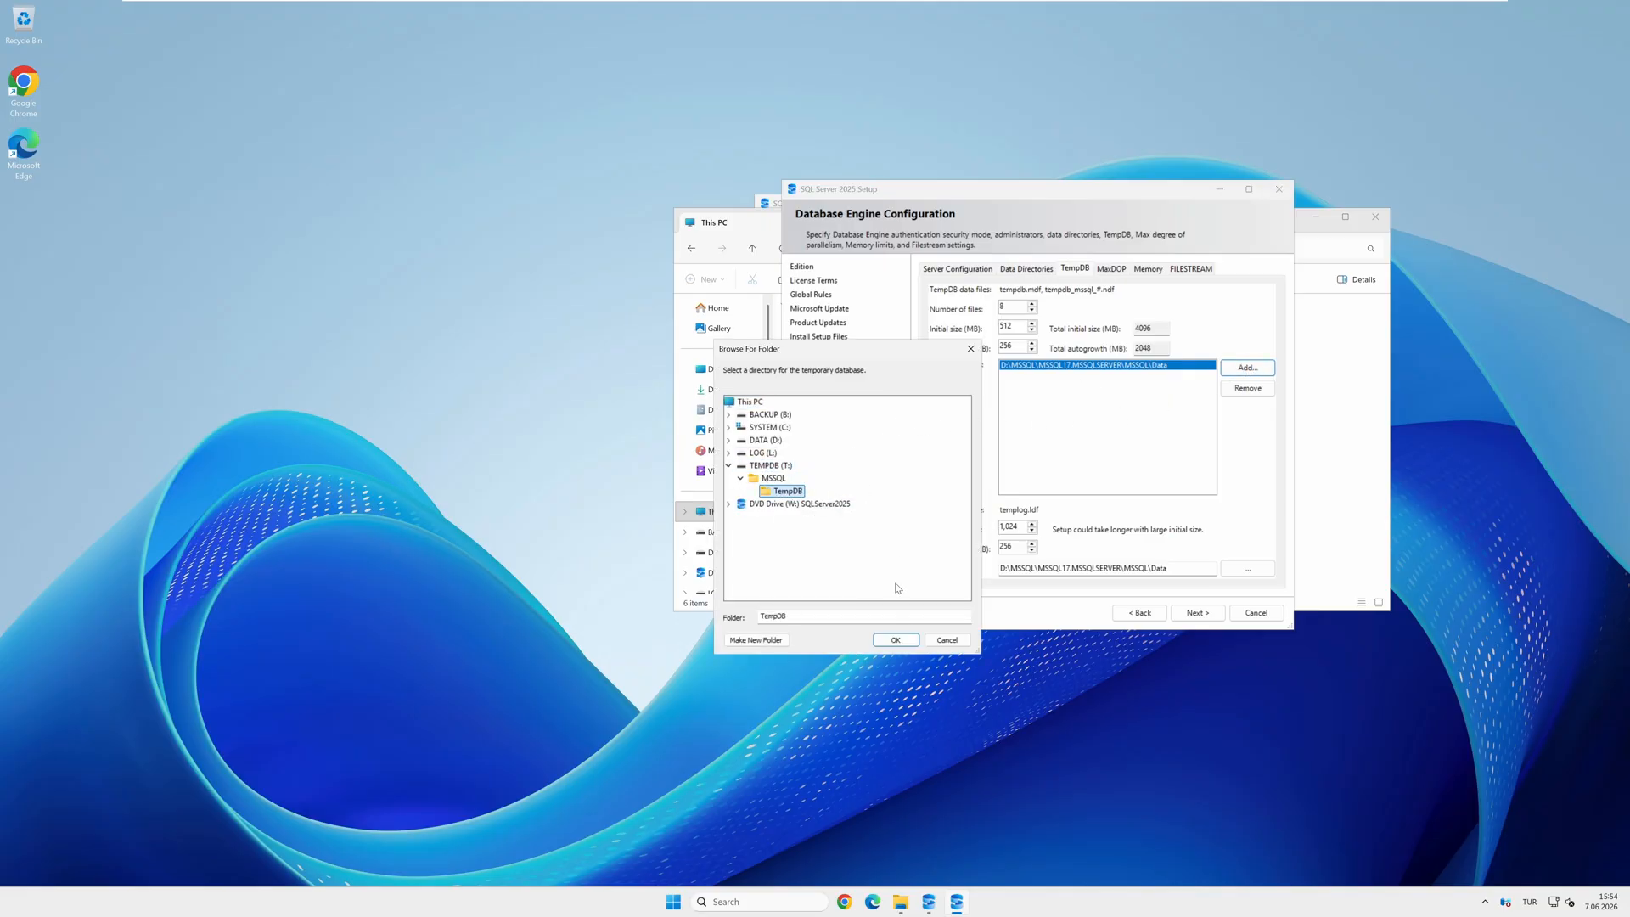
pyautogui.click(897, 640)
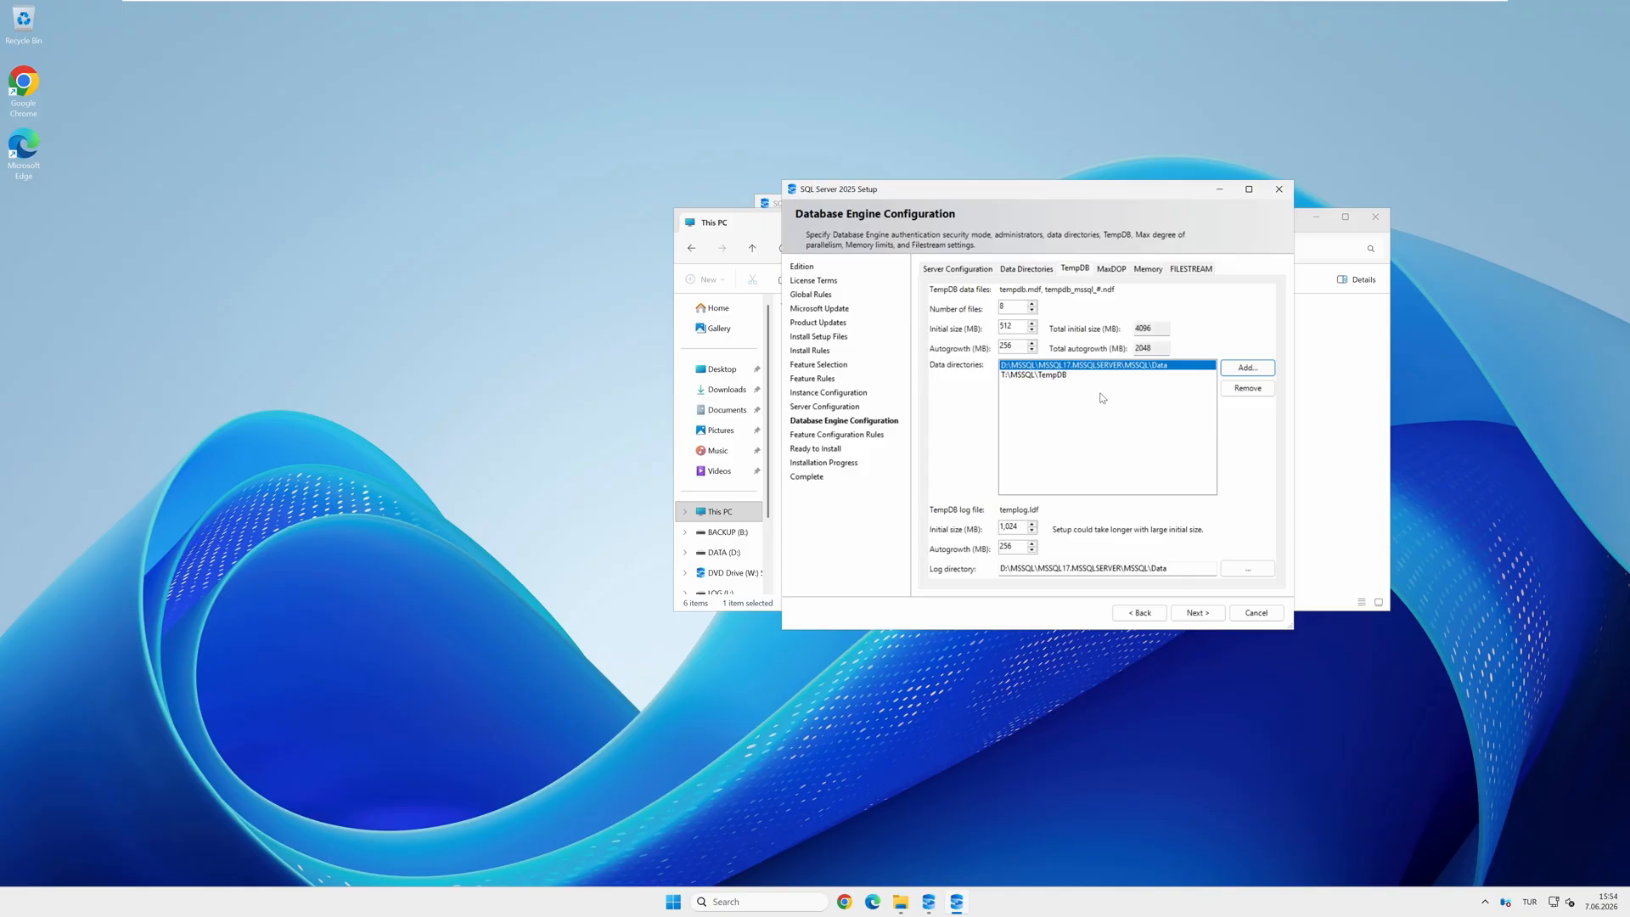
pyautogui.click(1247, 388)
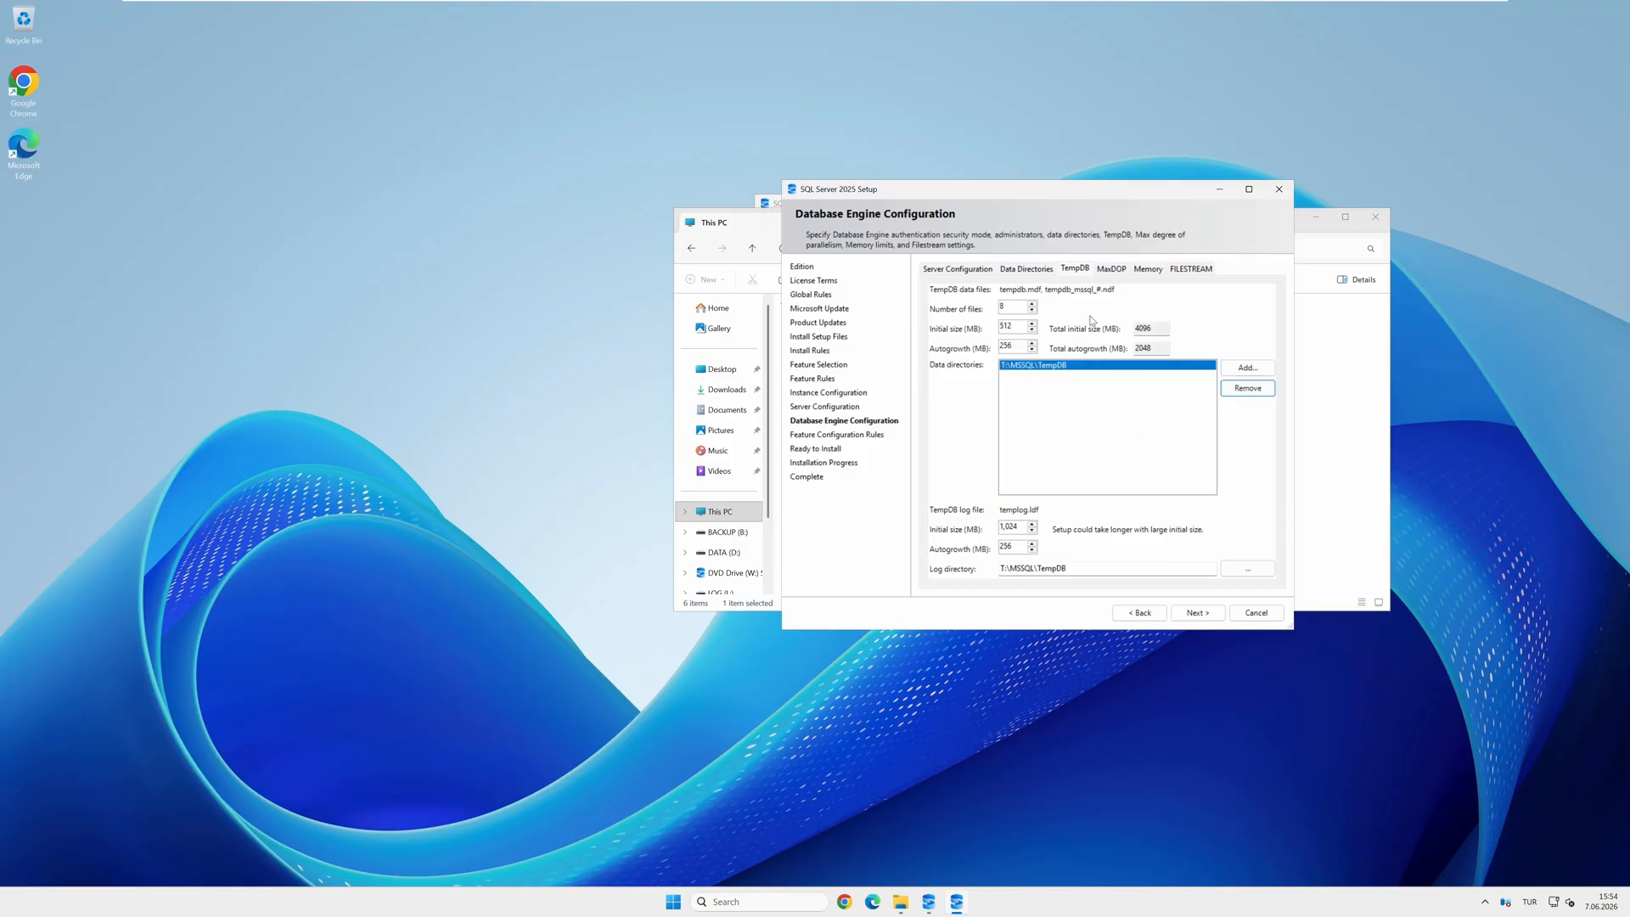
# Step: Set the maximum degree of parallelism (MaxDOP) for the instance to 4
pyautogui.click(1119, 274)
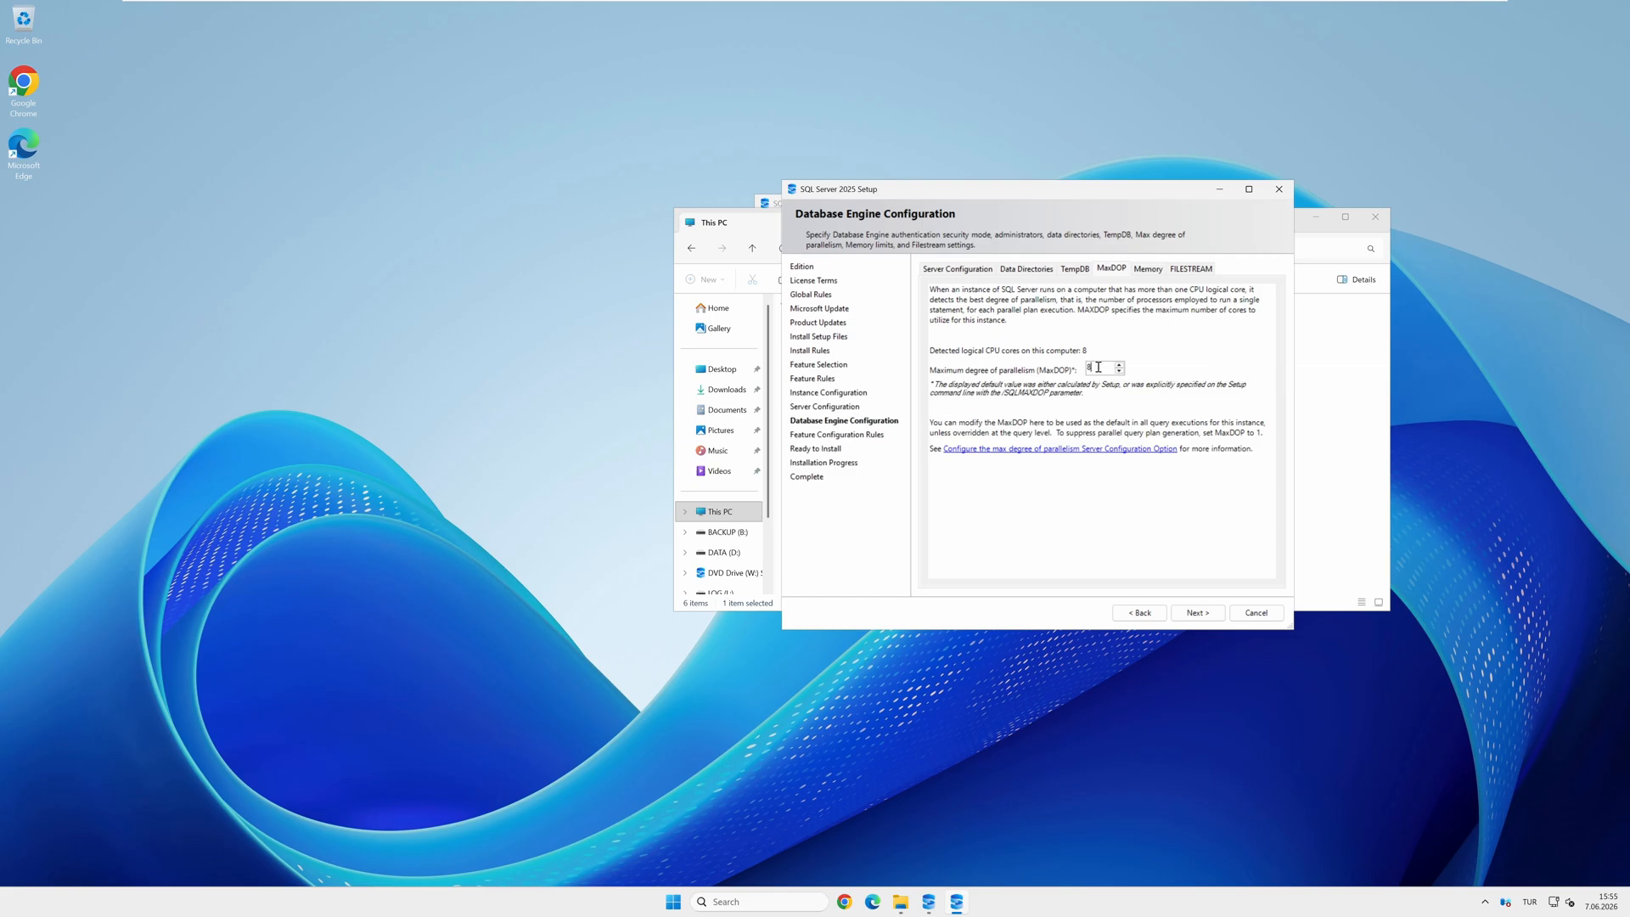
pyautogui.doubleClick(1089, 366)
pyautogui.write('4')
# Step: Choose the Recommended server memory limits and accept the recommended memory configuration for the Database Engine
pyautogui.click(1149, 270)
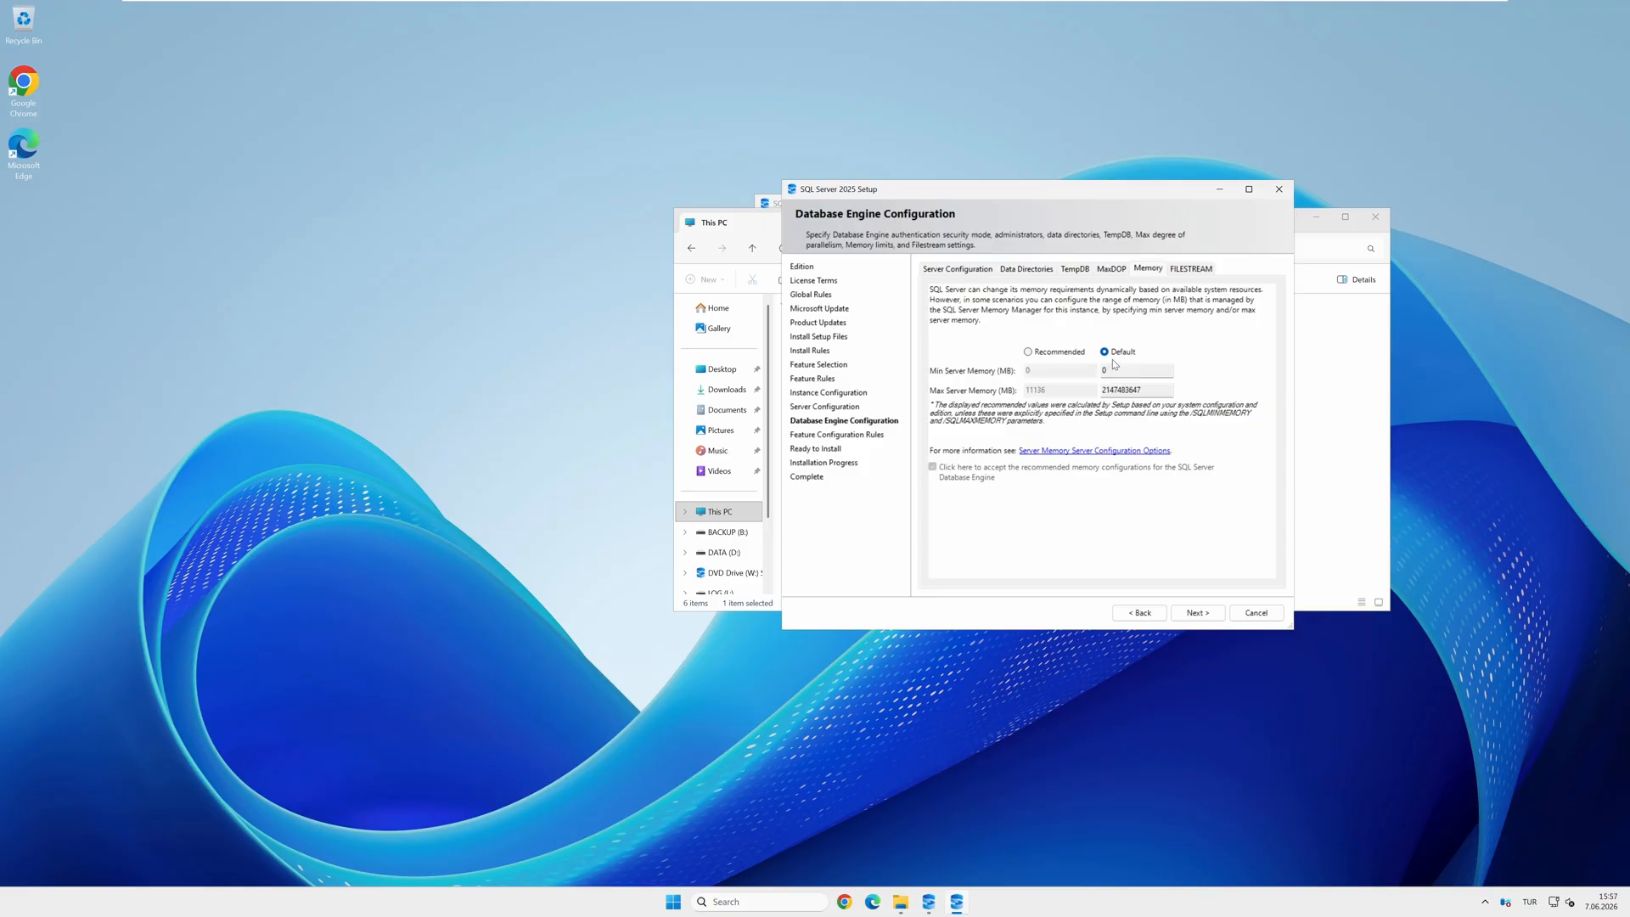
pyautogui.click(1036, 357)
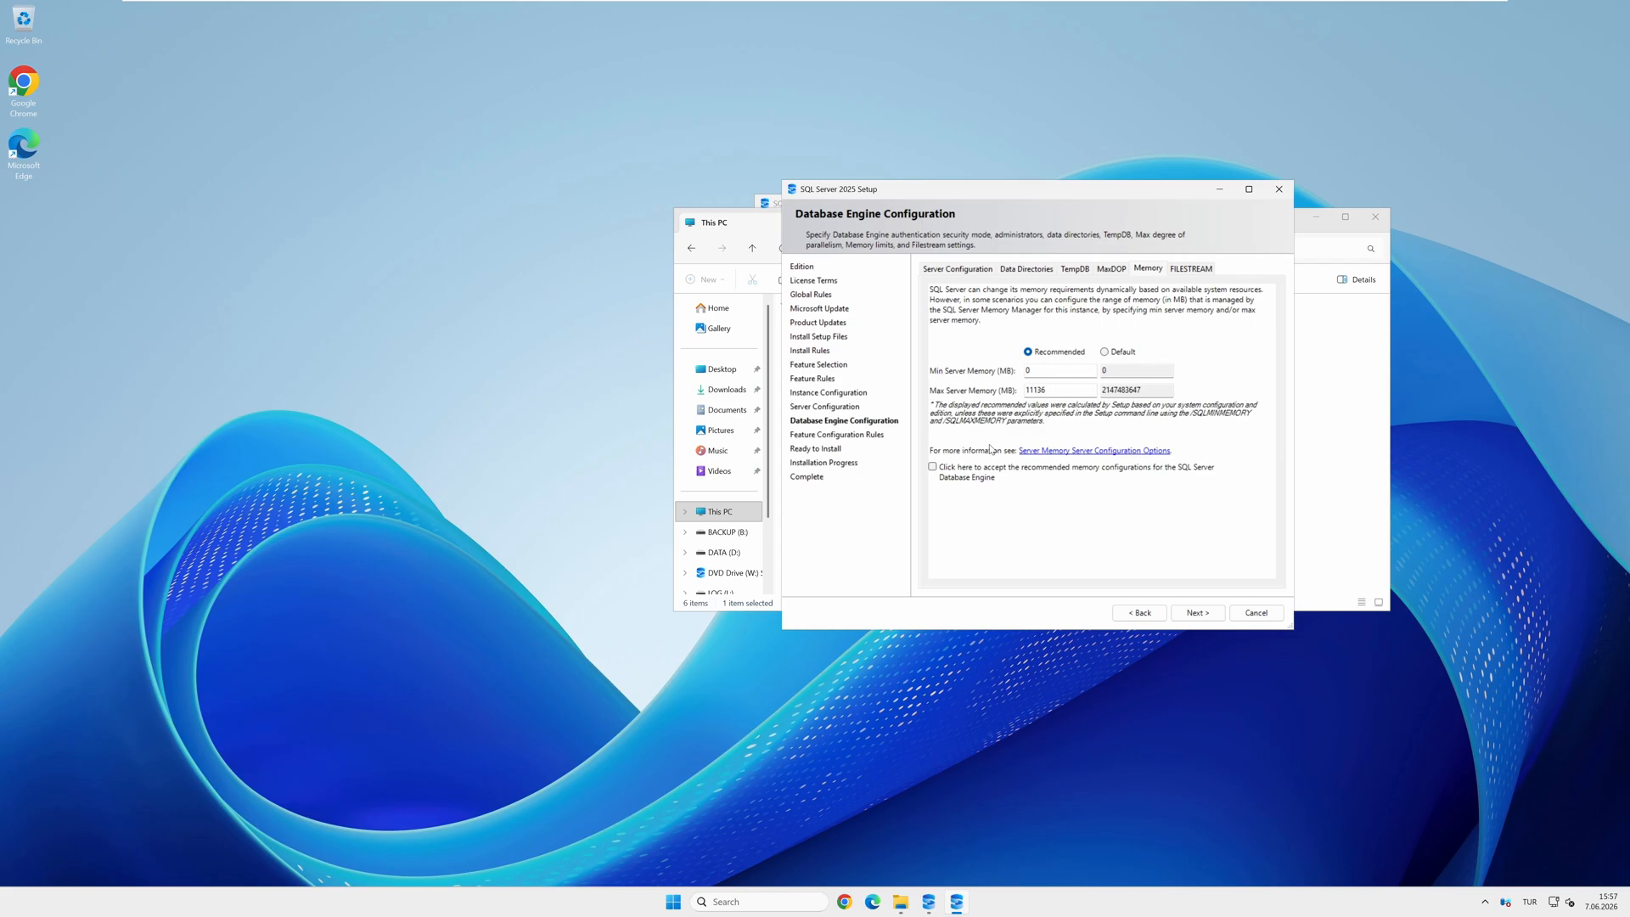
pyautogui.click(940, 472)
# Step: Leave FILESTREAM disabled, proceed to the Ready to Install summary and start the installation
pyautogui.click(1193, 269)
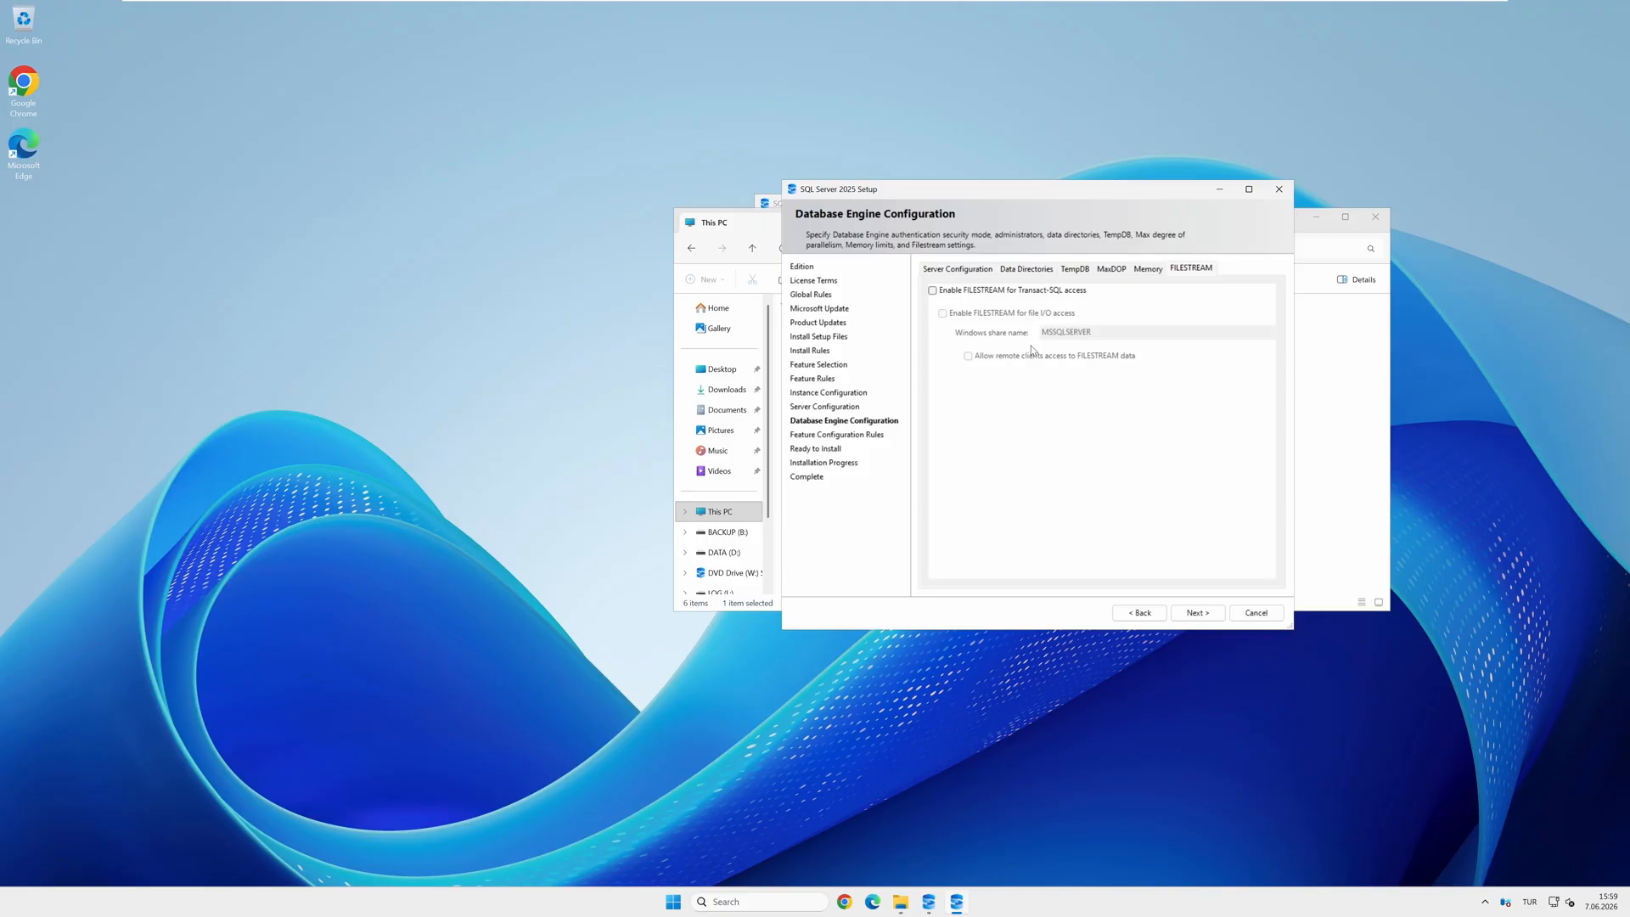
pyautogui.click(1198, 612)
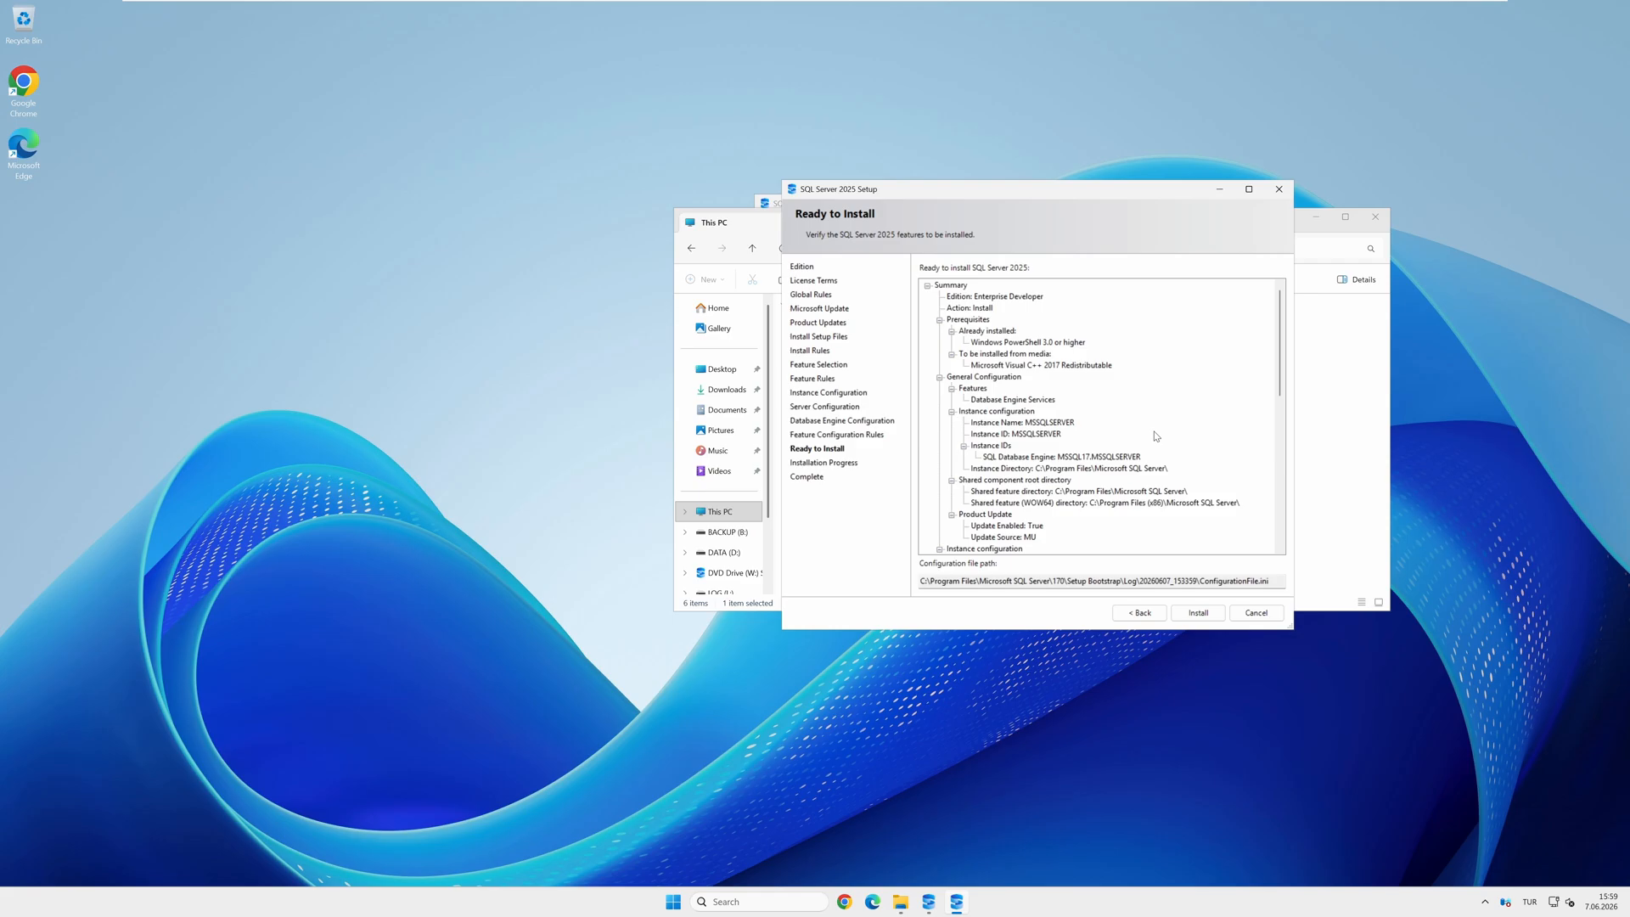
pyautogui.click(1206, 615)
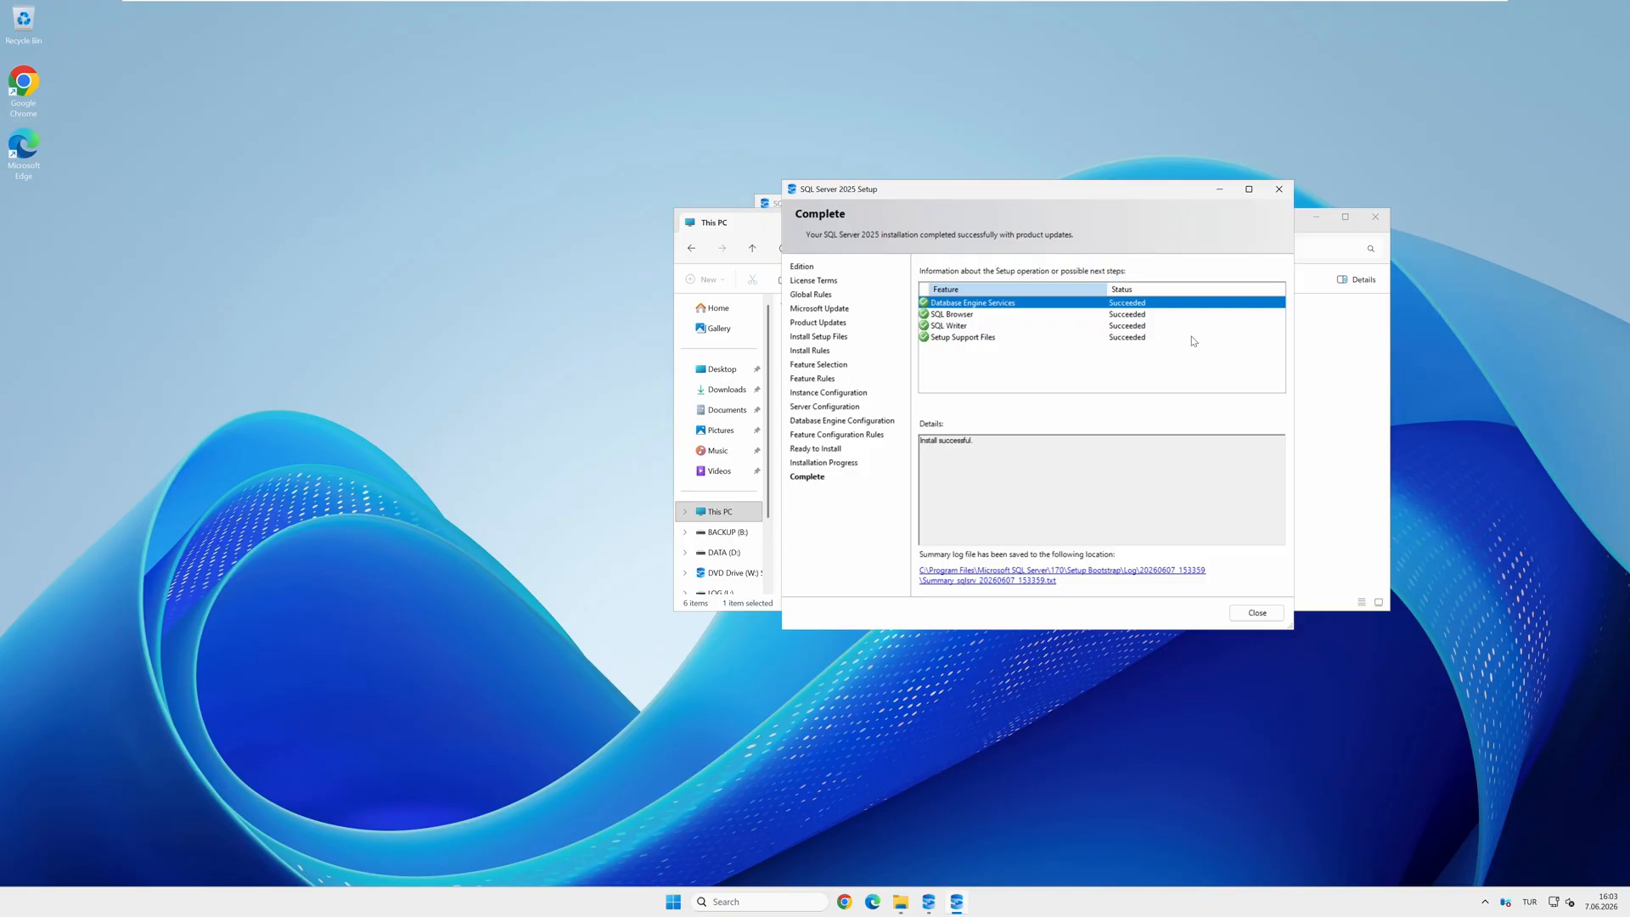
# Step: Review the installation summary log, close it and exit the SQL Server setup wizard
pyautogui.click(1036, 581)
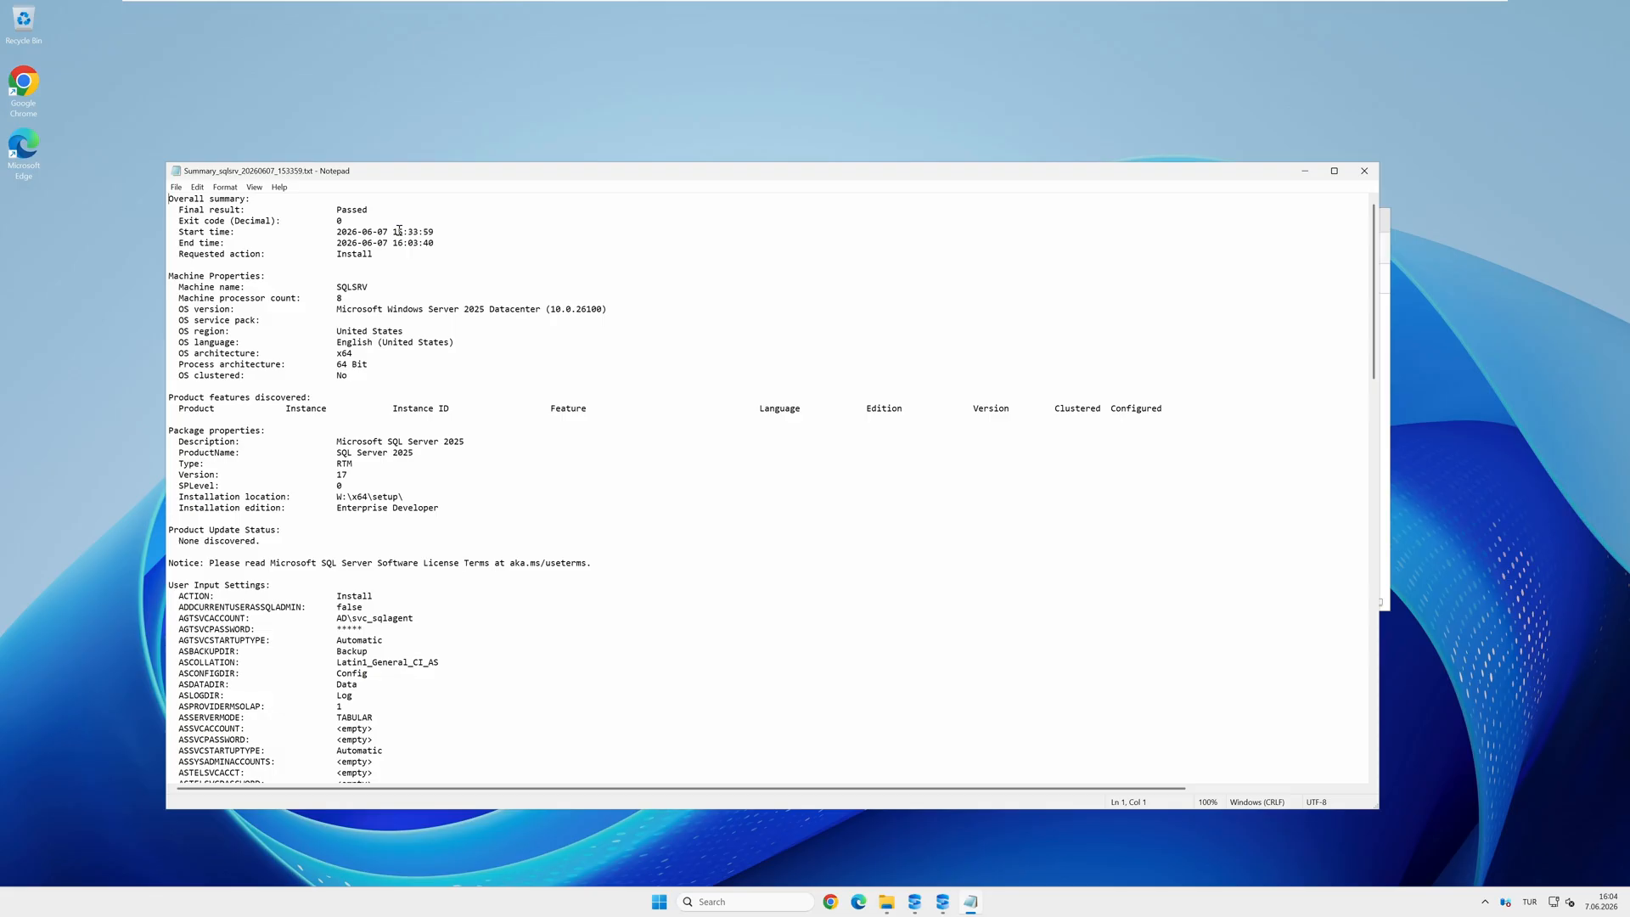
pyautogui.doubleClick(176, 172)
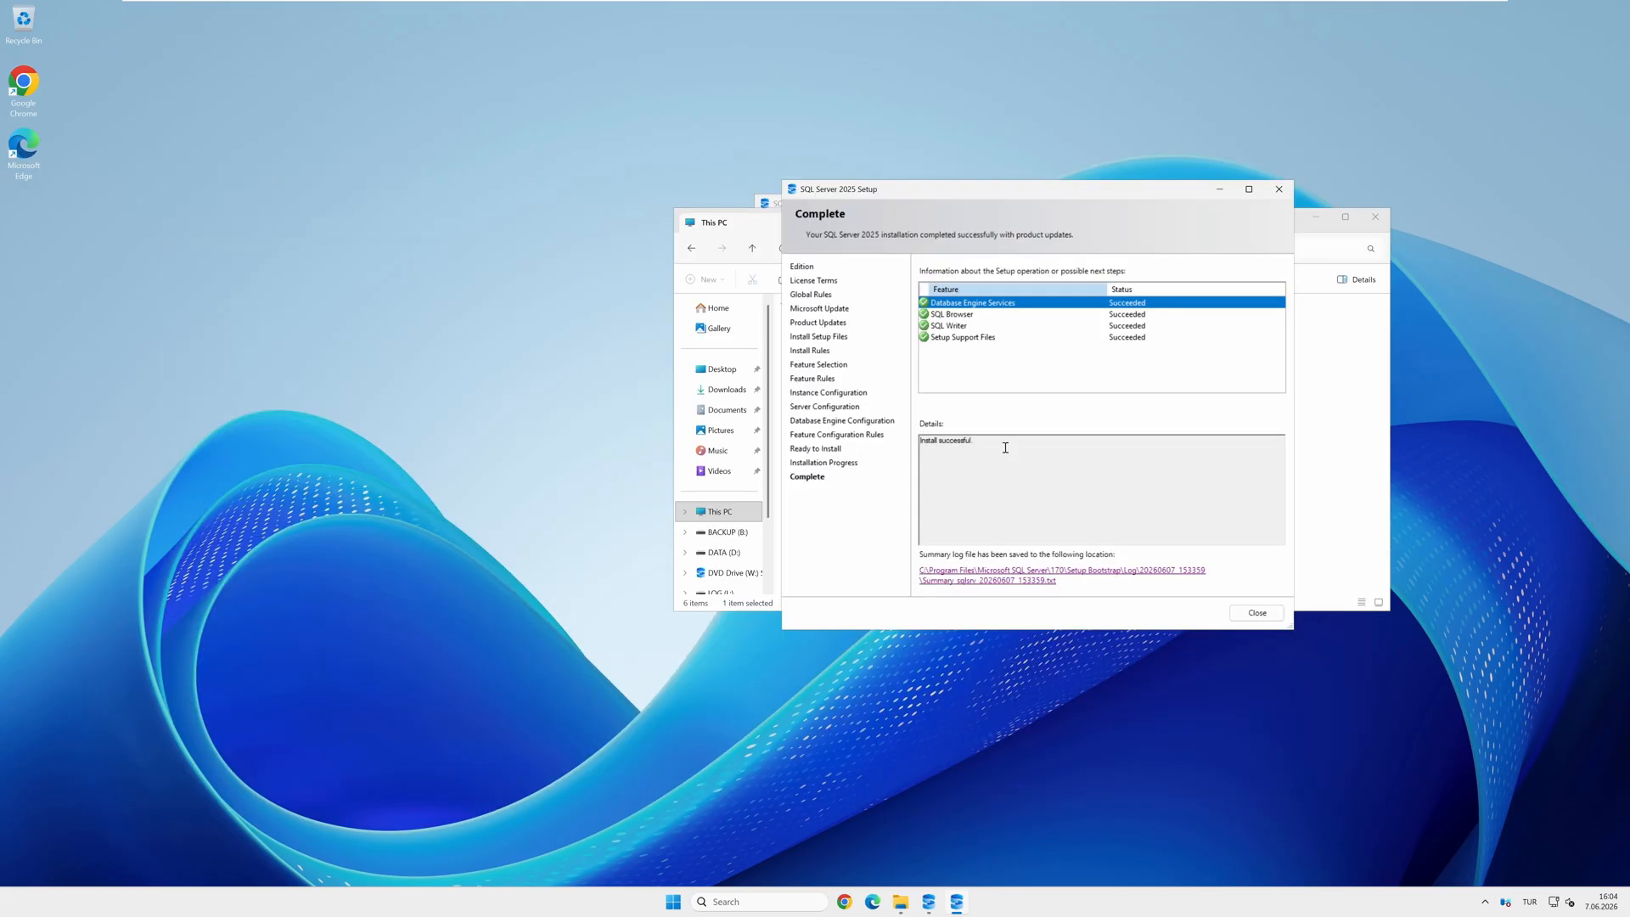
pyautogui.click(1257, 613)
pyautogui.click(1095, 513)
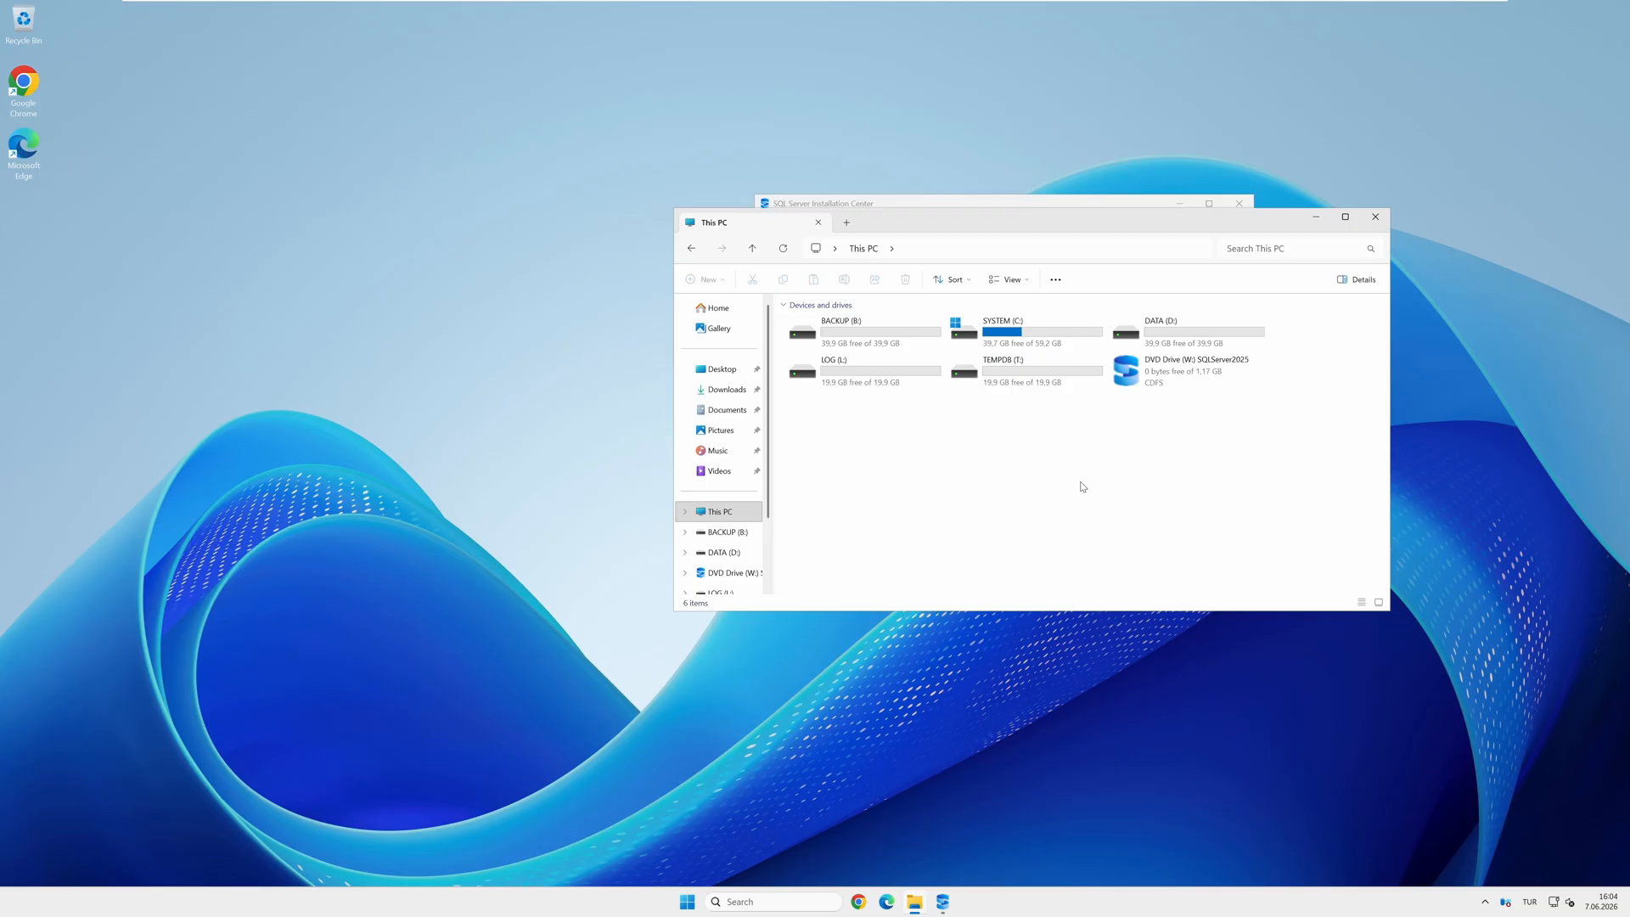
# Step: Create a folder named temp on the SYSTEM (C:) drive and open it
pyautogui.doubleClick(1019, 327)
pyautogui.rightClick(848, 477)
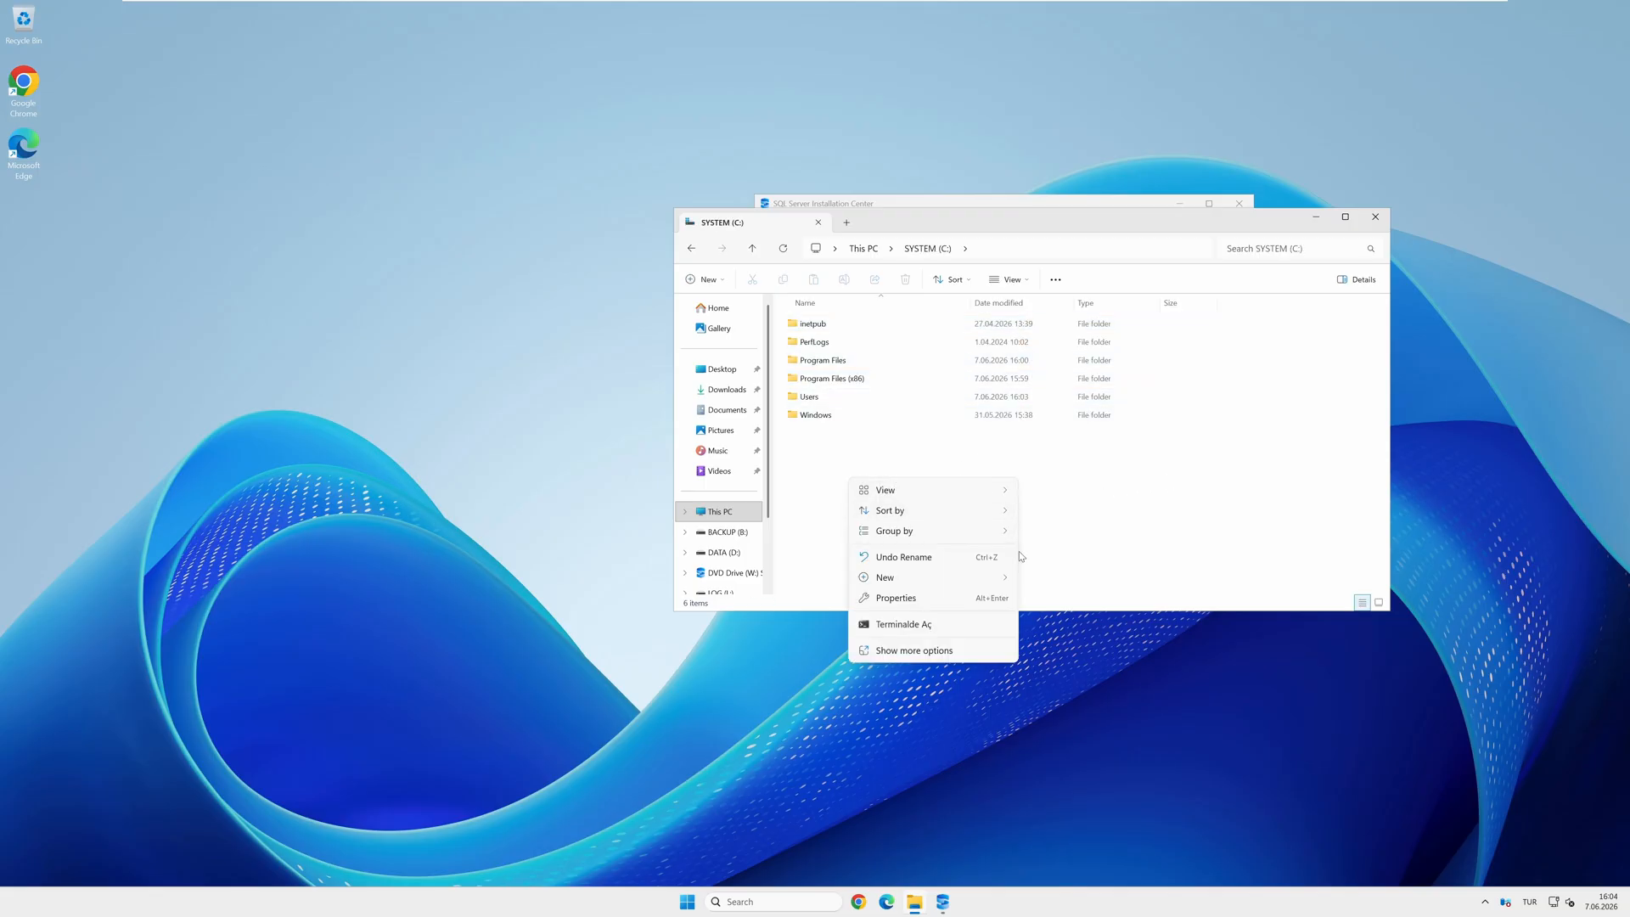
pyautogui.click(1045, 577)
pyautogui.write('temp')
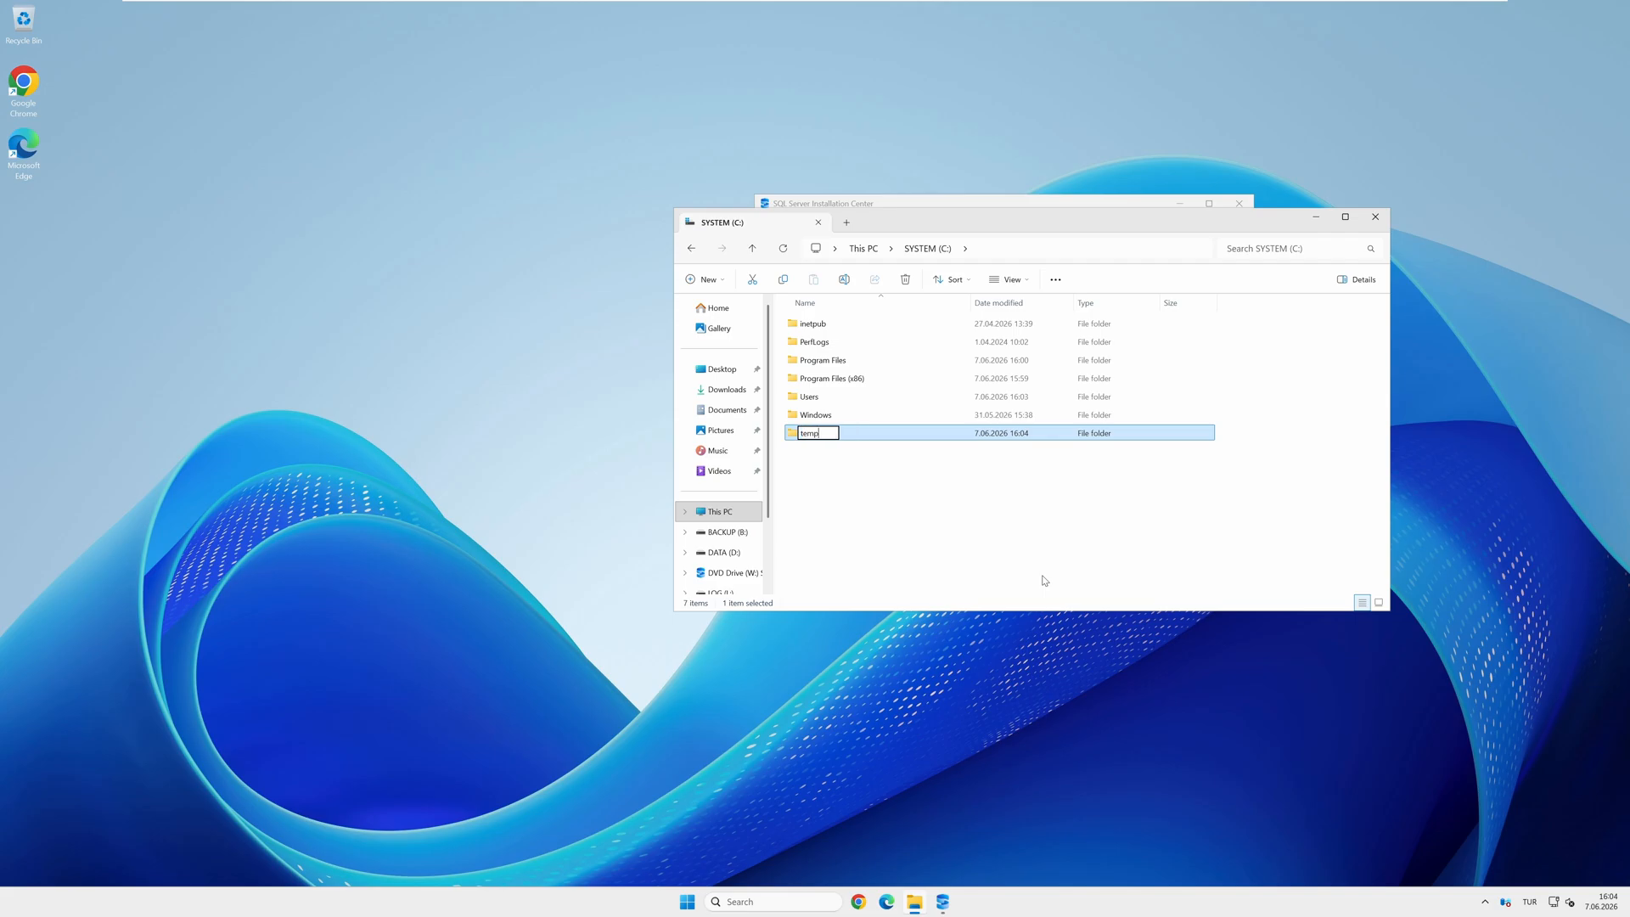
pyautogui.press('Return')
pyautogui.press('Return')
# Step: Create a text document named sql-check in the C:\temp folder
pyautogui.rightClick(847, 401)
pyautogui.moveTo(935, 499)
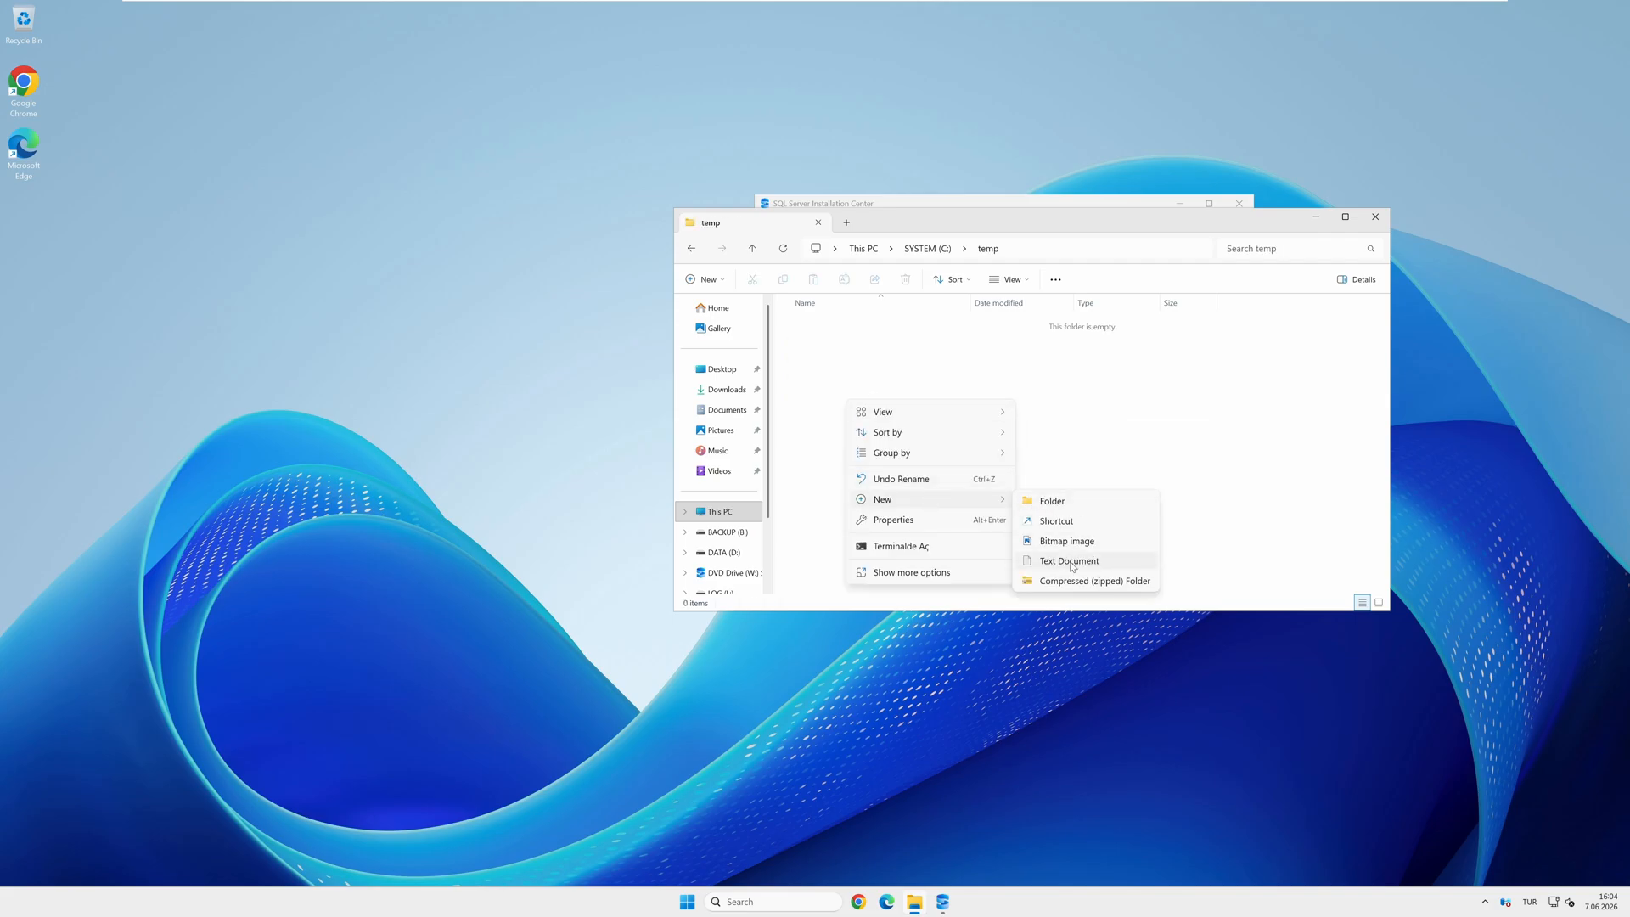
pyautogui.click(1070, 562)
pyautogui.write('sql-check')
# Step: Turn off hiding of extensions for known file types in Folder Options and apply the change
pyautogui.click(1056, 280)
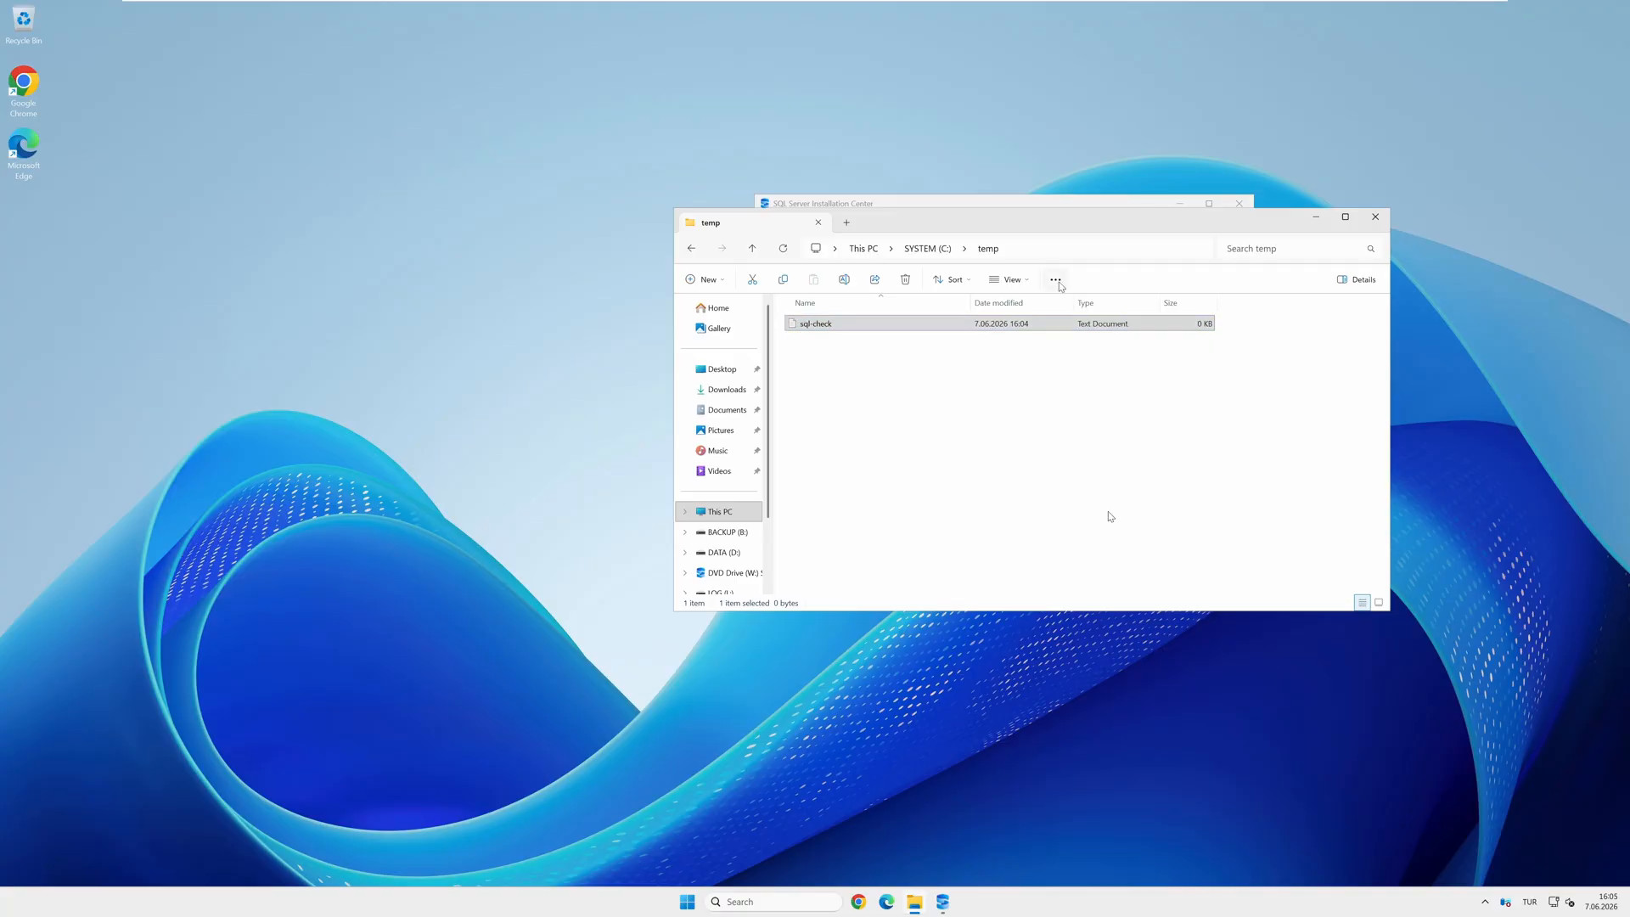
pyautogui.click(1011, 486)
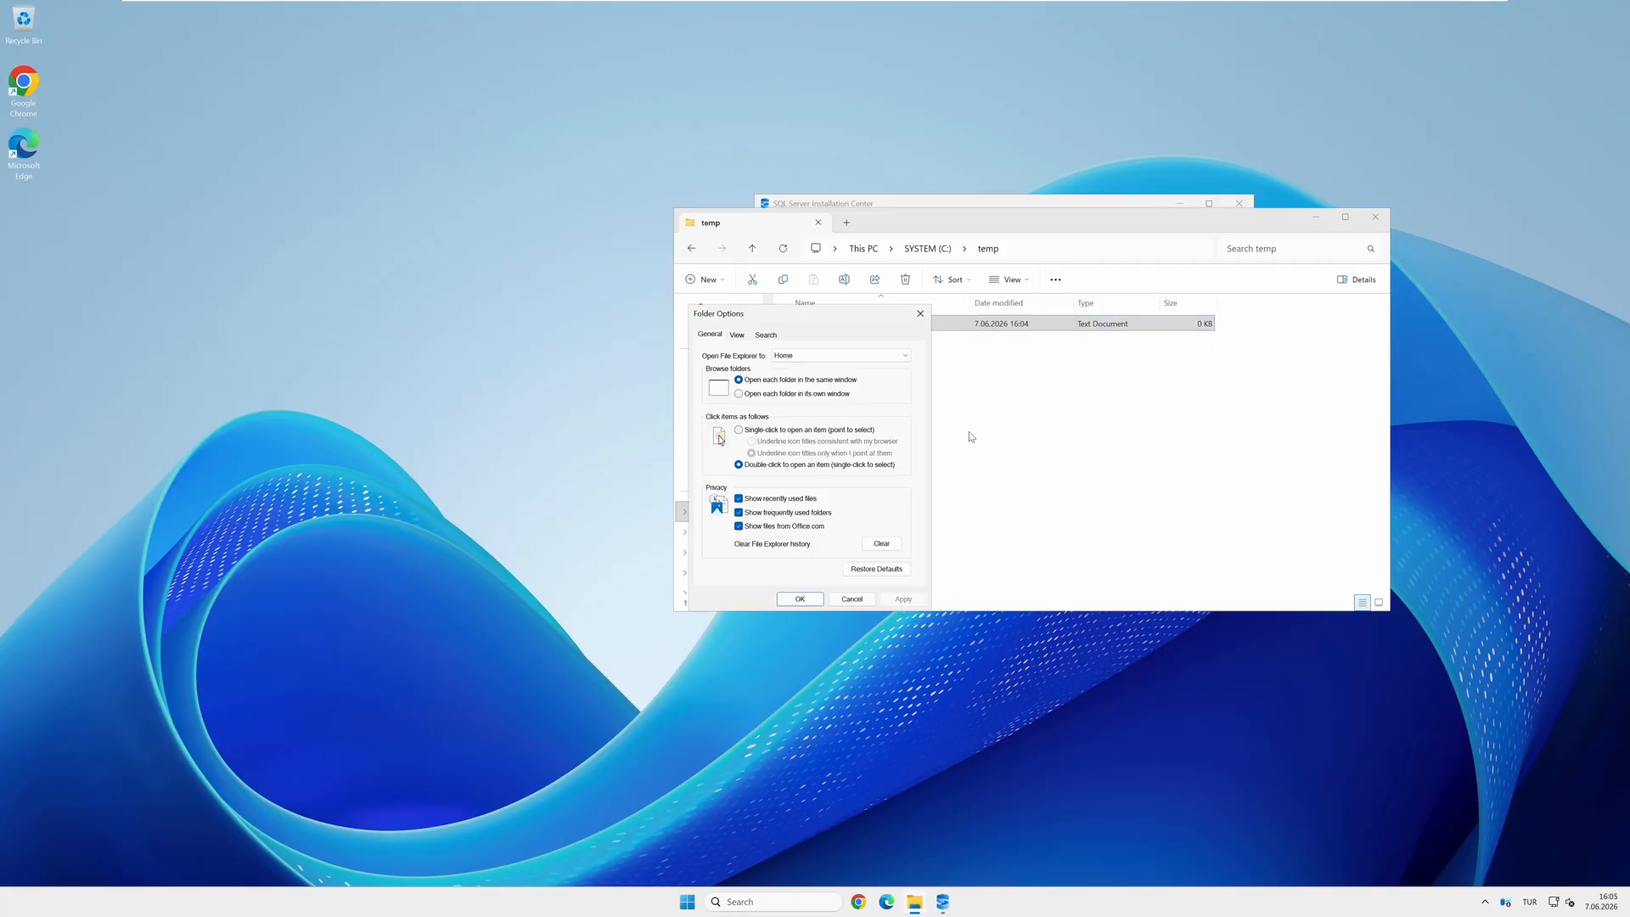
pyautogui.click(738, 336)
pyautogui.click(722, 524)
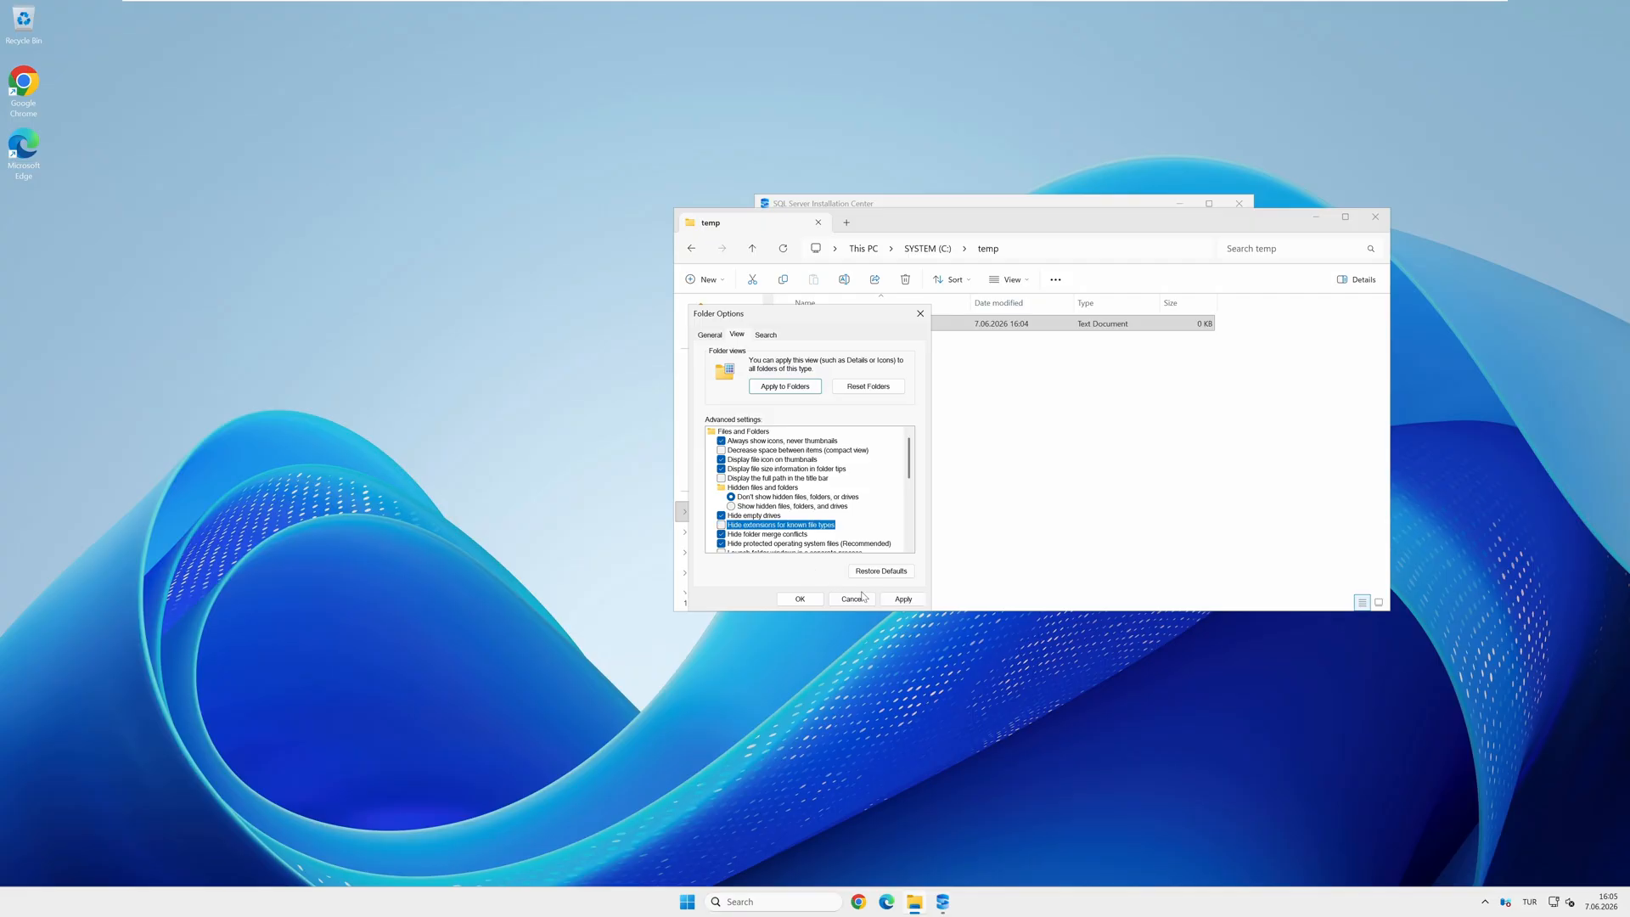
pyautogui.click(903, 599)
pyautogui.click(799, 599)
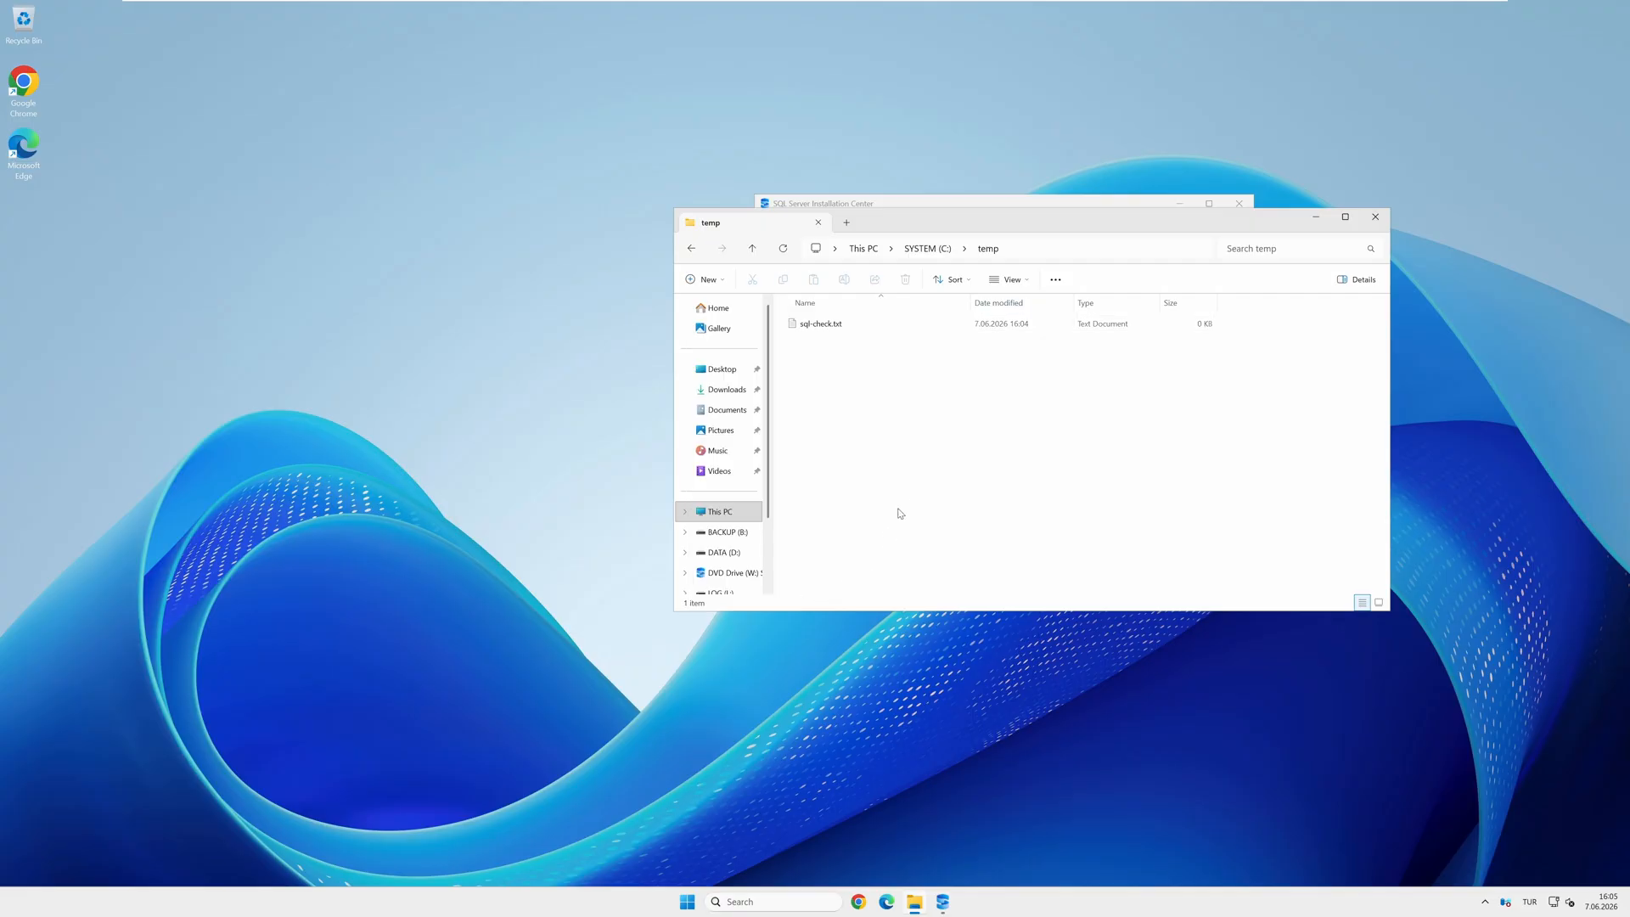
# Step: Paste the copied PowerShell post-install configuration script into sql-check.txt, then save and close the file
pyautogui.doubleClick(829, 327)
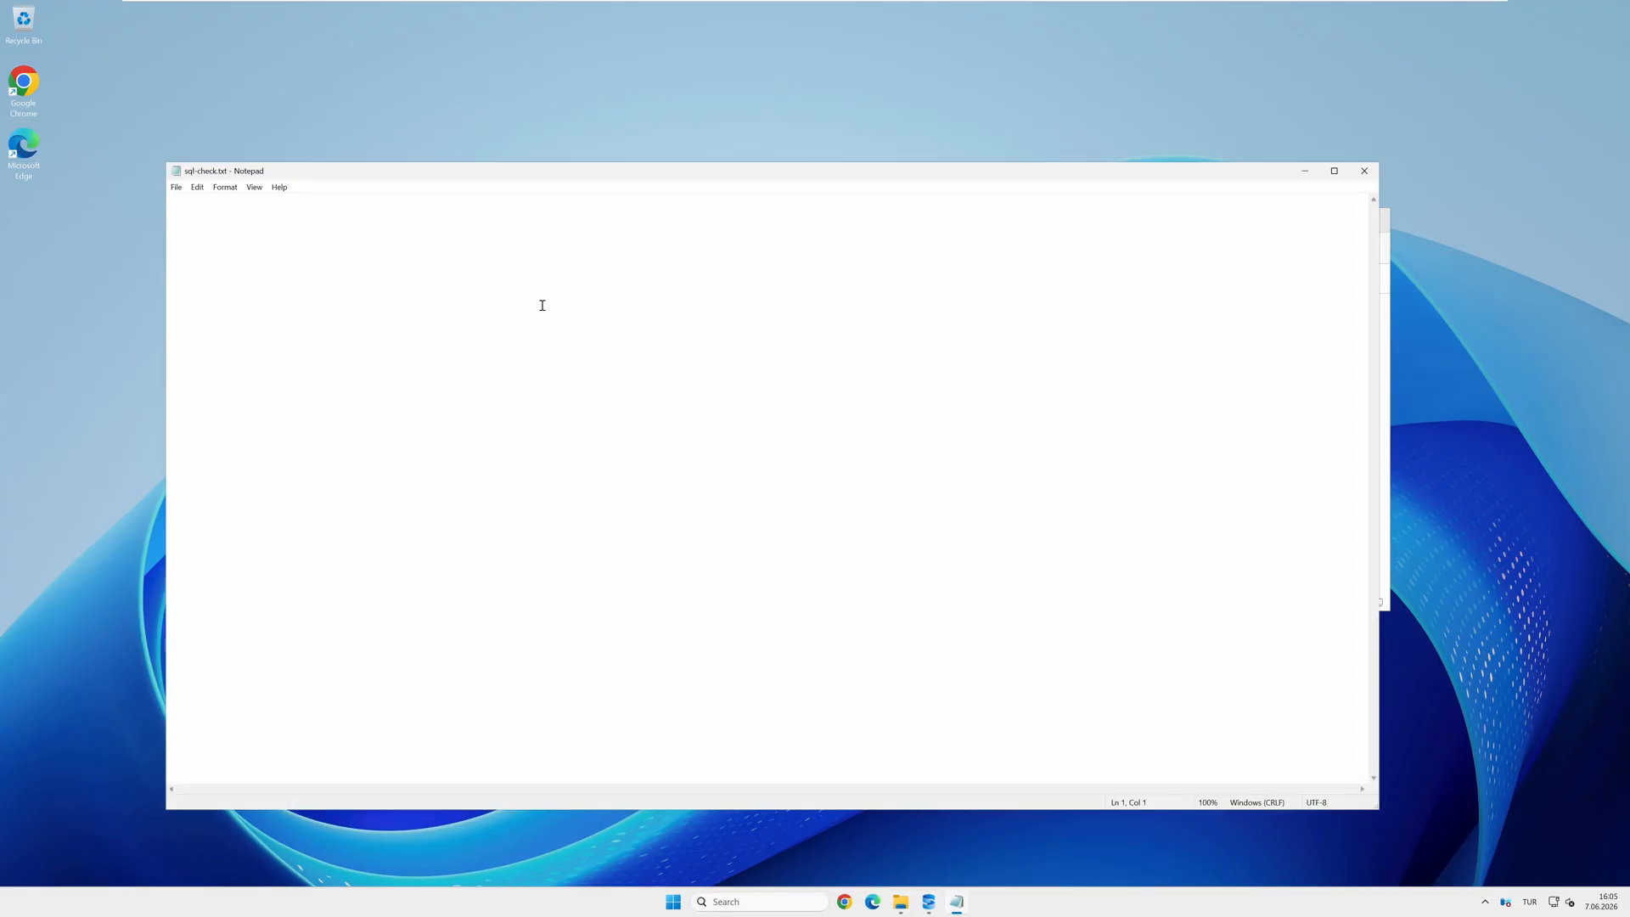
pyautogui.hotkey('ctrl', 'v')
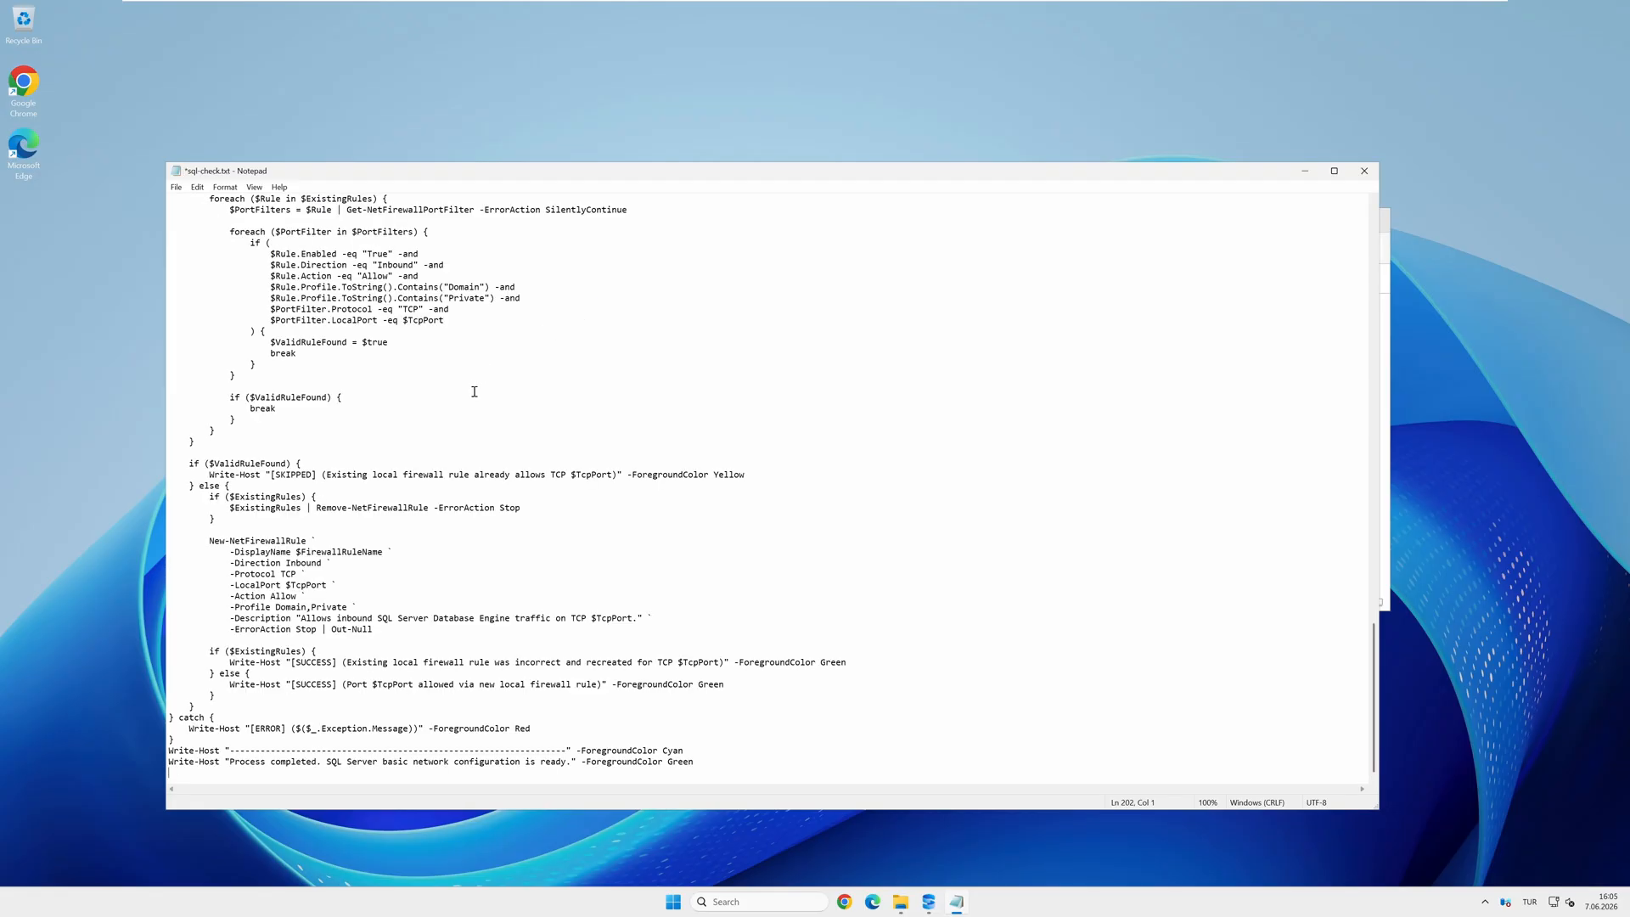
pyautogui.scroll(20, 609, 309)
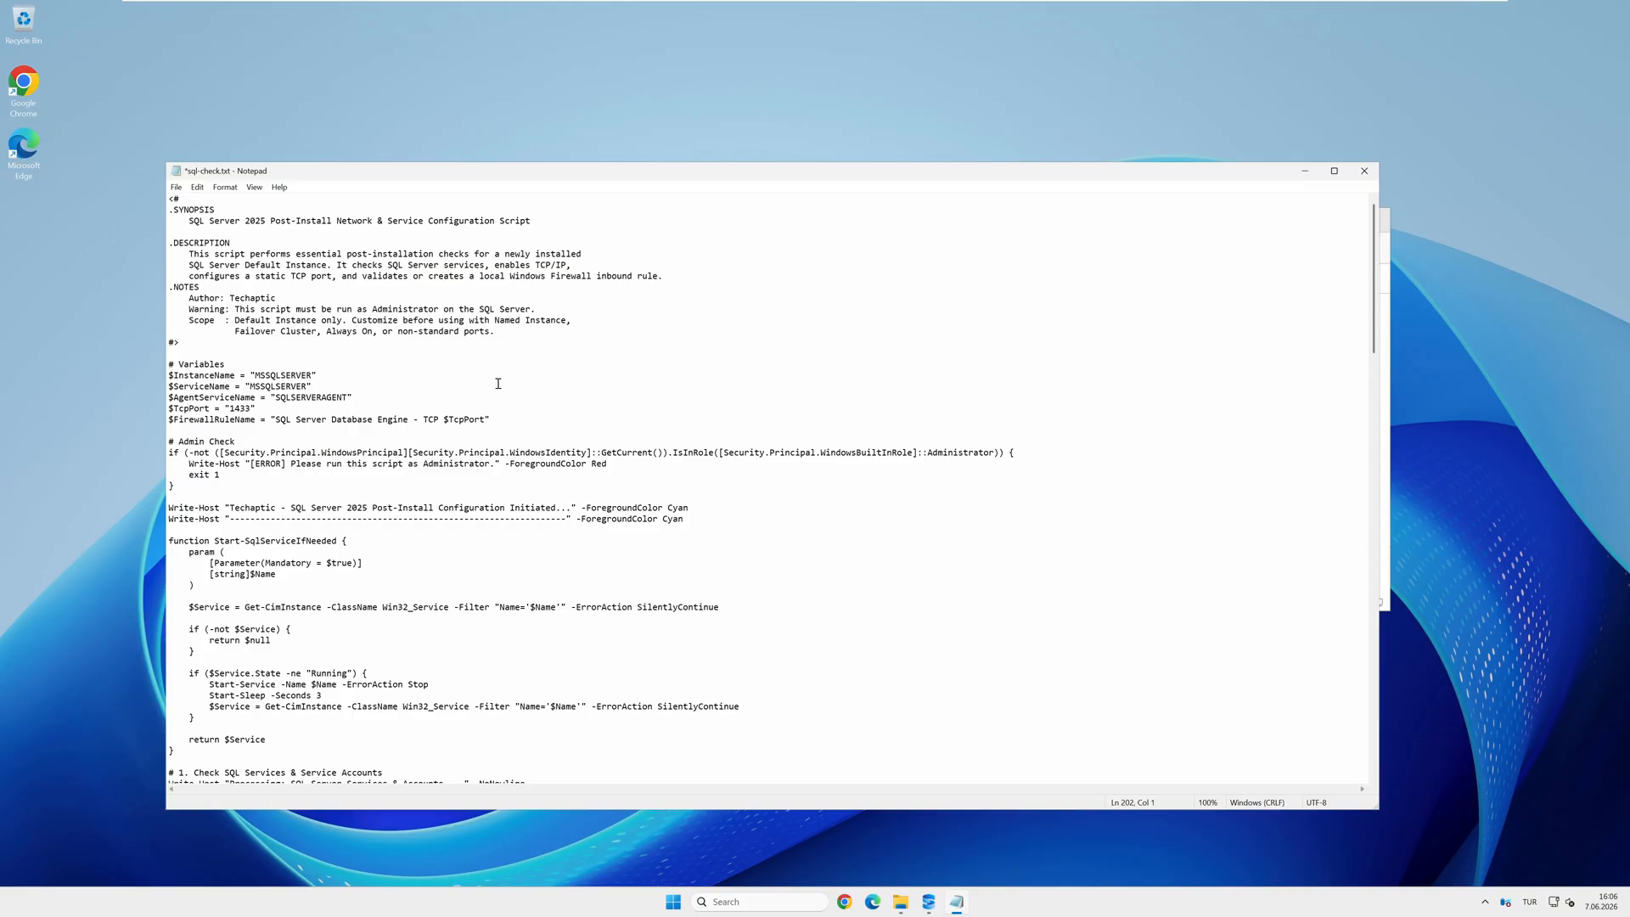
pyautogui.click(176, 186)
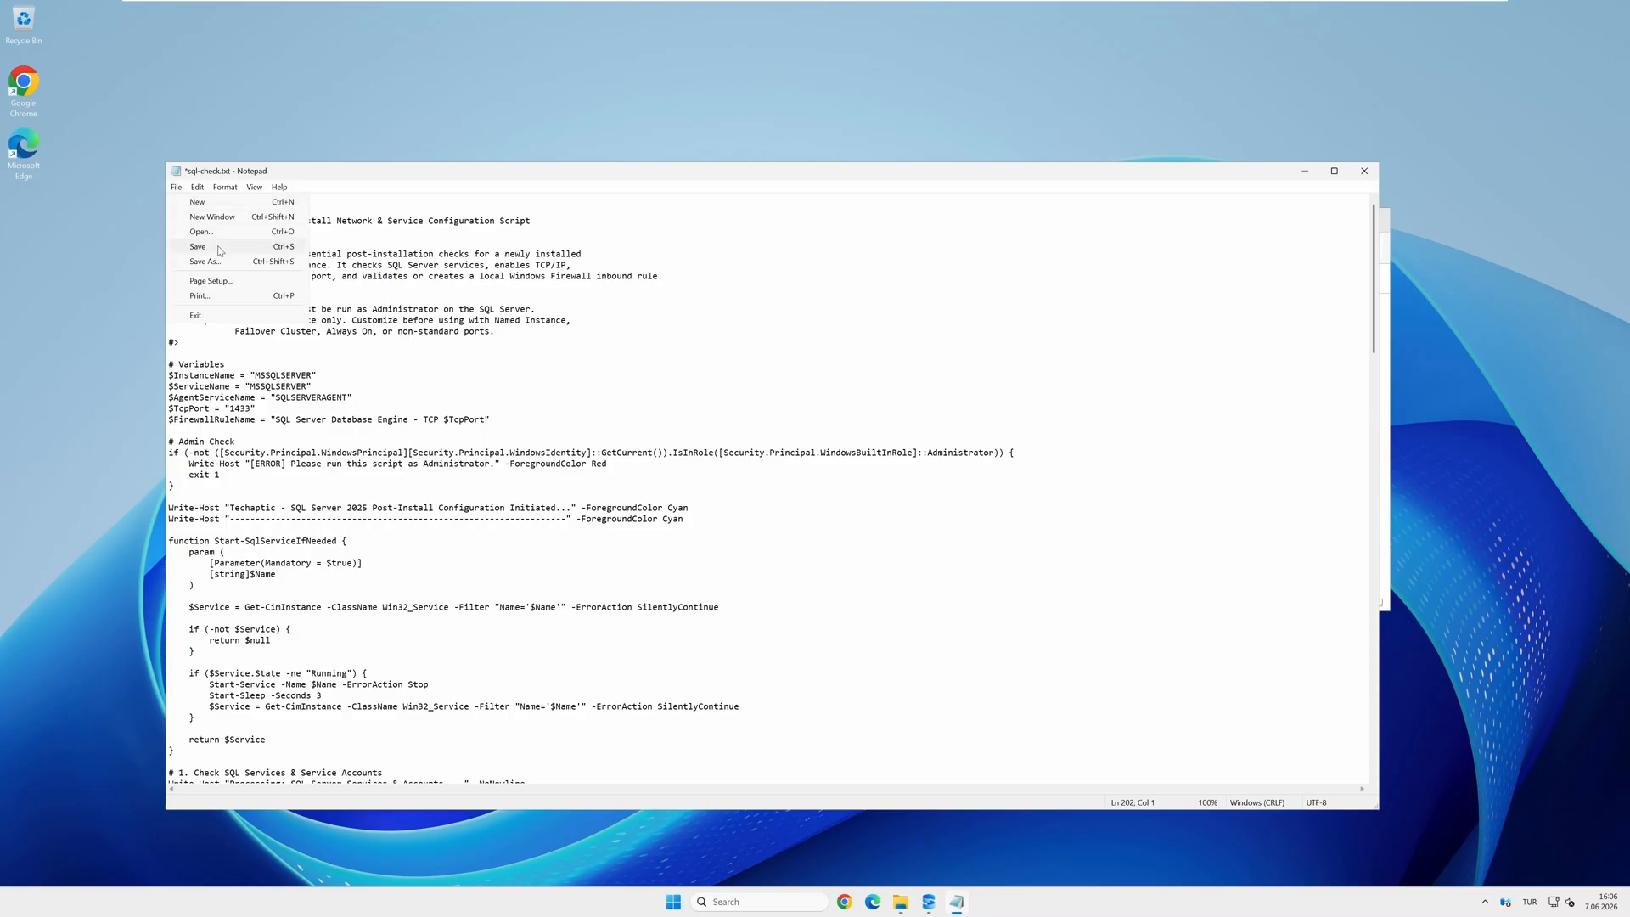
pyautogui.click(219, 248)
pyautogui.hotkey('alt', 'F4')
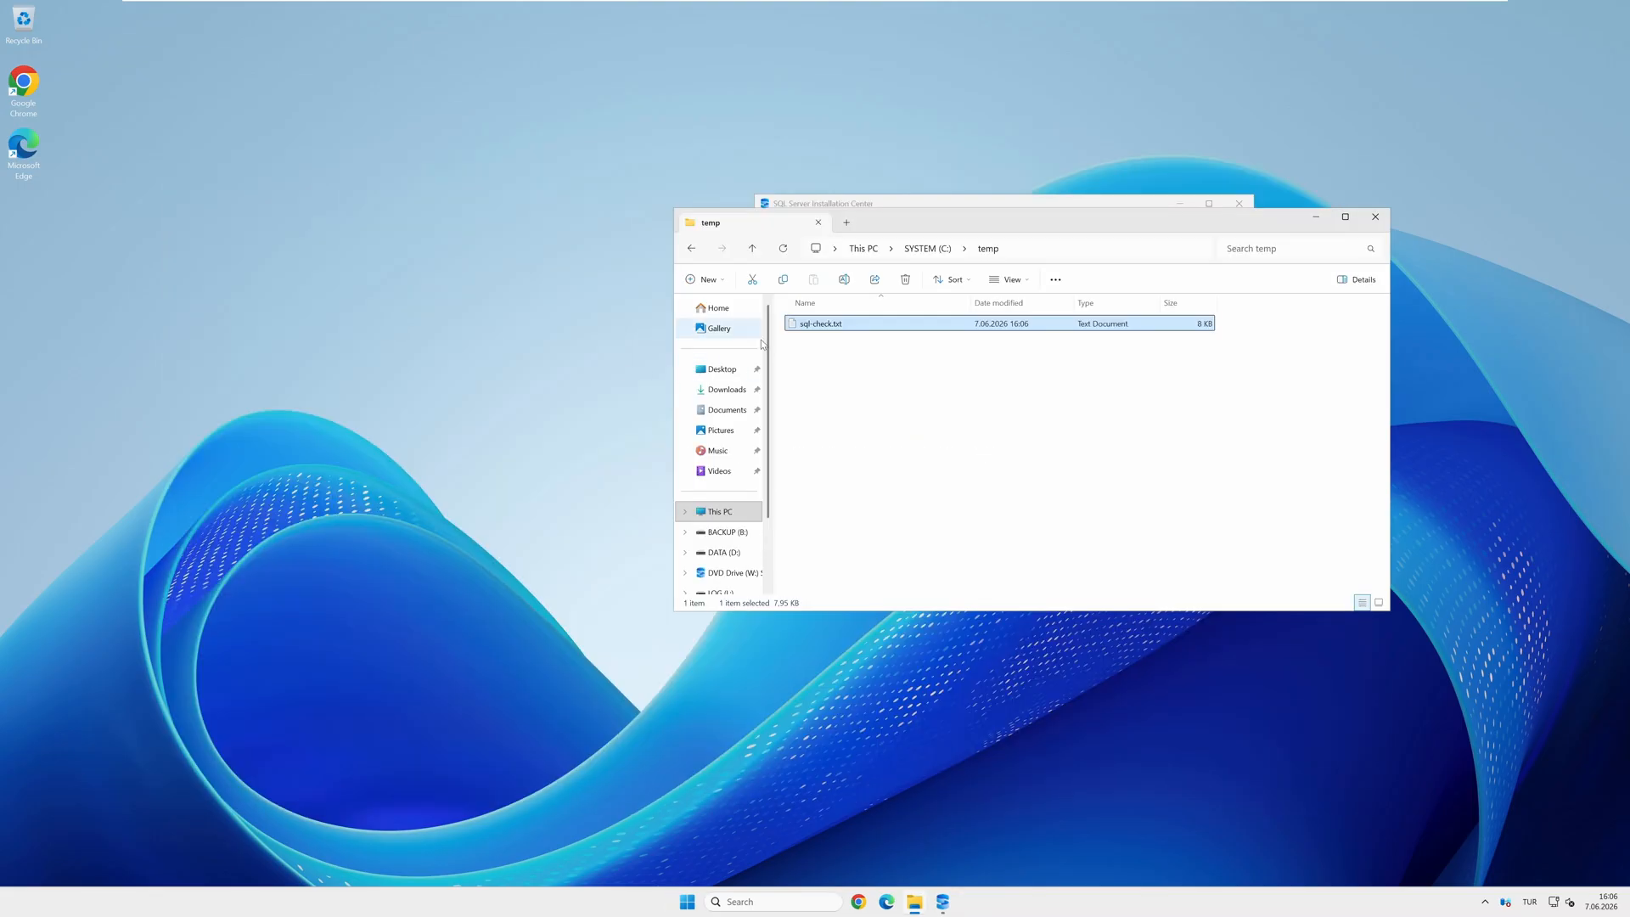
# Step: Rename sql-check.txt to sql-check.ps1 in the C:\temp folder
pyautogui.click(843, 326)
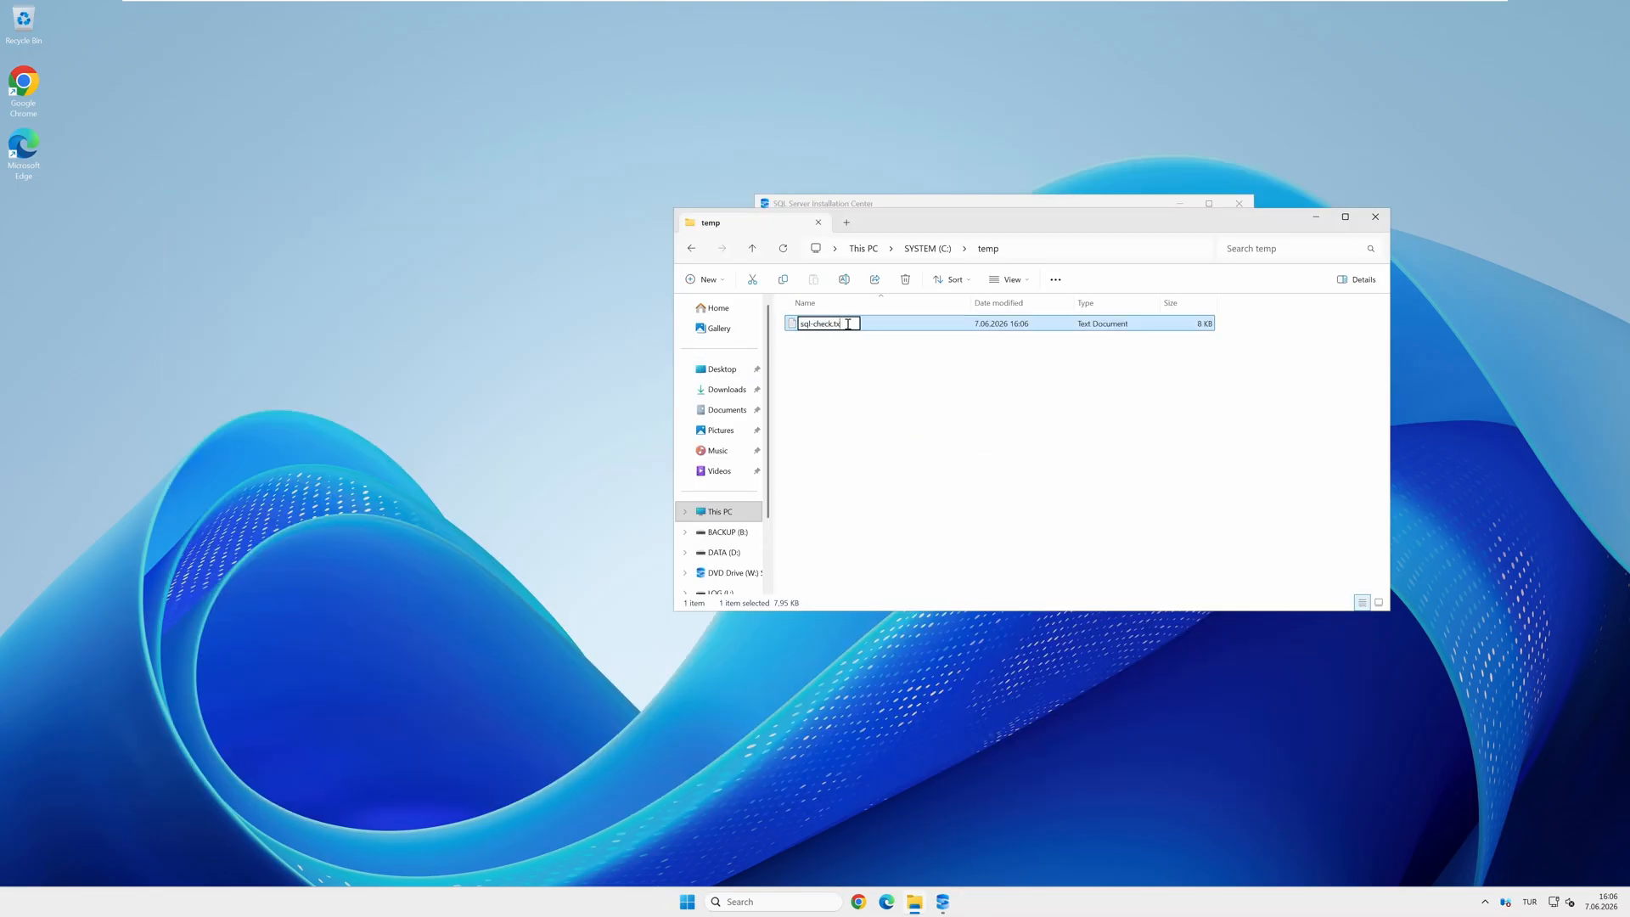
pyautogui.write('ps1')
pyautogui.press('Return')
pyautogui.click(879, 459)
# Step: Open Windows PowerShell as administrator
pyautogui.click(687, 901)
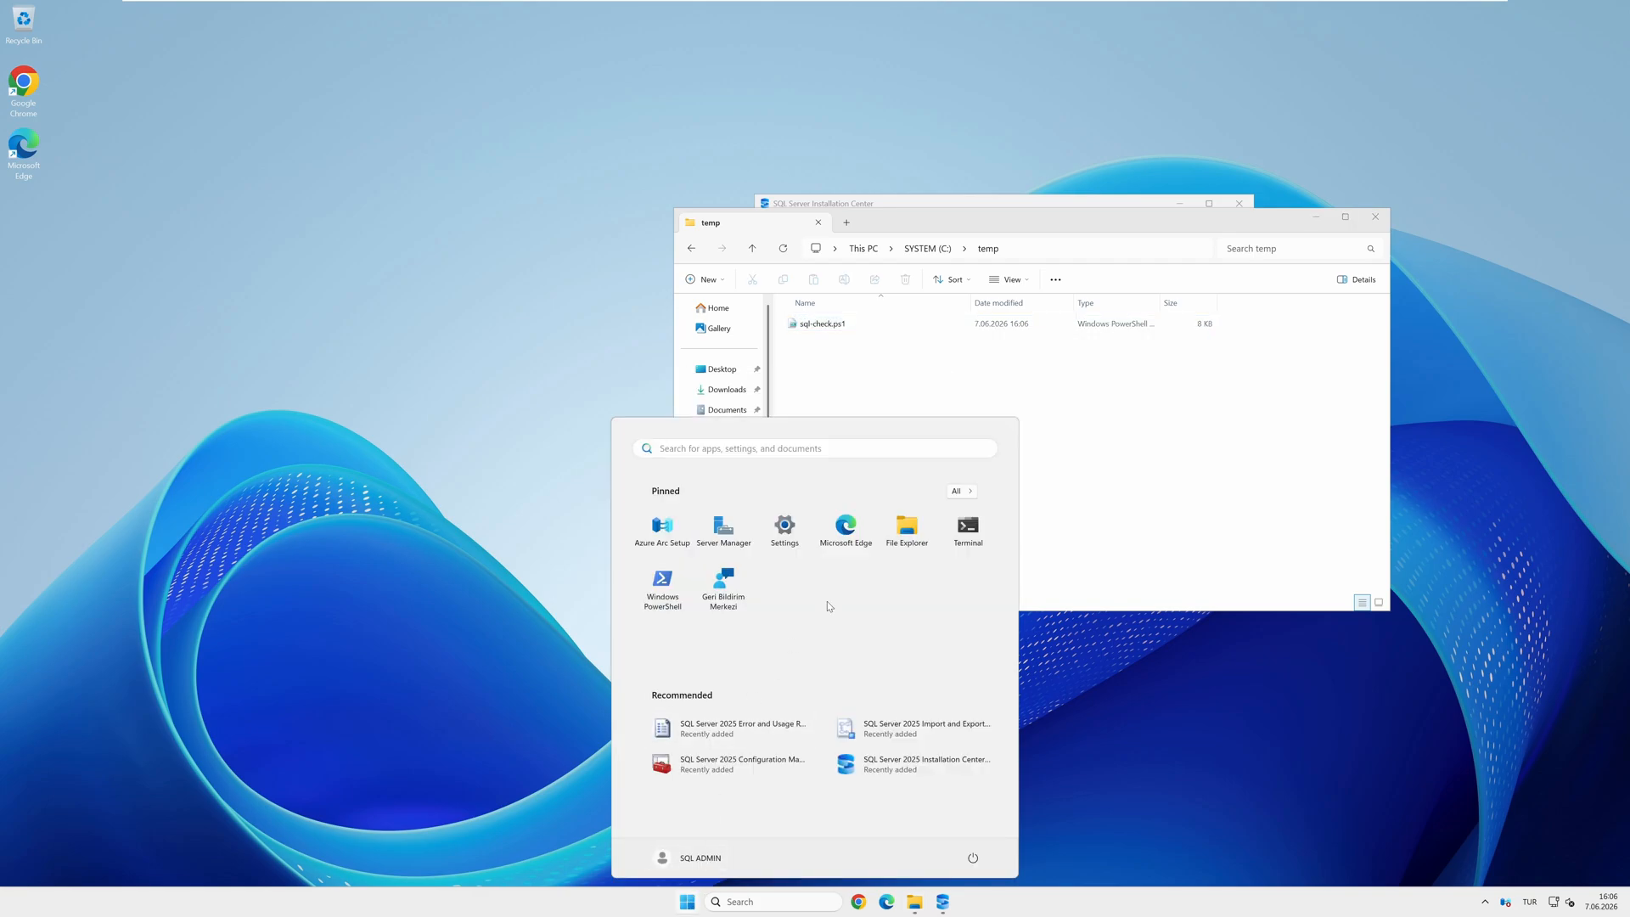
pyautogui.rightClick(664, 592)
pyautogui.click(736, 711)
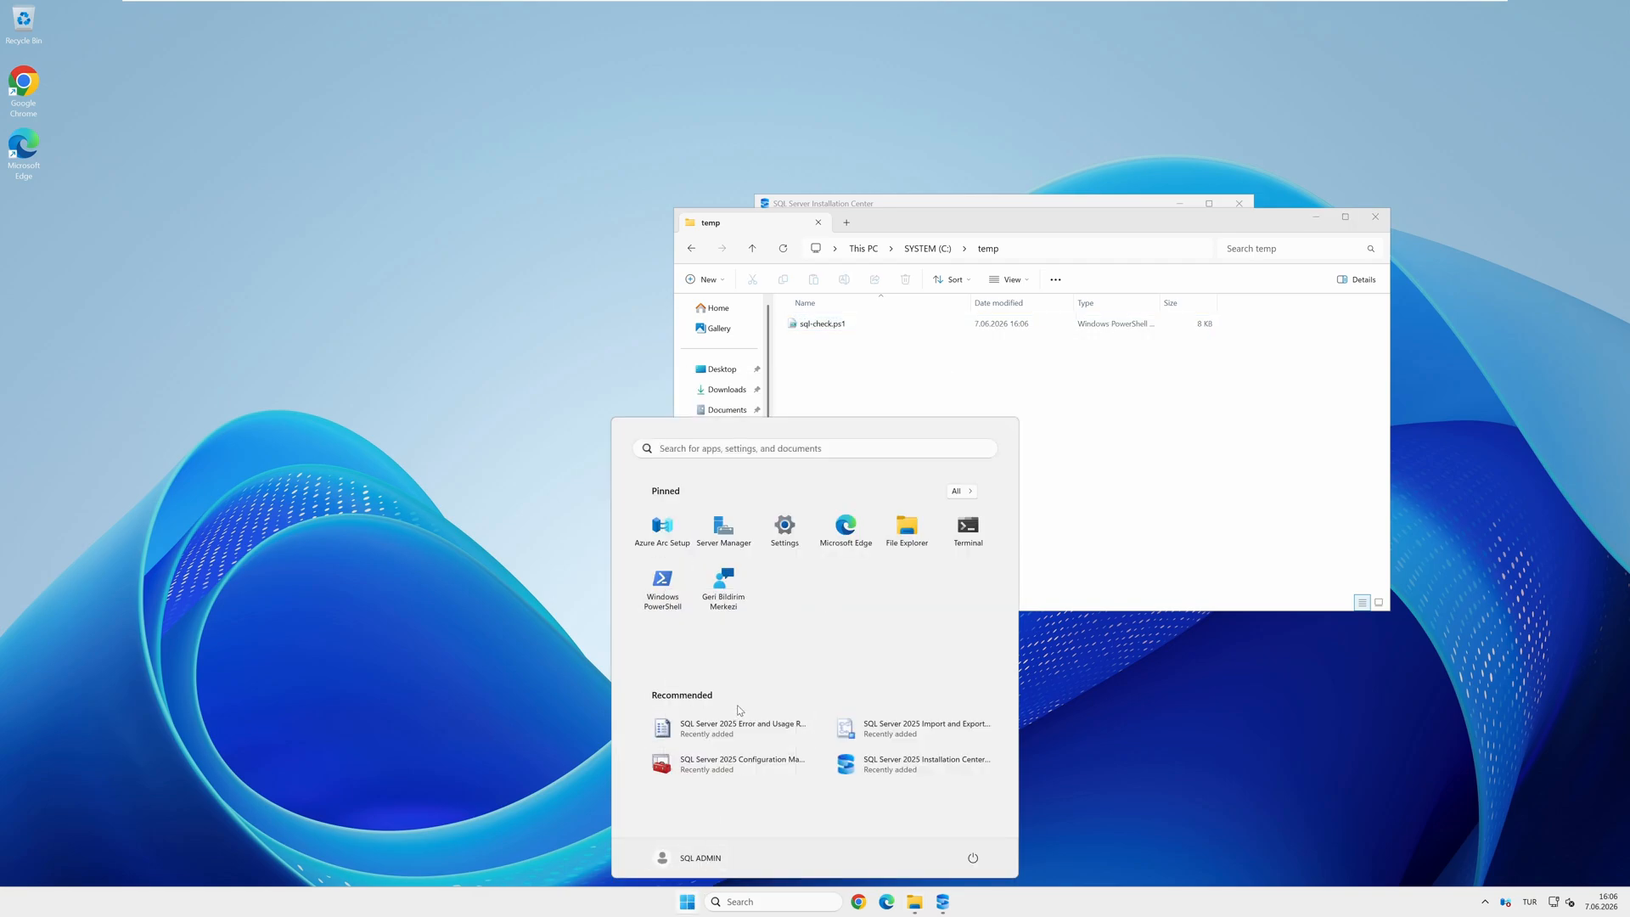
pyautogui.click(785, 559)
# Step: Change the PowerShell directory to C:\temp and run the script .\sql-check.ps1
pyautogui.click(1045, 248)
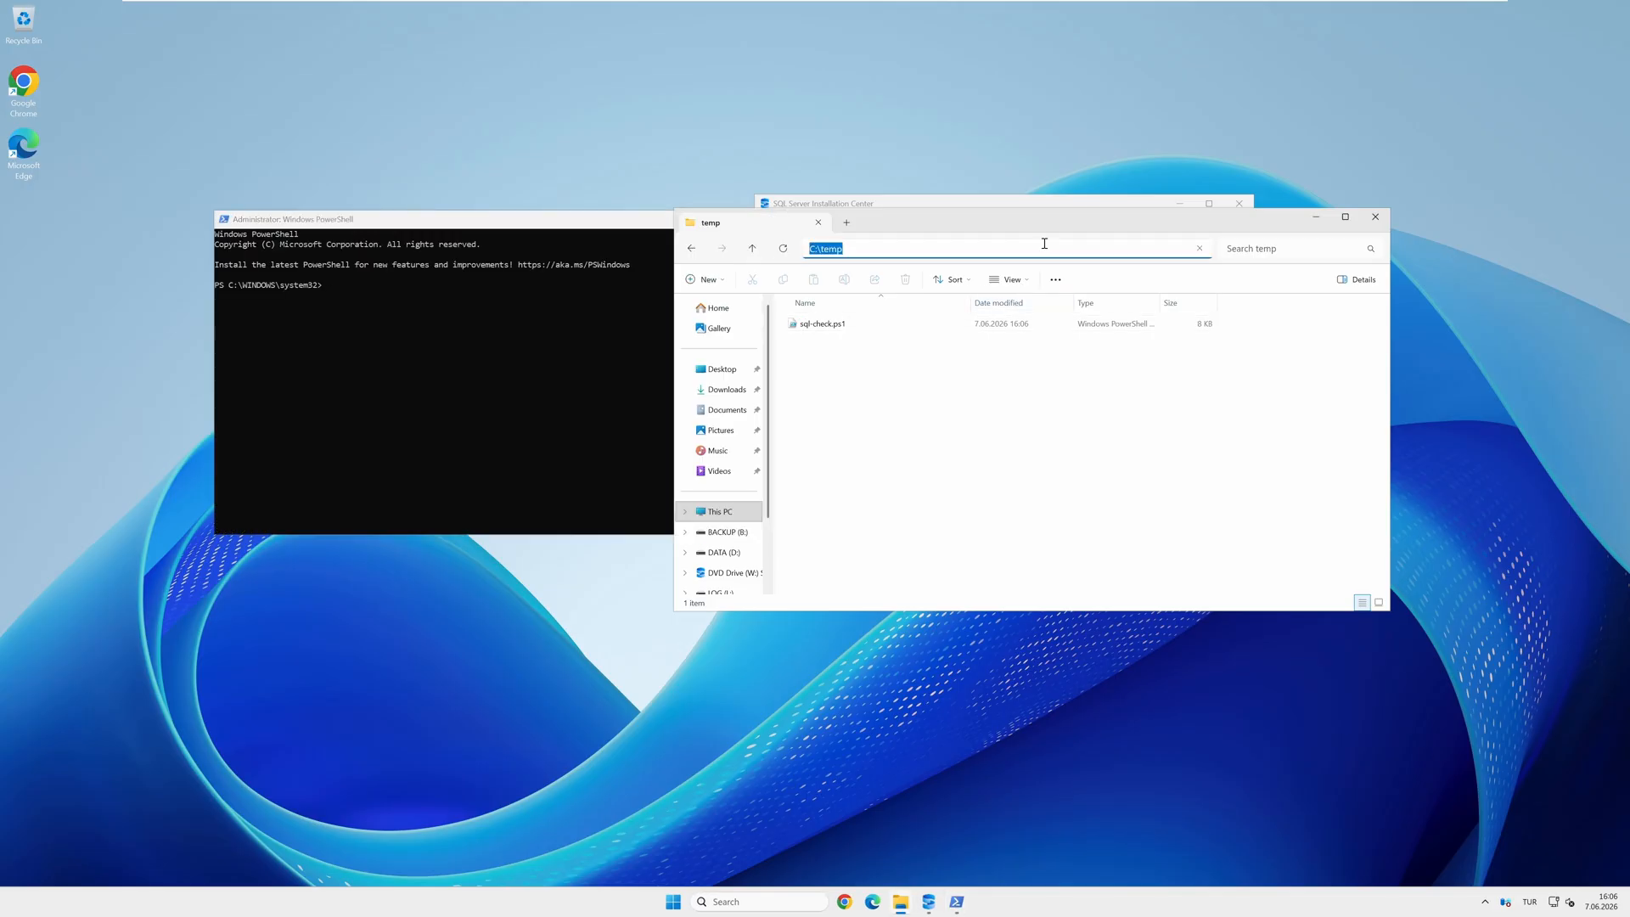
pyautogui.click(406, 344)
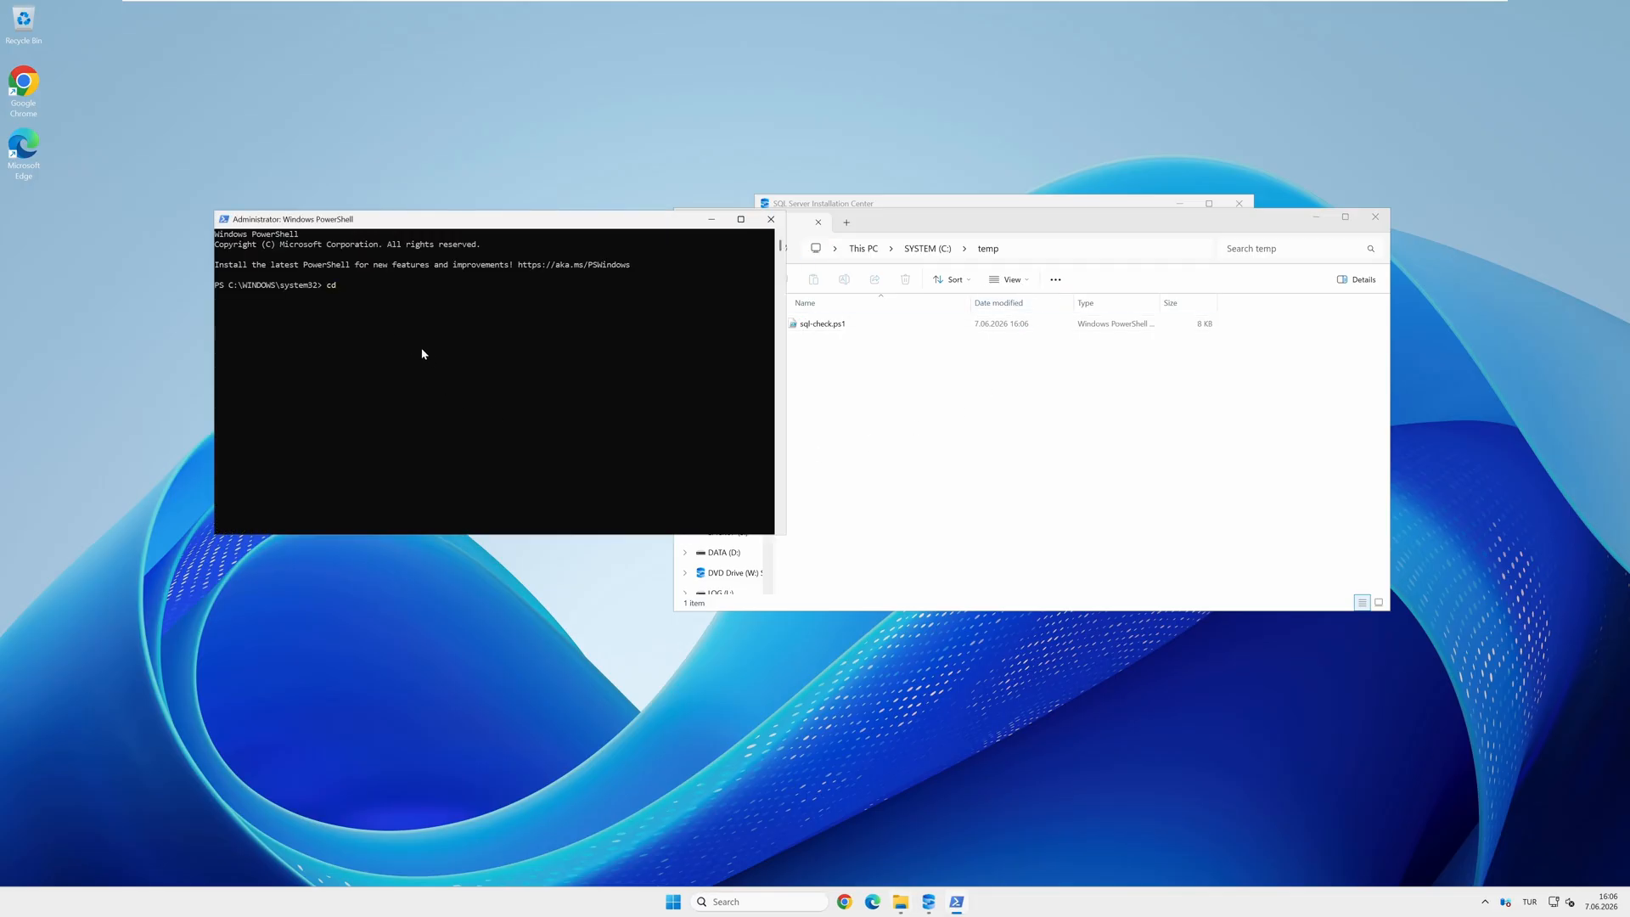
pyautogui.press('Return')
pyautogui.write('.\\sql')
pyautogui.press('Tab')
pyautogui.press('Return')
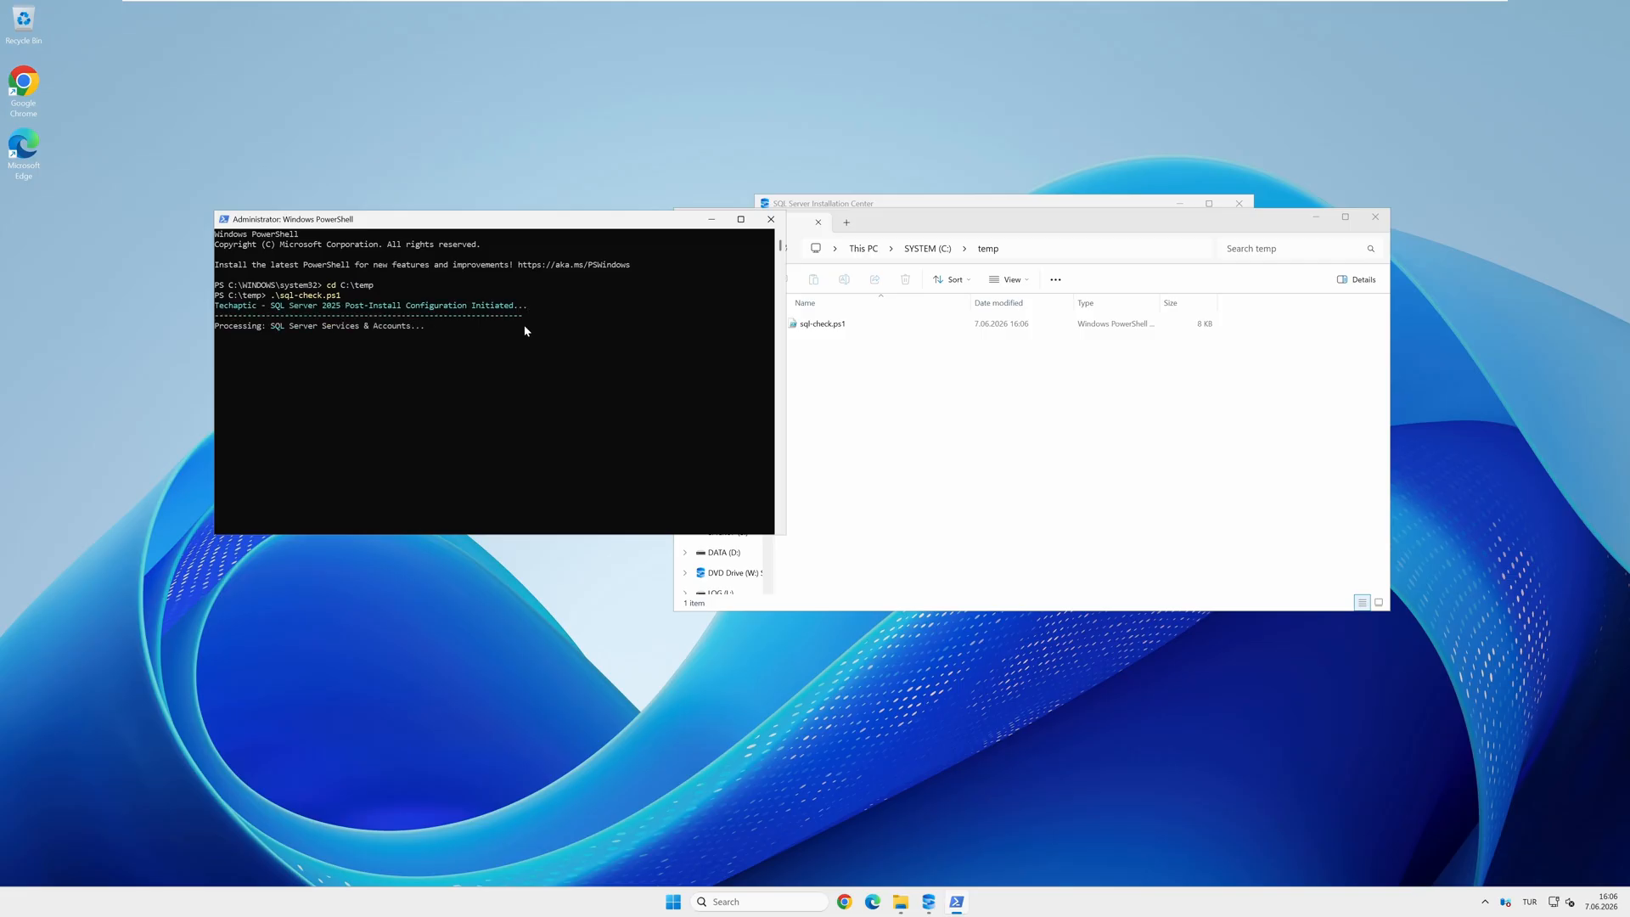
# Step: Enlarge the PowerShell window to review the script's output, and exit the session
pyautogui.moveTo(785, 535); pyautogui.dragTo(1274, 691)
pyautogui.moveTo(825, 219); pyautogui.dragTo(1094, 207)
pyautogui.moveTo(1542, 679); pyautogui.dragTo(1364, 732)
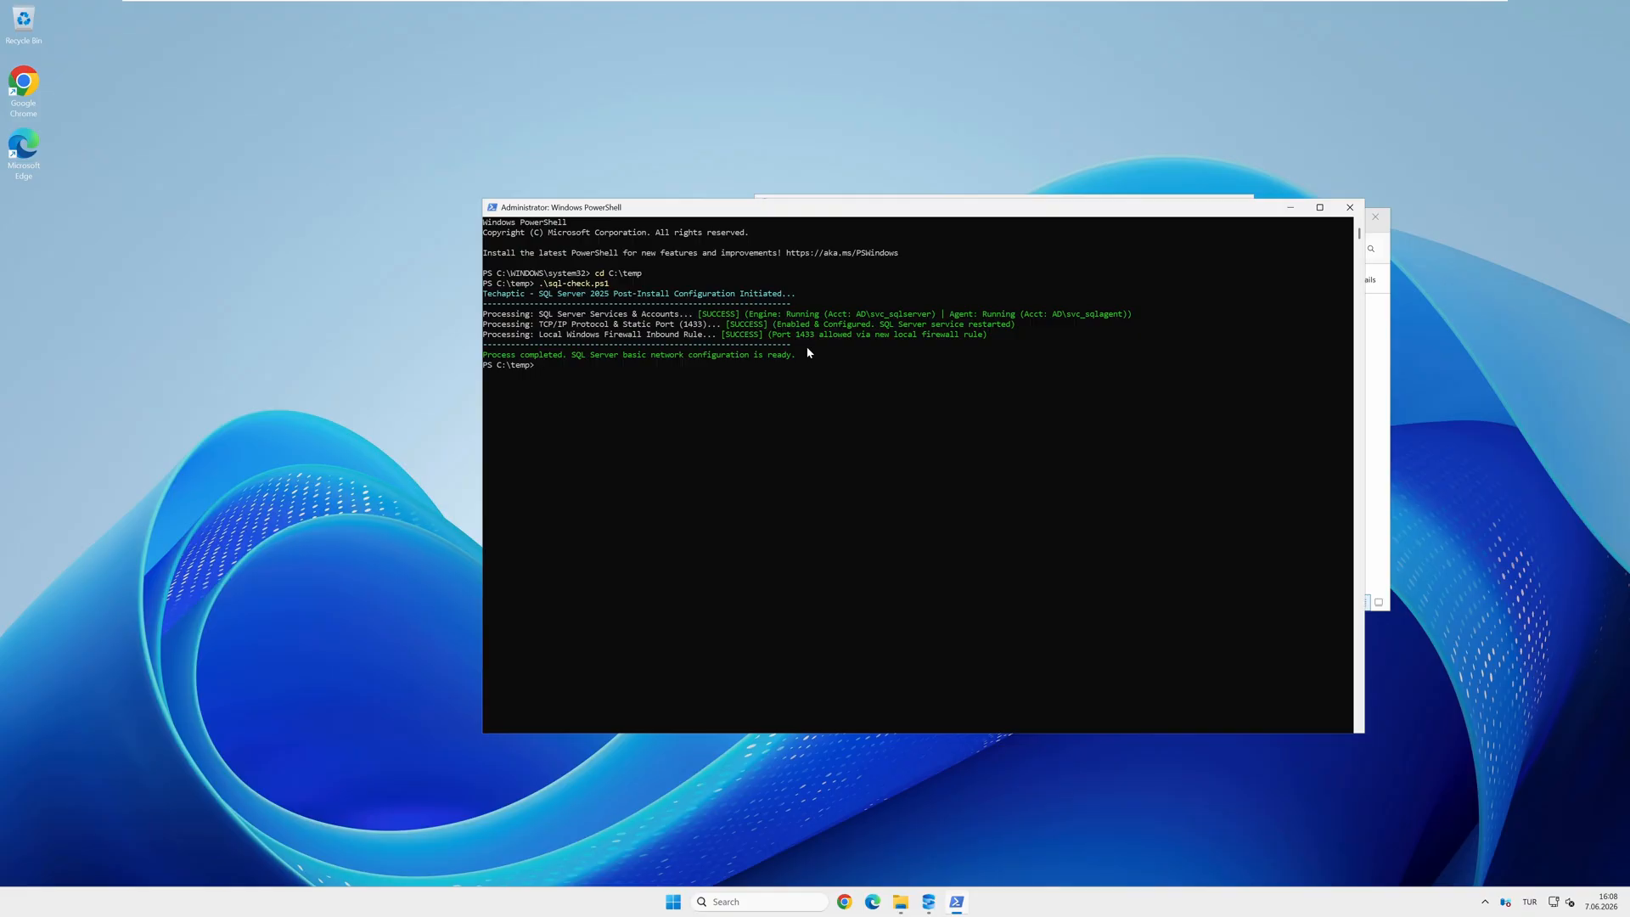
pyautogui.write('xit')
pyautogui.press('Return')
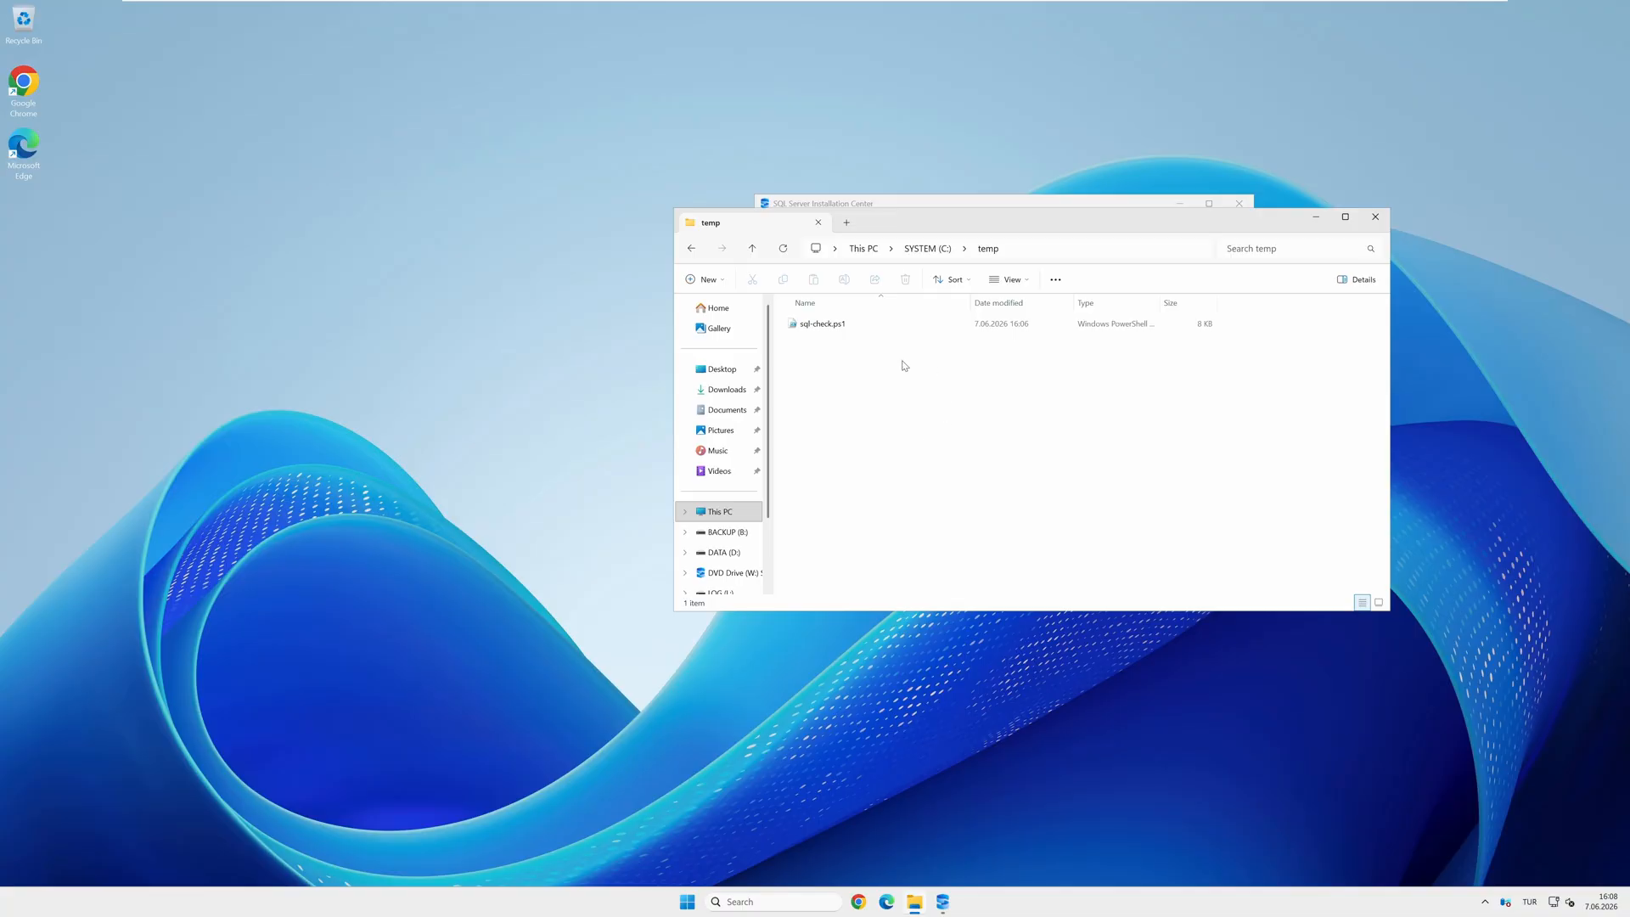
# Step: In Chrome, search for "sql server management studio download" and download the SQL Server Management Studio 22 installer from Microsoft Learn
pyautogui.click(859, 901)
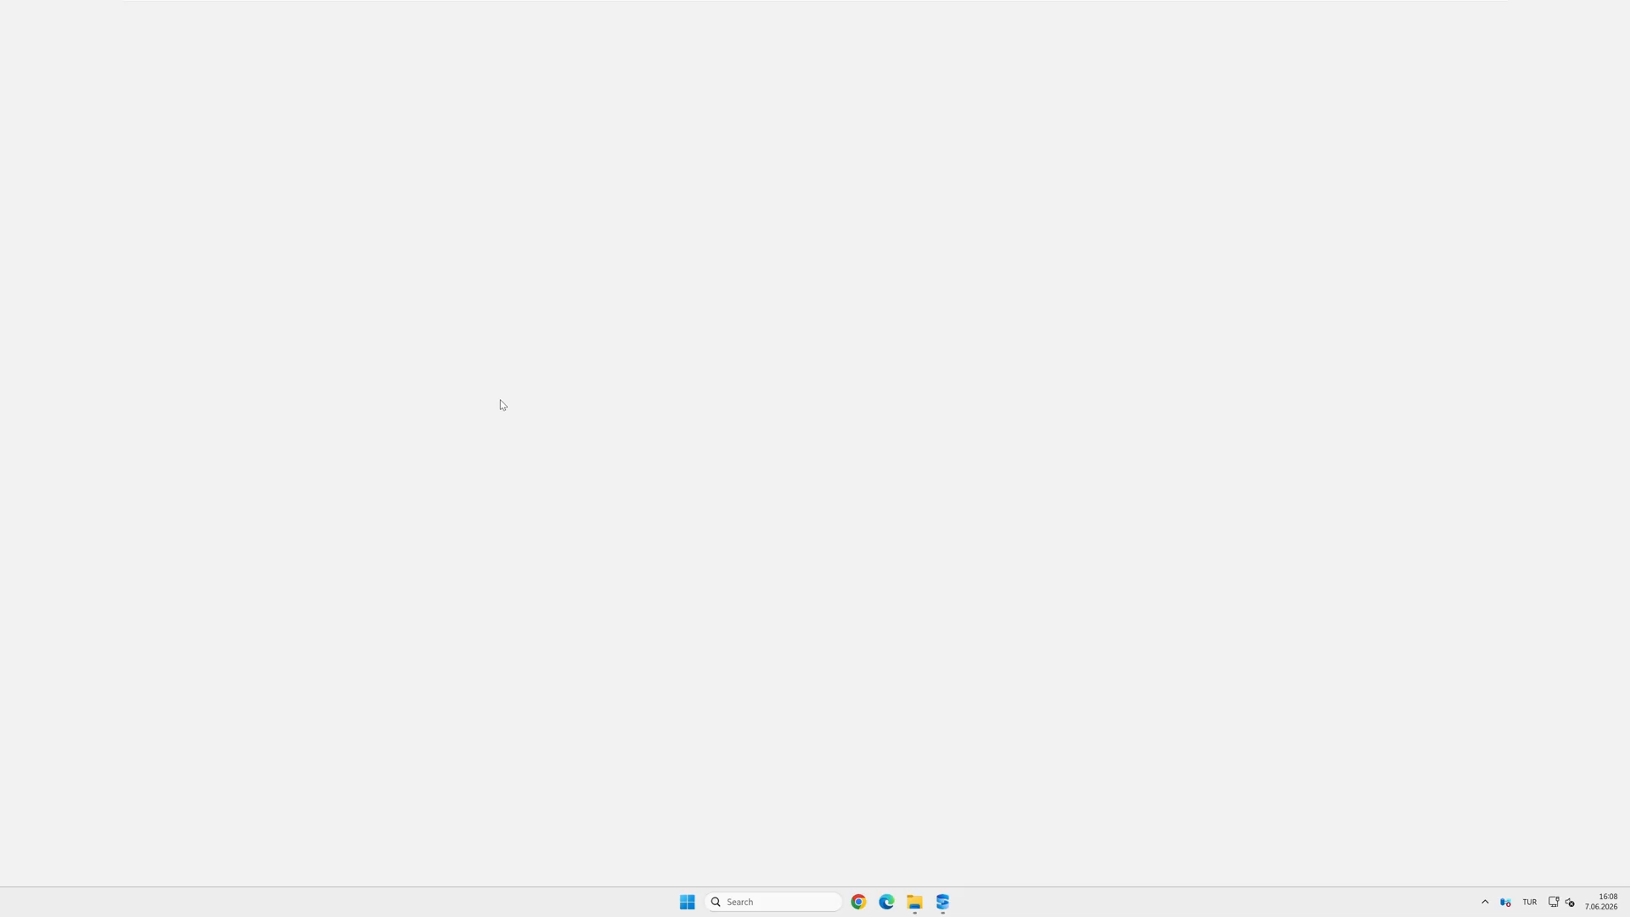
pyautogui.click(244, 40)
pyautogui.write('sql')
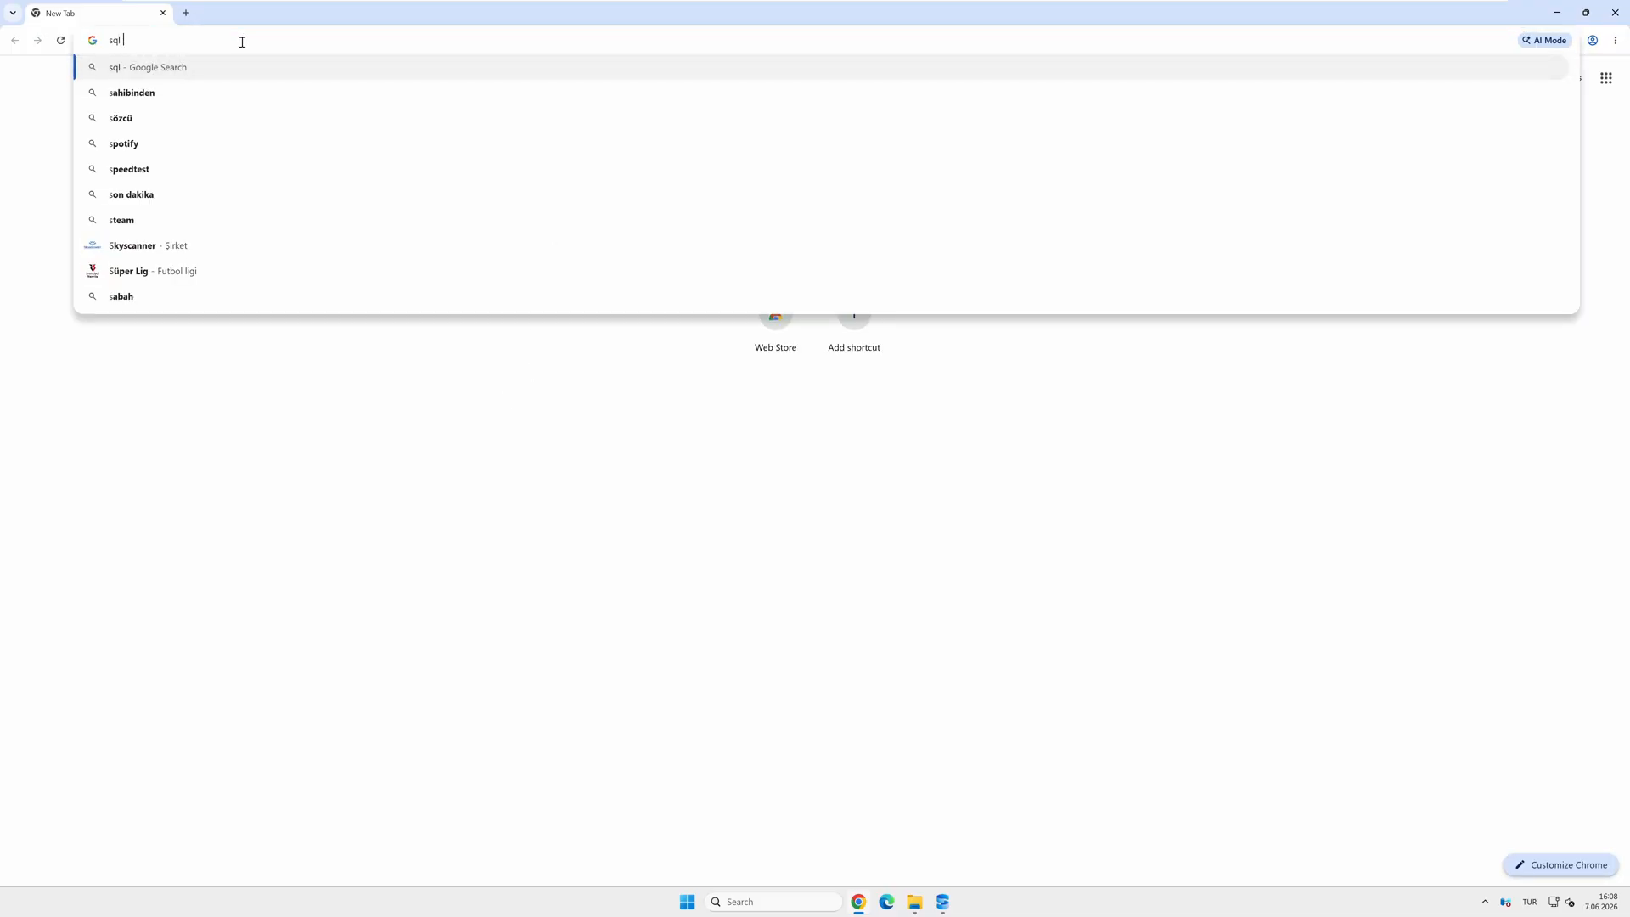
pyautogui.write(' server management studio download')
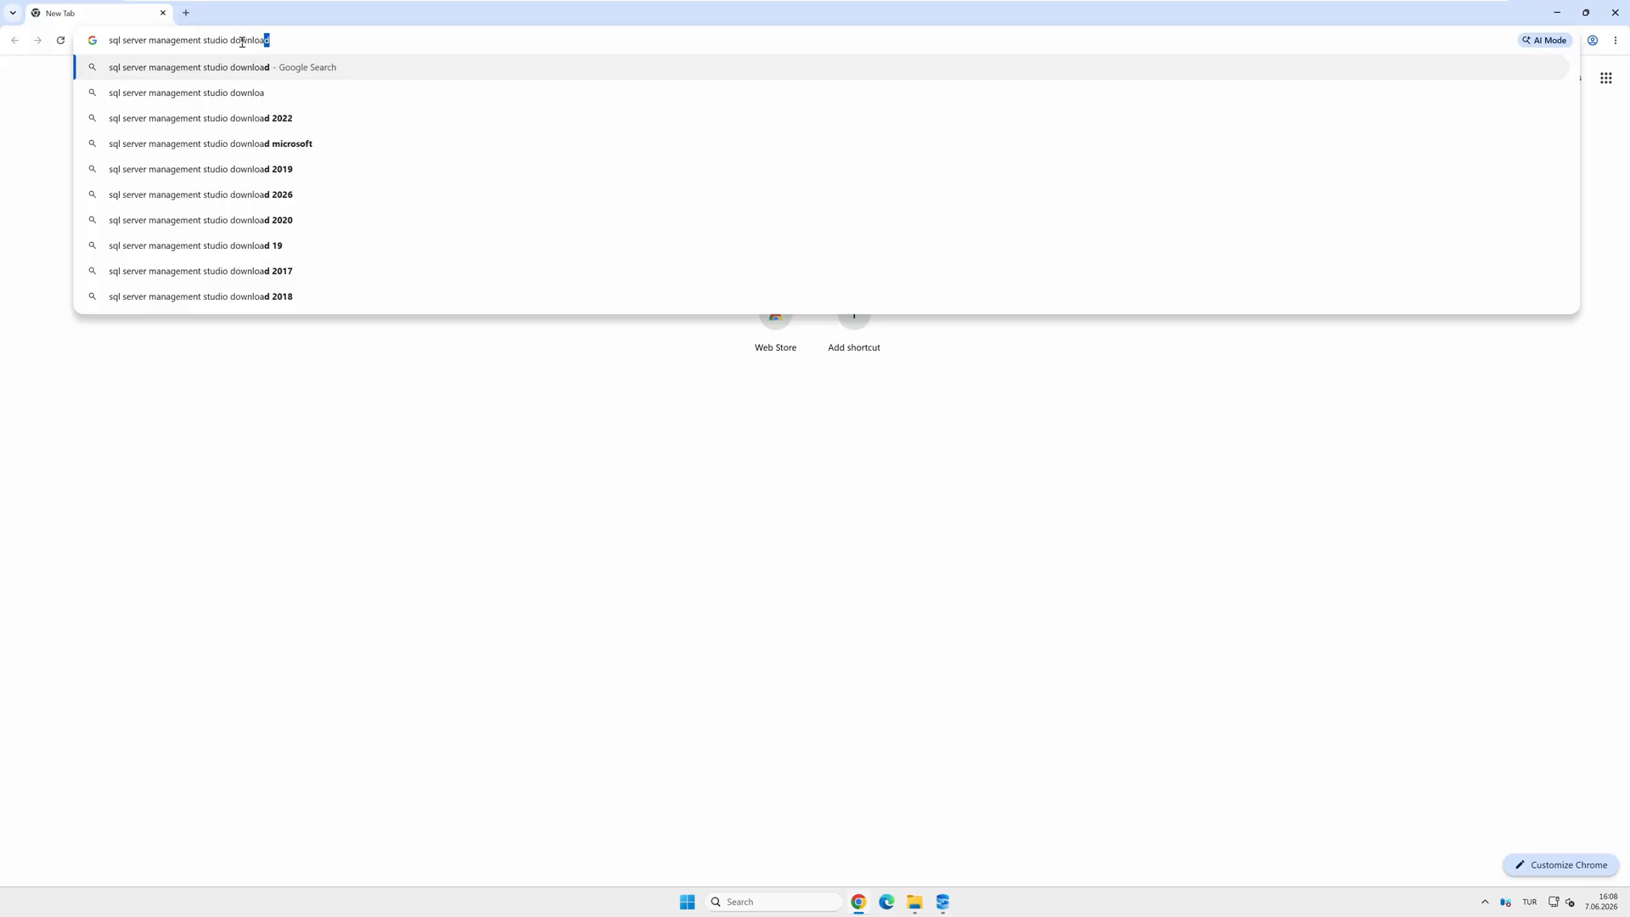
pyautogui.press('Return')
pyautogui.click(256, 195)
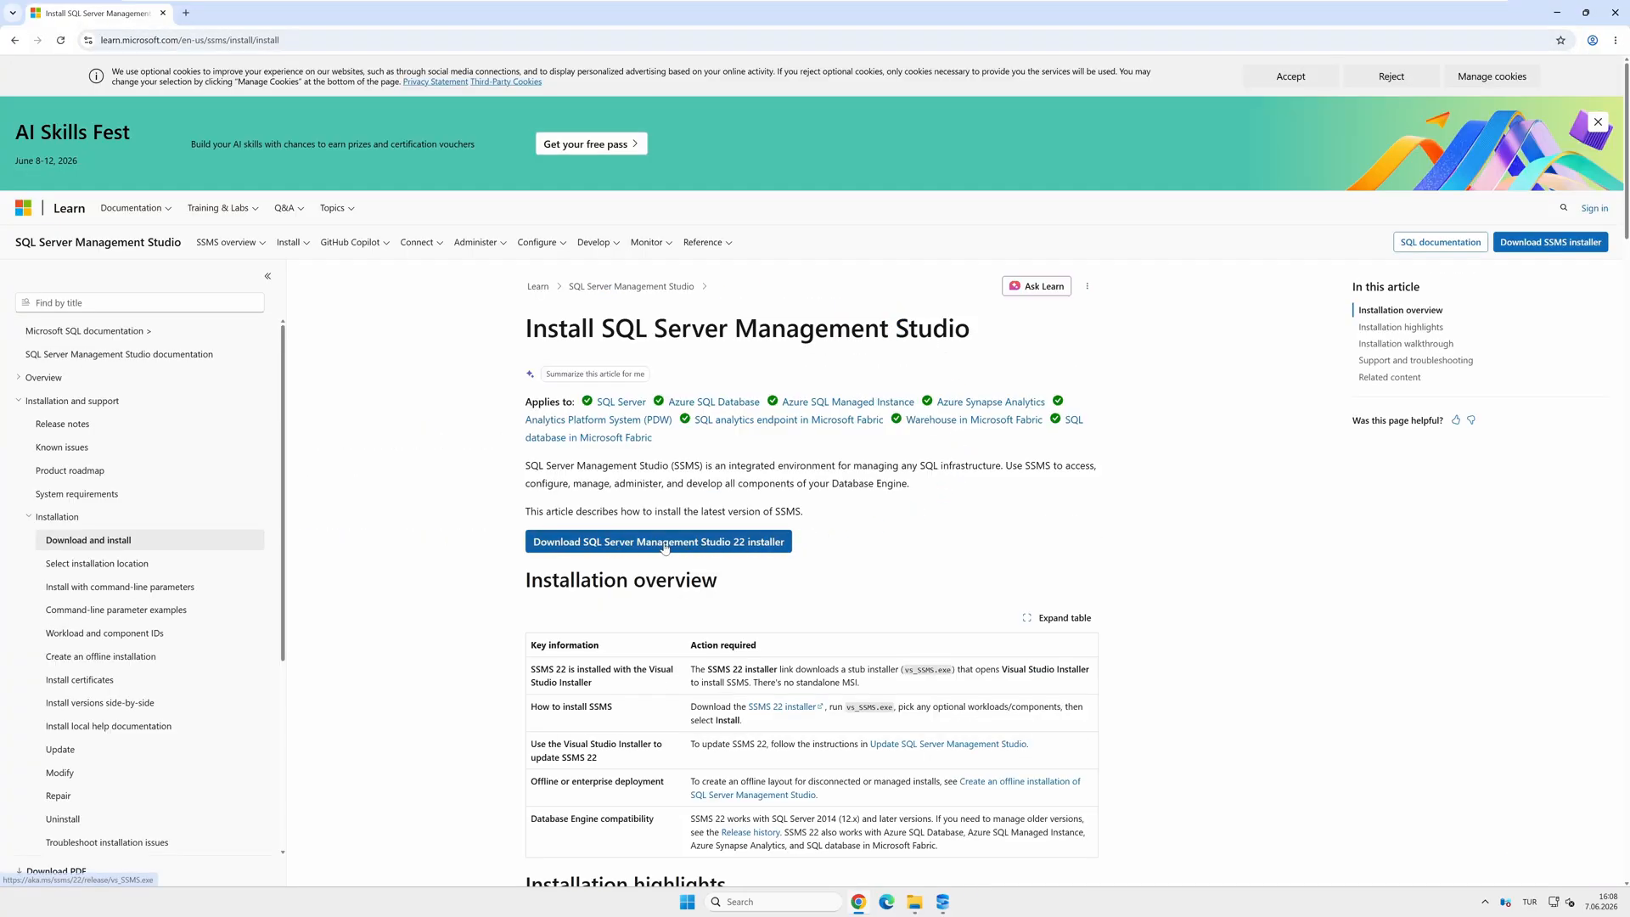
pyautogui.click(665, 547)
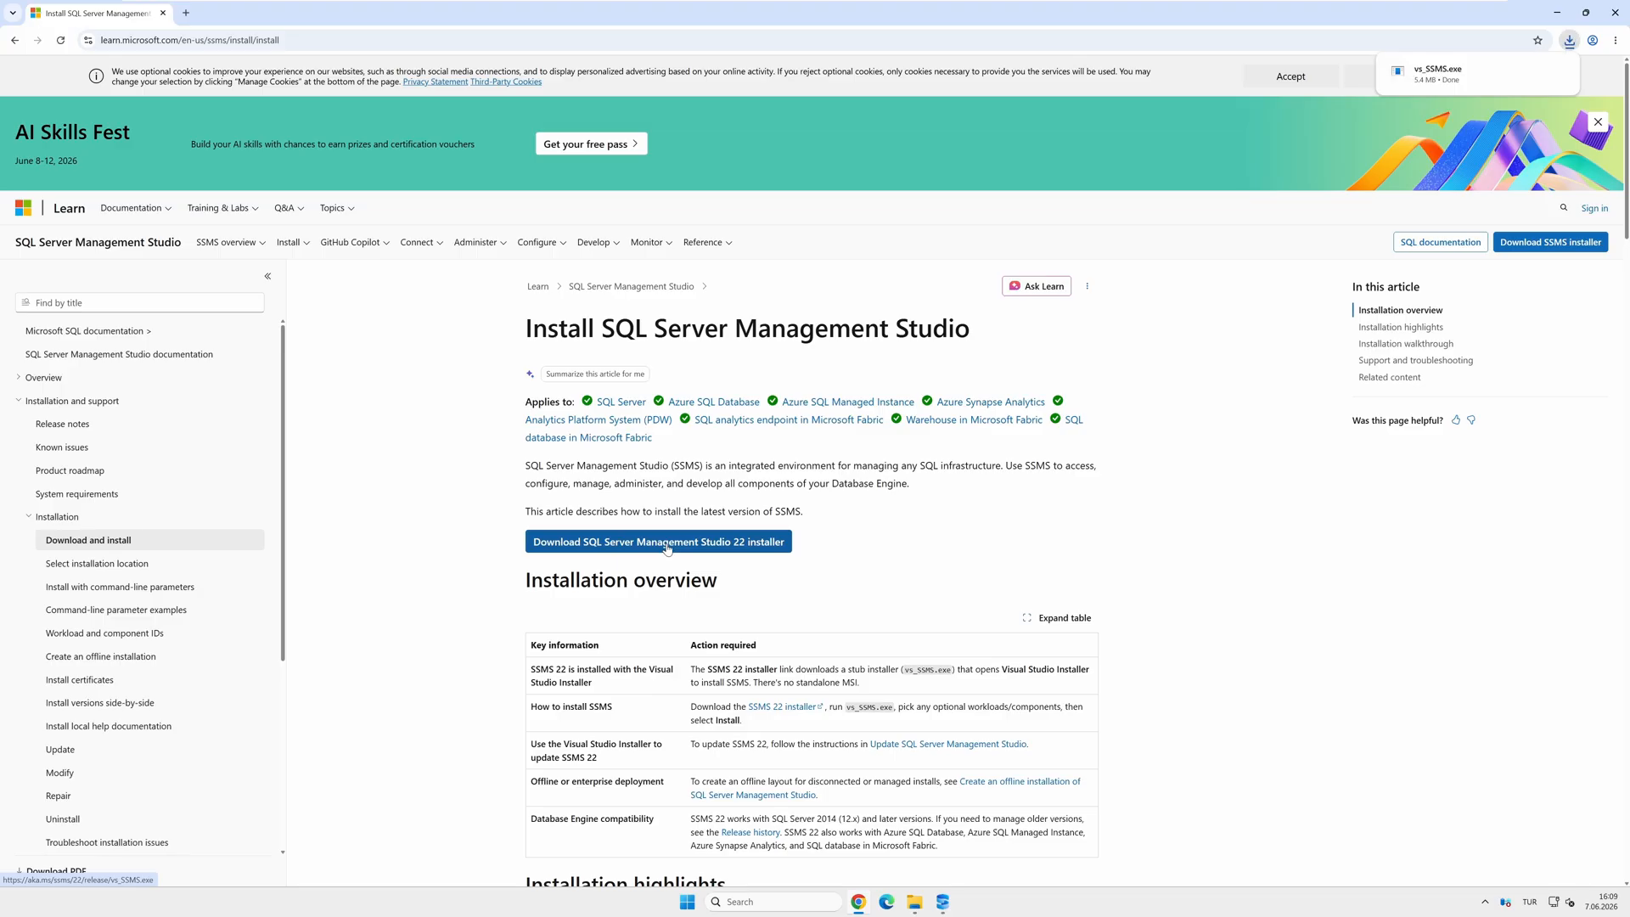
# Step: Run the downloaded vs_SSMS.exe and close the open browser, File Explorer and SQL Server Installation Center windows
pyautogui.click(1538, 74)
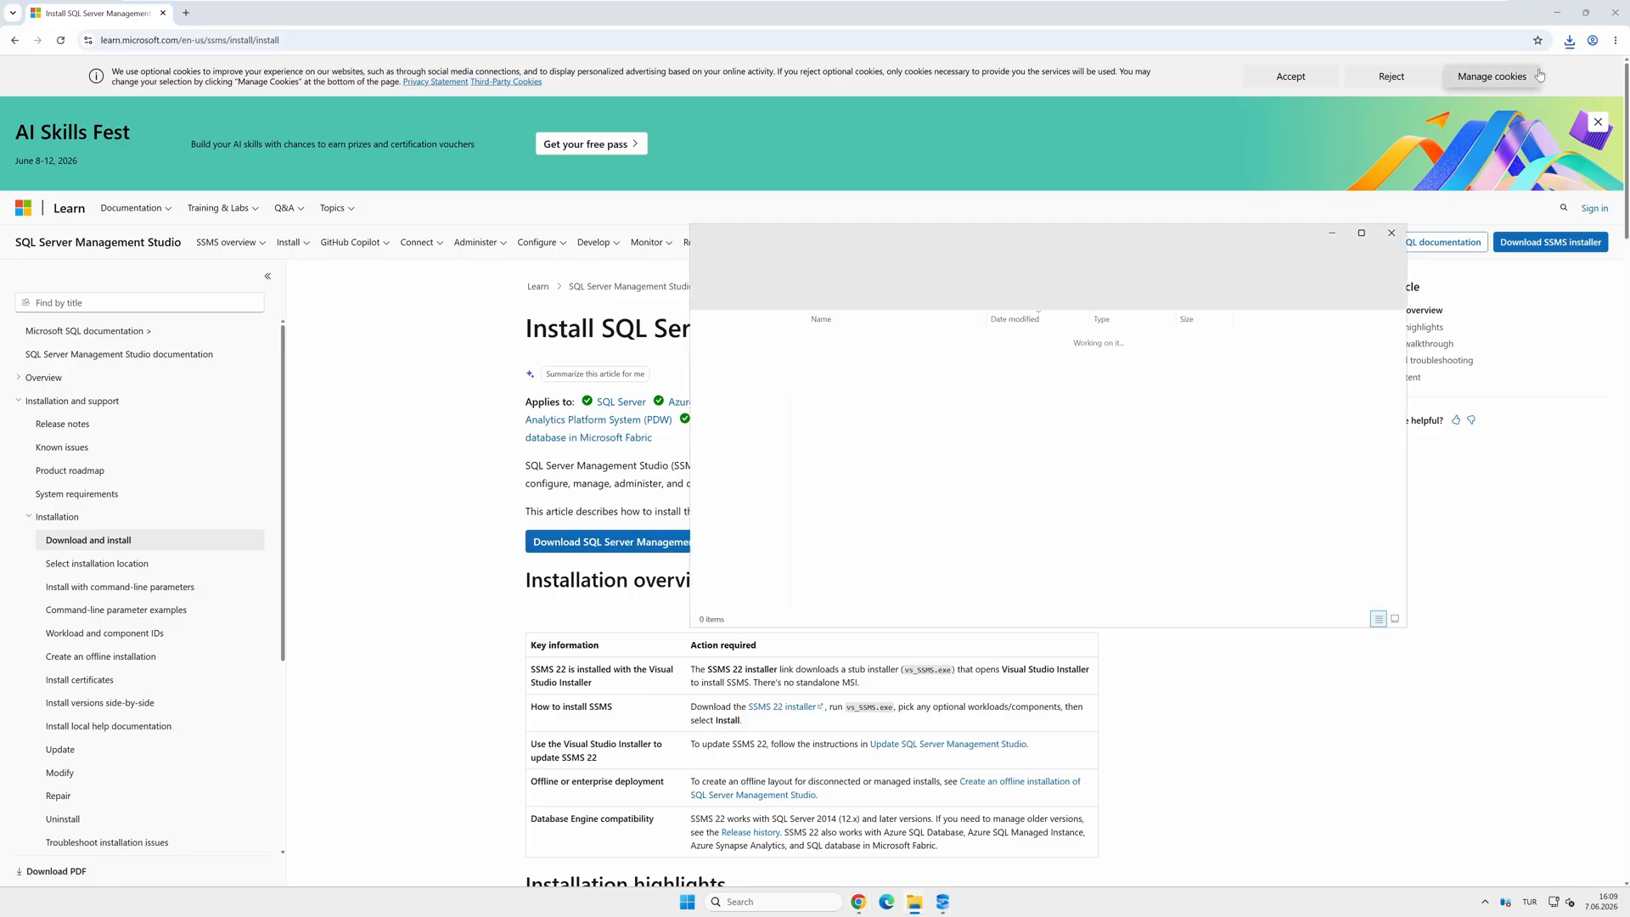
pyautogui.doubleClick(850, 359)
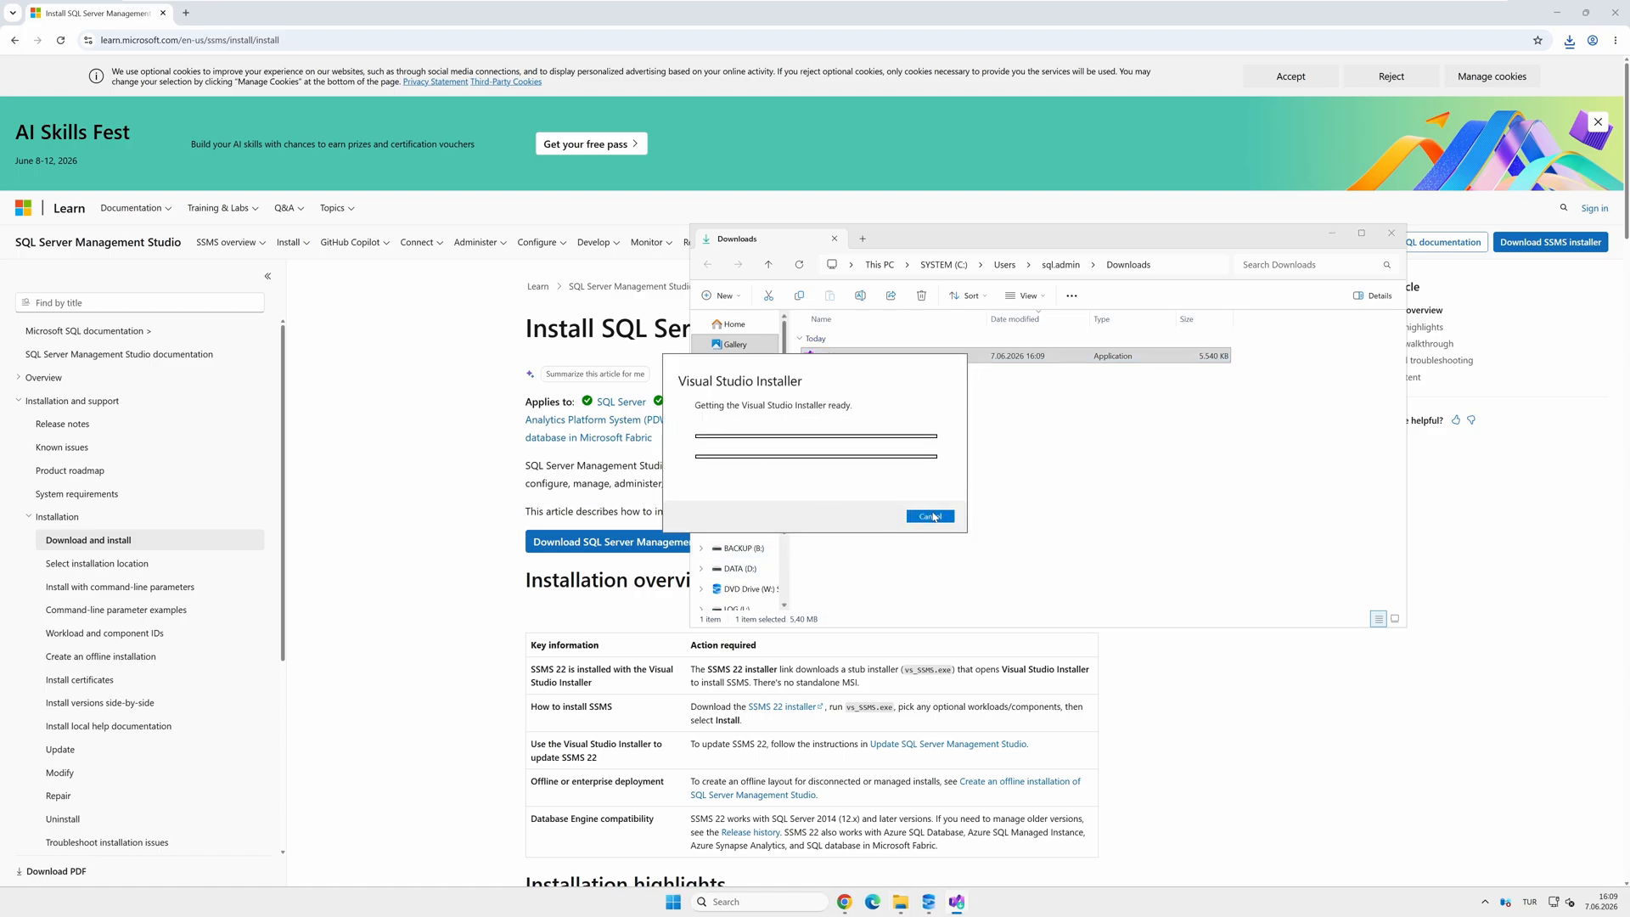
pyautogui.click(162, 12)
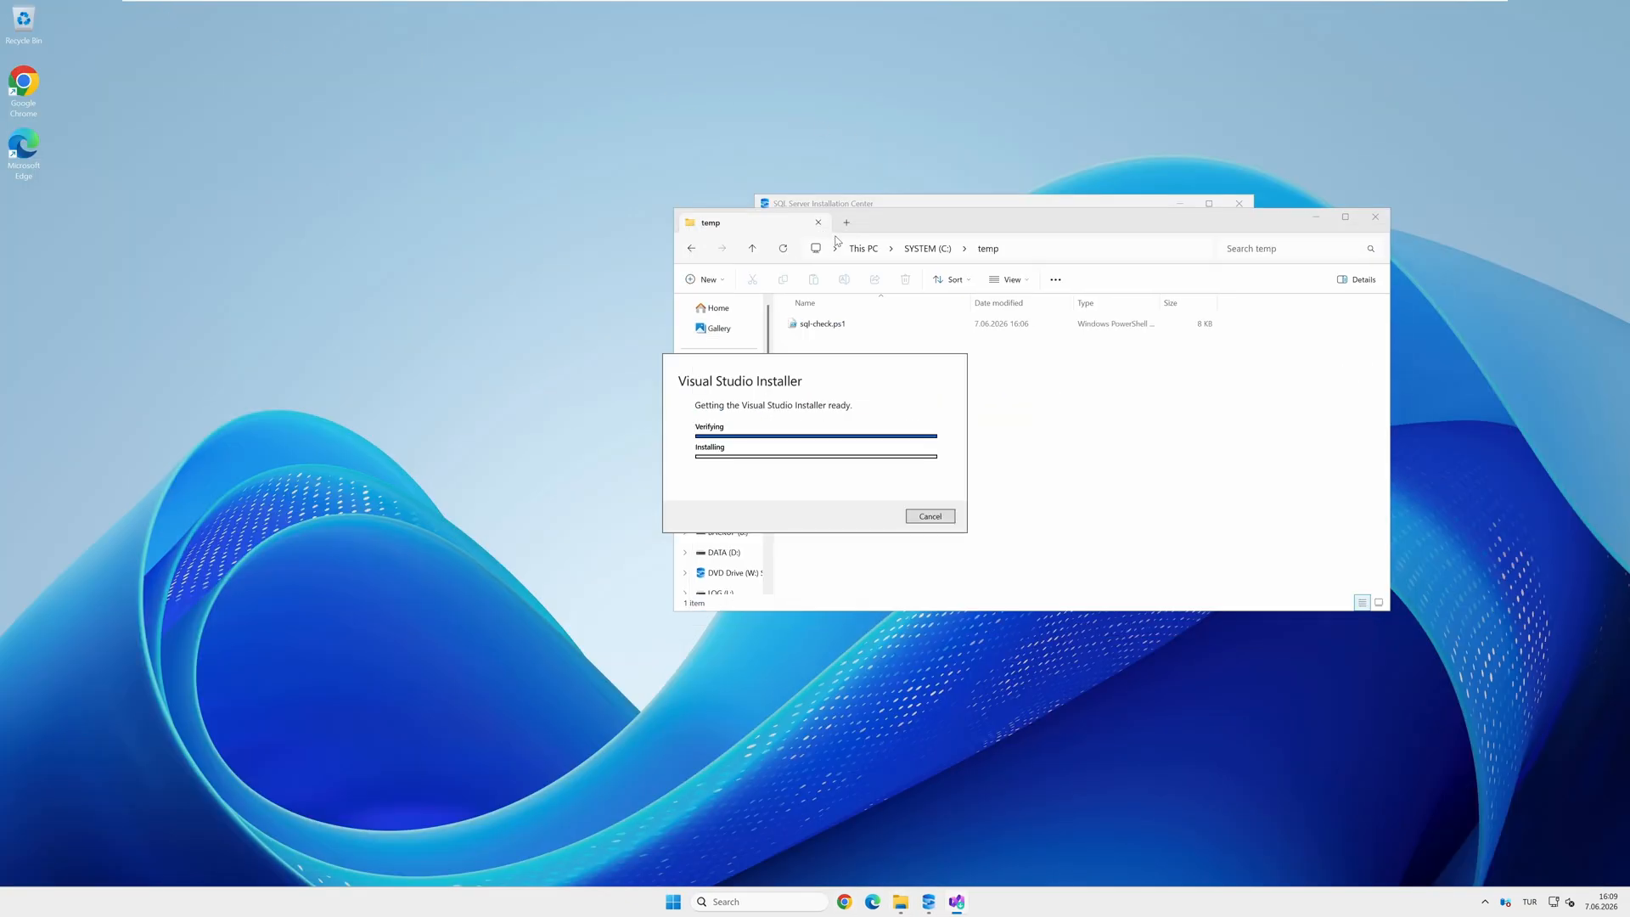
pyautogui.click(819, 222)
pyautogui.click(829, 247)
pyautogui.click(1238, 204)
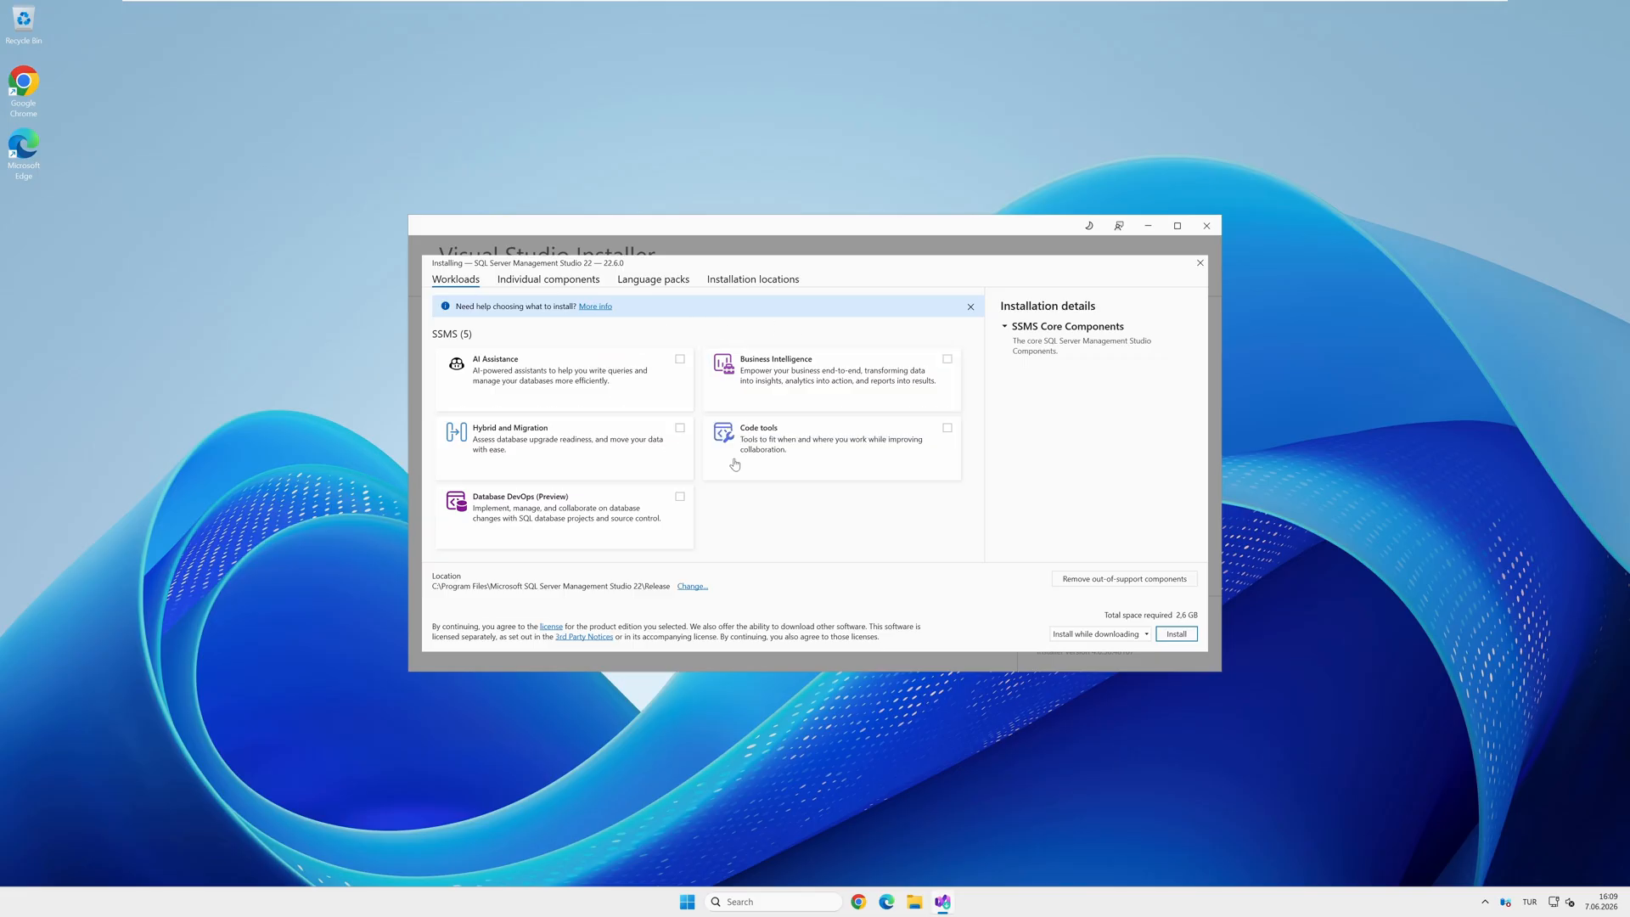
# Step: Install SQL Server Management Studio 22 with only its core components and launch it without signing in to an account
pyautogui.click(1183, 637)
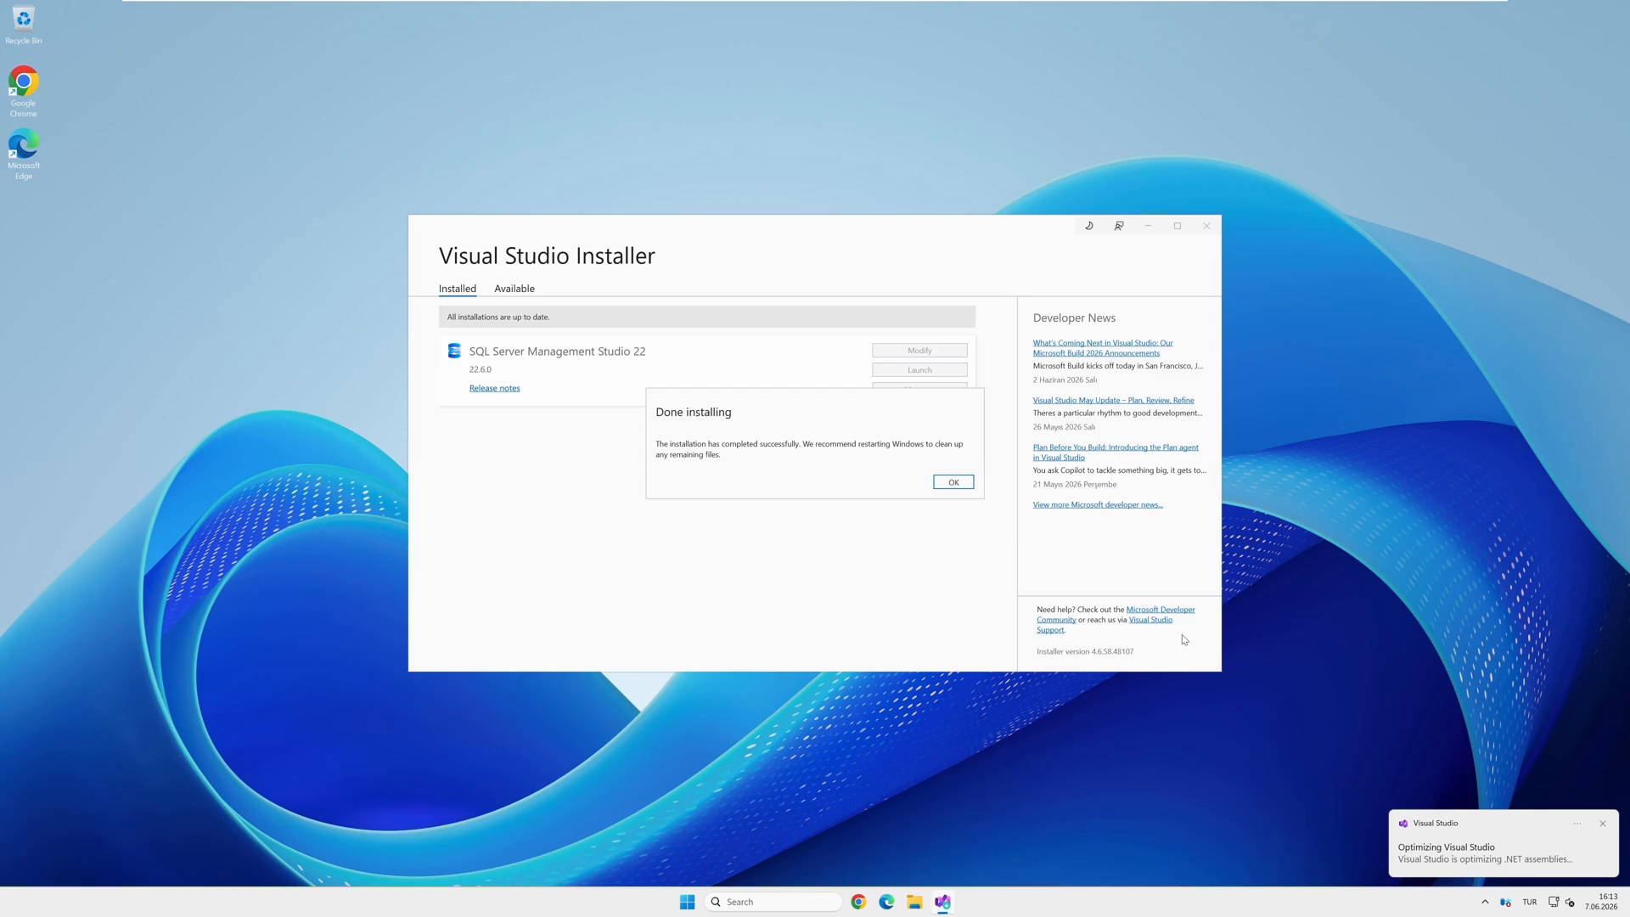
pyautogui.click(955, 482)
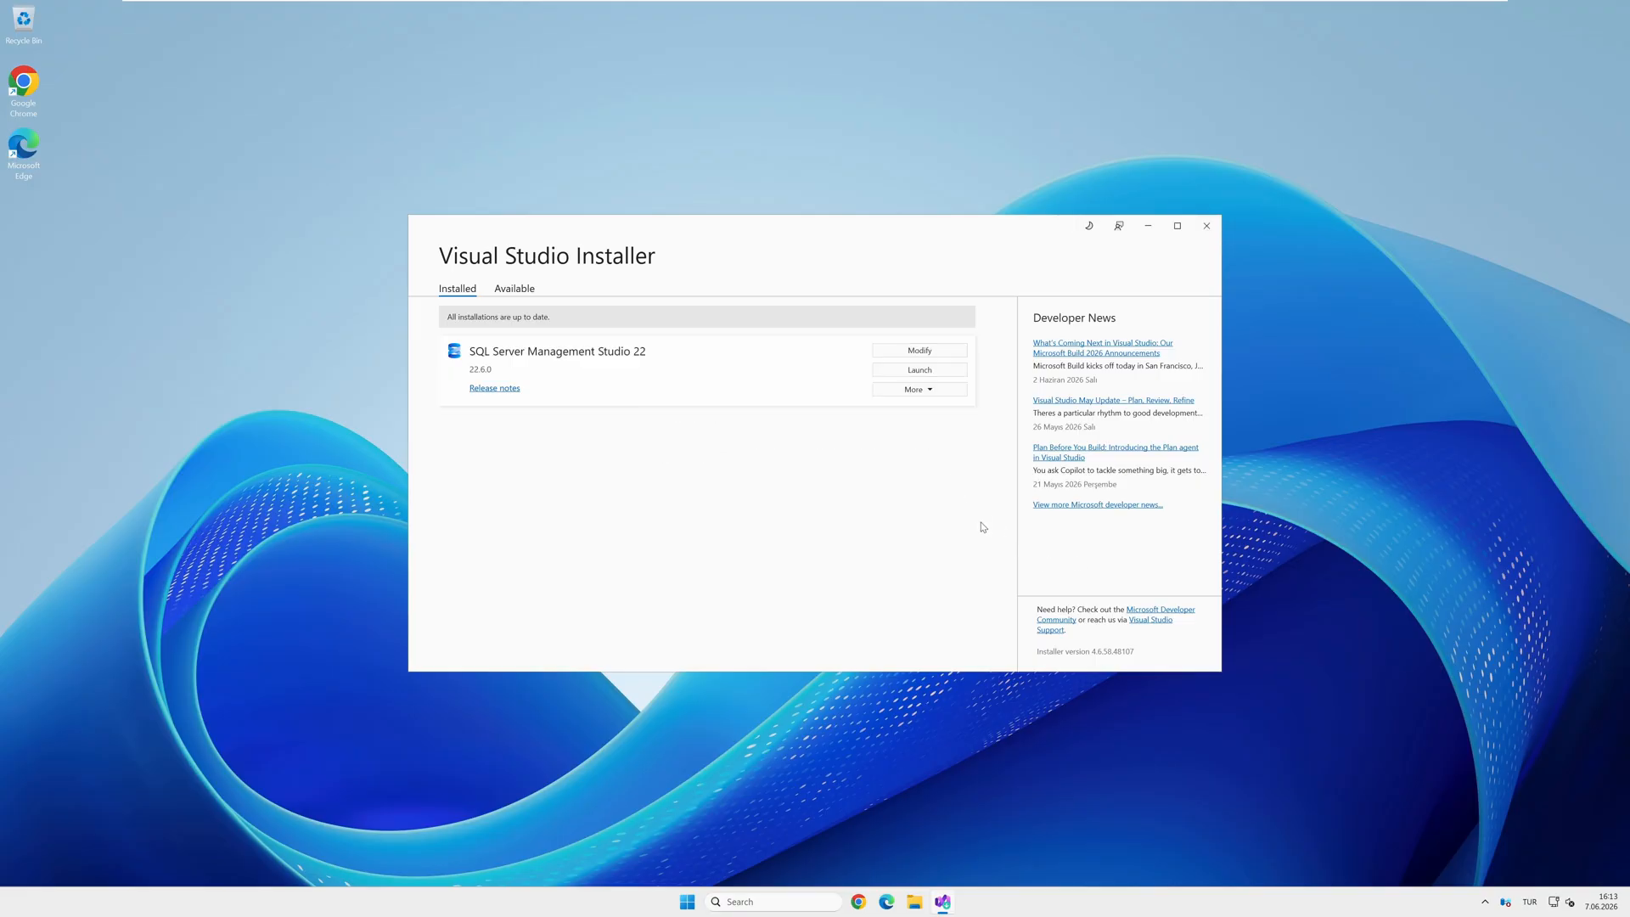
pyautogui.click(929, 373)
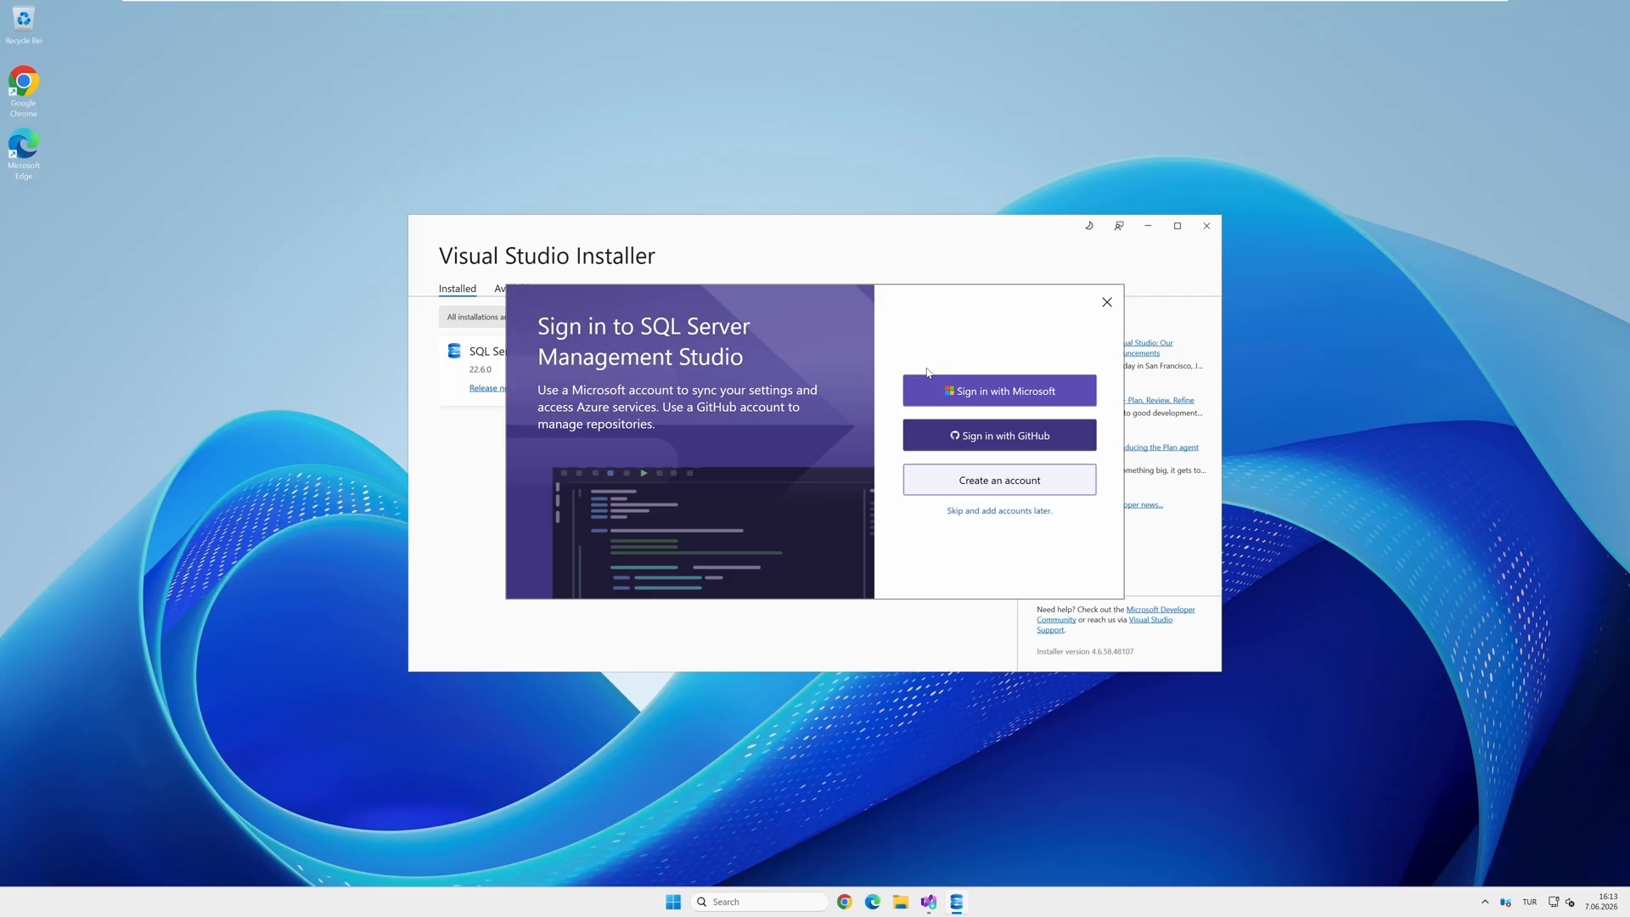
pyautogui.click(1021, 512)
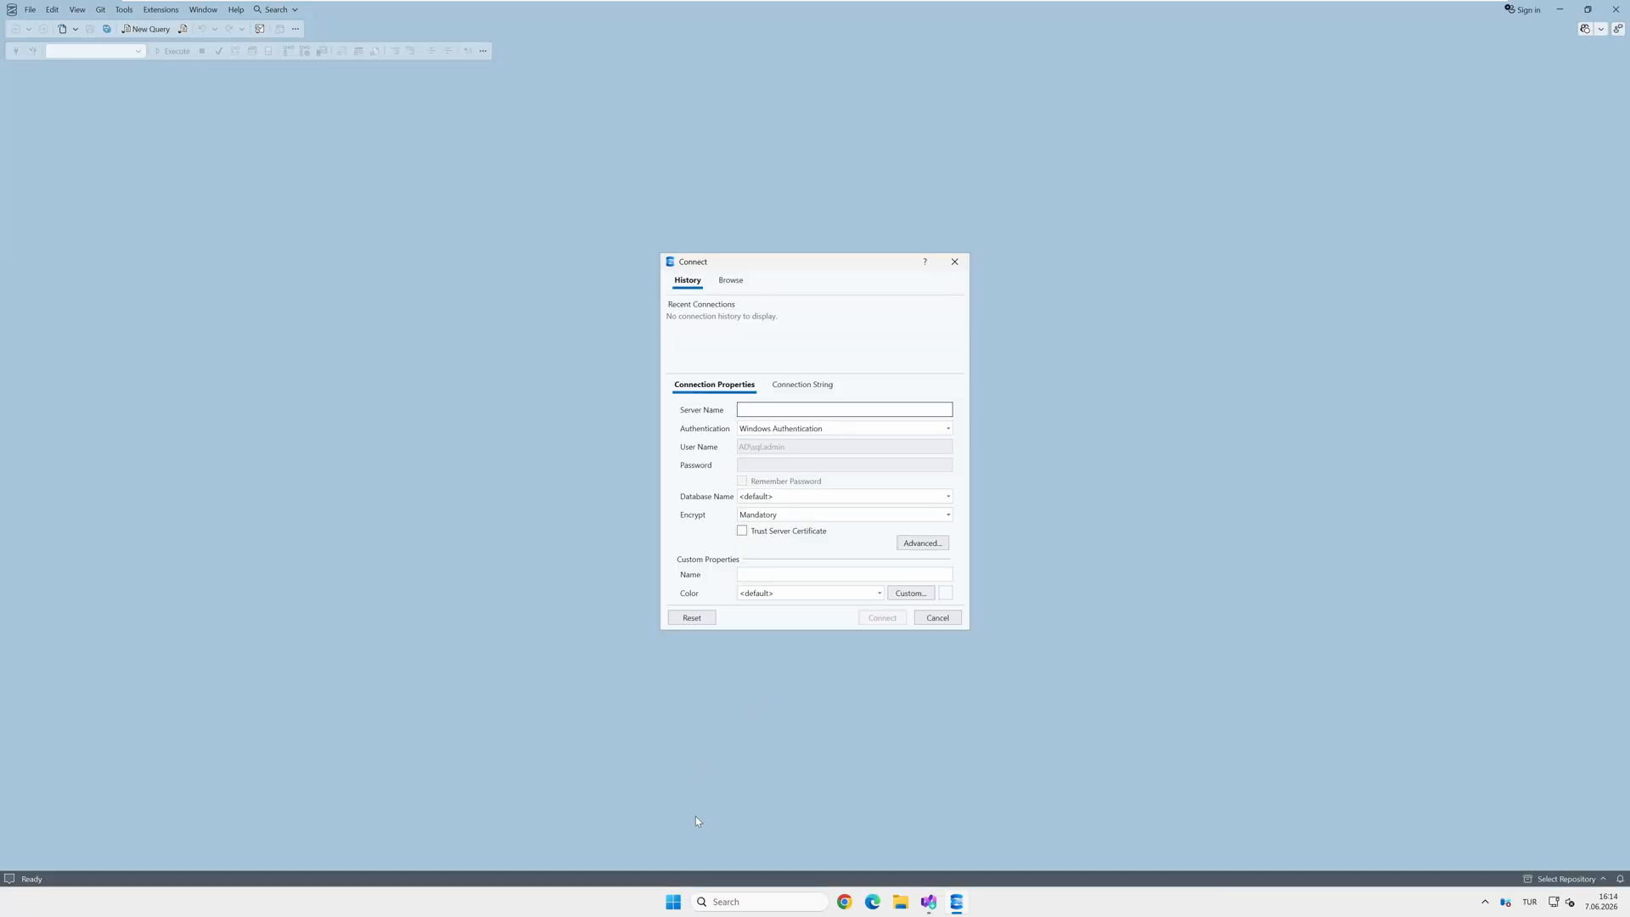
# Step: Check the current Windows account with whoami in a Command Prompt and minimize that window
pyautogui.rightClick(672, 902)
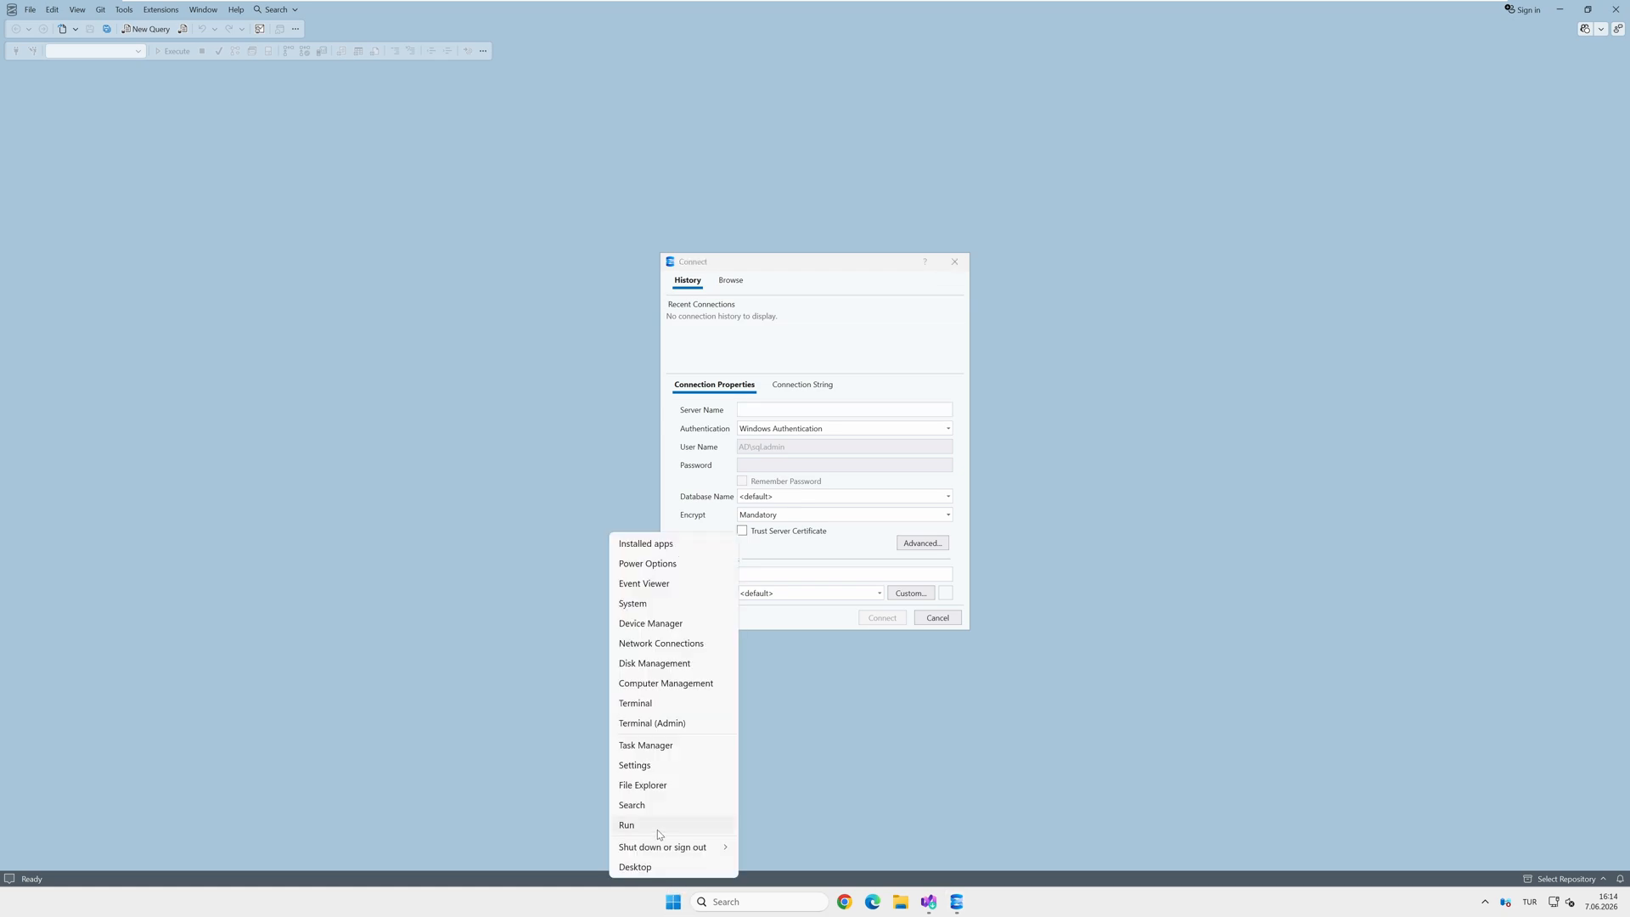
pyautogui.click(655, 824)
pyautogui.press('Return')
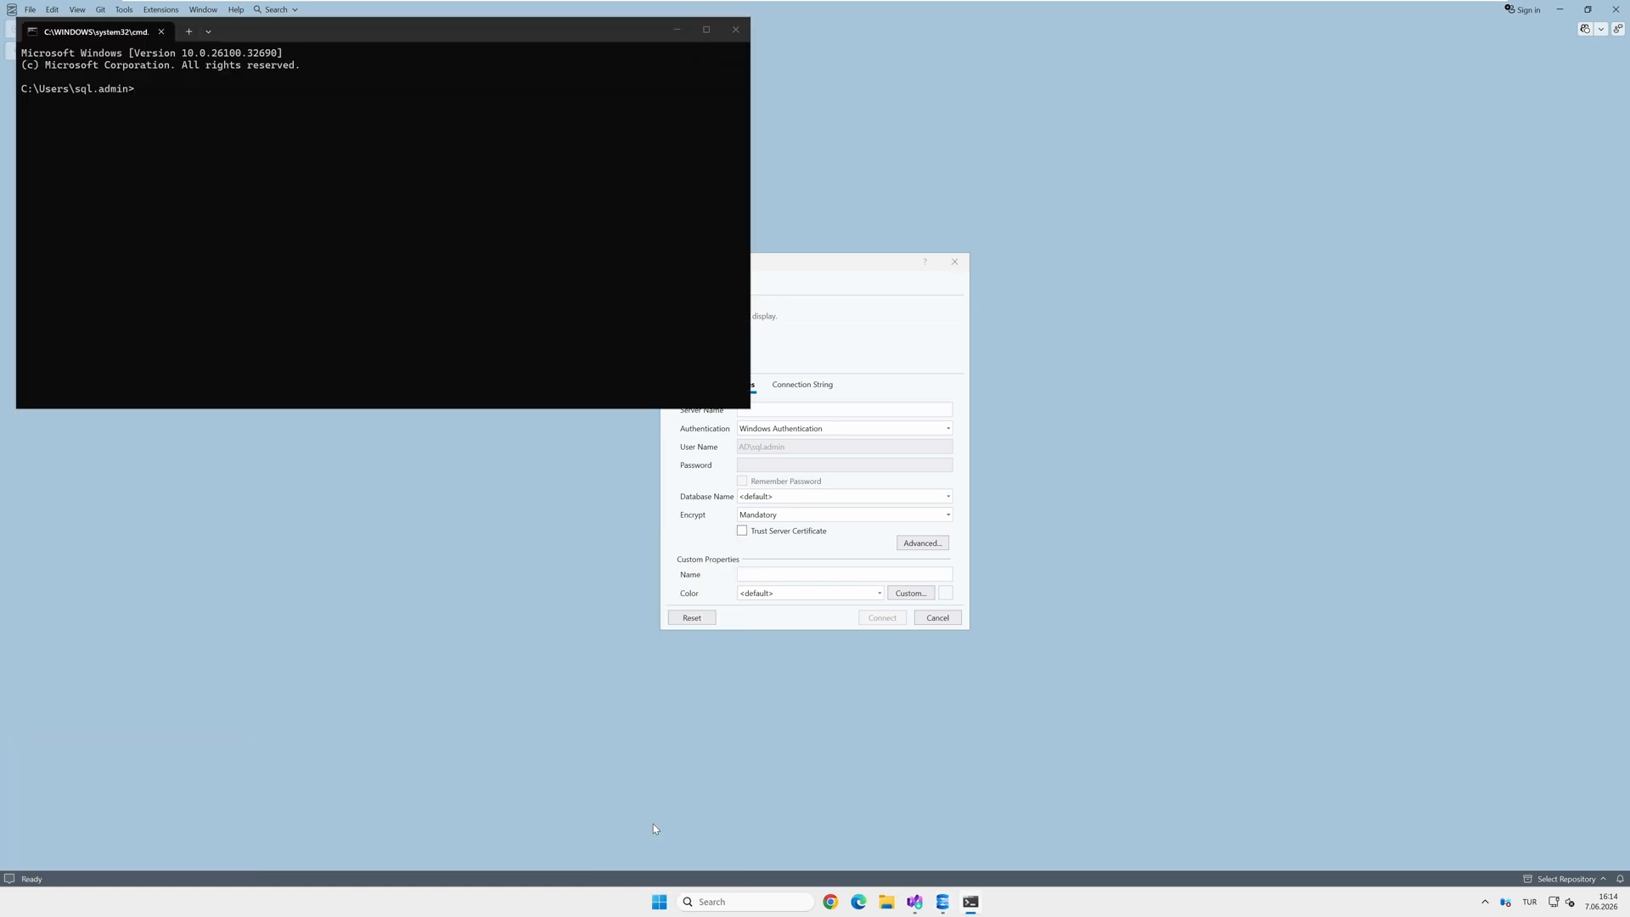
pyautogui.write('whoami')
pyautogui.press('Return')
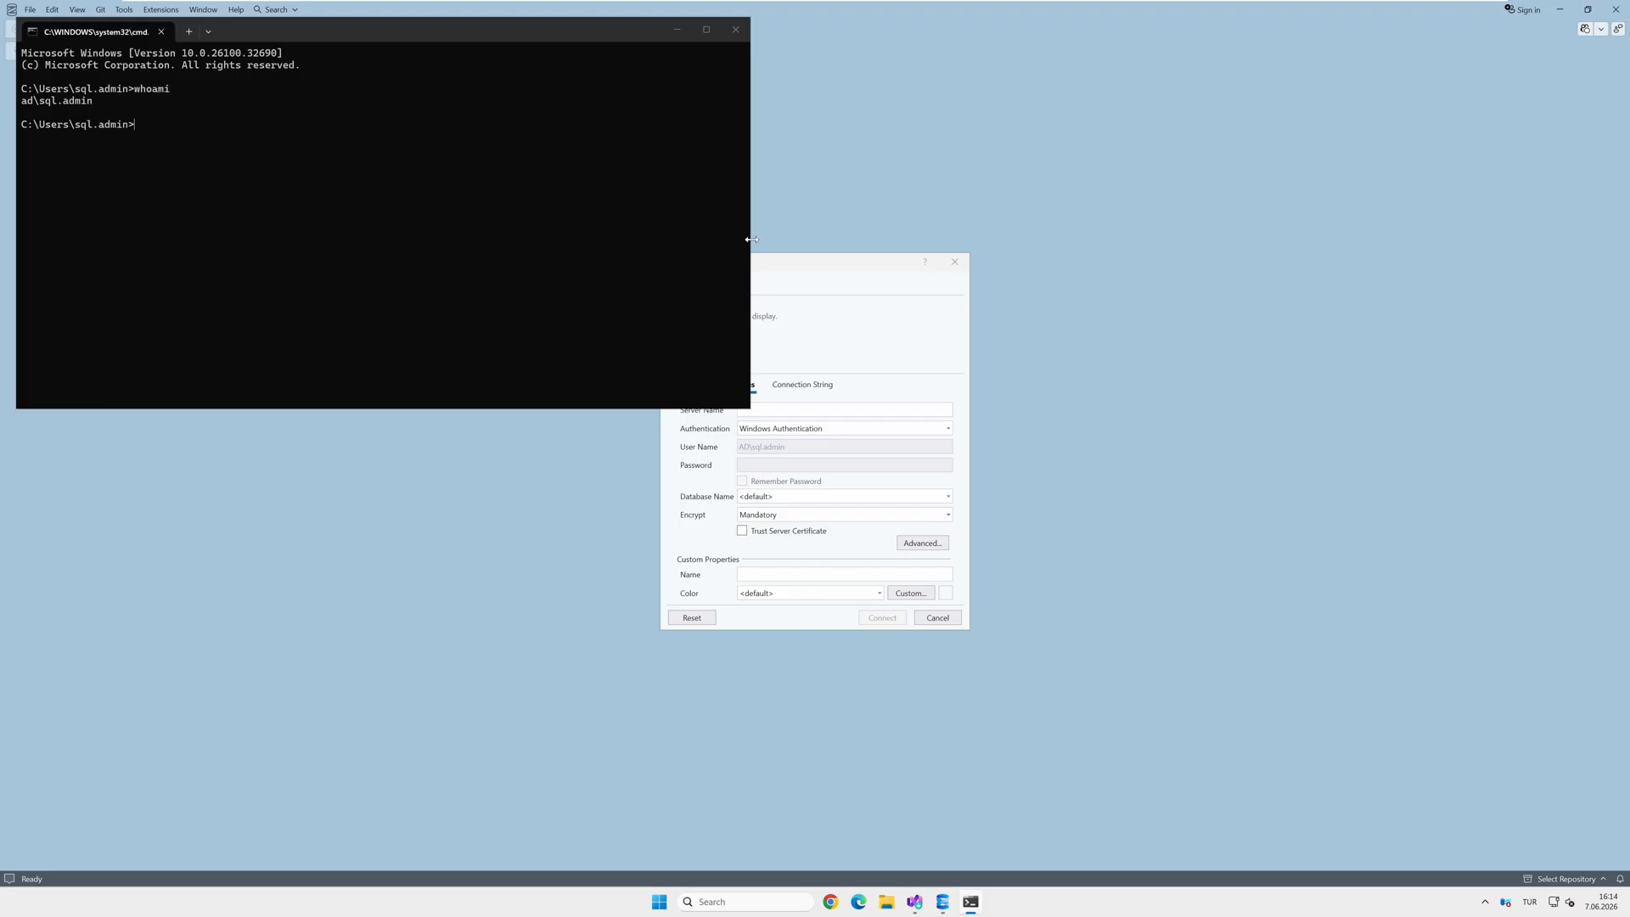
pyautogui.click(677, 30)
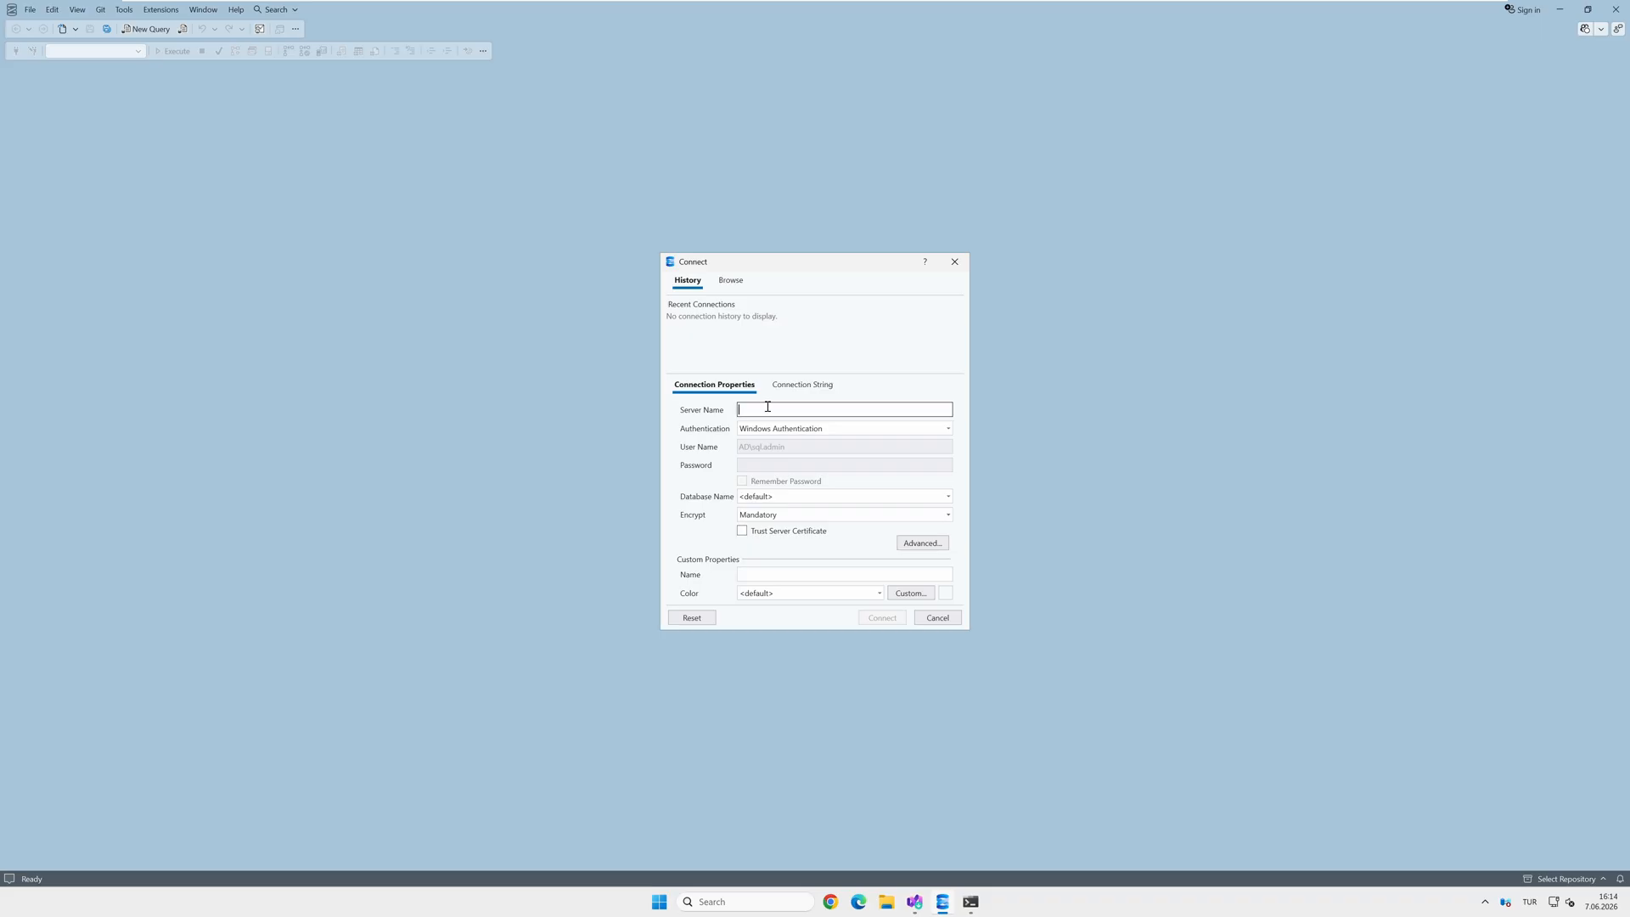
# Step: Connect to the server sqlsrv using Windows Authentication, with encryption set to Optional and the server certificate trusted
pyautogui.write('sqlsrv')
pyautogui.click(763, 518)
pyautogui.click(771, 543)
pyautogui.click(742, 531)
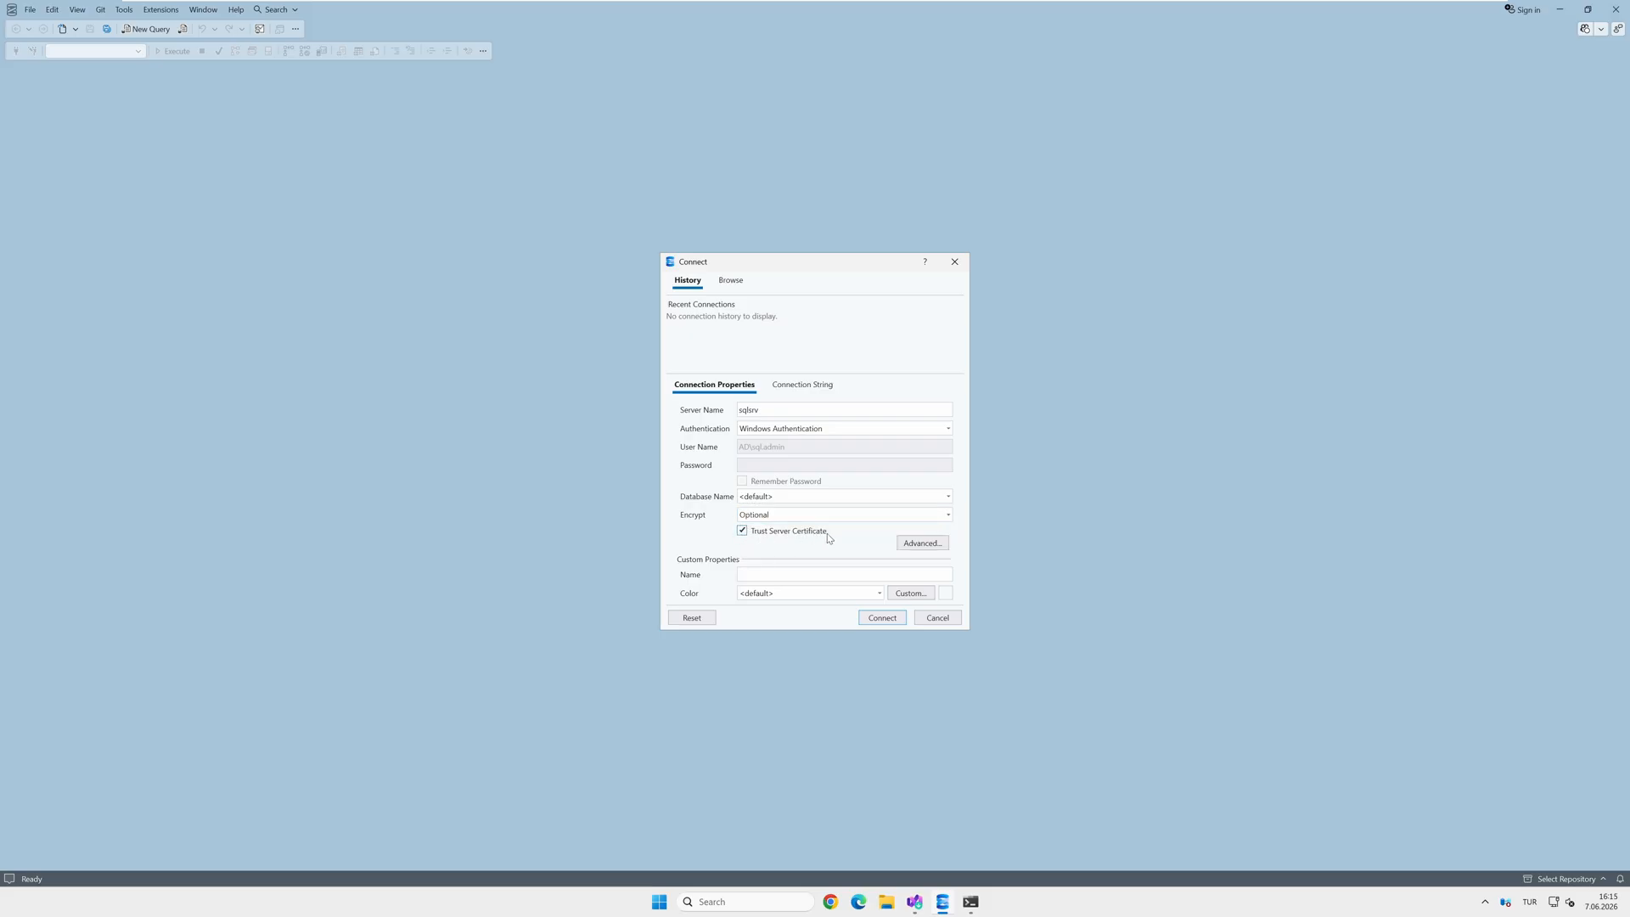
pyautogui.click(882, 617)
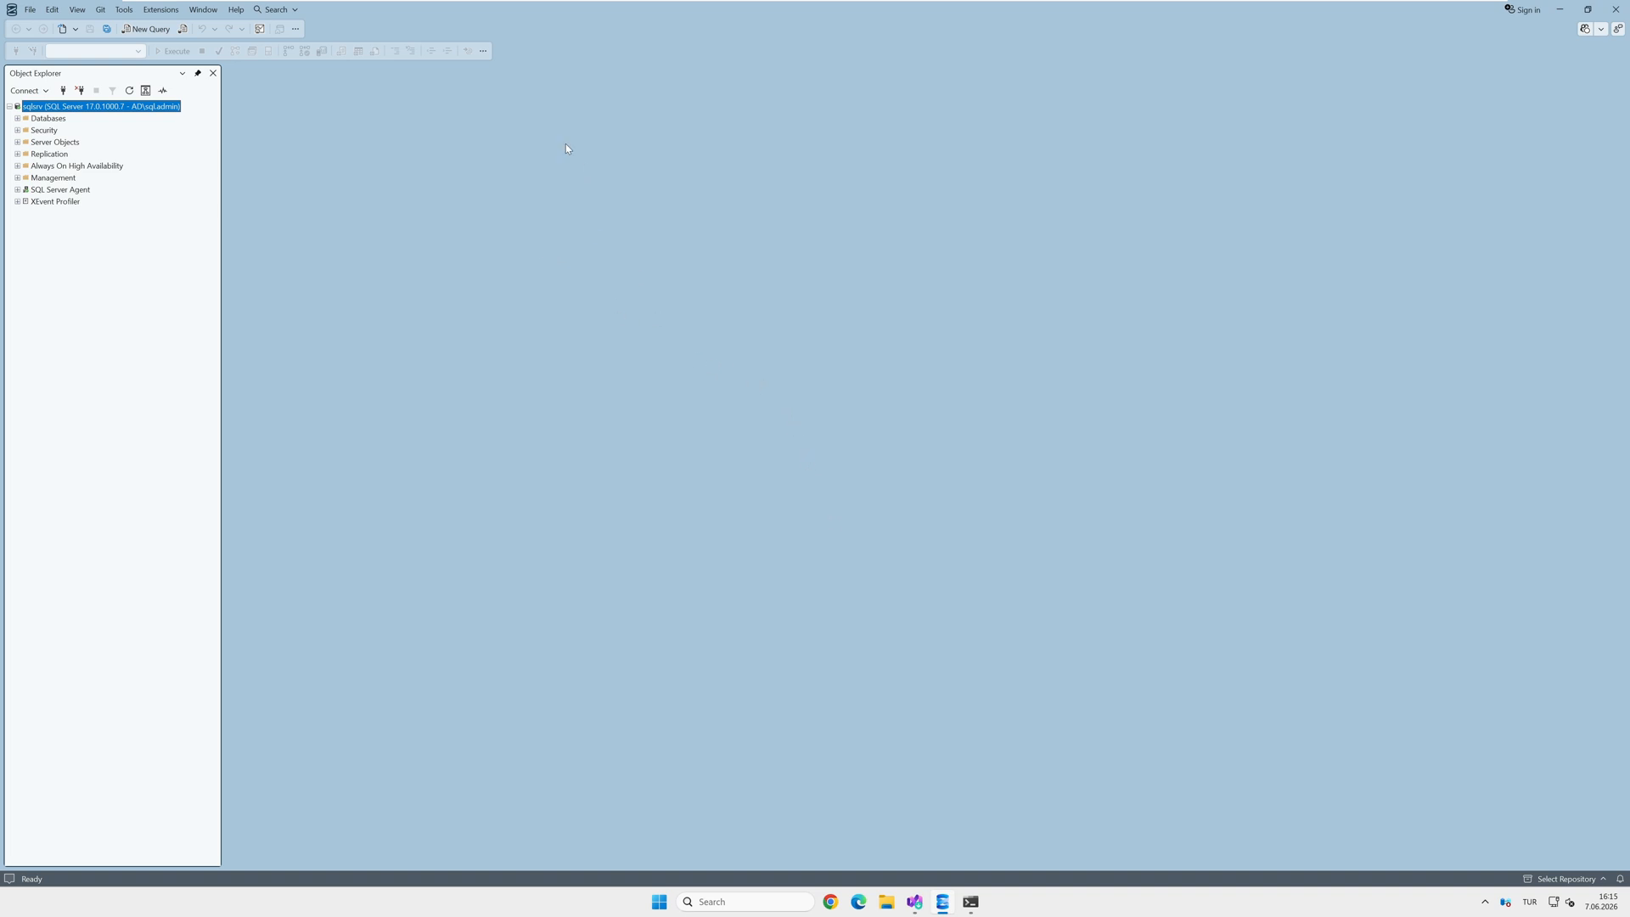
pyautogui.rightClick(70, 109)
pyautogui.click(109, 157)
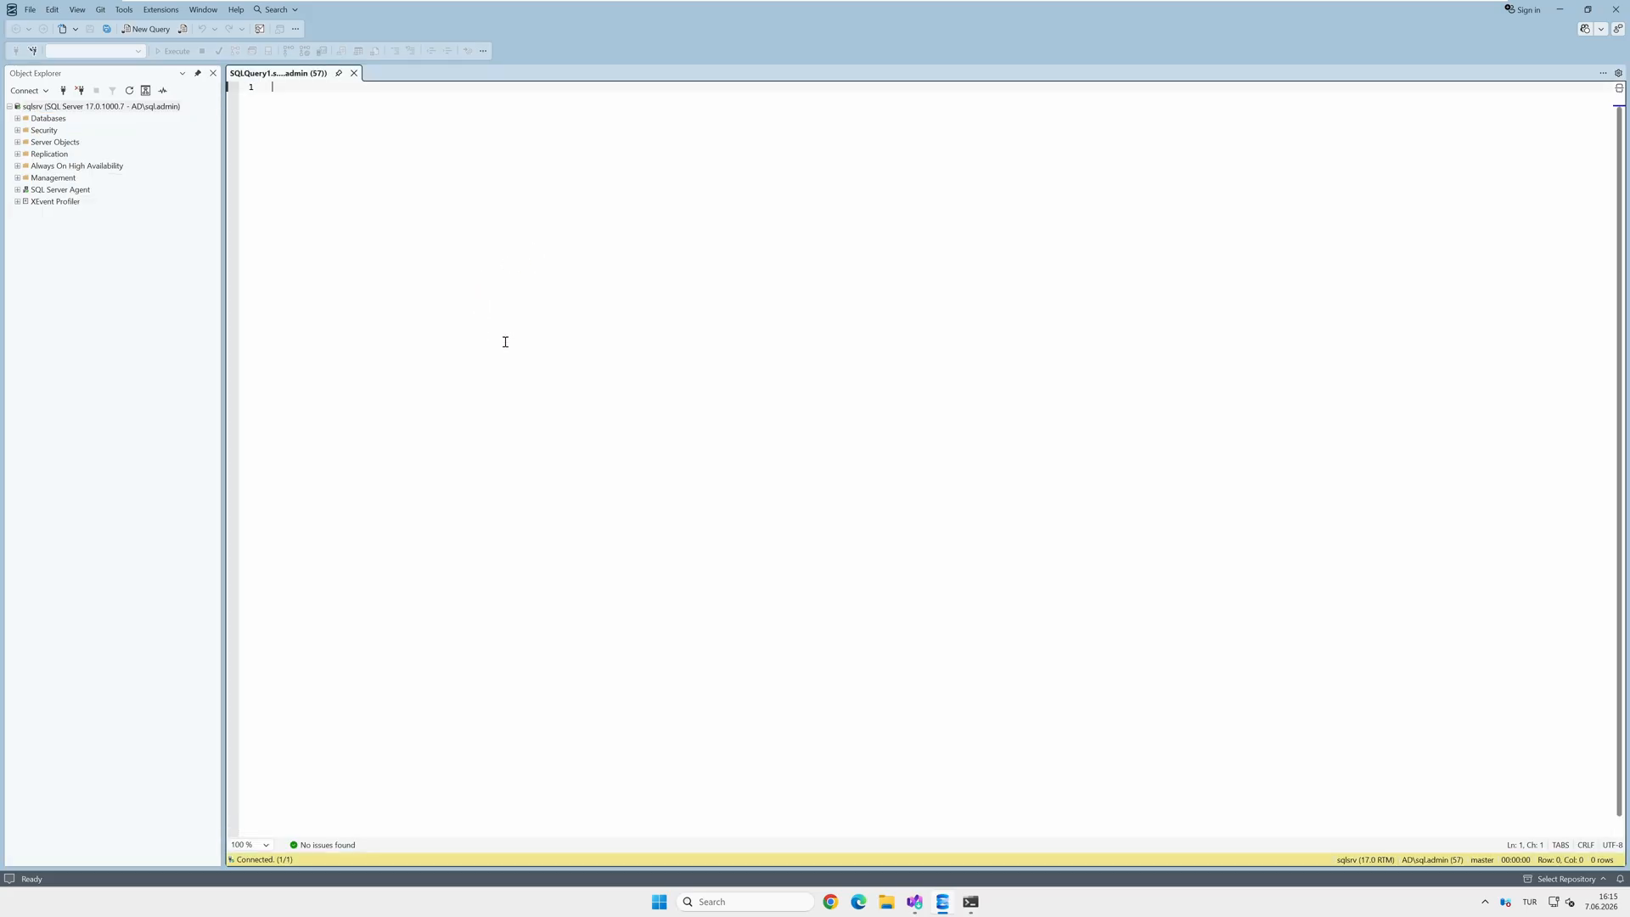
pyautogui.write('SELECT')
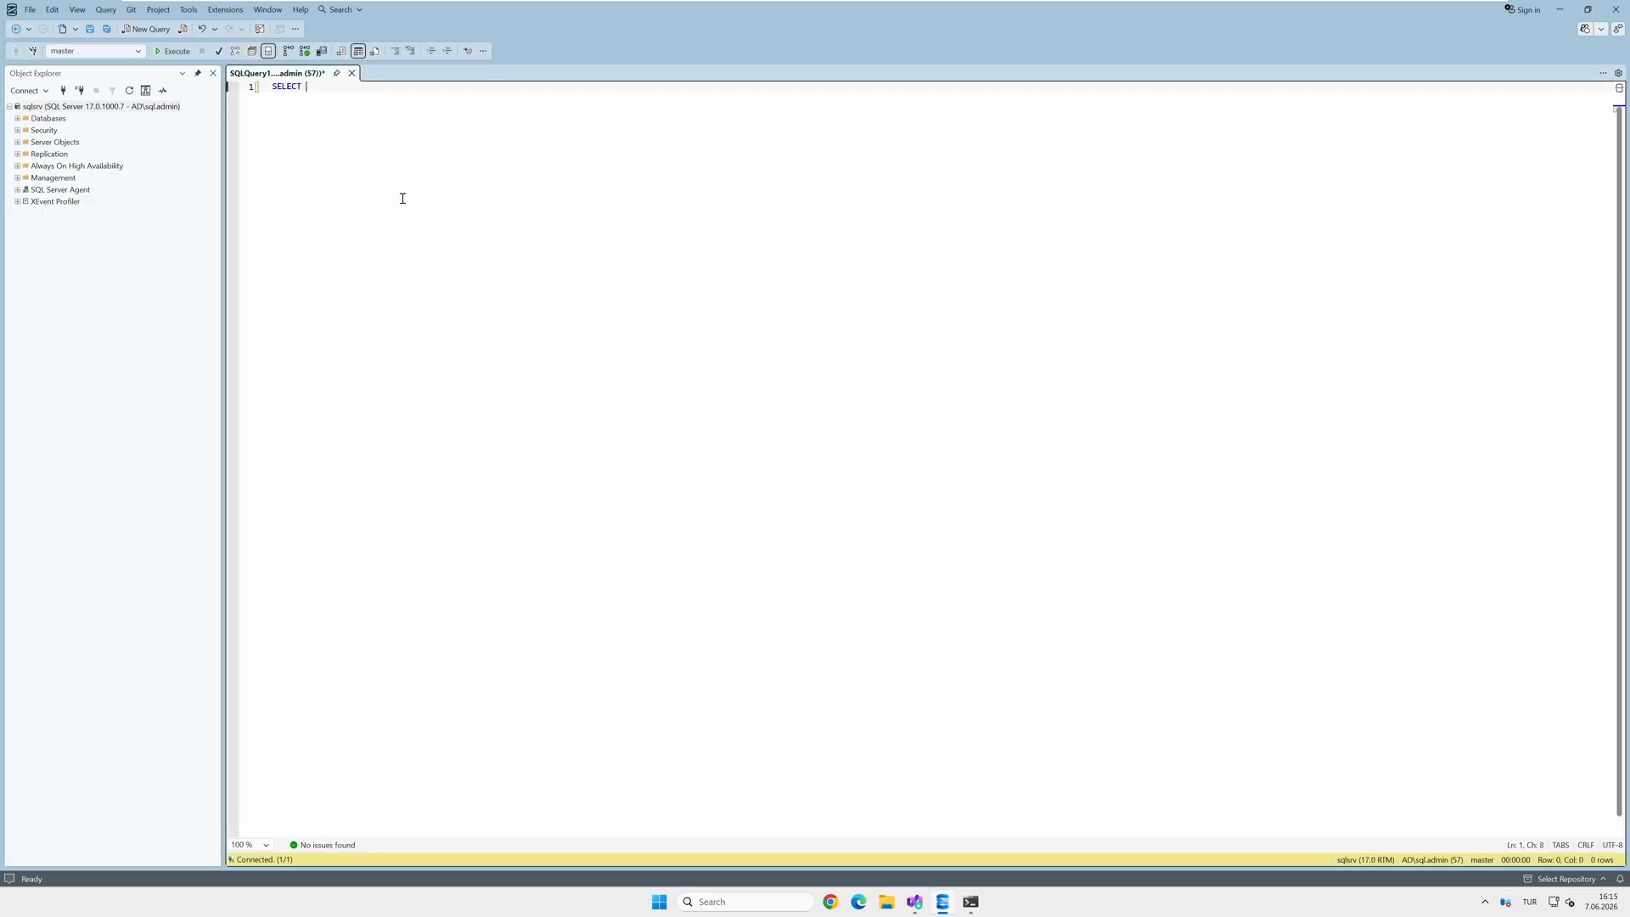
pyautogui.write(' @@VERSIN')
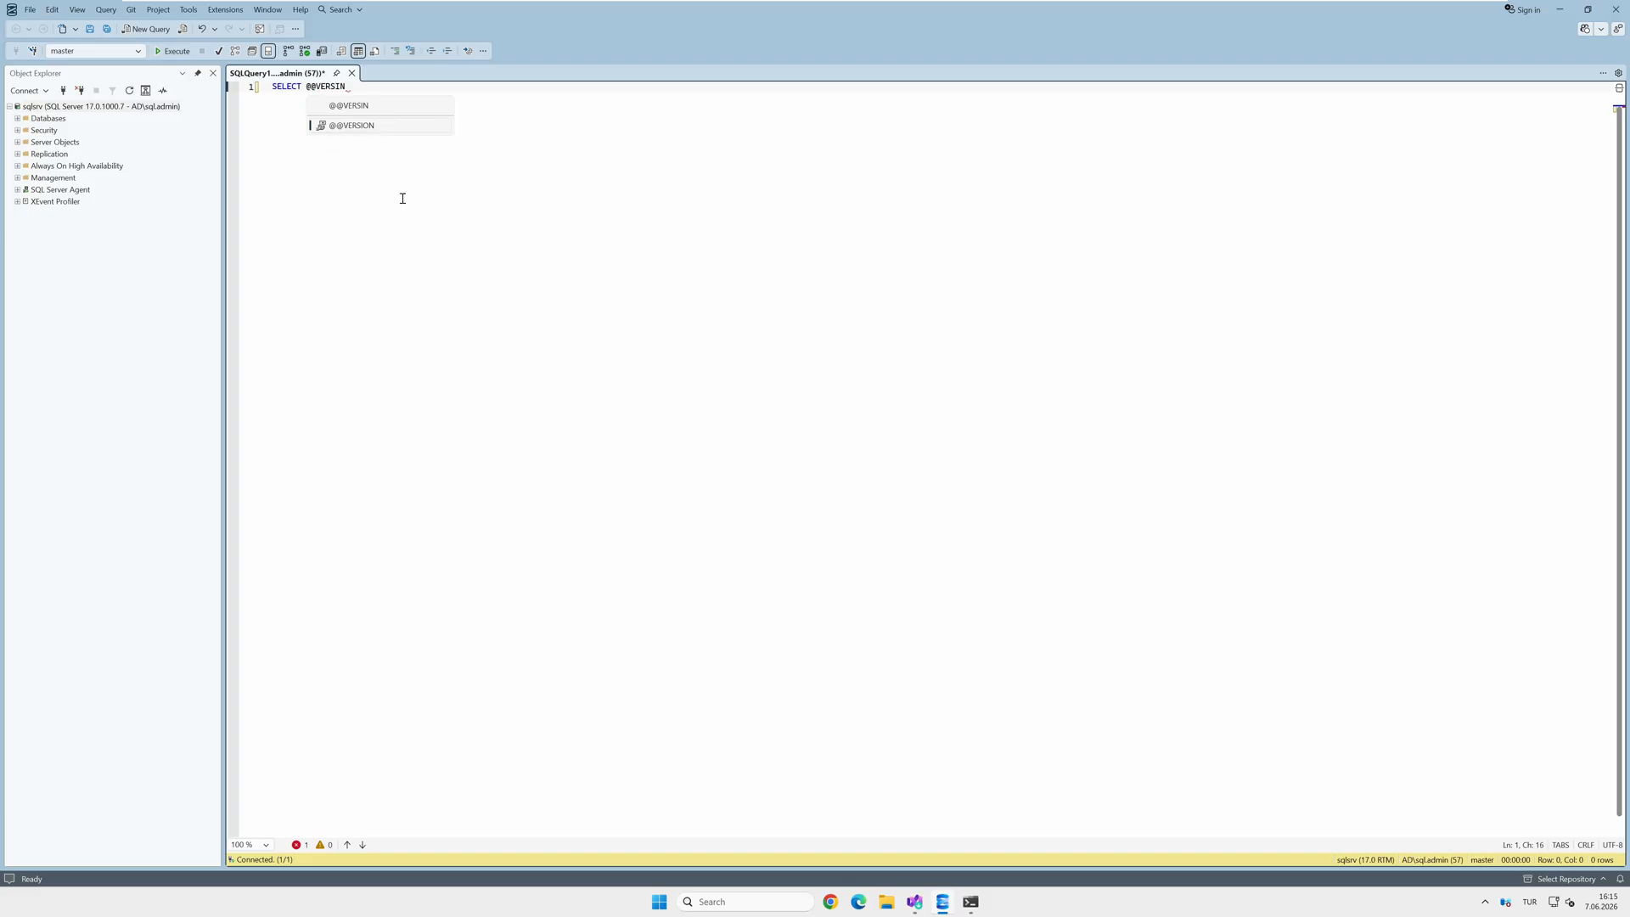
pyautogui.press('Tab')
pyautogui.write(';')
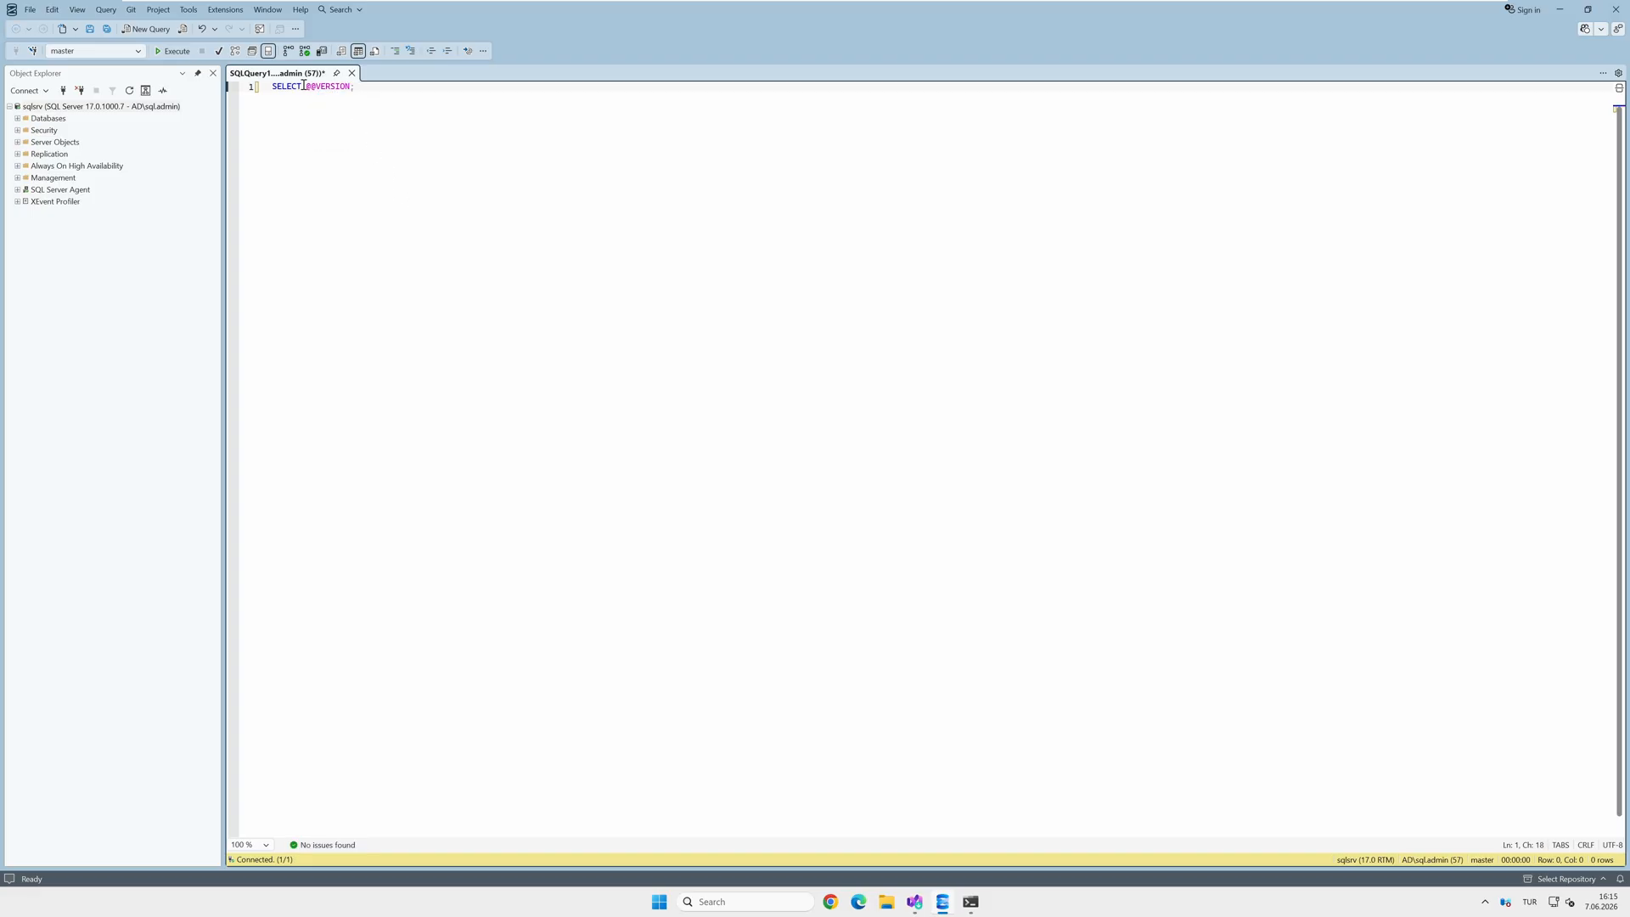
pyautogui.click(172, 52)
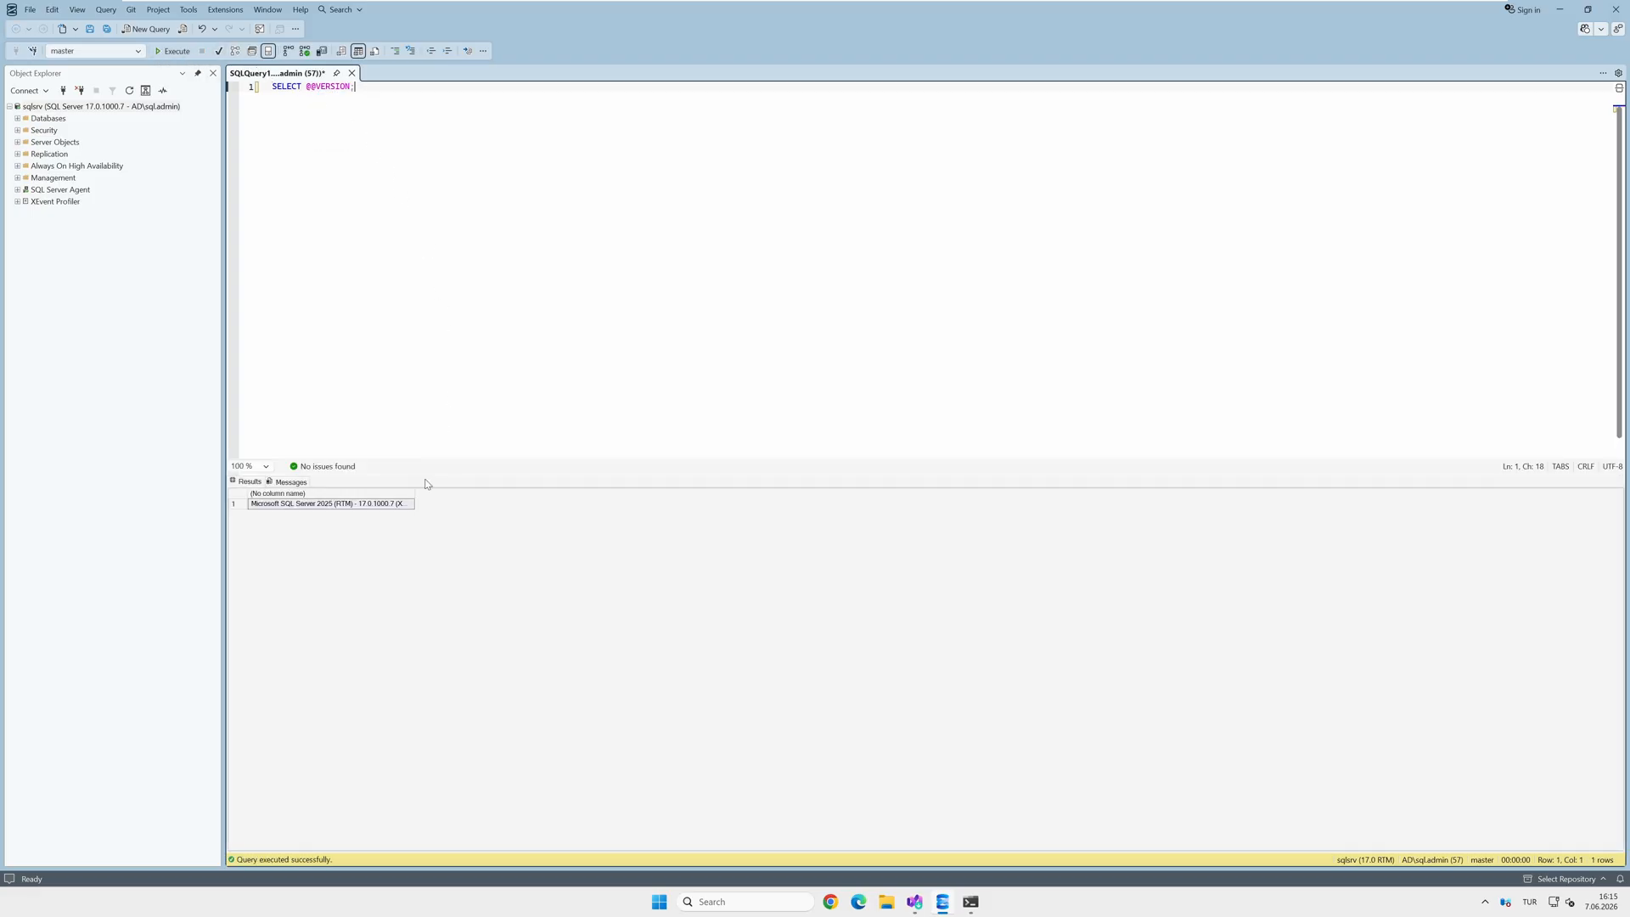
pyautogui.moveTo(414, 495); pyautogui.dragTo(644, 492)
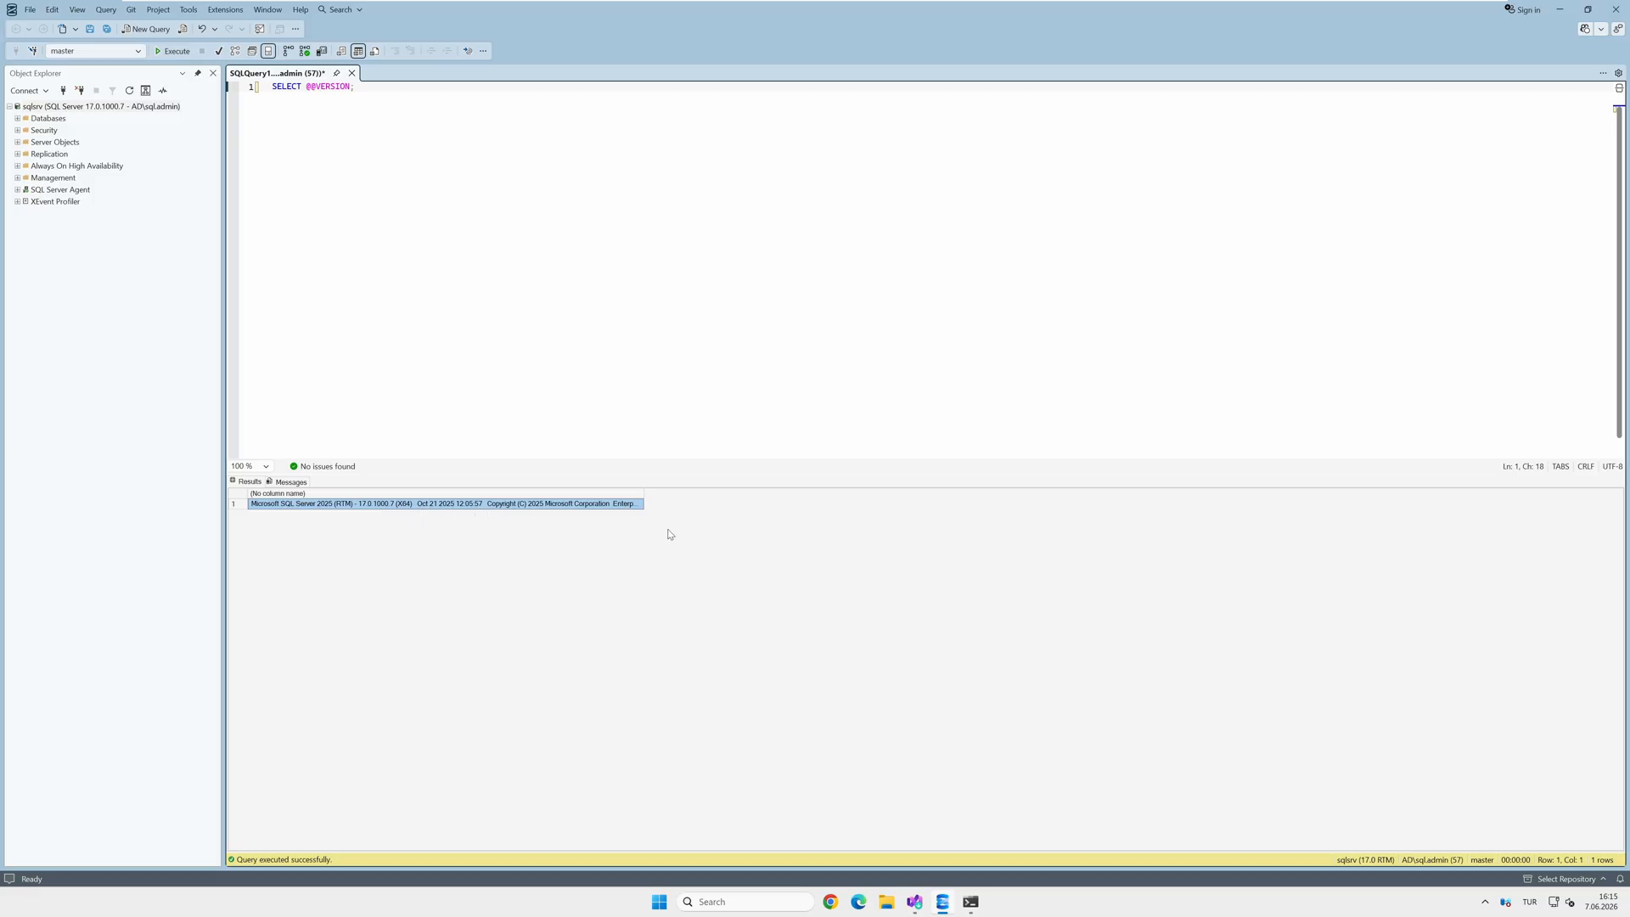
pyautogui.moveTo(644, 493); pyautogui.dragTo(713, 493)
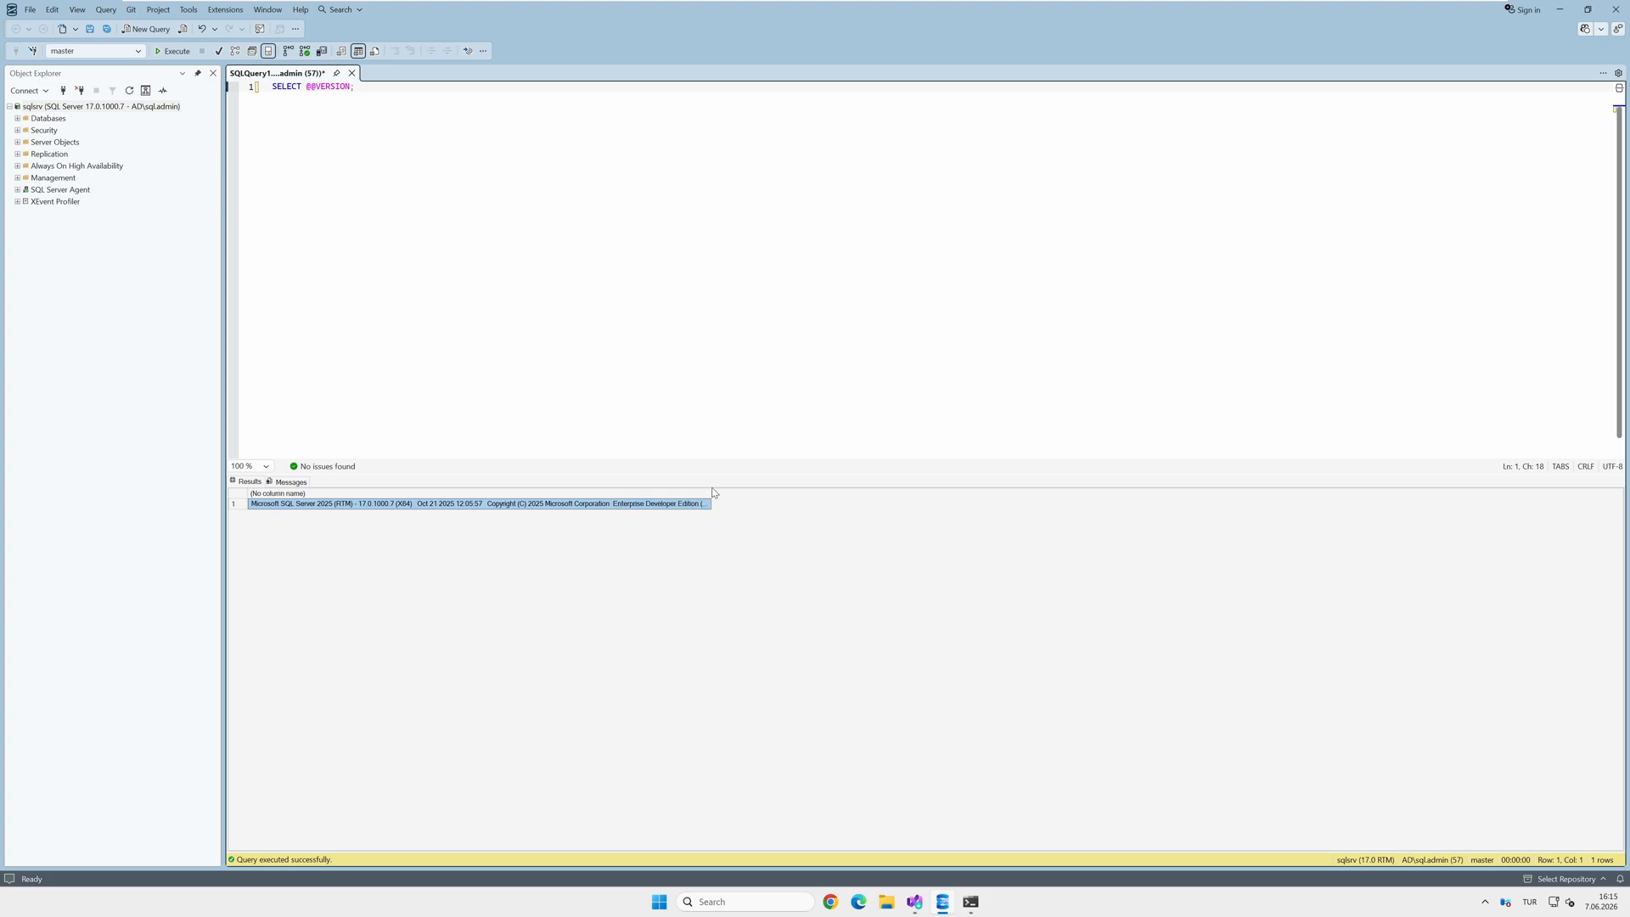